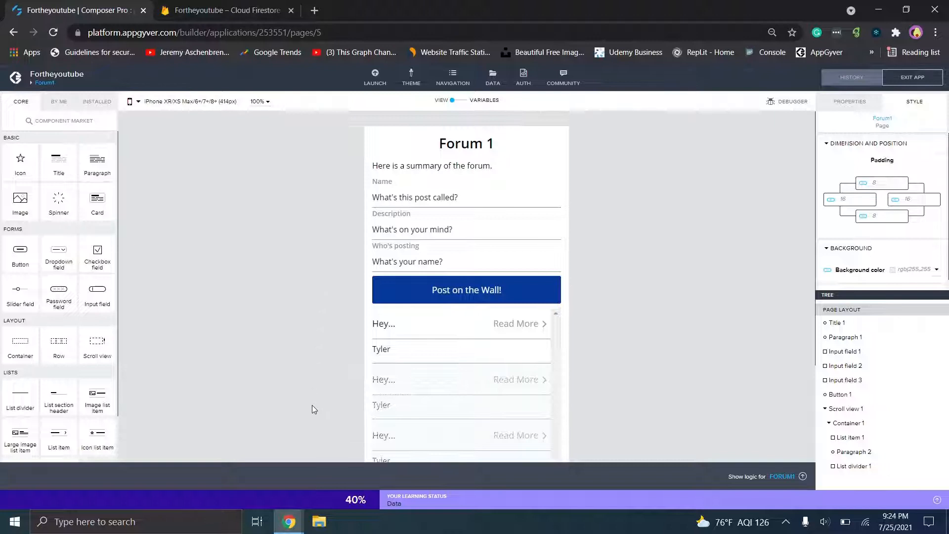
- Bring the Coffee Canine builder forward, dismiss the find bar, and show its Launch preview options
mouse_move(294, 530)
left_click(356, 460)
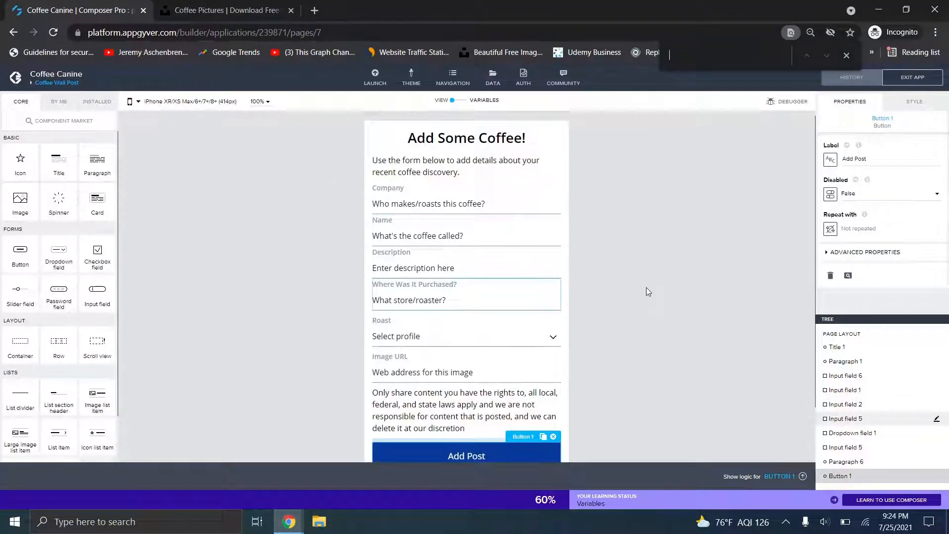
left_click(846, 56)
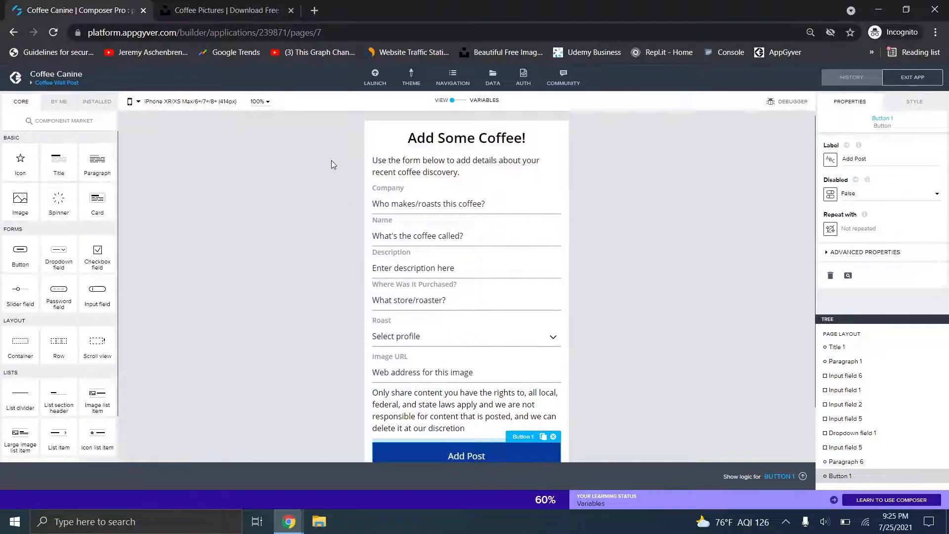
left_click(376, 79)
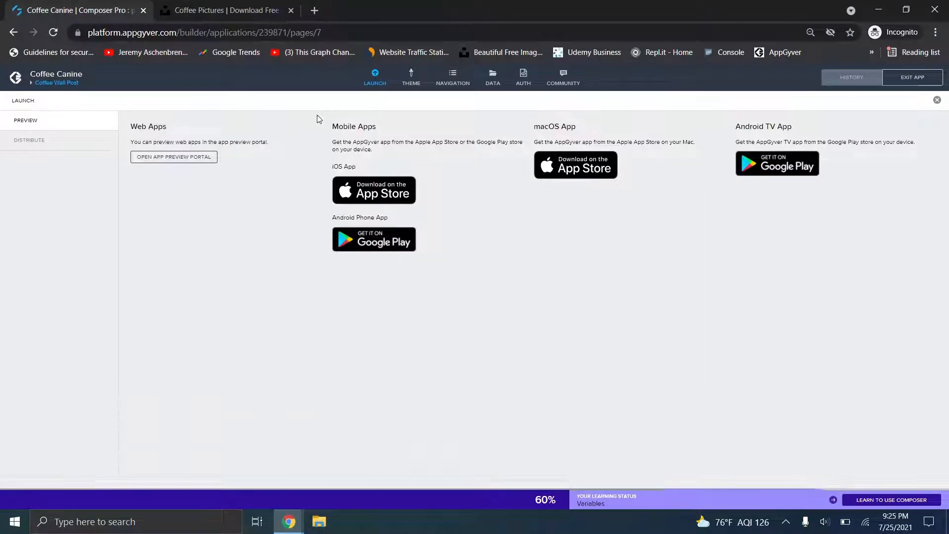
- Open the Coffee Canine web preview and inspect it in developer tools for a phone-sized view
left_click(171, 161)
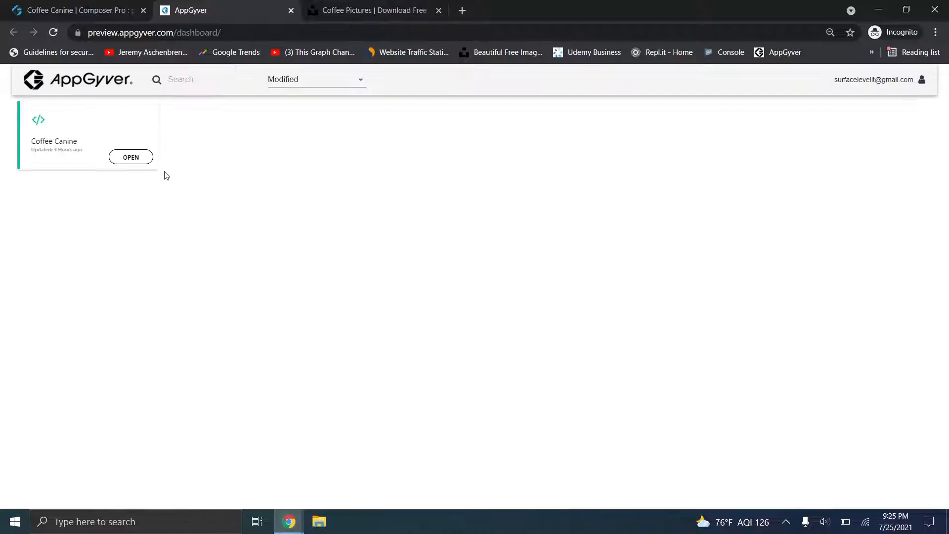
left_click(142, 153)
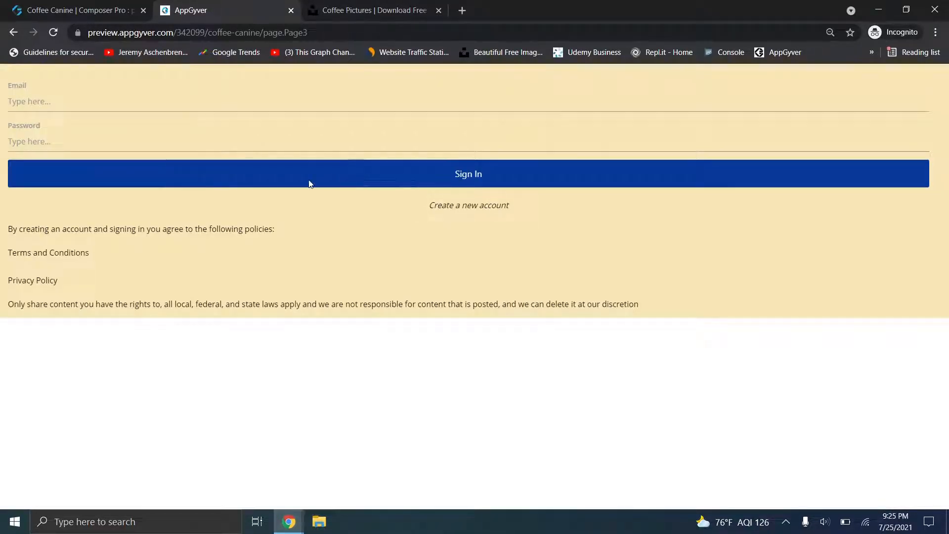
left_click(307, 183)
right_click(303, 180)
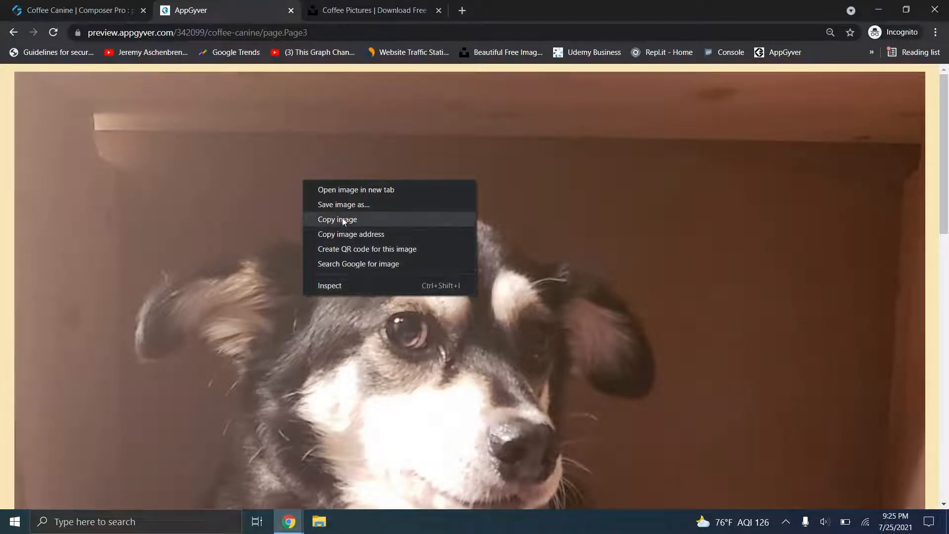
left_click(360, 286)
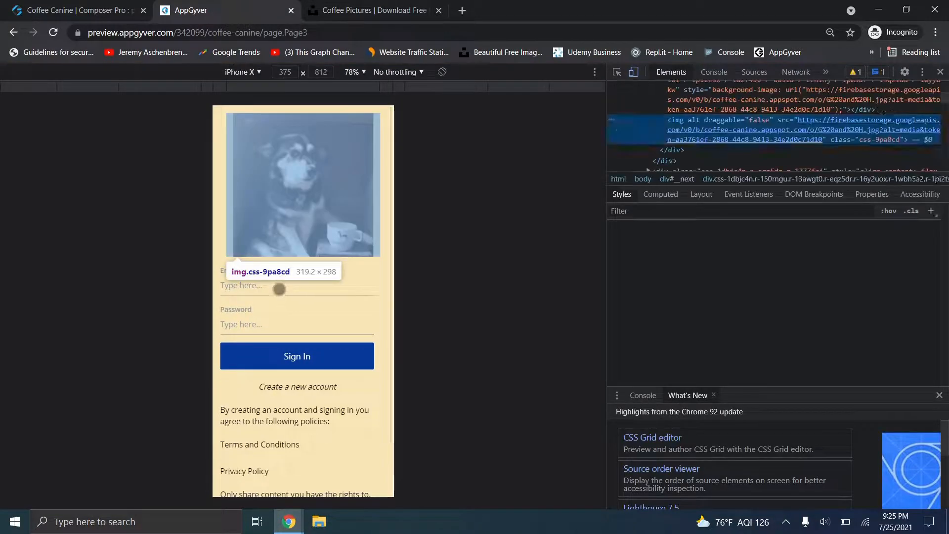
- Enter the account email and password and sign in to the app
left_click(267, 294)
type("a@a.com")
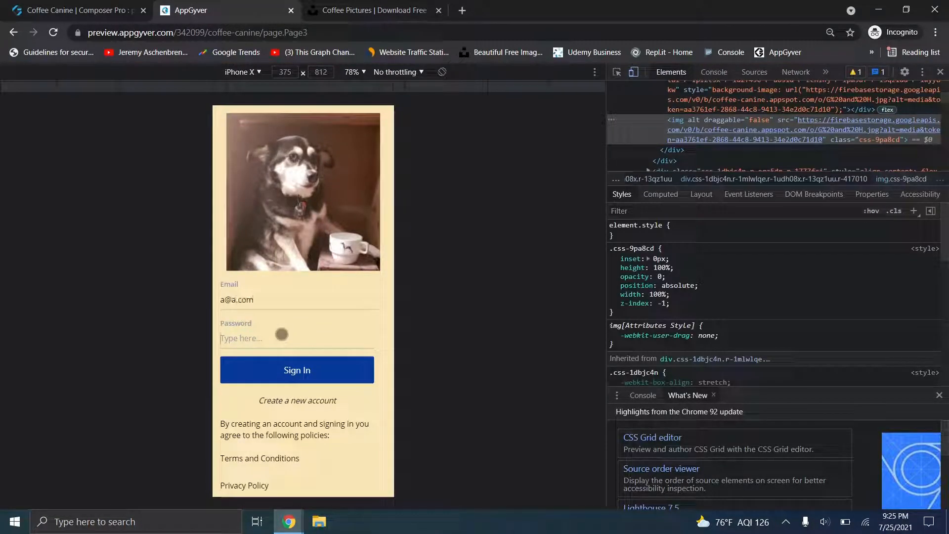
type("aaaaa")
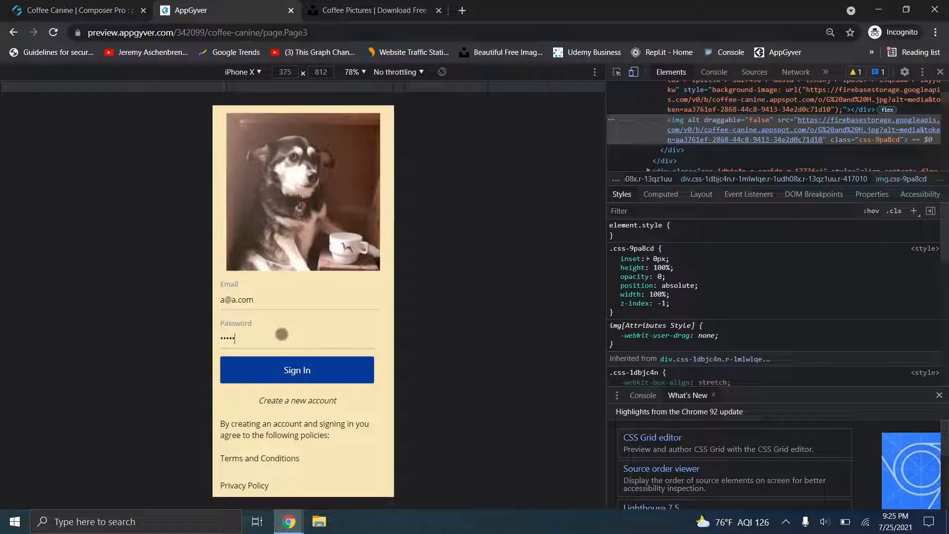
type("aa")
left_click(281, 365)
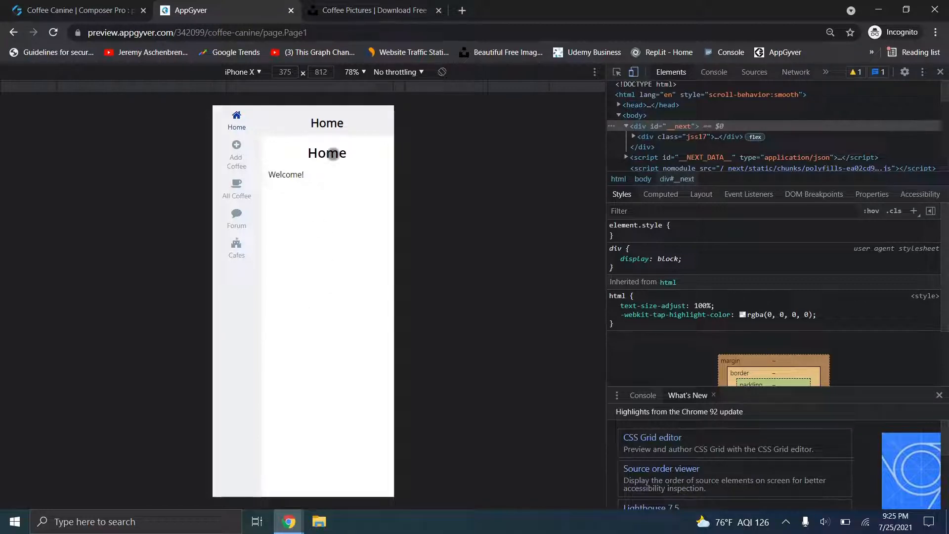
- Open the Add Some Coffee! form page and close the launch page in the Composer editor
left_click(237, 151)
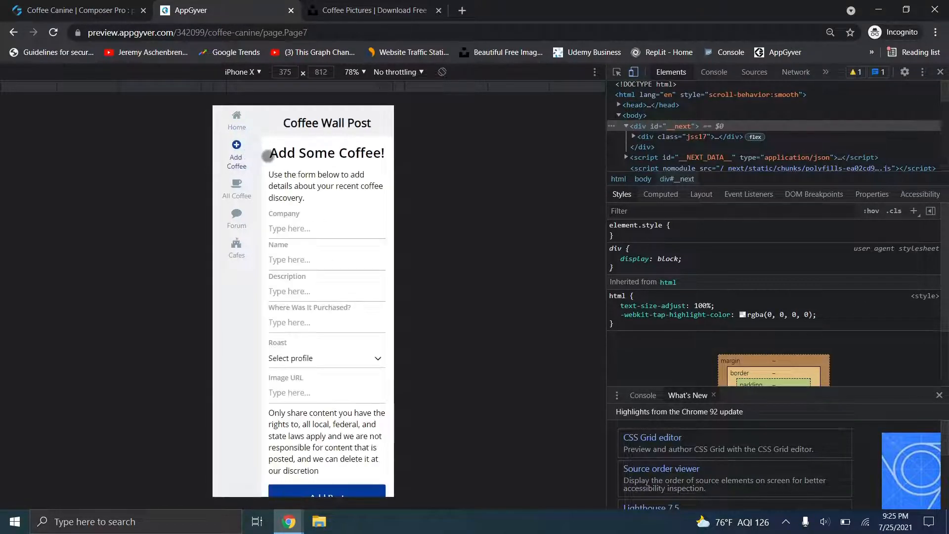
left_click(50, 5)
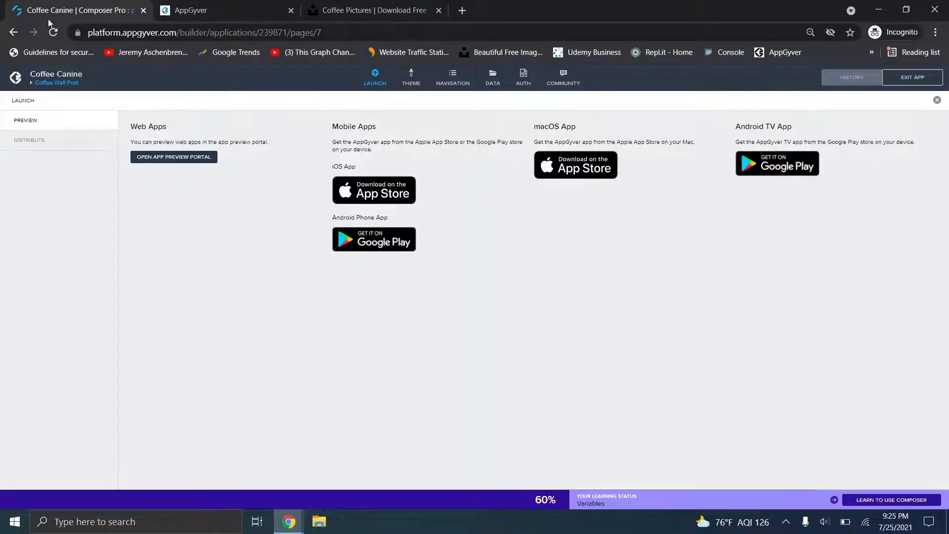
left_click(374, 80)
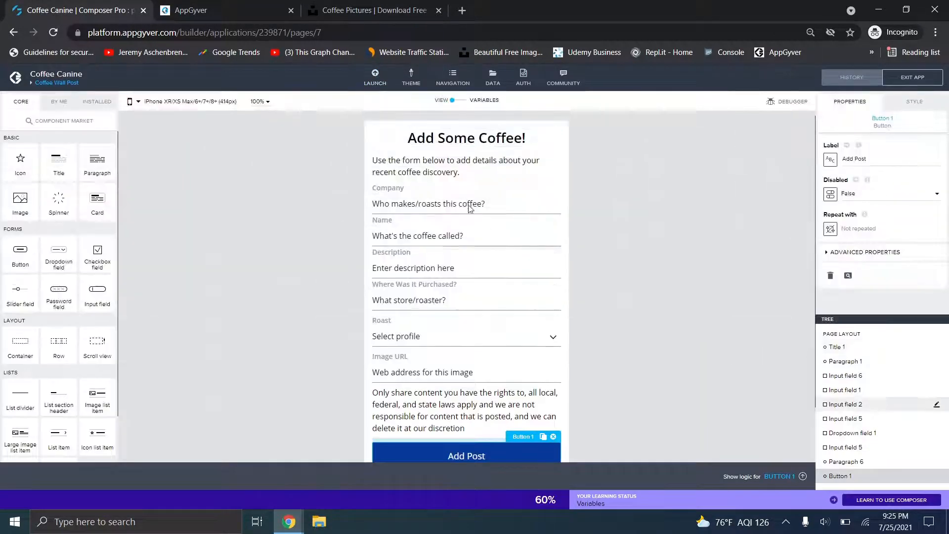
left_click(207, 10)
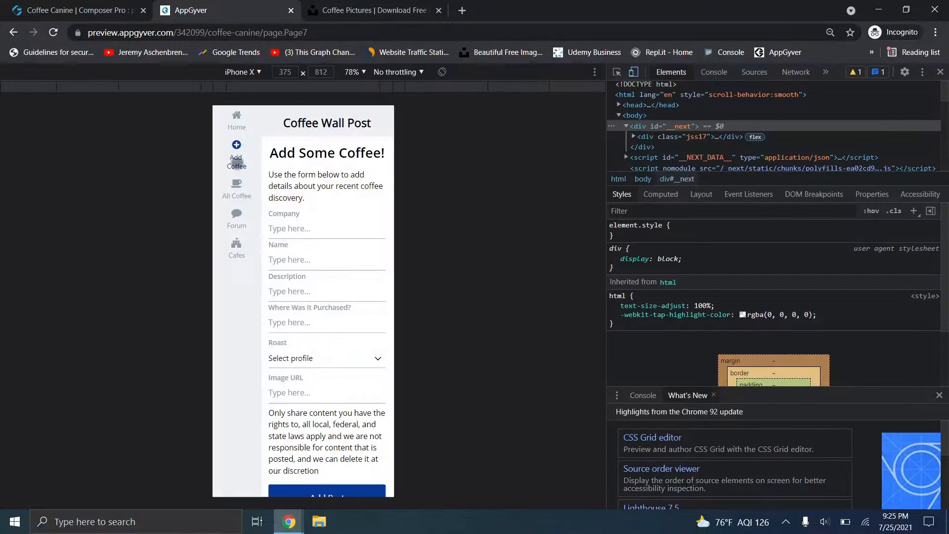
- Try the Company, Name and Image URL fields, choose Light-Medium roast, then view All Coffee
left_click(310, 228)
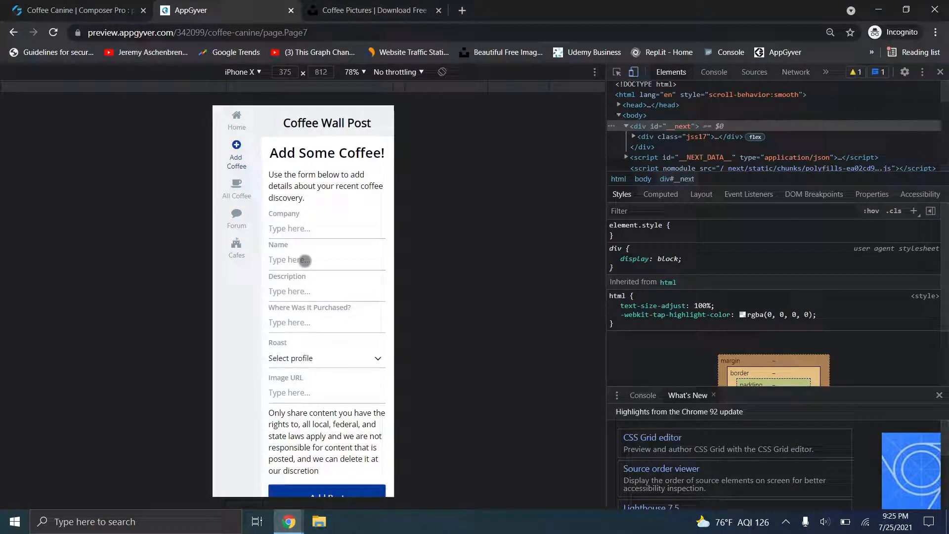
left_click(304, 261)
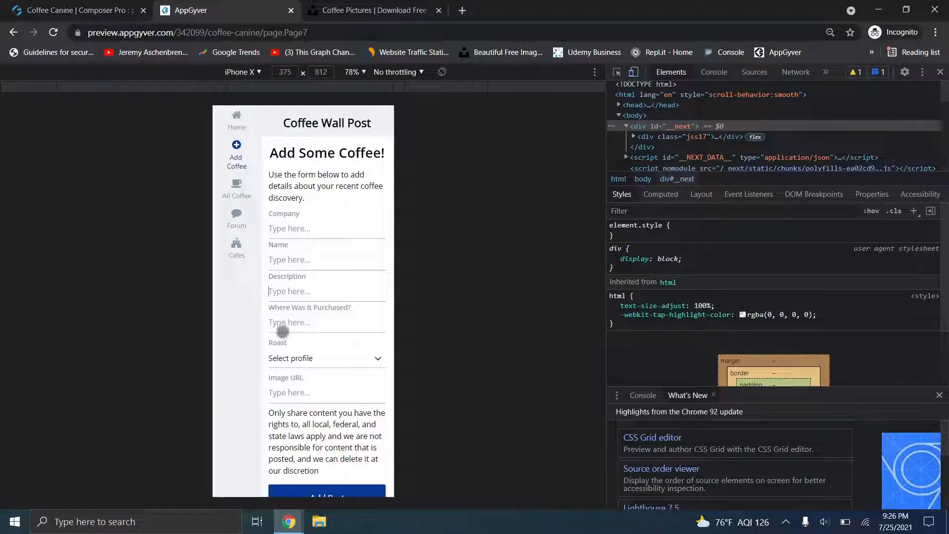
scroll(328, 381, "down", 2)
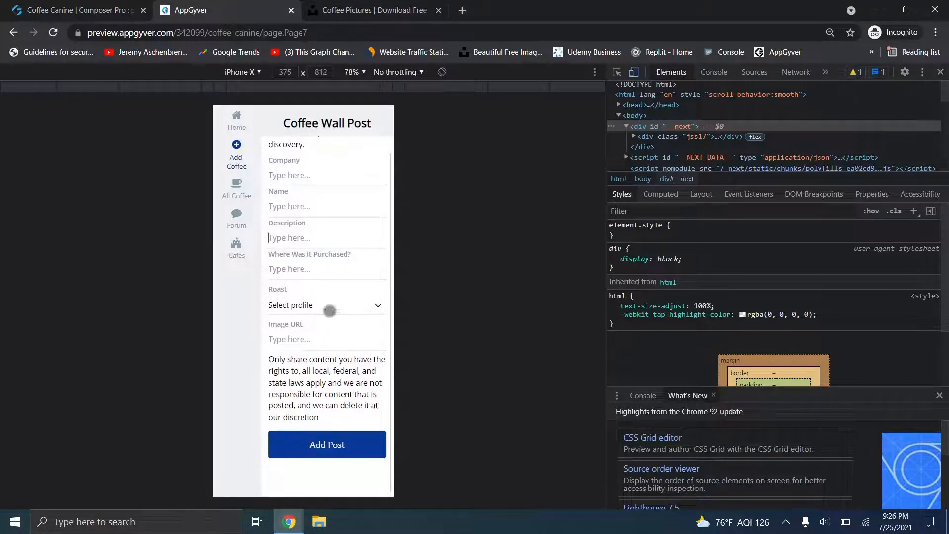
left_click(315, 344)
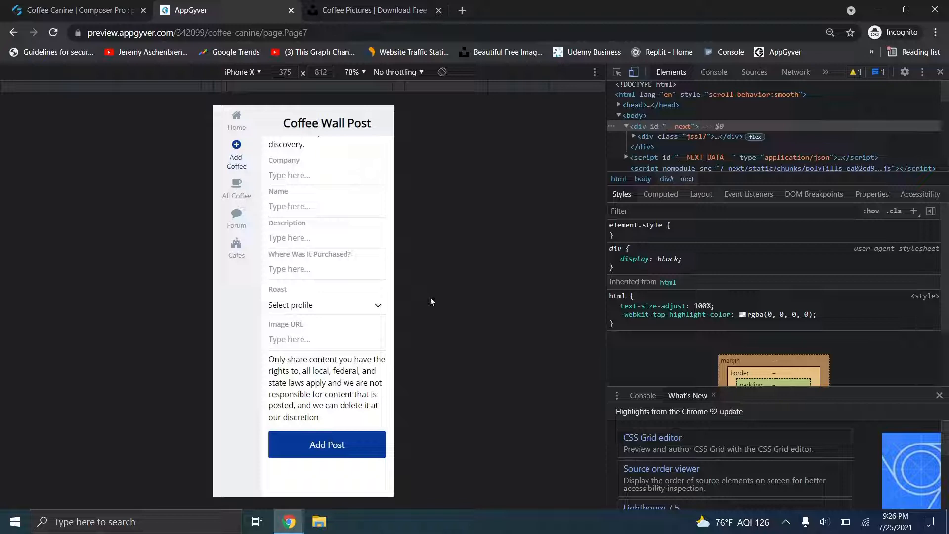
left_click(326, 309)
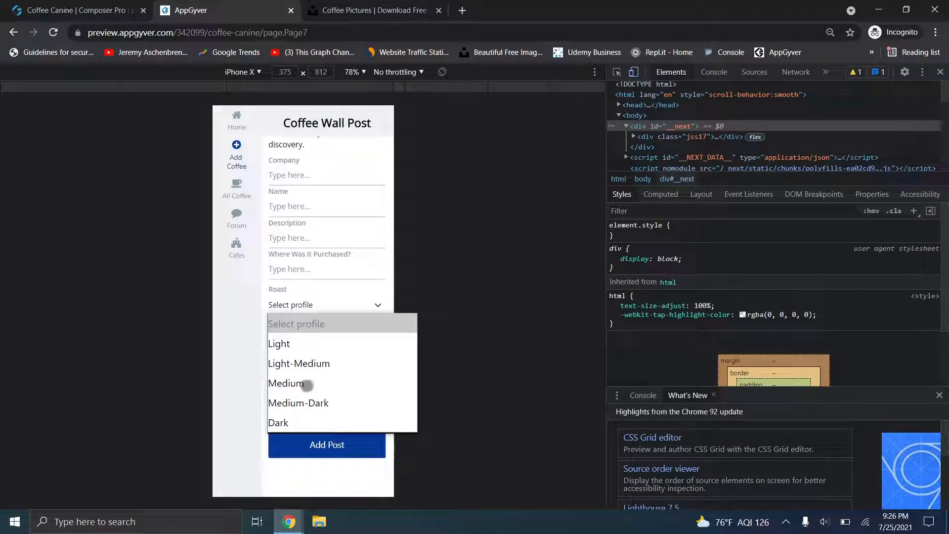
left_click(302, 367)
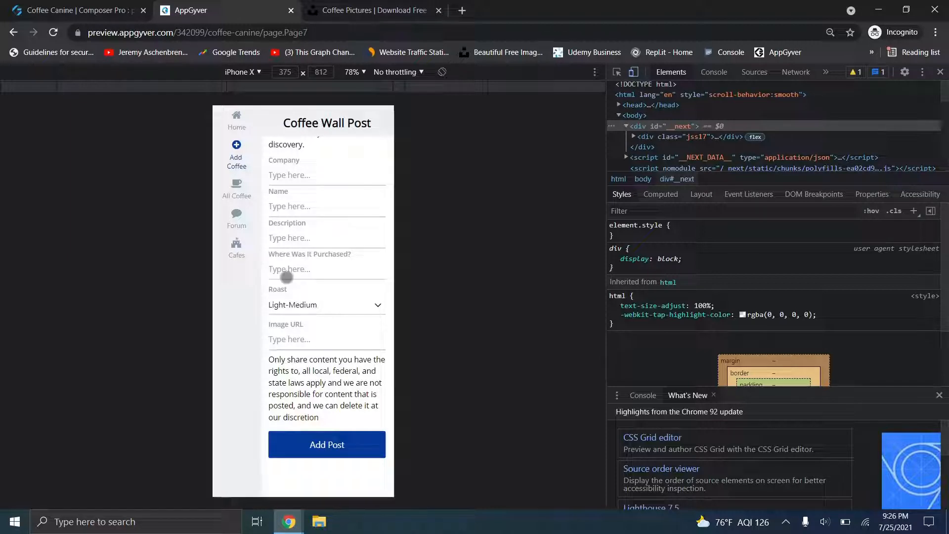
left_click(237, 197)
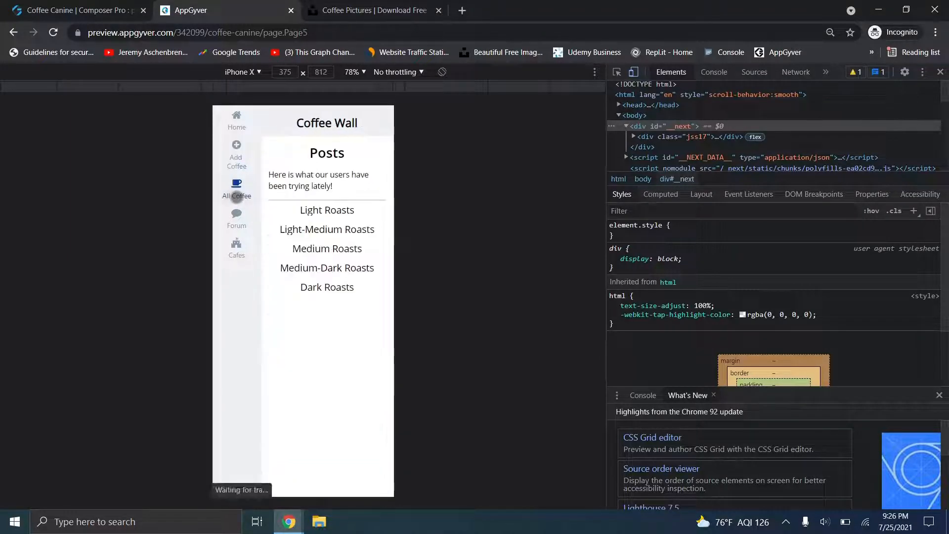
- Browse the Rescue Roast and Morning Walk coffee details, then close the preview tab
left_click_drag(335, 242, 339, 146)
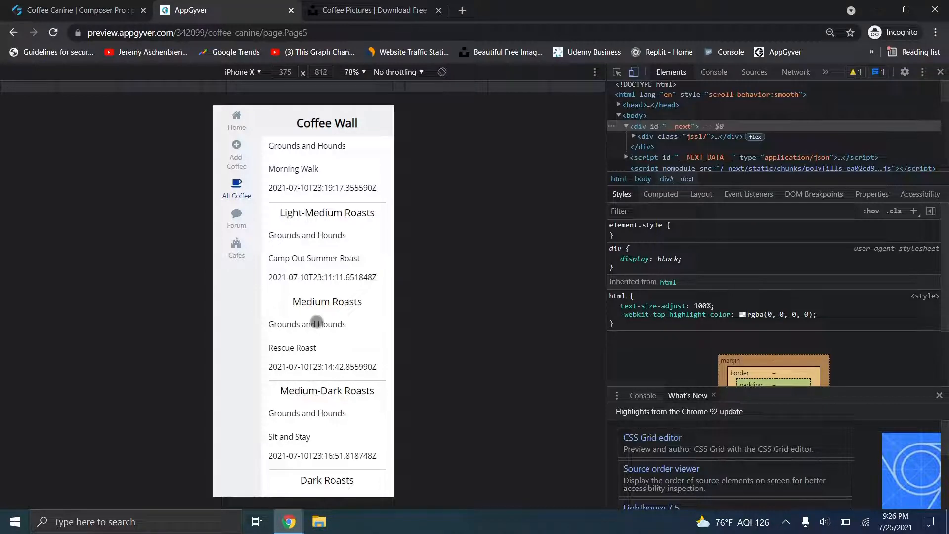
left_click(315, 323)
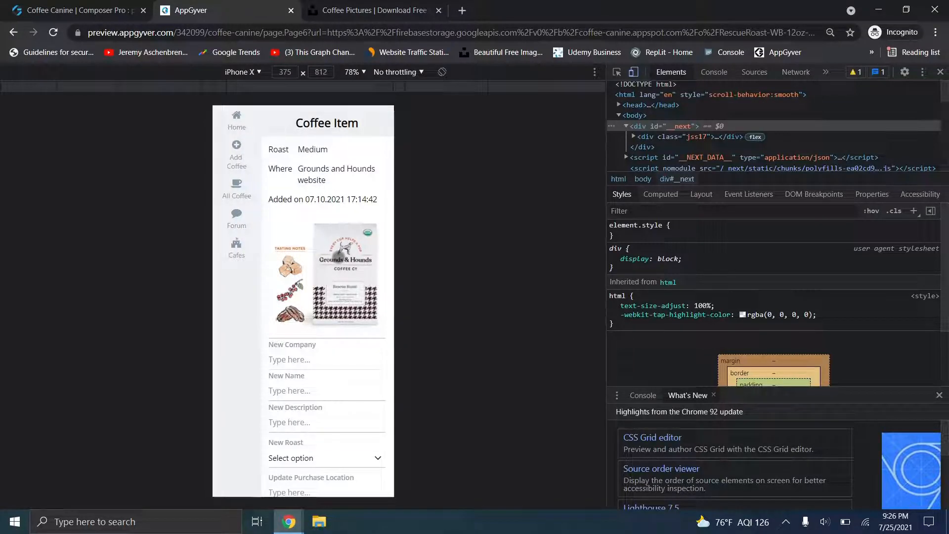
scroll(326, 277, "down", 3)
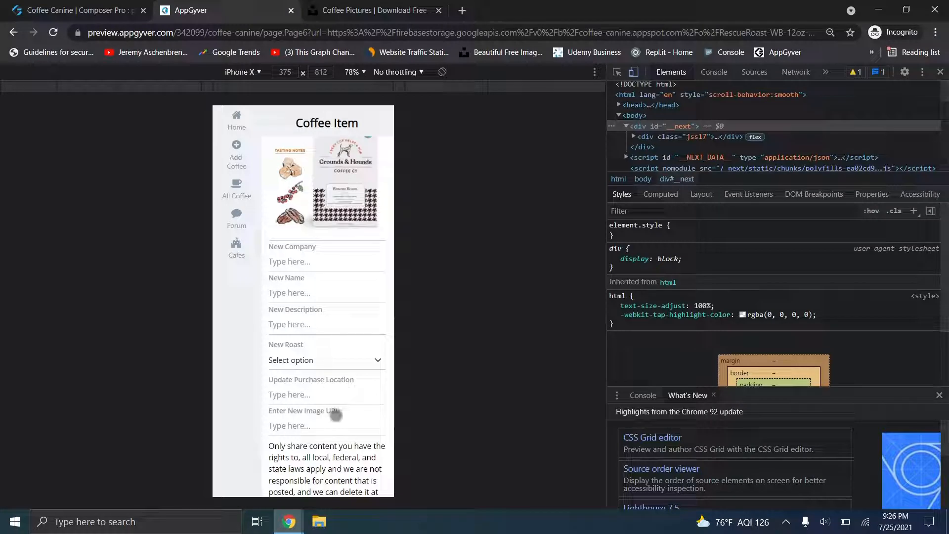
left_click(240, 197)
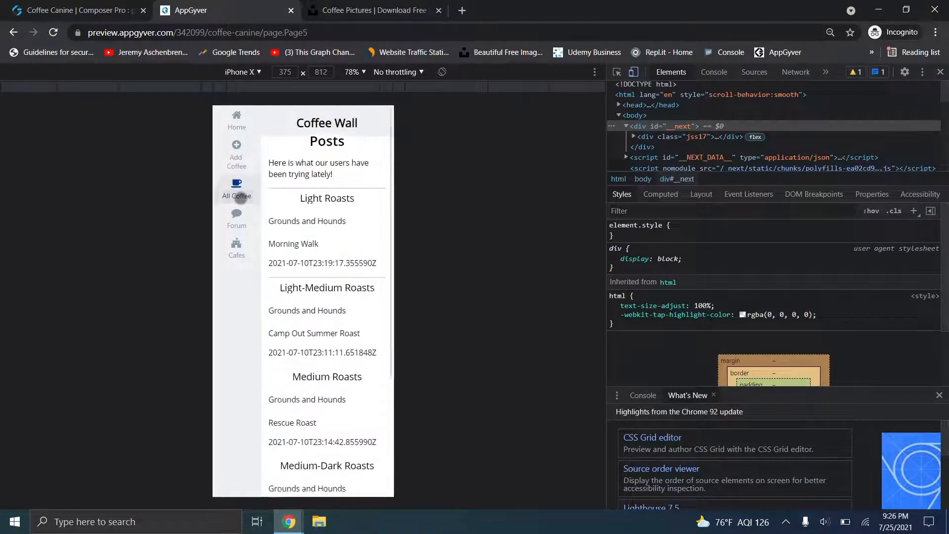
left_click(303, 290)
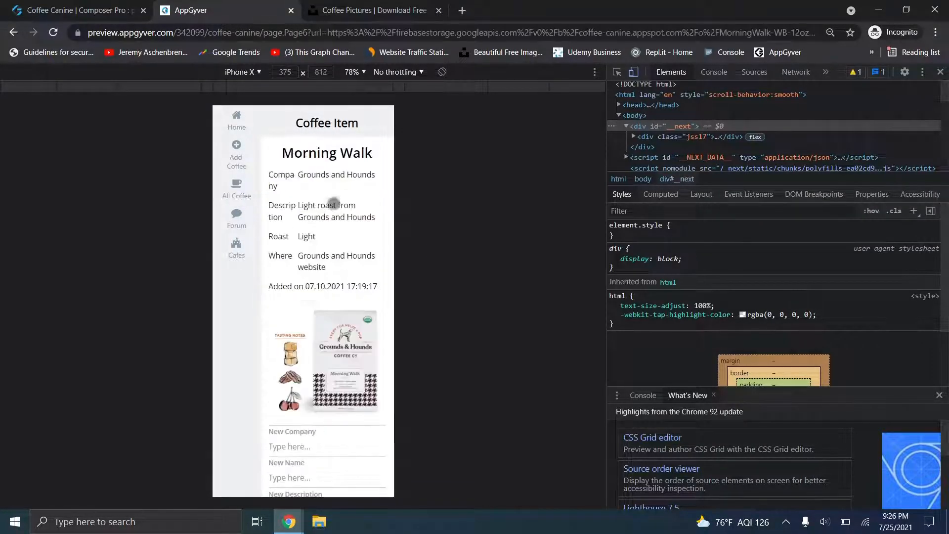
left_click_drag(337, 357, 333, 83)
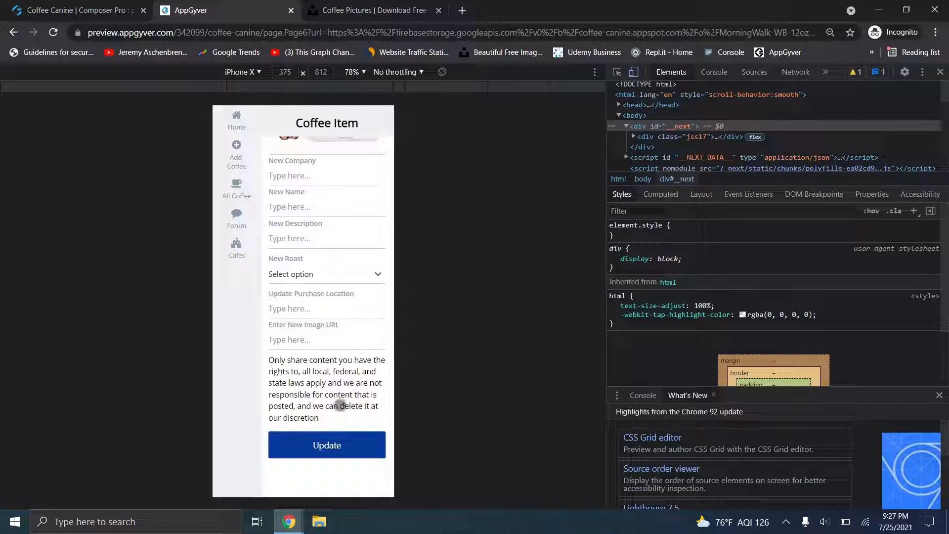
left_click_drag(336, 172, 352, 390)
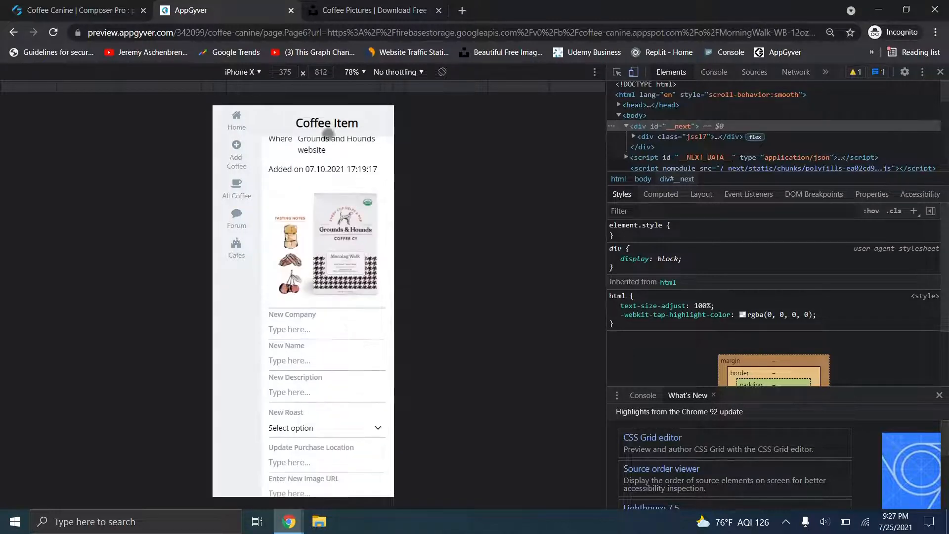
left_click_drag(332, 240, 348, 357)
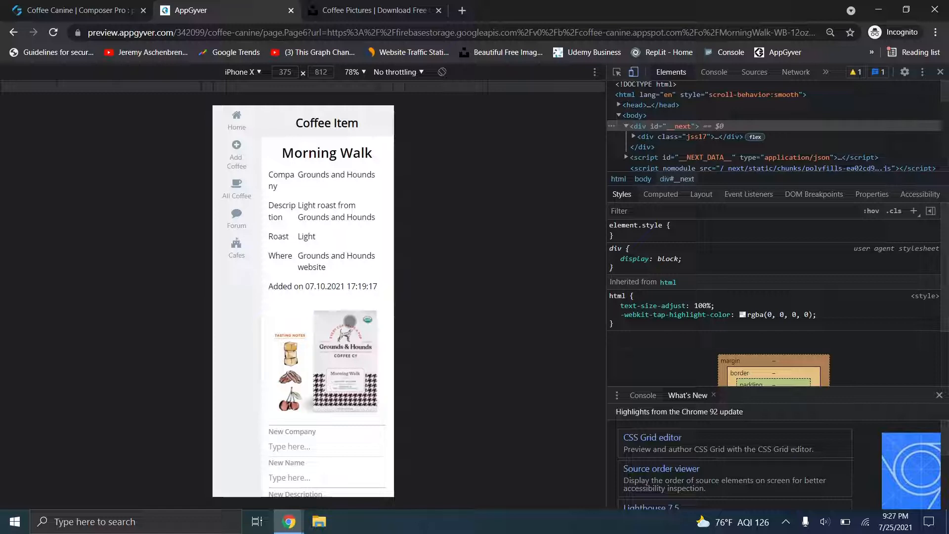
left_click(291, 11)
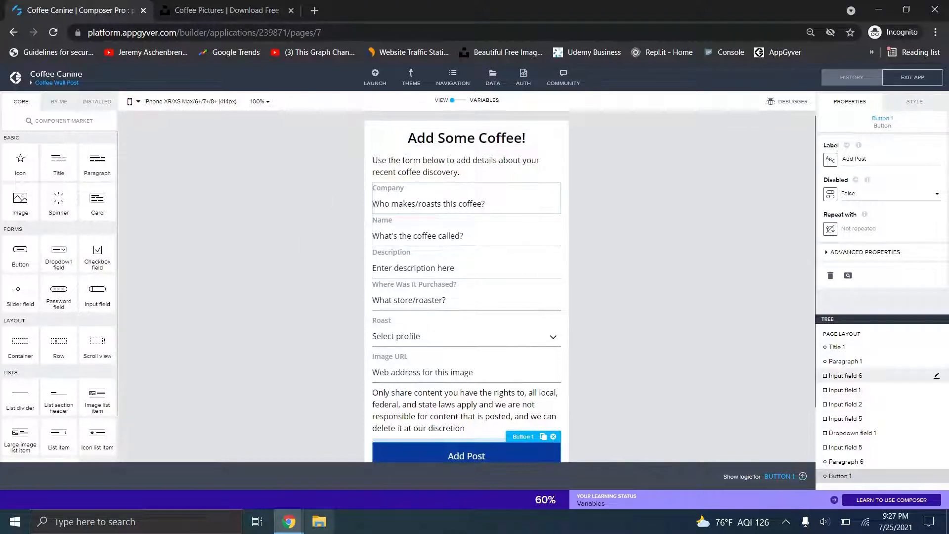
- Open the Fortheyoutube app's Exciting Forum page and save the app
mouse_move(290, 521)
left_click(224, 476)
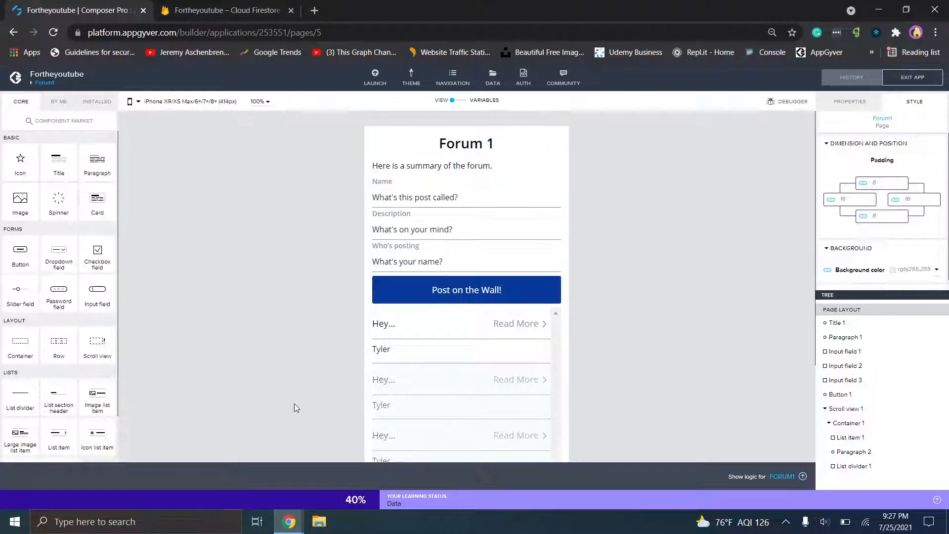
left_click(48, 83)
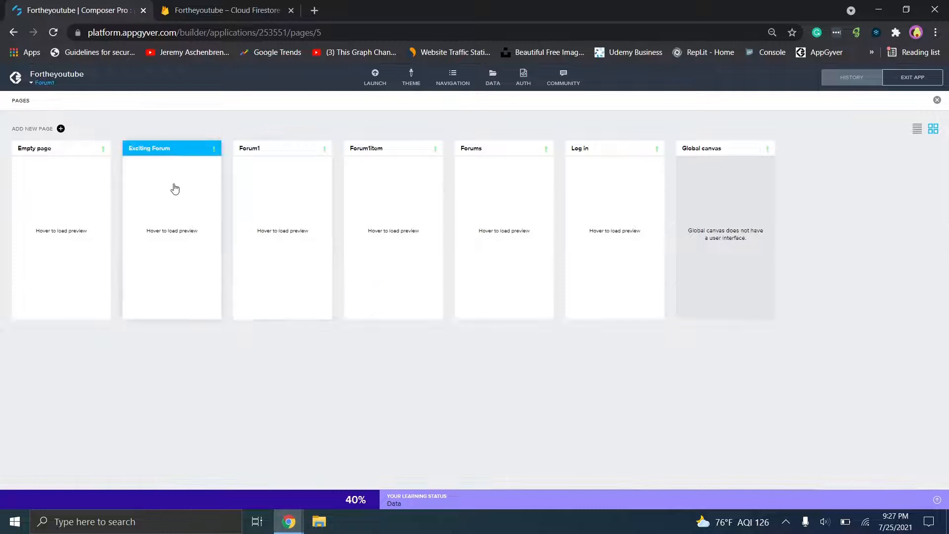
left_click(174, 188)
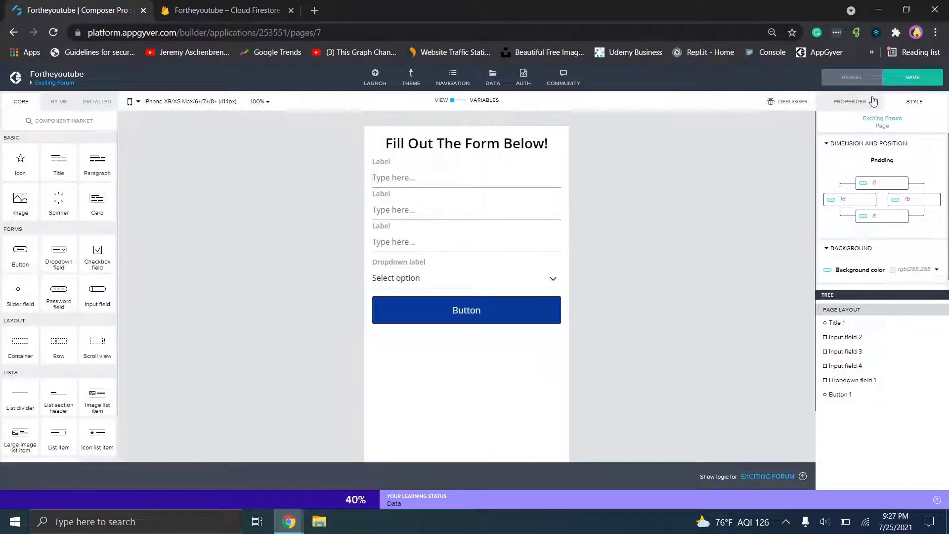
left_click(911, 79)
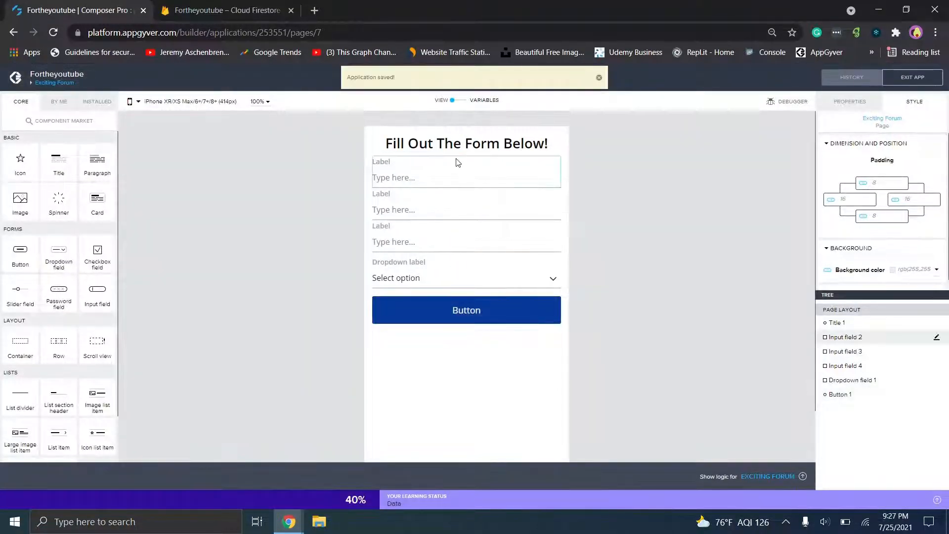
- Inspect the form's title, input, dropdown and button, peek at the button's logic, then switch to Cloud Firestore
left_click(450, 145)
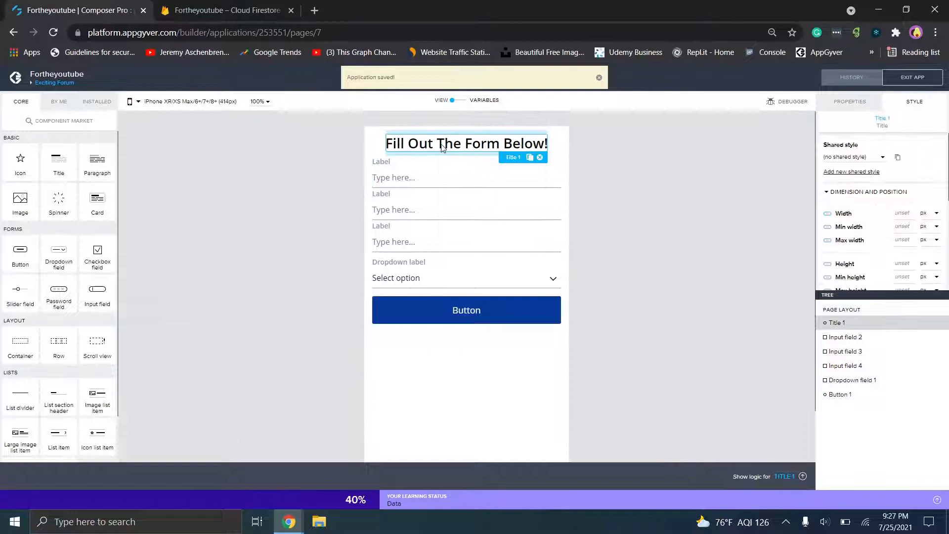
left_click(441, 178)
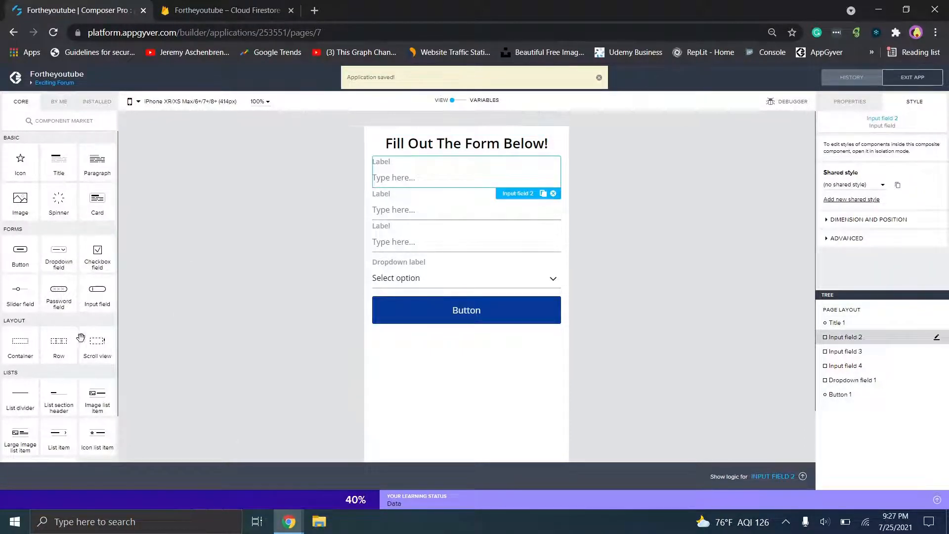
left_click(410, 277)
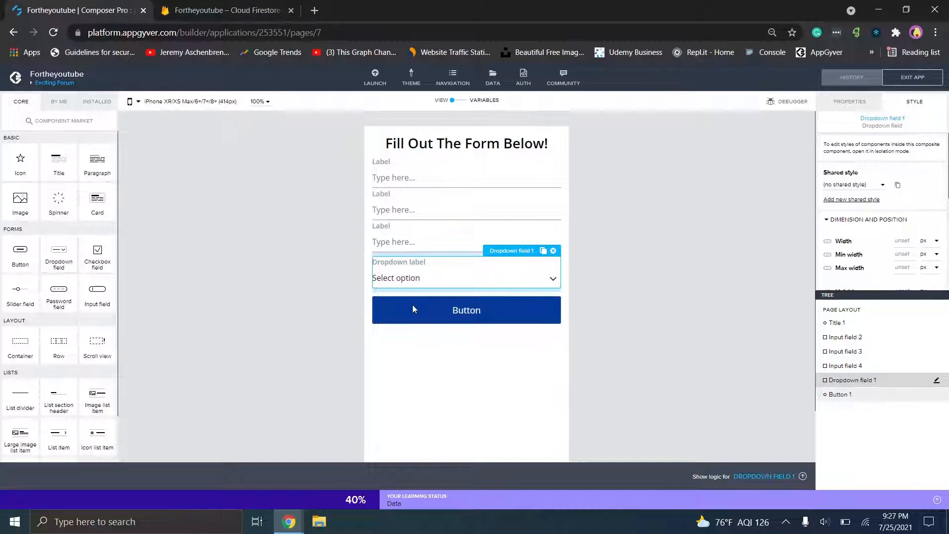
left_click(442, 307)
left_click(803, 477)
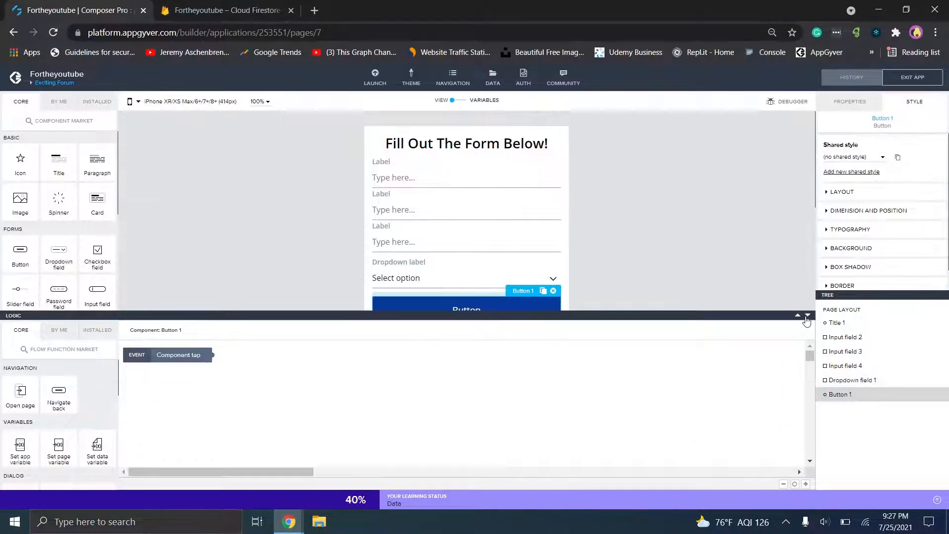
left_click(807, 315)
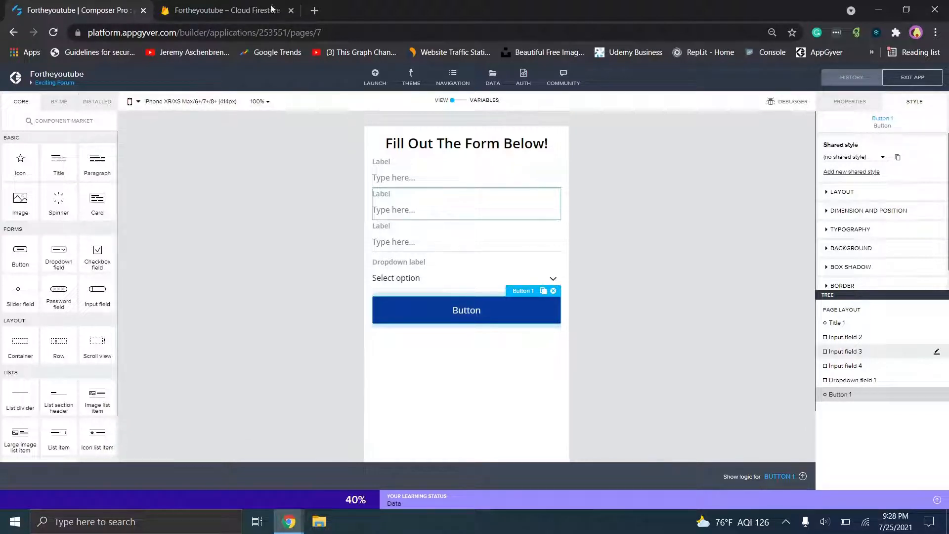
left_click(195, 4)
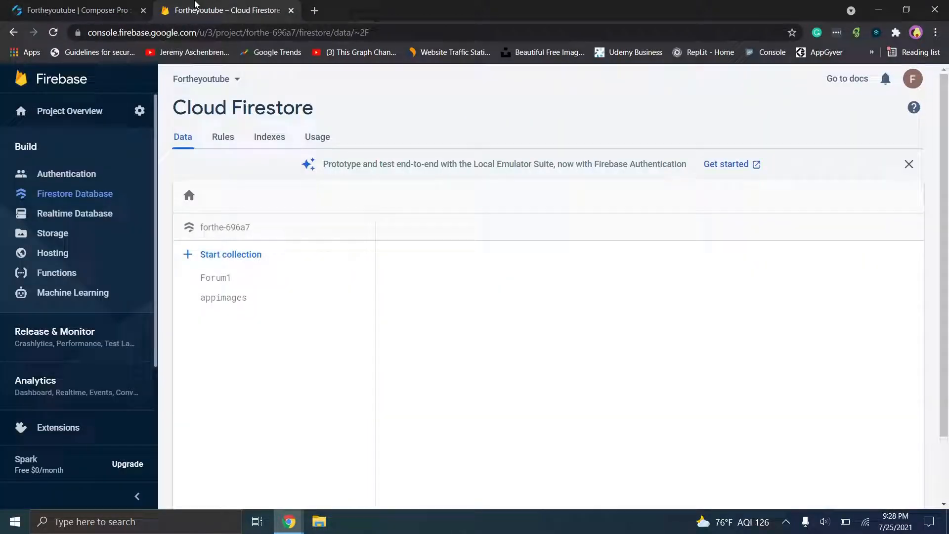
- Start a new Cloud Firestore collection with ID 'ExcitingForum'
left_click(224, 255)
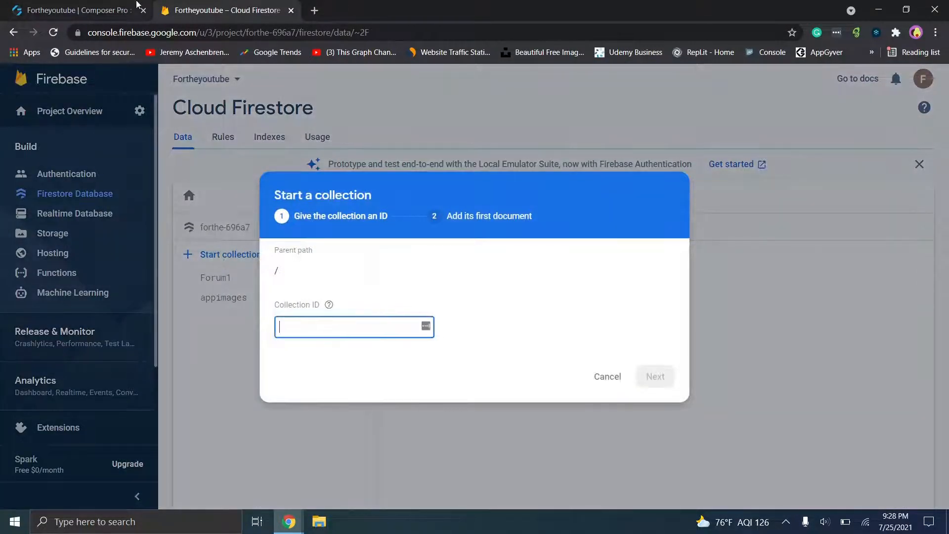
left_click(136, 5)
left_click(221, 5)
type("ExcitingForum")
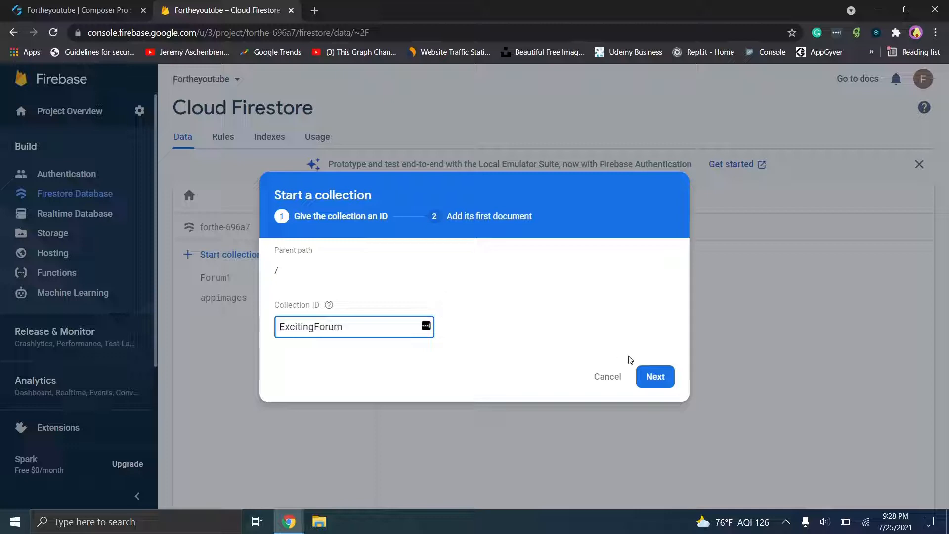
left_click(655, 377)
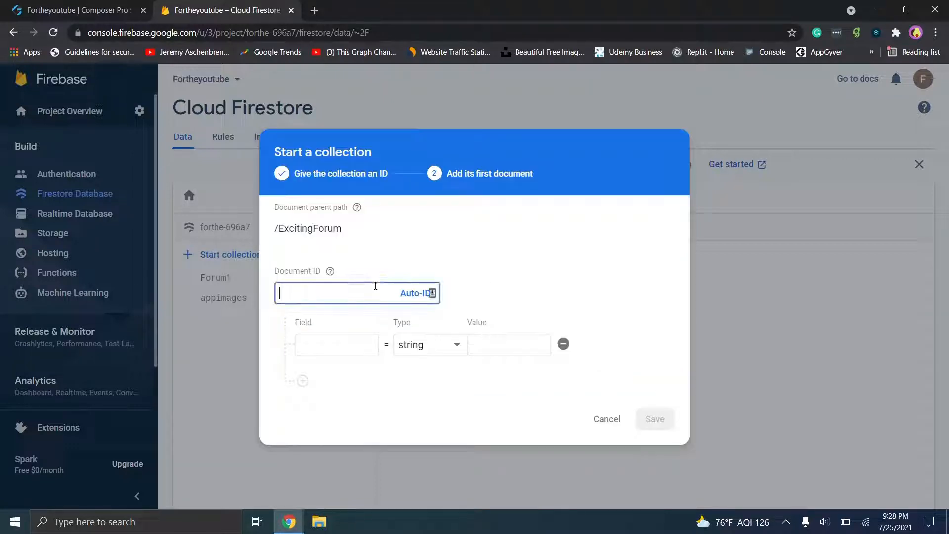
- Set the document ID to ExcitingForum and add string fields Name, Description and Image URL
type("E")
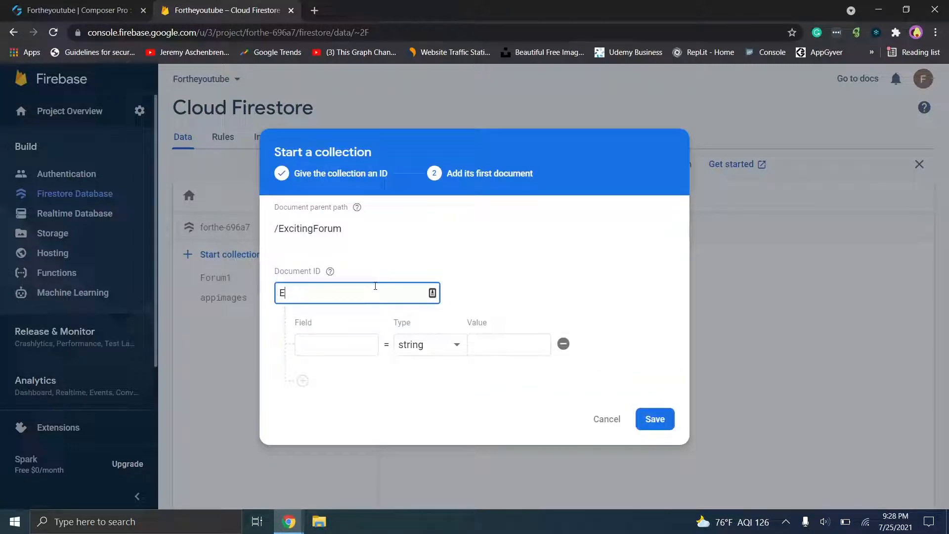
type("xcitingForum")
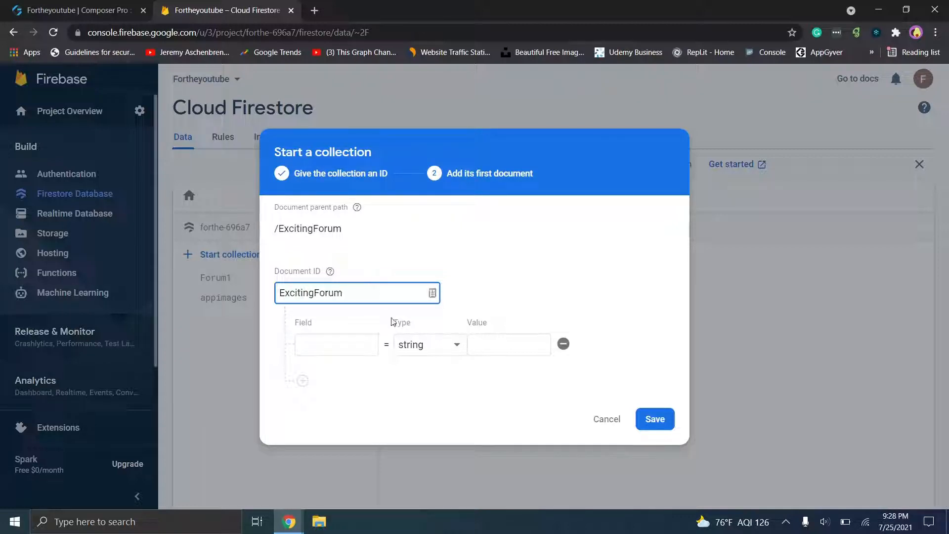
left_click(327, 344)
type("Name")
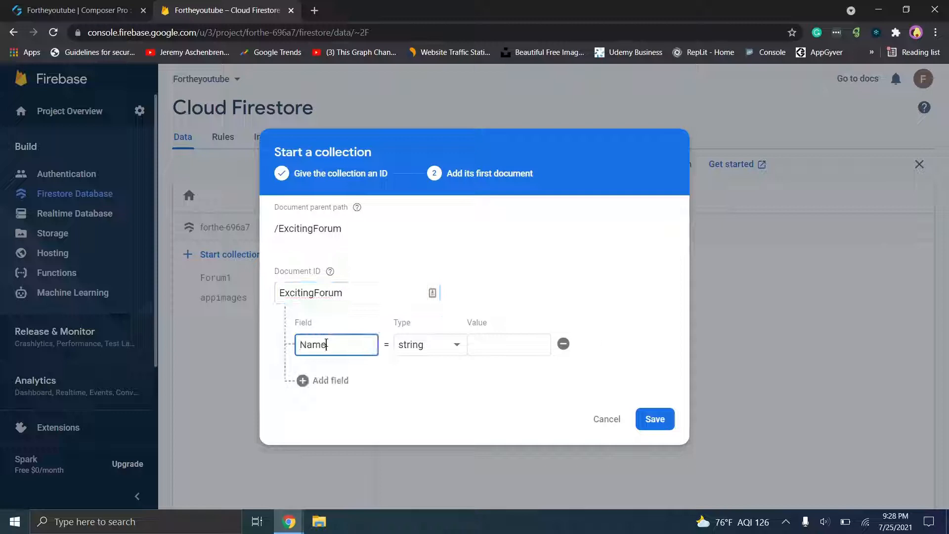
left_click(325, 379)
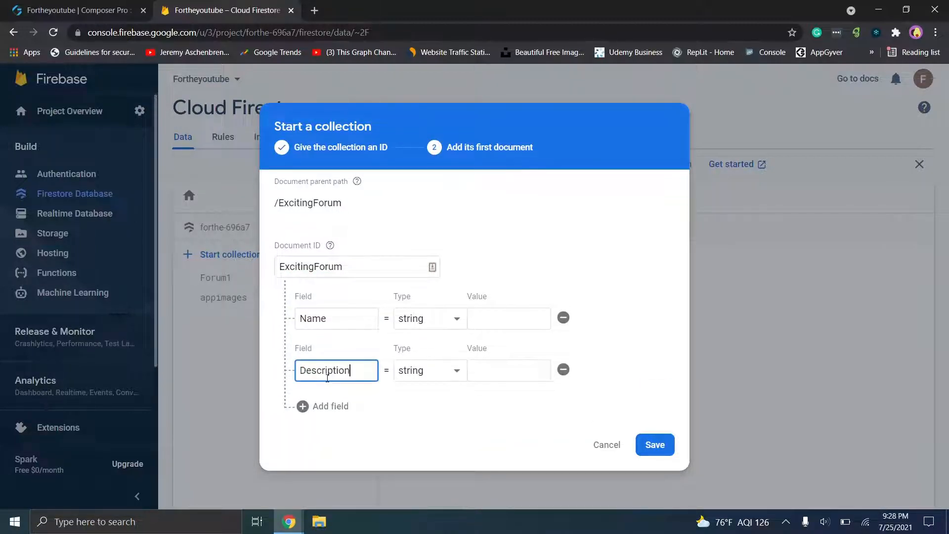
left_click(328, 405)
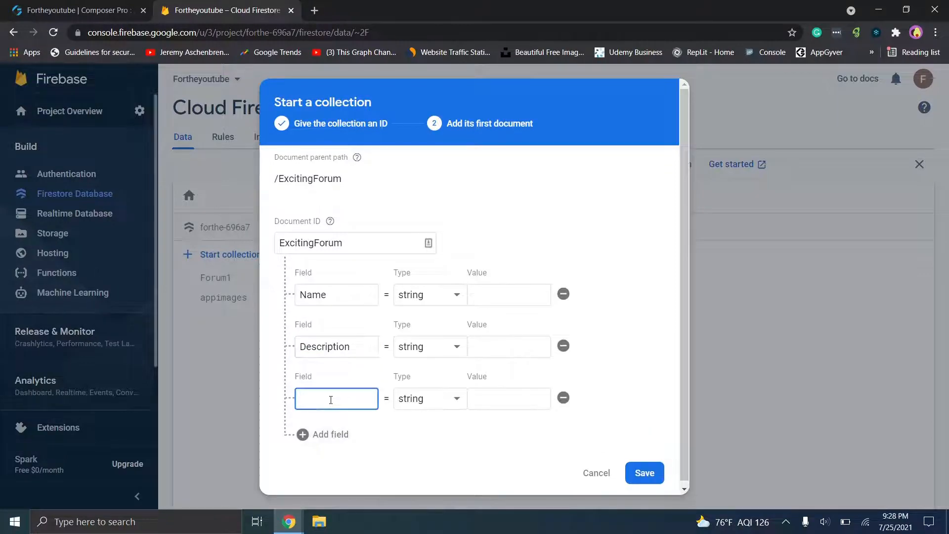
type("Image URL")
- Give the Name and Description fields the values 'Name' and 'Description', then bring another window forward
left_click(501, 290)
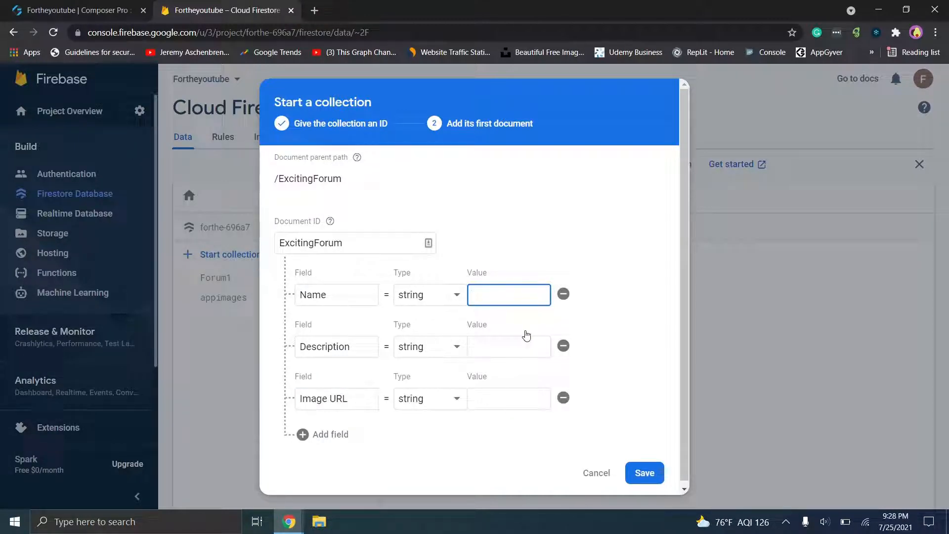
type("Name")
left_click(509, 346)
type("Description")
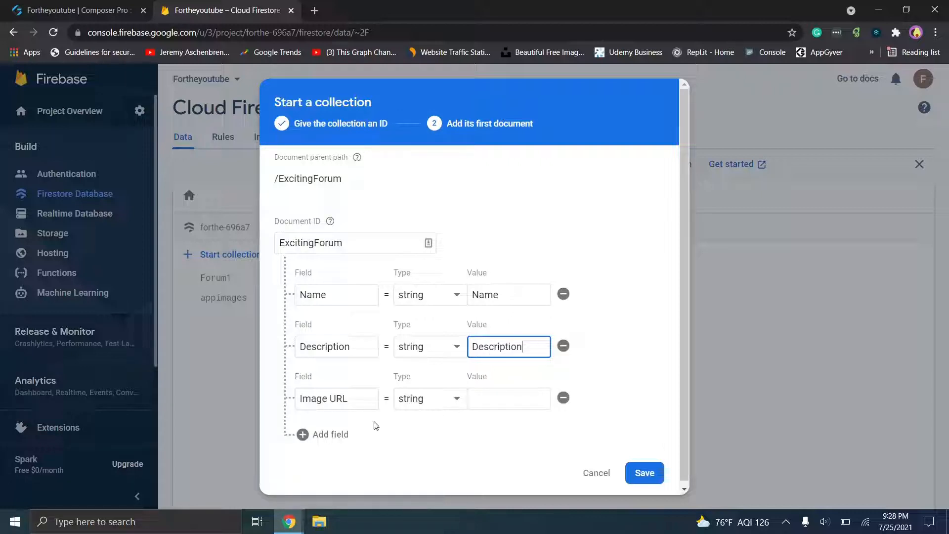
left_click(295, 522)
left_click(339, 490)
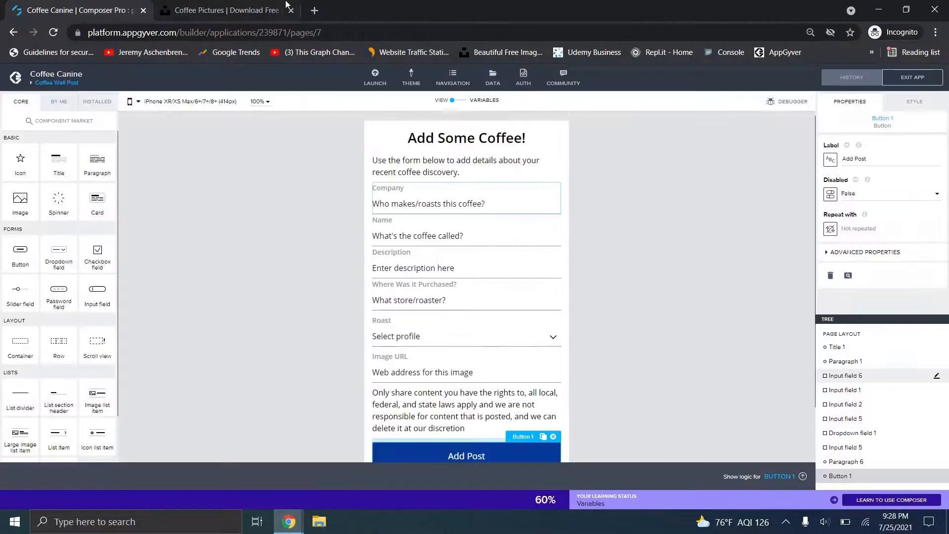
- Copy the image address of the two-lattes Unsplash coffee photo and return to Firestore's Image URL value
left_click(242, 4)
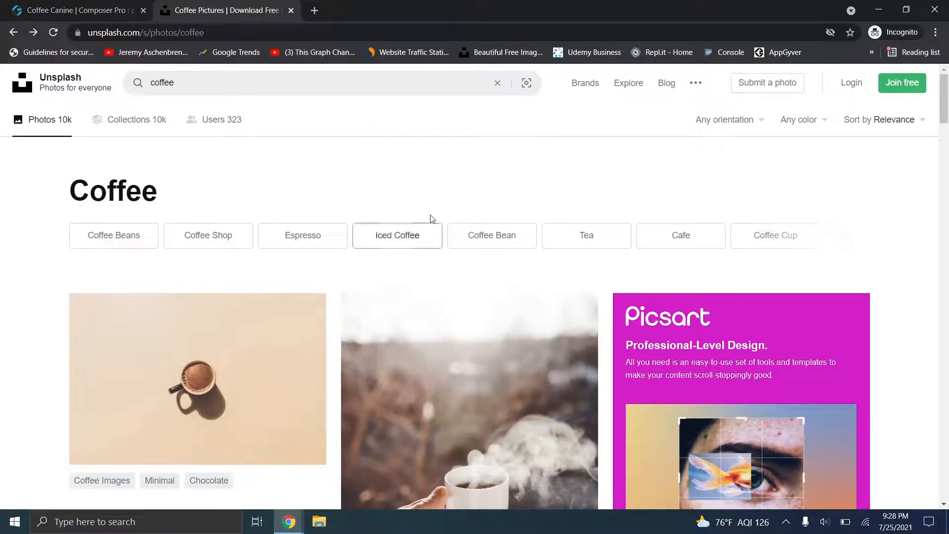
scroll(946, 143, "down", 2)
scroll(947, 147, "down", 10)
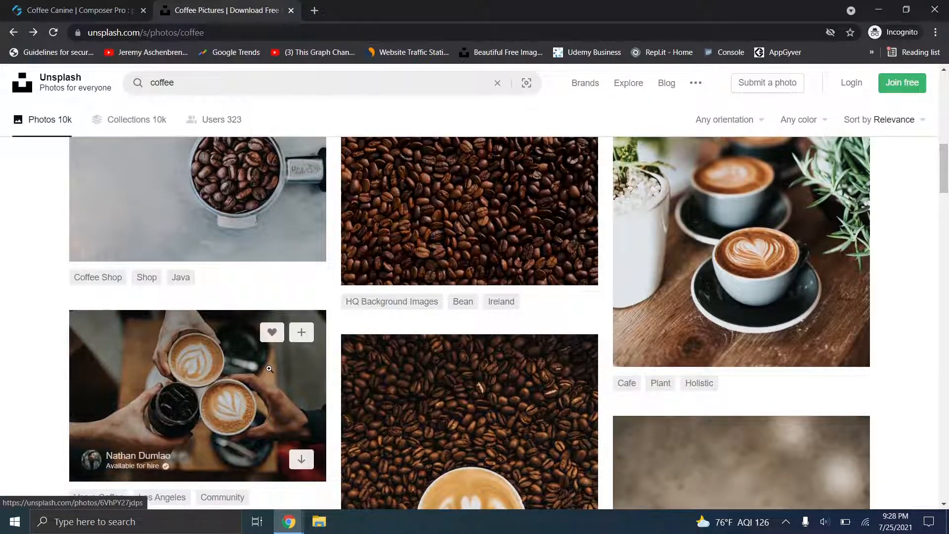
left_click(183, 370)
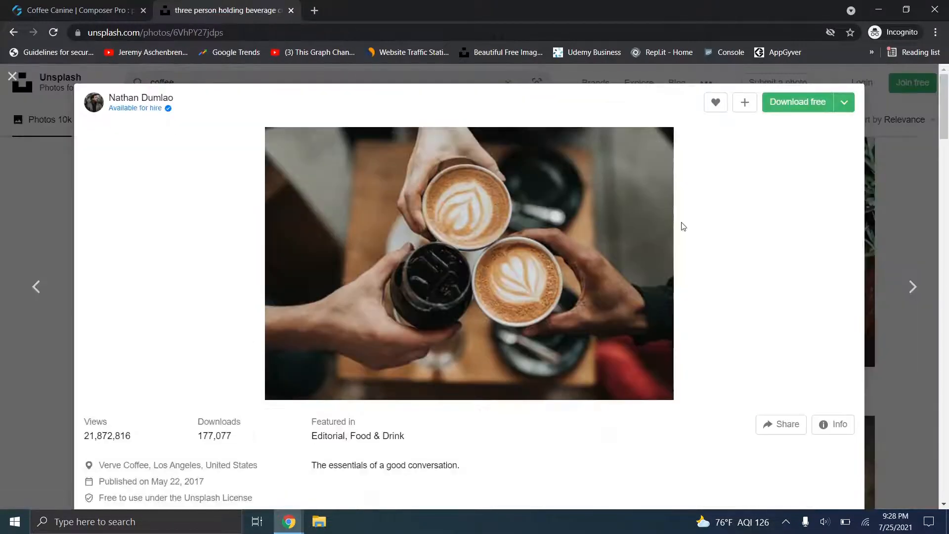
key("Escape")
scroll(948, 217, "down", 9)
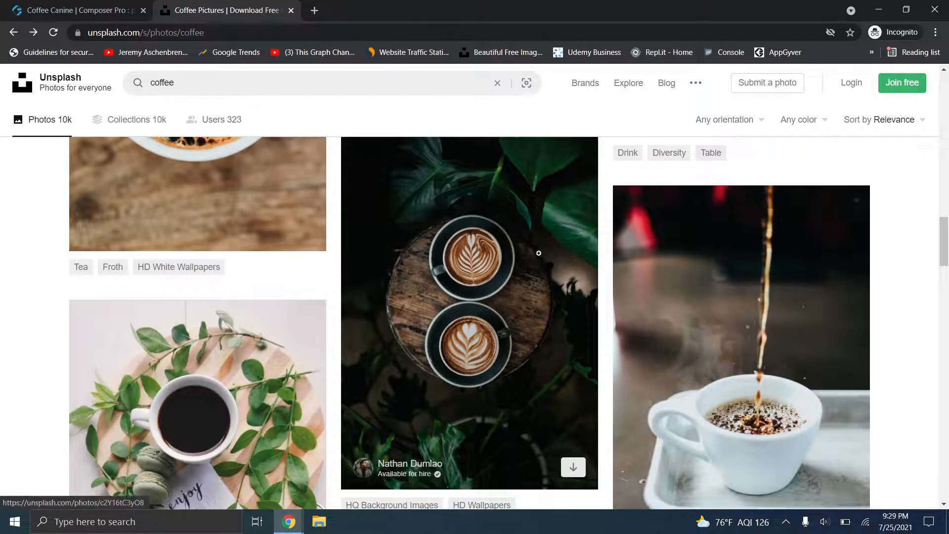
left_click(509, 257)
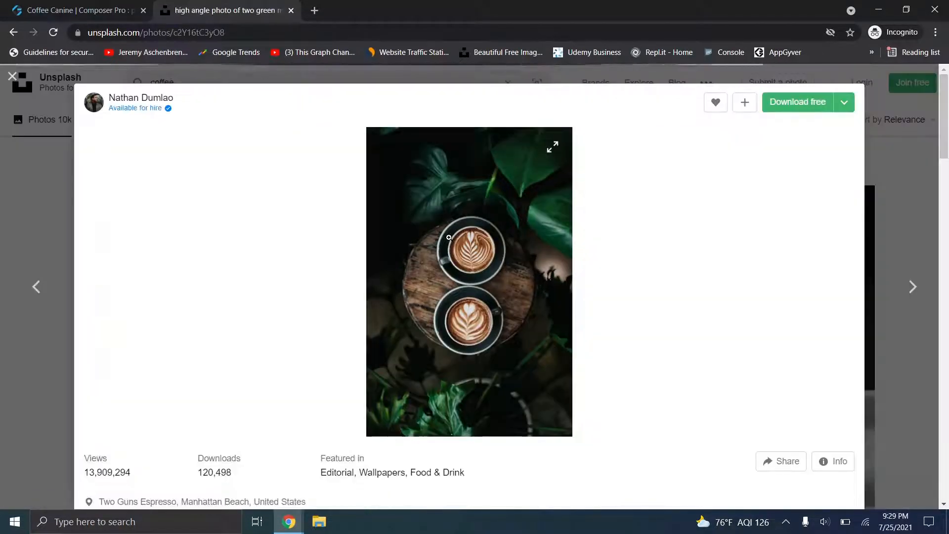
right_click(460, 247)
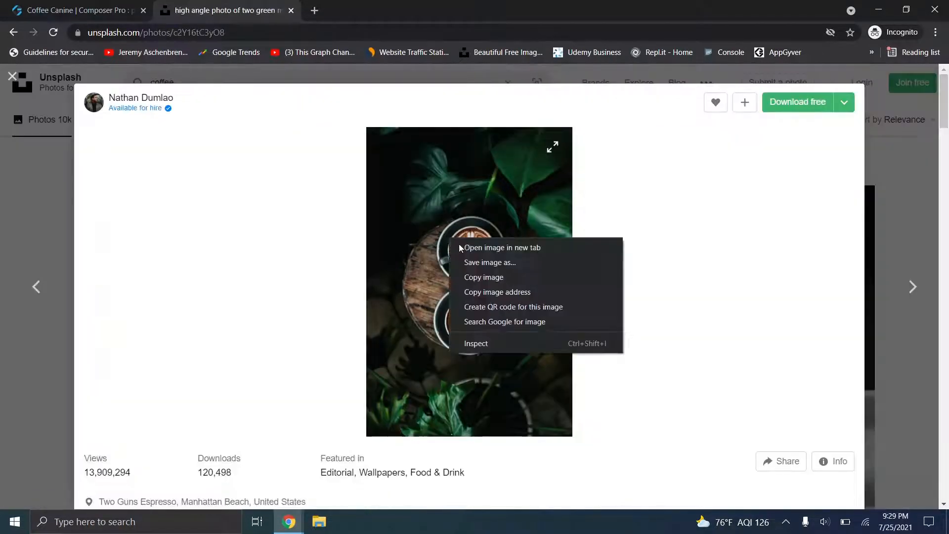
left_click(488, 294)
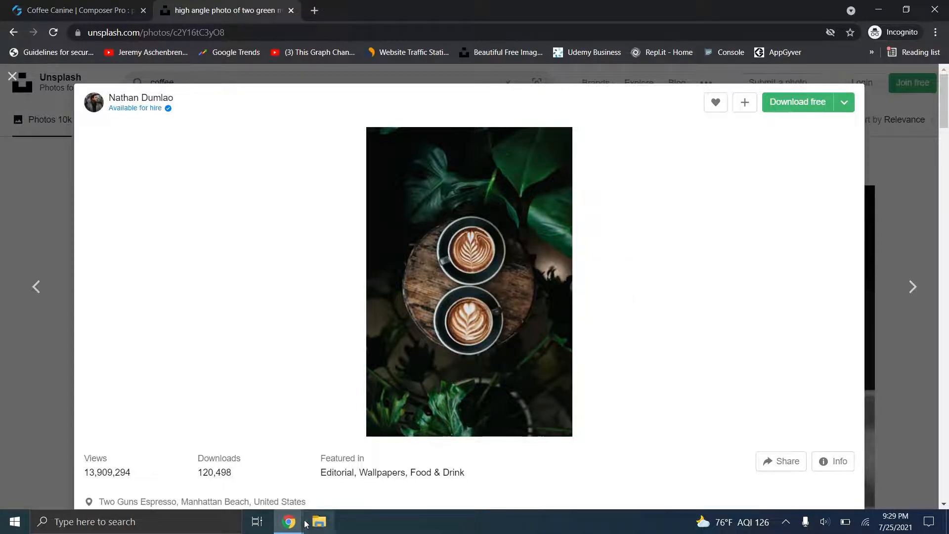
left_click(259, 497)
left_click(498, 400)
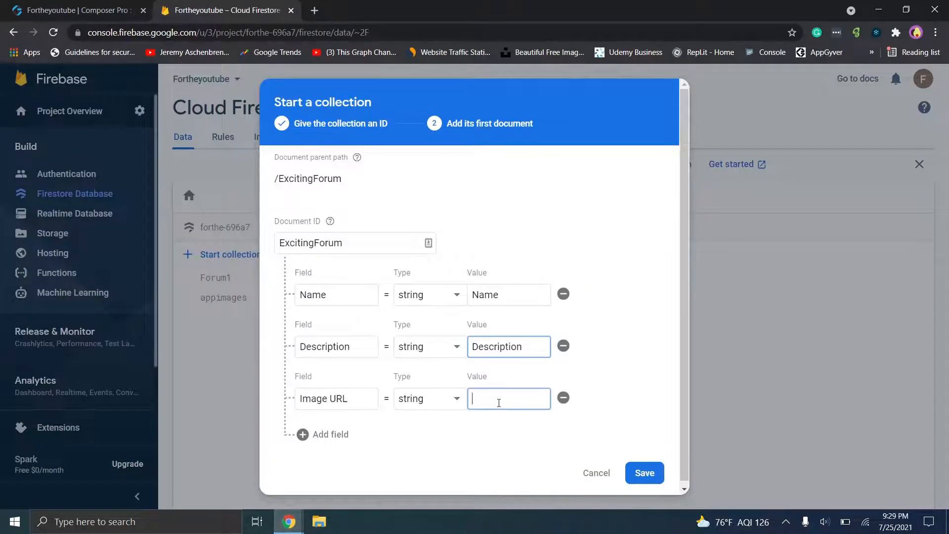
- Paste the Unsplash address as the Image URL value, save the collection, and close the Unsplash tab
key("ctrl+v")
left_click(645, 473)
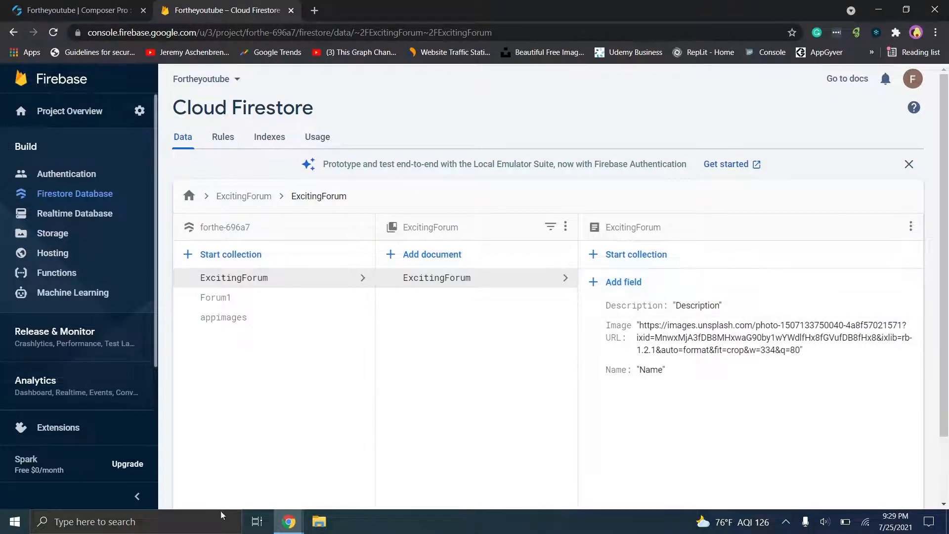
left_click(289, 523)
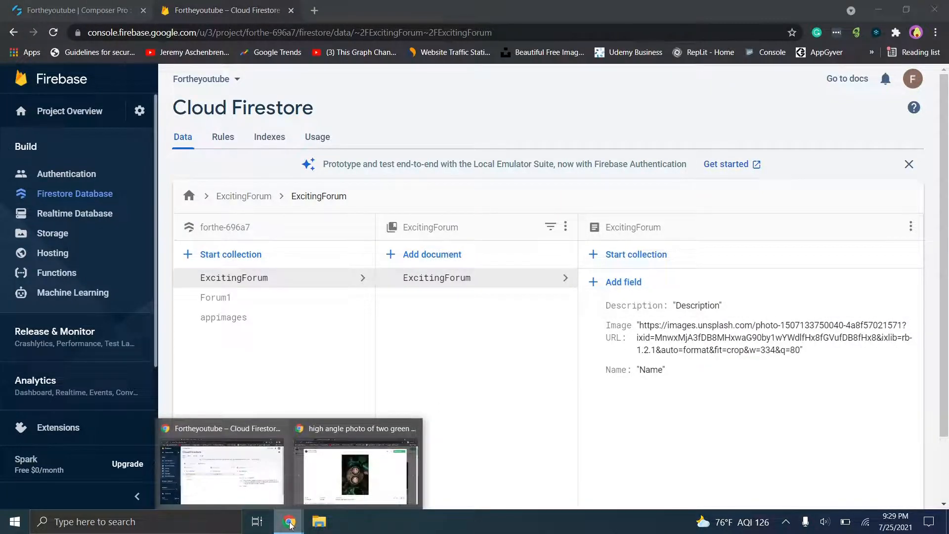
left_click(332, 482)
left_click(291, 10)
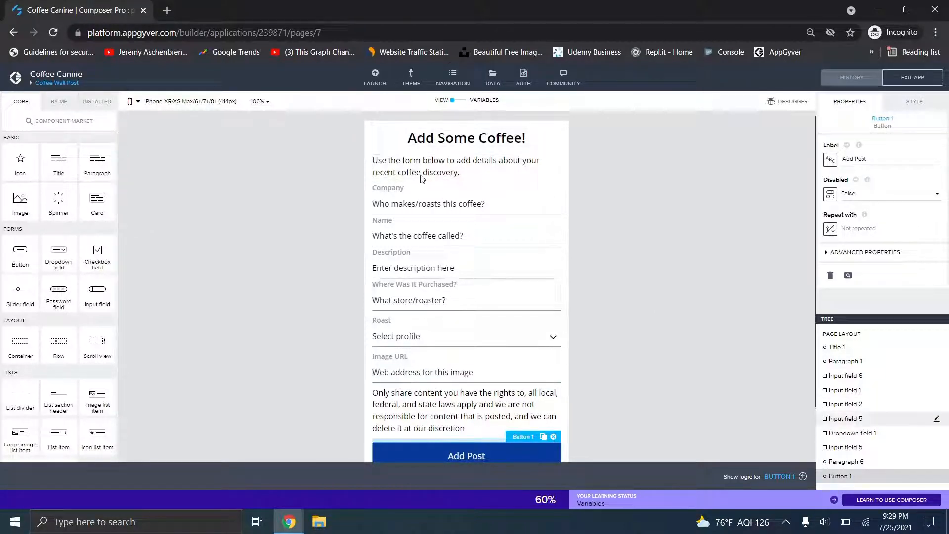
left_click(432, 202)
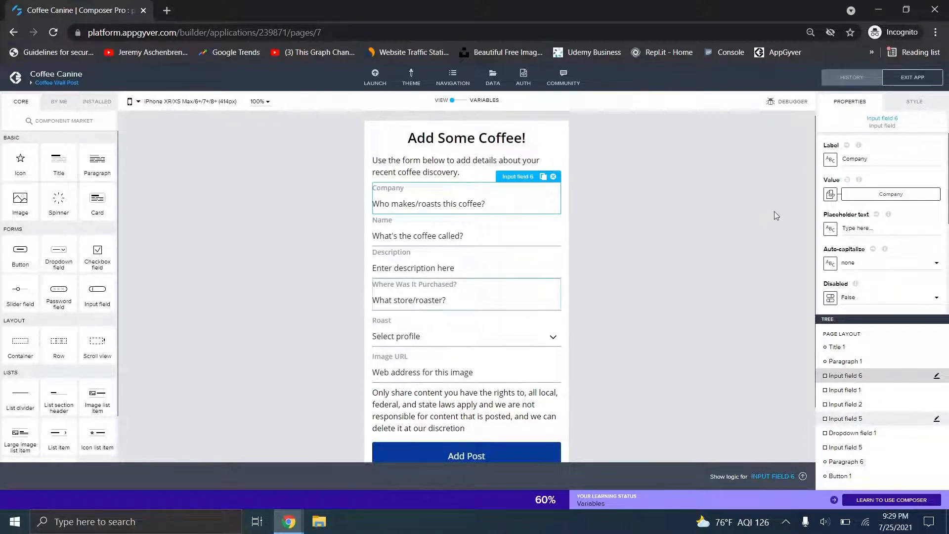
left_click_drag(845, 160, 870, 159)
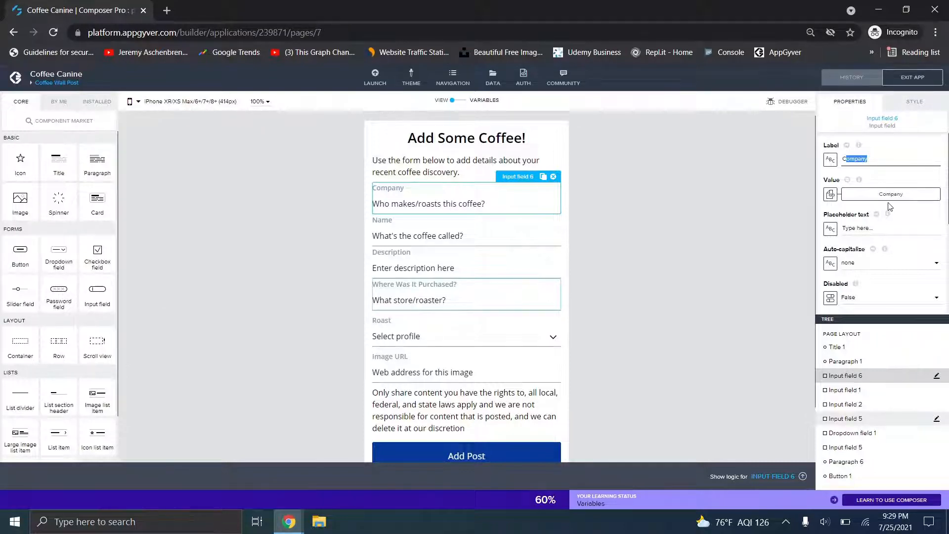
left_click(831, 194)
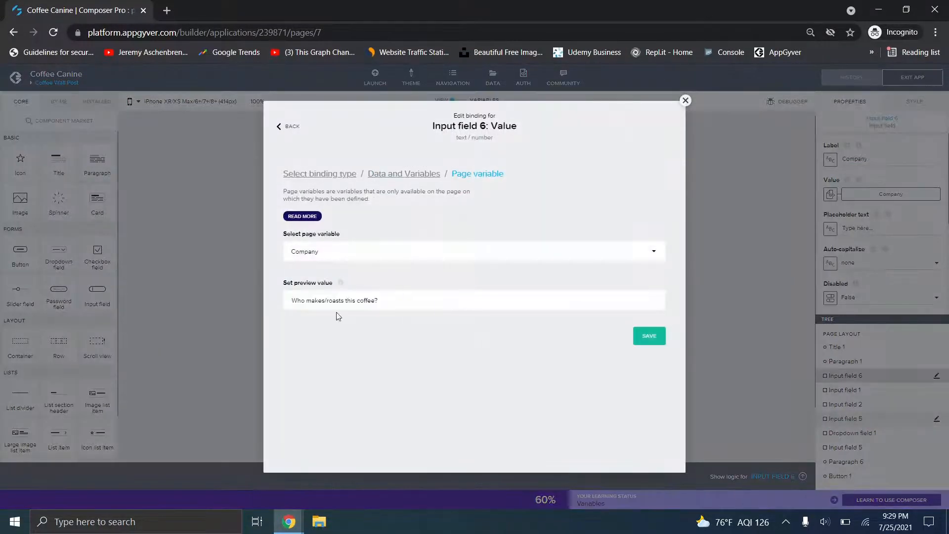
left_click(685, 101)
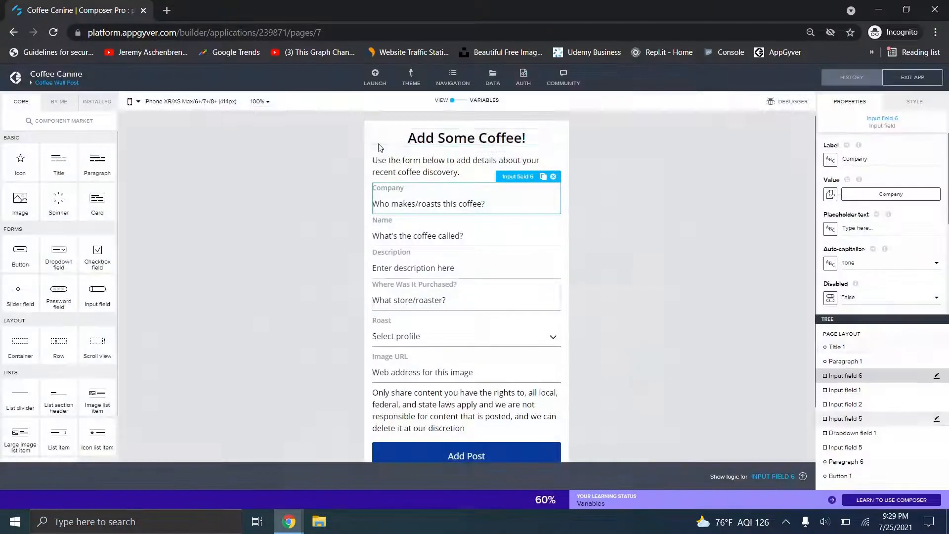
left_click(460, 103)
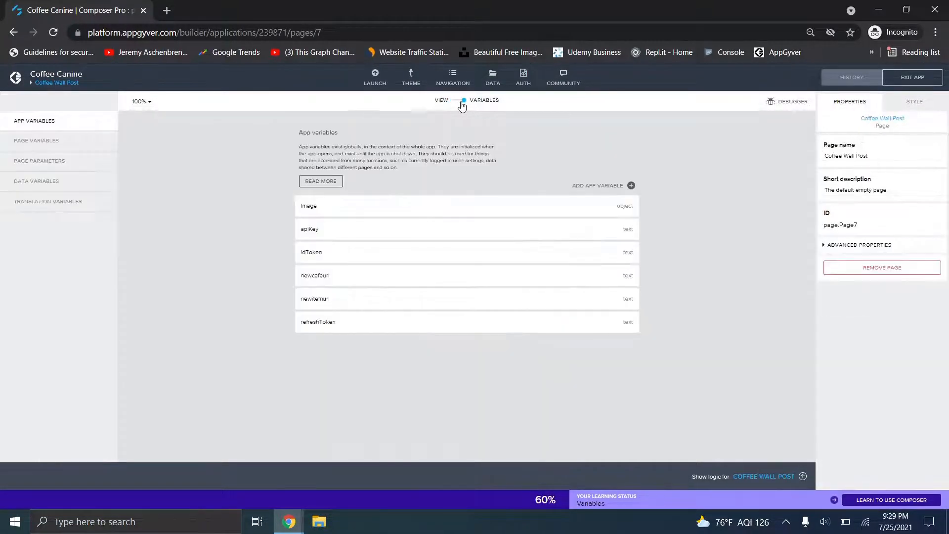
left_click(43, 161)
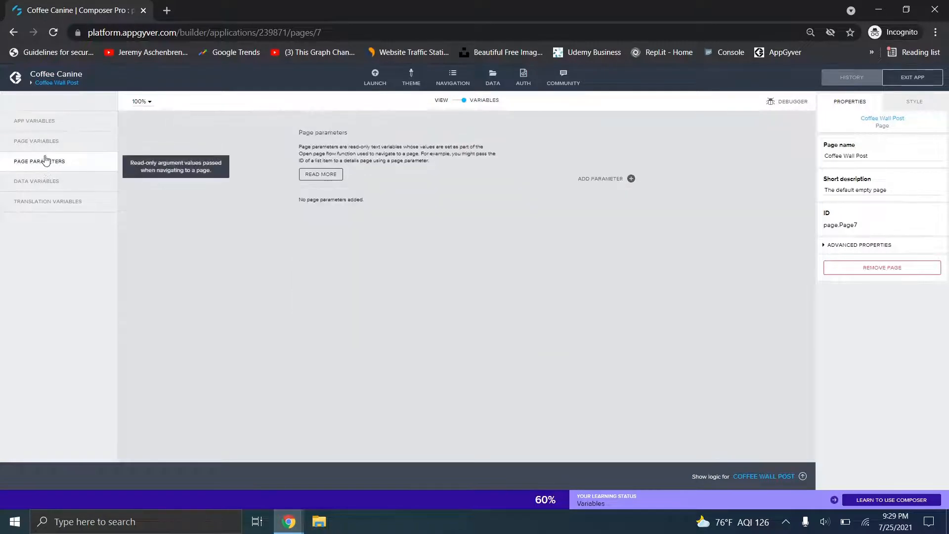
left_click(45, 143)
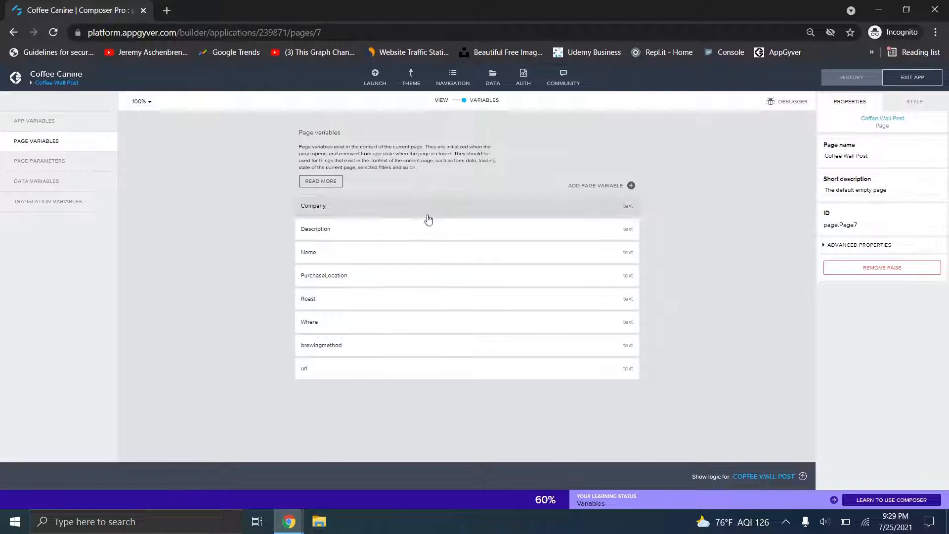
left_click(455, 102)
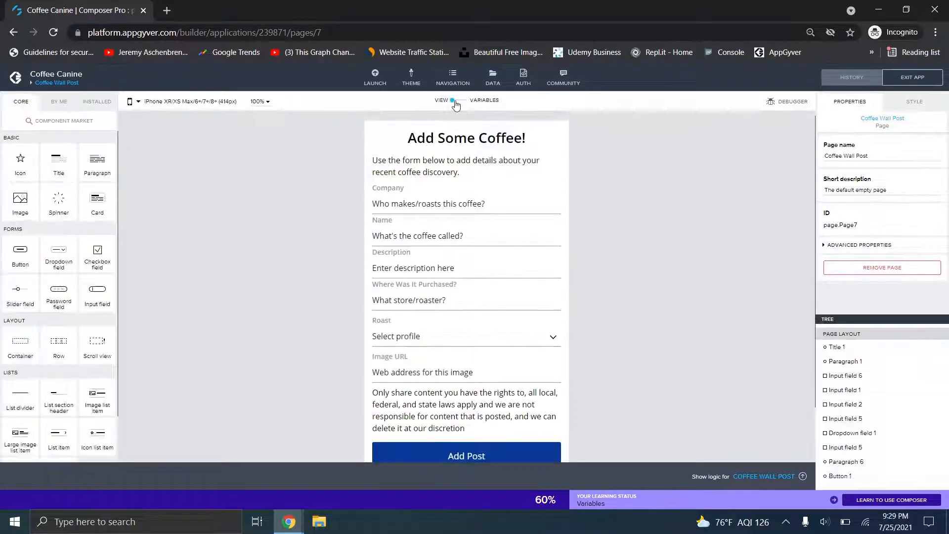
left_click(437, 202)
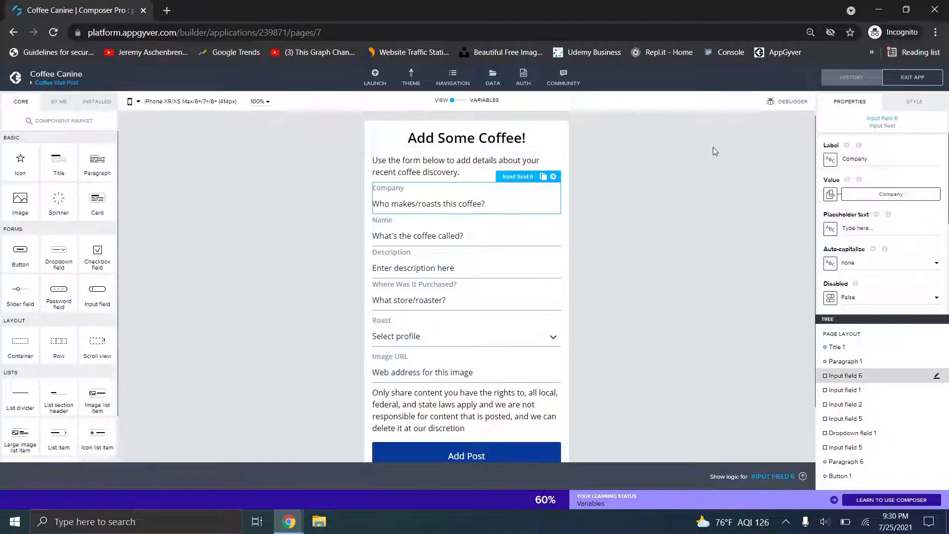
left_click(831, 196)
left_click(475, 240)
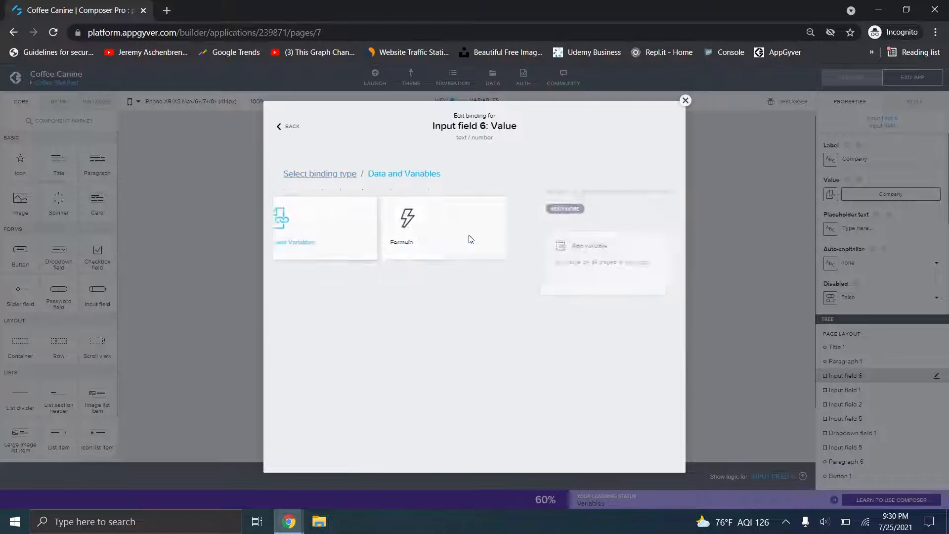
left_click(481, 266)
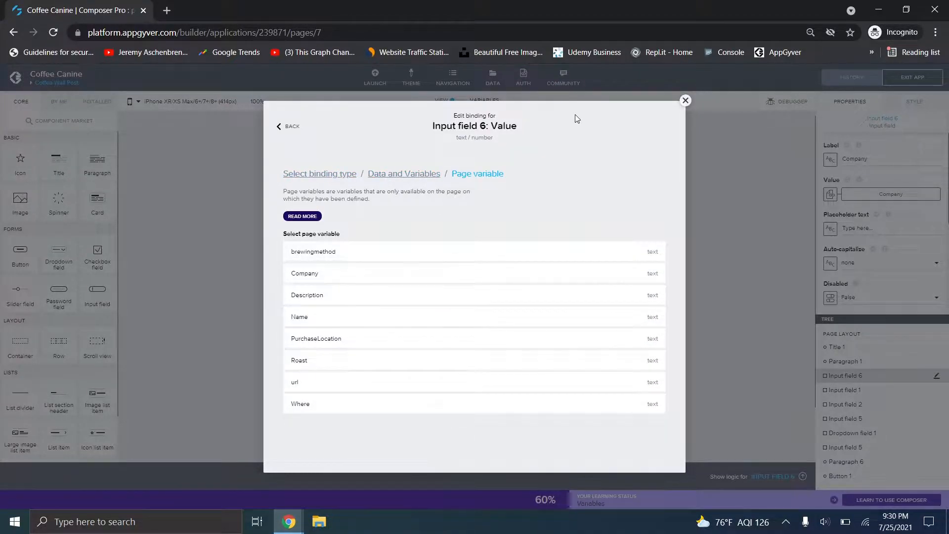
left_click(685, 100)
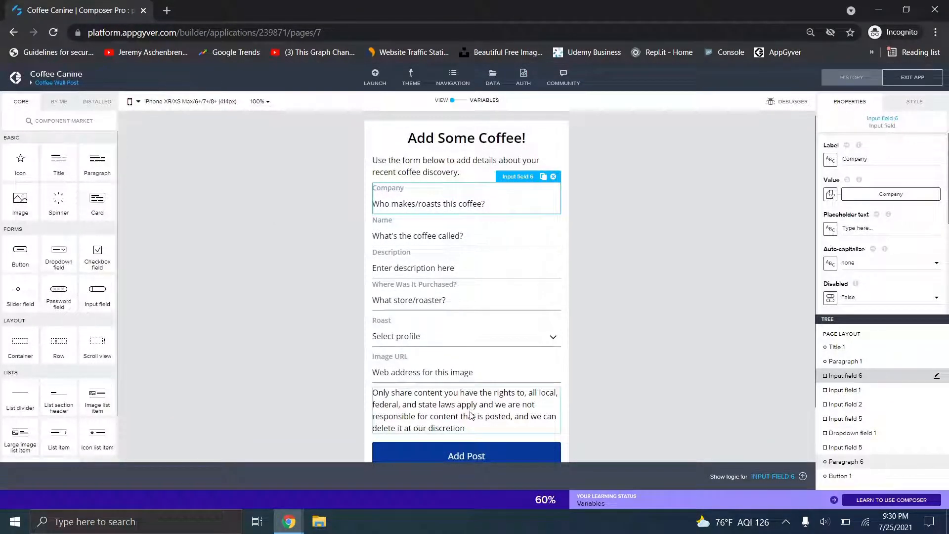
left_click(475, 456)
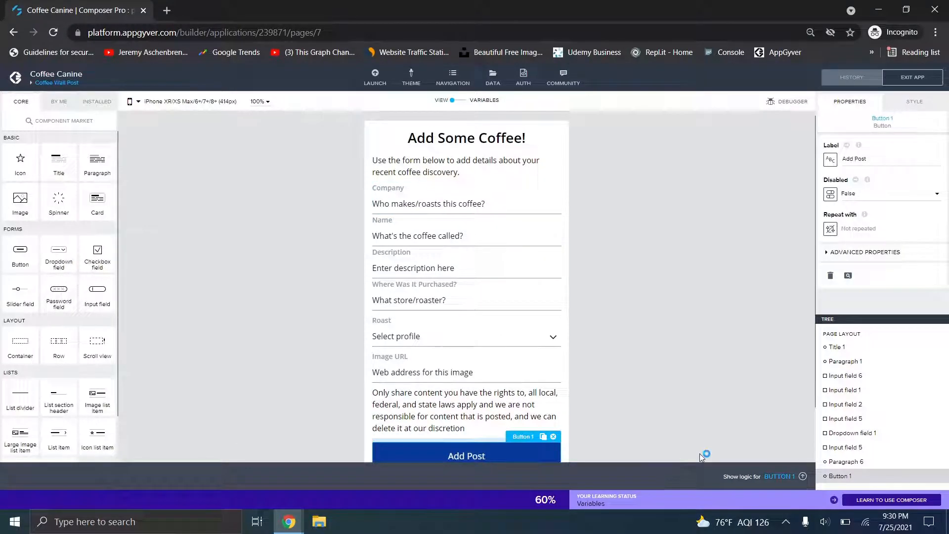
scroll(711, 387, "down", 2)
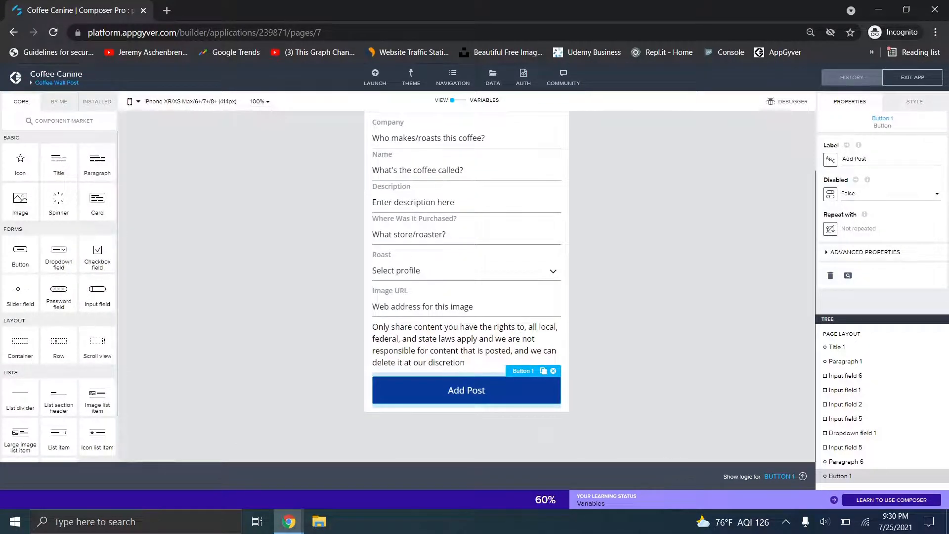
- Show the Add Post button's logic and scroll through its empty-field checks and warning toasts
left_click(781, 477)
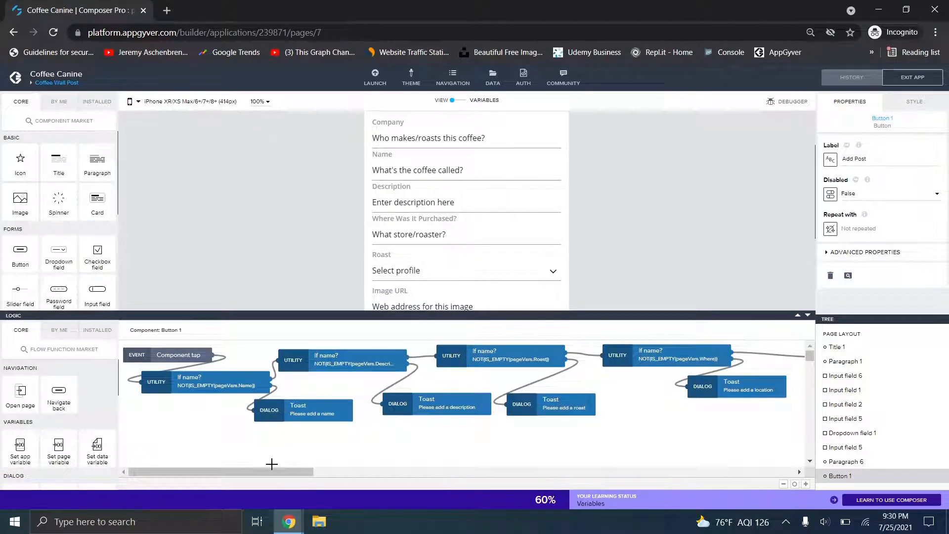
mouse_move(272, 470)
left_mouse_down()
mouse_move(405, 466)
mouse_move(260, 465)
left_mouse_up()
left_click_drag(237, 471, 206, 458)
- Return to the Fortheyoutube project and open Button 1's tap logic
mouse_move(288, 522)
left_click(249, 474)
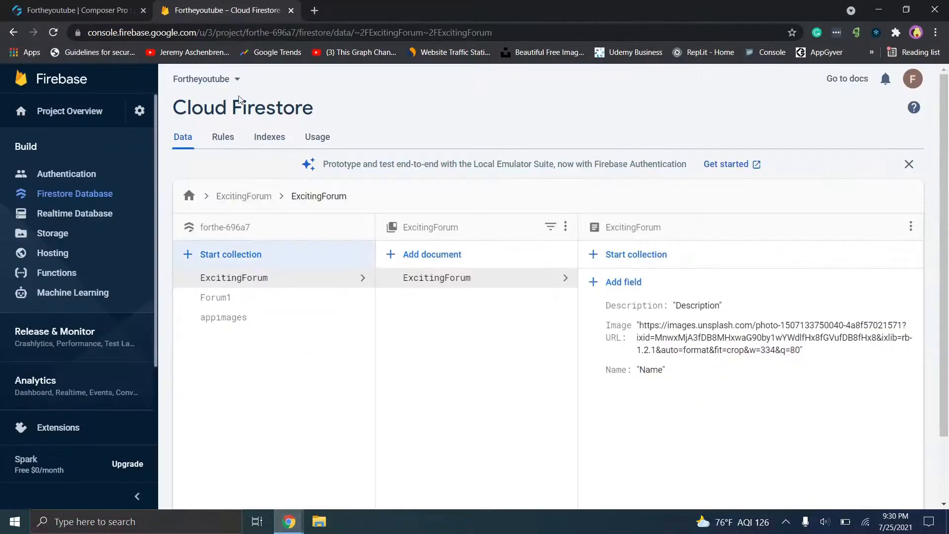
left_click(123, 5)
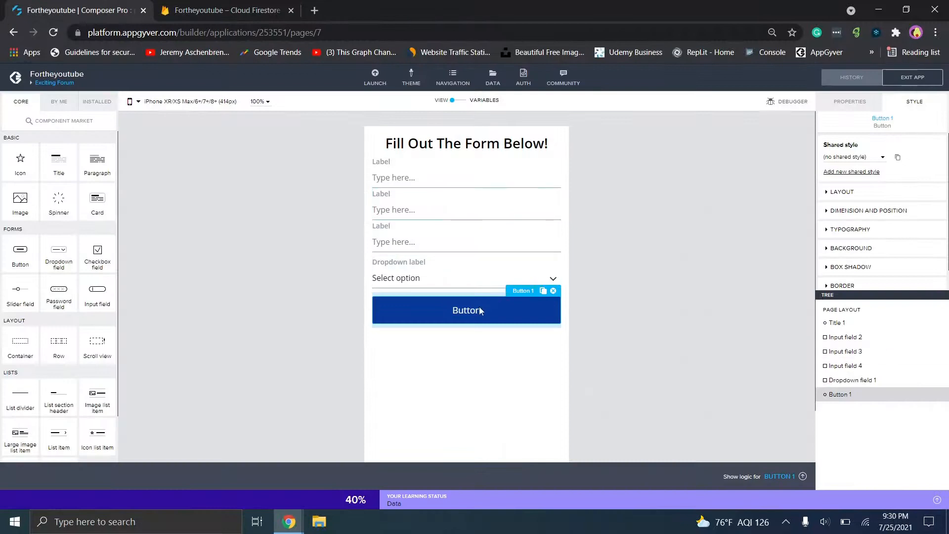
left_click(803, 476)
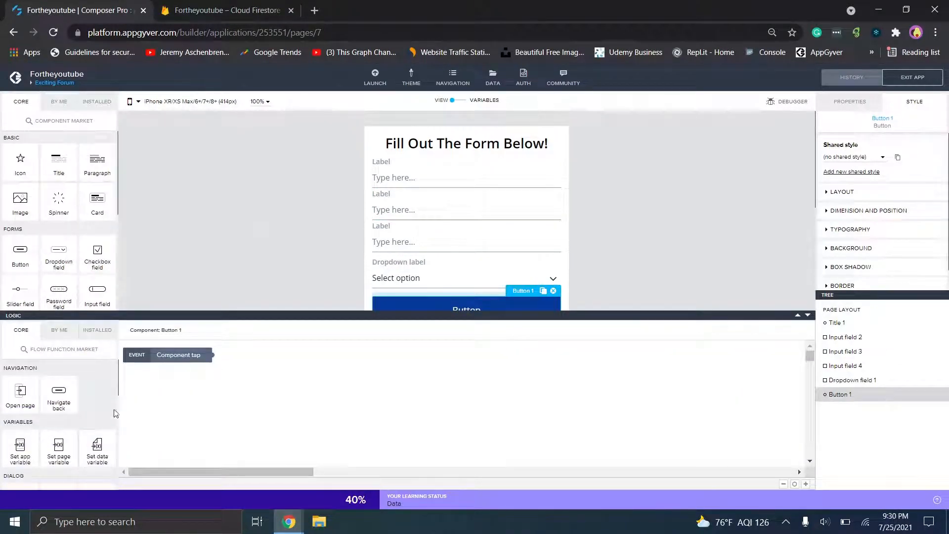
left_click_drag(119, 393, 123, 477)
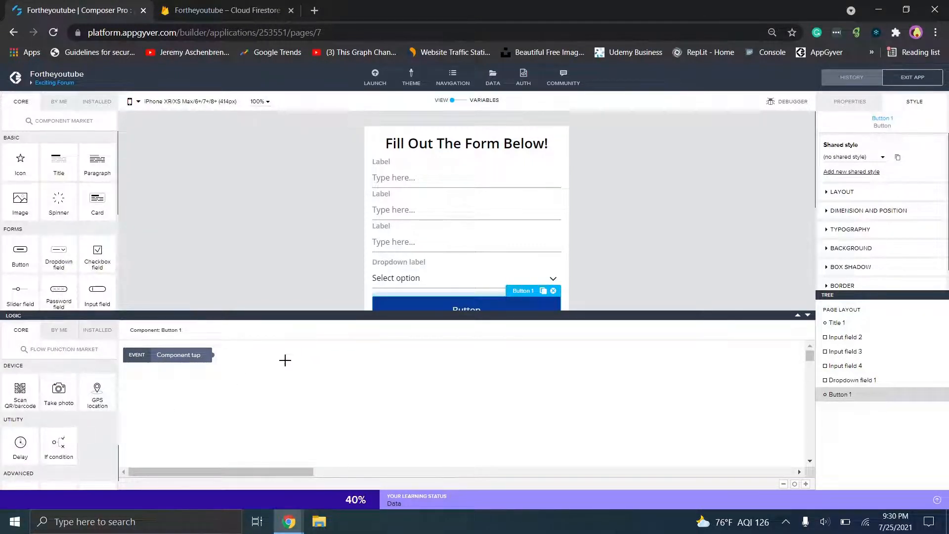
- Drag three If condition nodes onto the logic canvas and arrange them in a row
left_click_drag(59, 441, 281, 384)
left_click_drag(58, 438, 364, 383)
left_click_drag(53, 443, 460, 375)
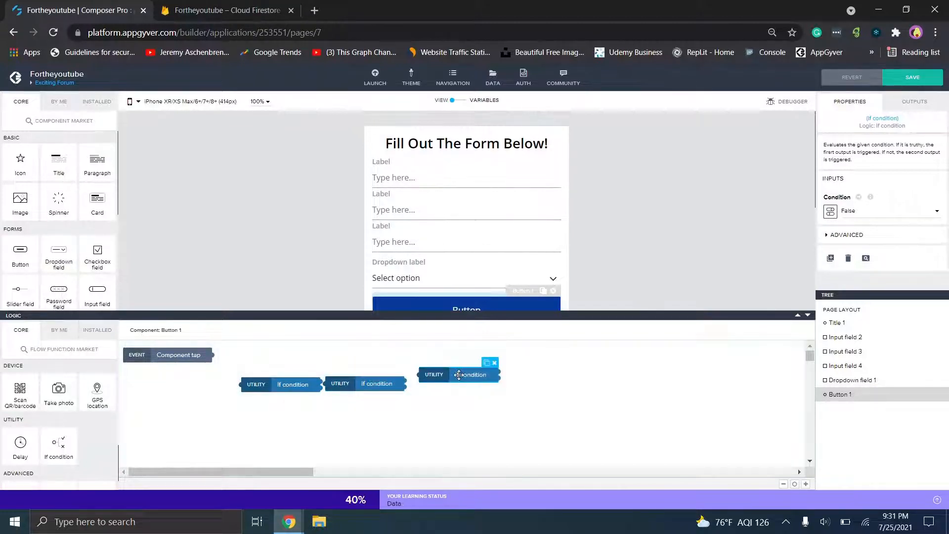
left_click_drag(361, 386, 368, 374)
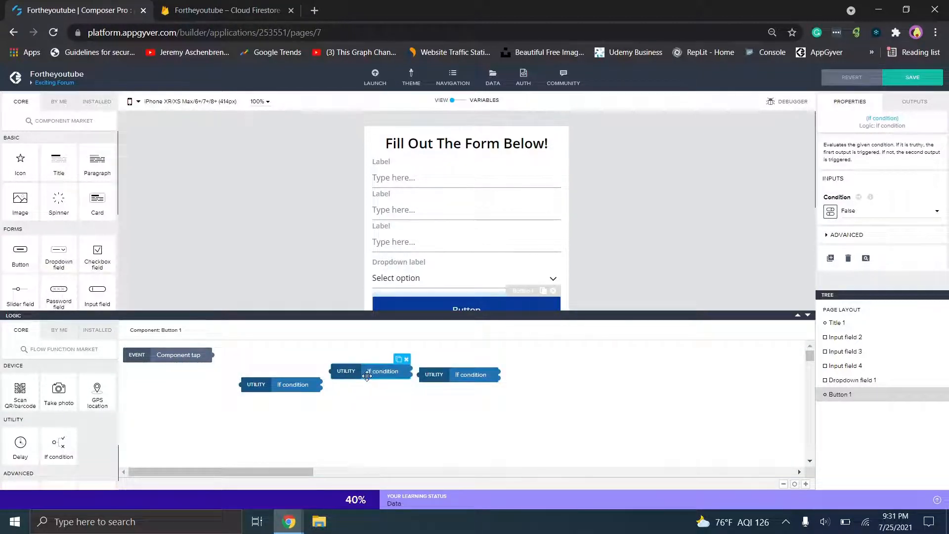
left_click_drag(299, 381, 289, 361)
left_click_drag(455, 371, 482, 361)
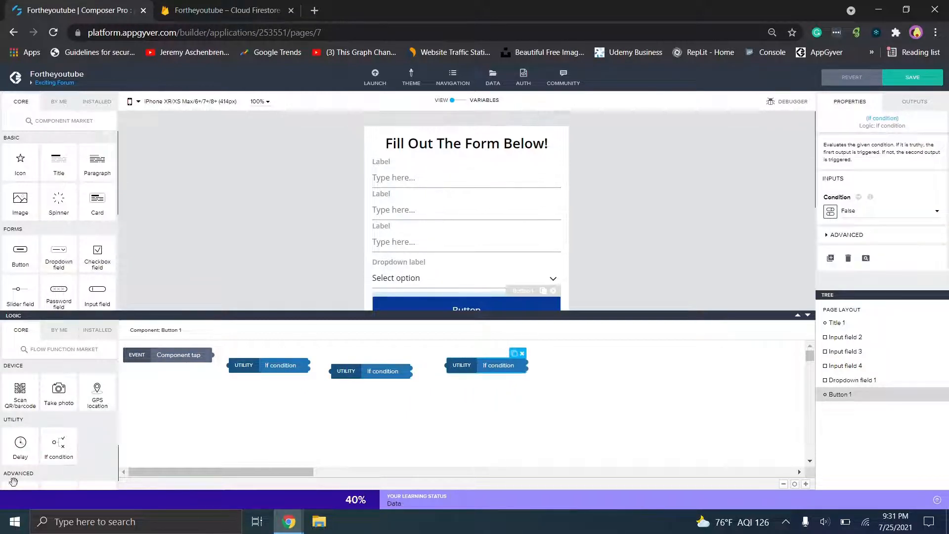
- Drag three Toast nodes onto Button 1's logic canvas
scroll(13, 481, "down", 5)
scroll(59, 420, "up", 3)
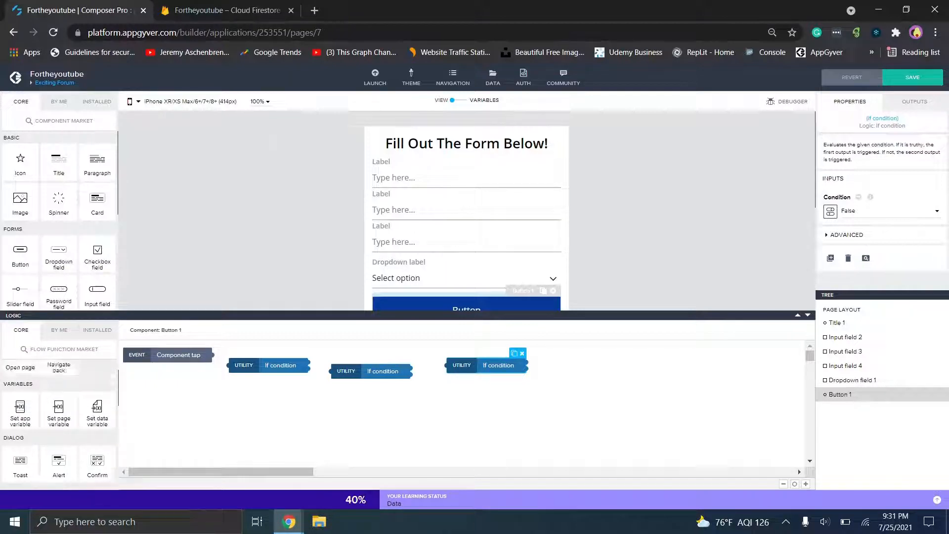
scroll(59, 411, "down", 1)
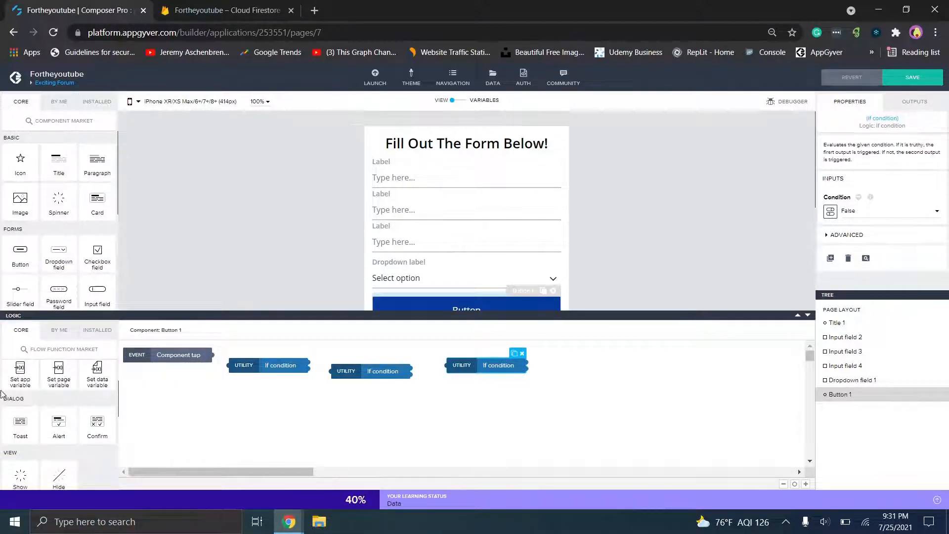
left_click_drag(21, 421, 266, 412)
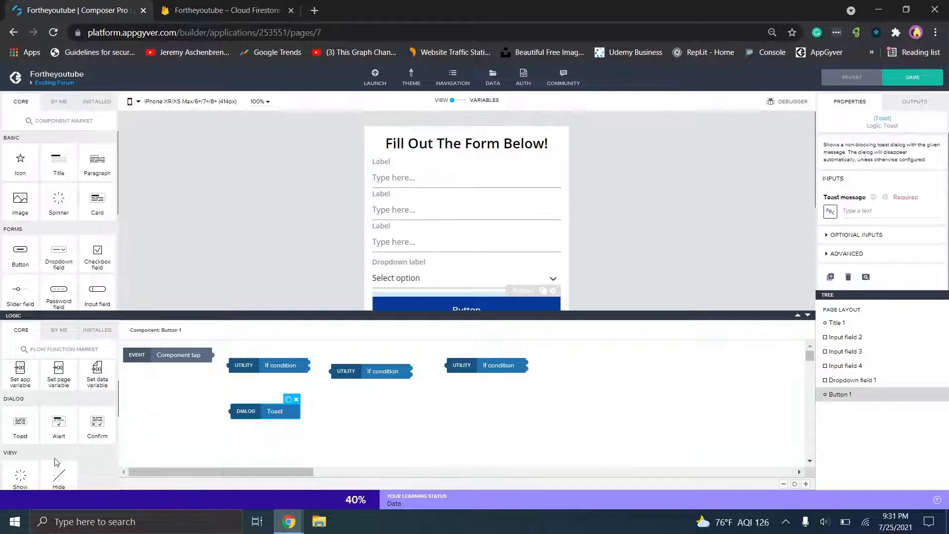
left_click_drag(17, 434, 359, 418)
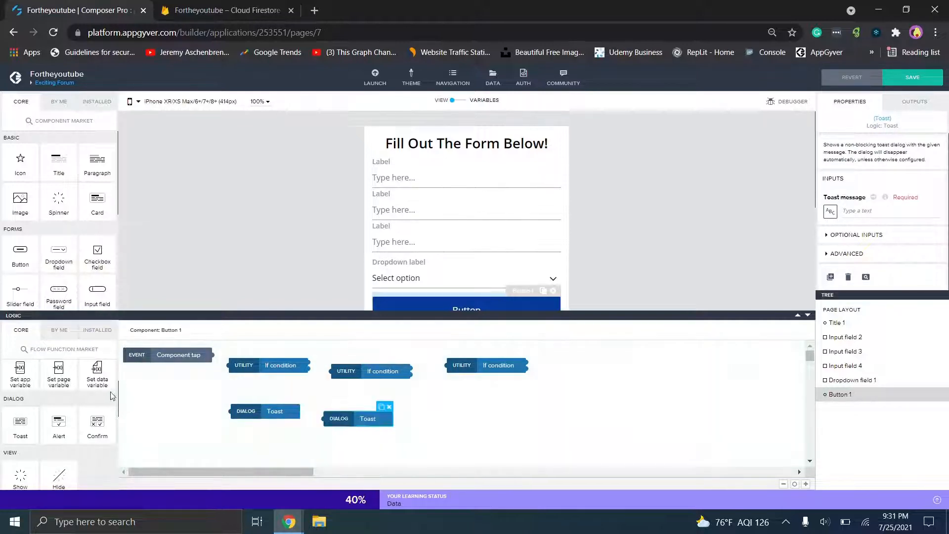
left_click_drag(4, 427, 465, 405)
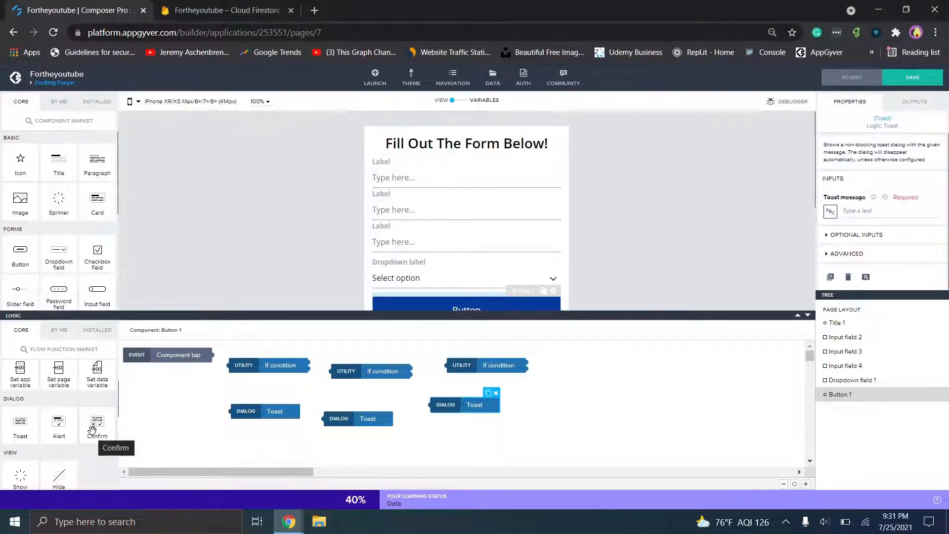
- Add the installed HTTP request node to the button logic
scroll(94, 425, "down", 2)
left_click(98, 330)
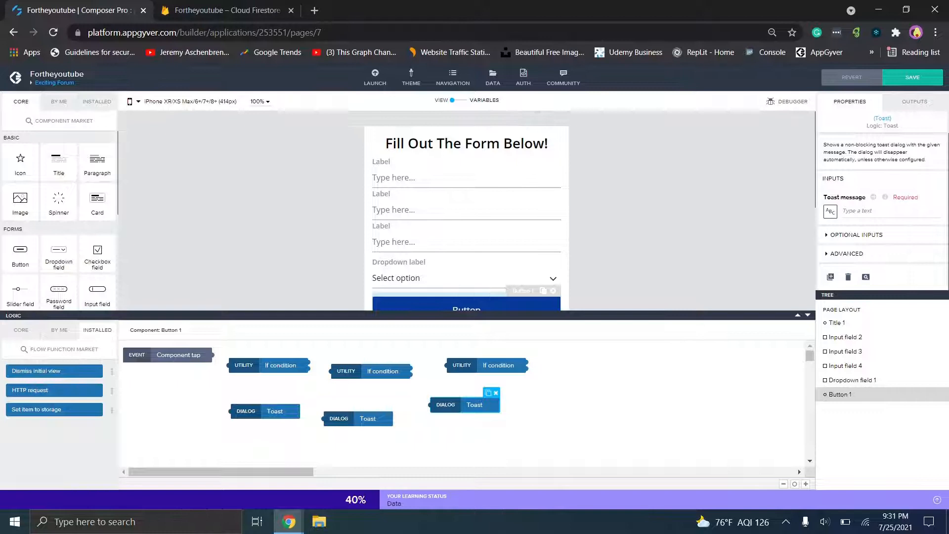
left_click_drag(35, 391, 641, 361)
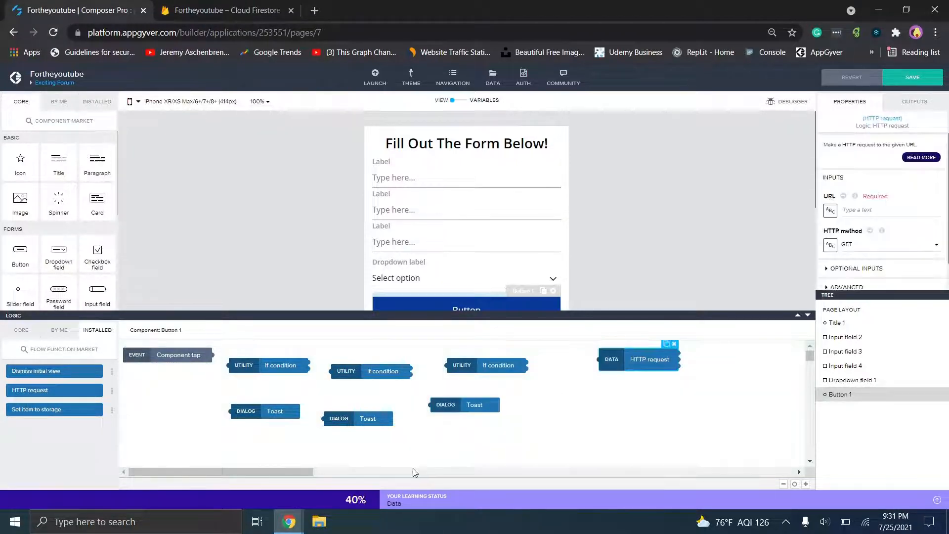
- Glance at the Coffee Canine project for reference, then return to Fortheyoutube
mouse_move(289, 521)
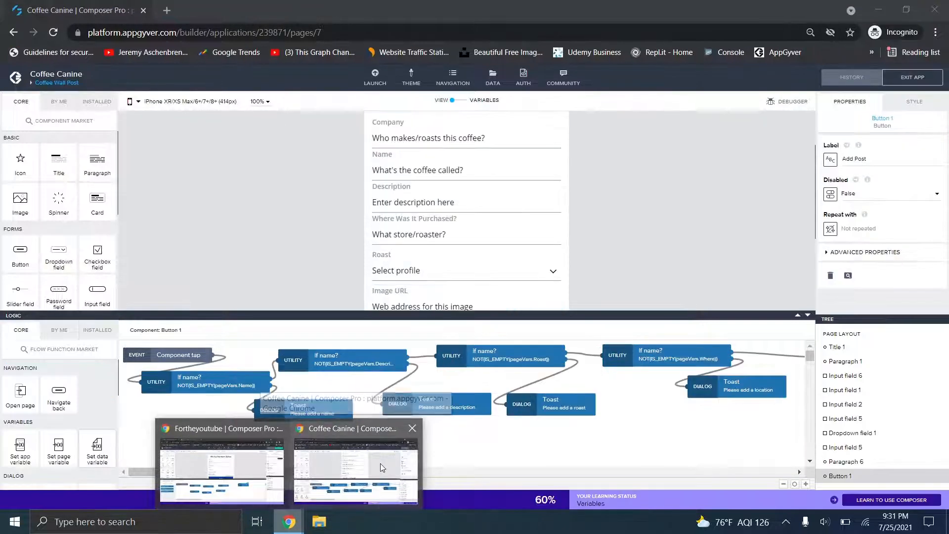
left_click(381, 464)
left_click(380, 469)
left_click_drag(377, 471, 229, 458)
mouse_move(289, 522)
left_click(232, 470)
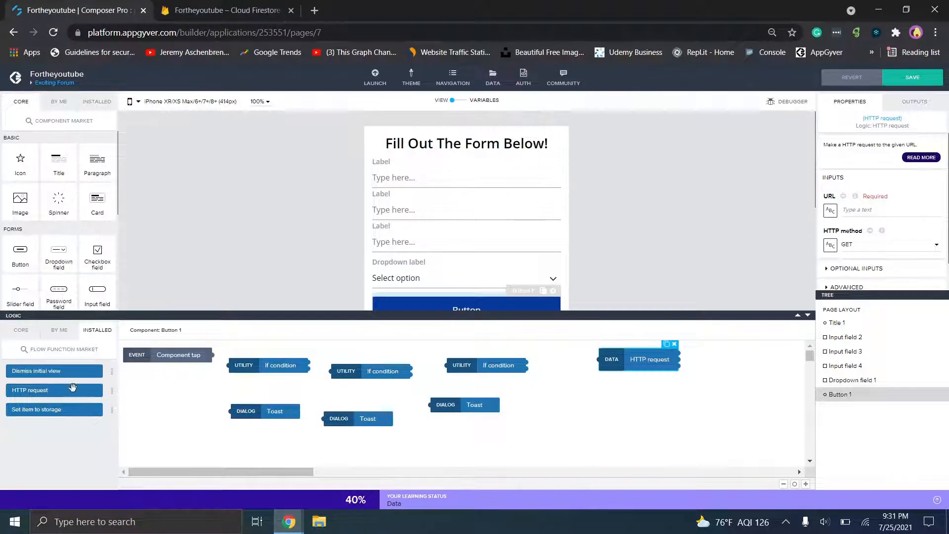
- Duplicate the rightmost Toast node and place the copy further right
left_click(452, 405)
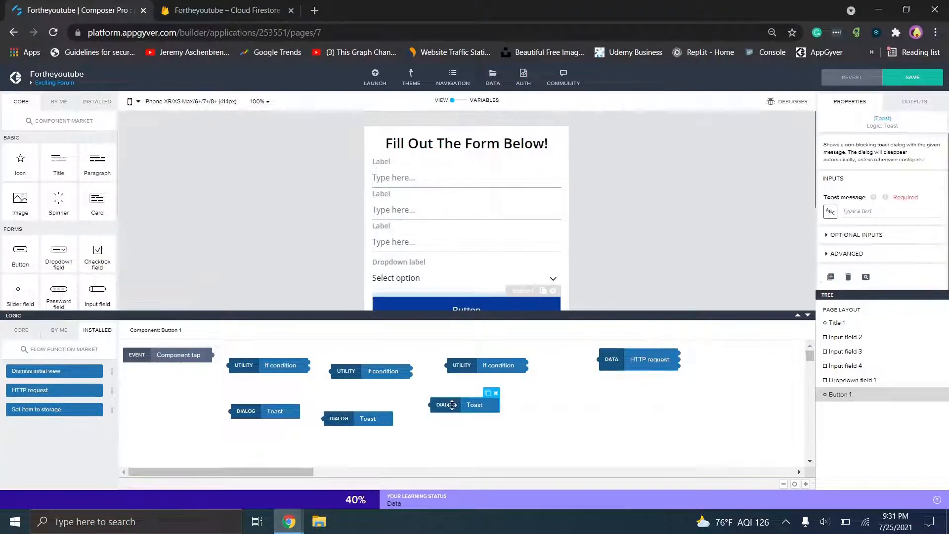
key("ctrl+c")
key("ctrl+v")
left_click_drag(452, 405, 733, 374)
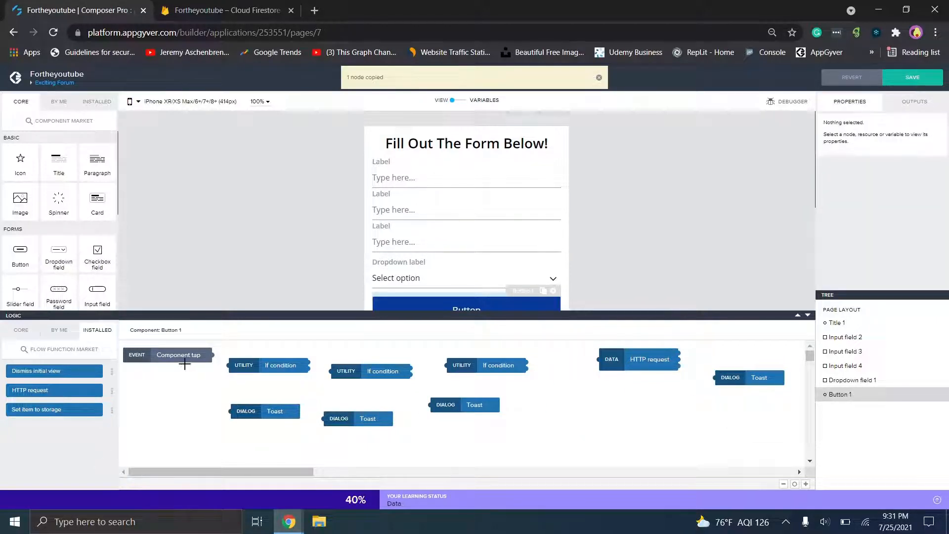
- Wire Component tap into the first If, chain it to the second If, and collapse the logic panel
left_click_drag(212, 353, 230, 411)
left_click_drag(309, 364, 335, 373)
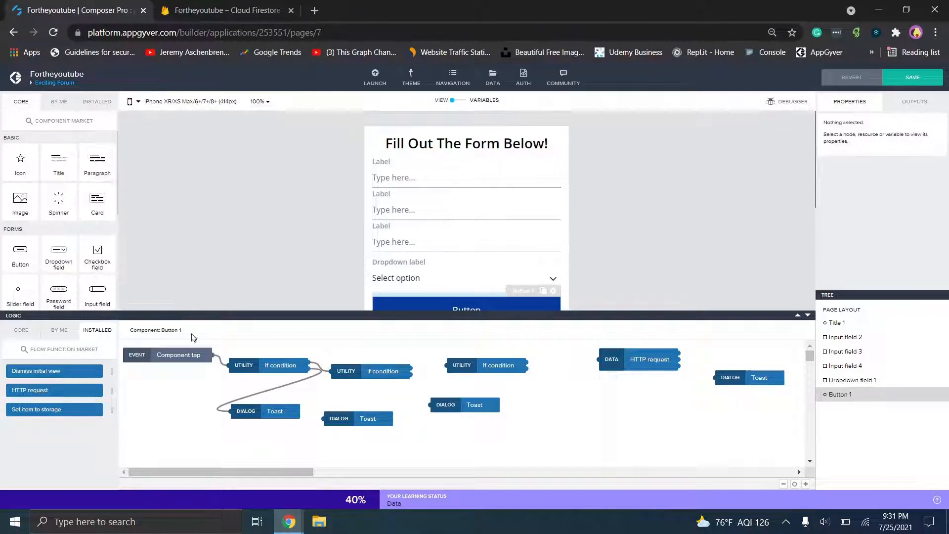
left_click(807, 318)
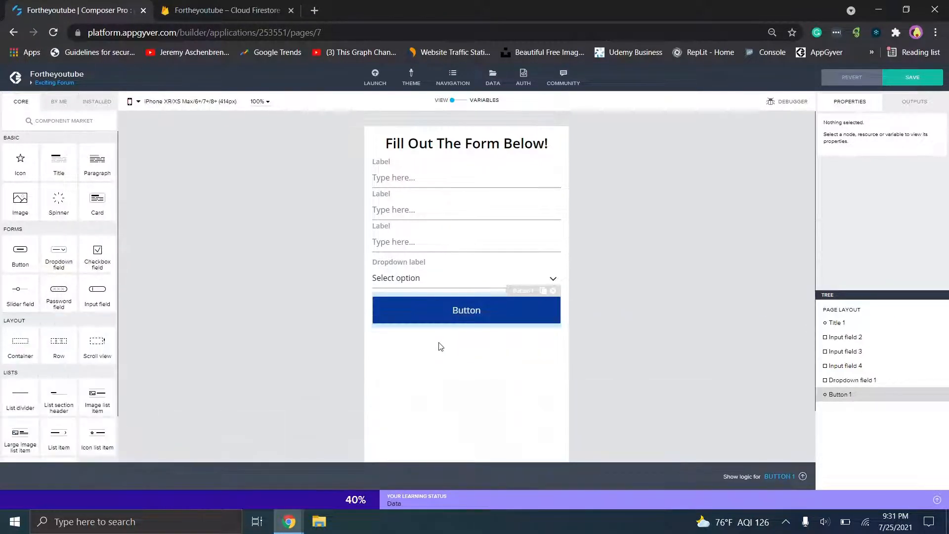
- Set Dropdown field 1's option list binding to List of values
left_click(421, 282)
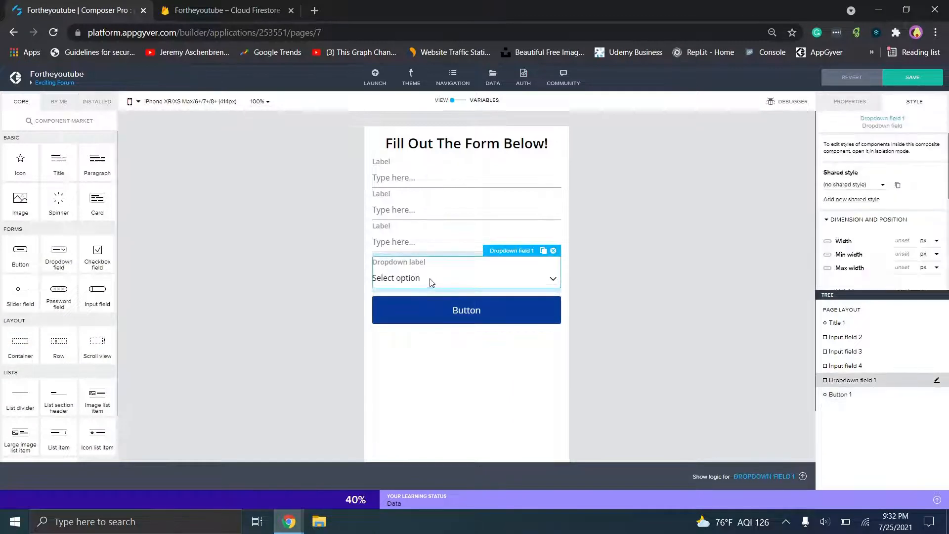
left_click(848, 101)
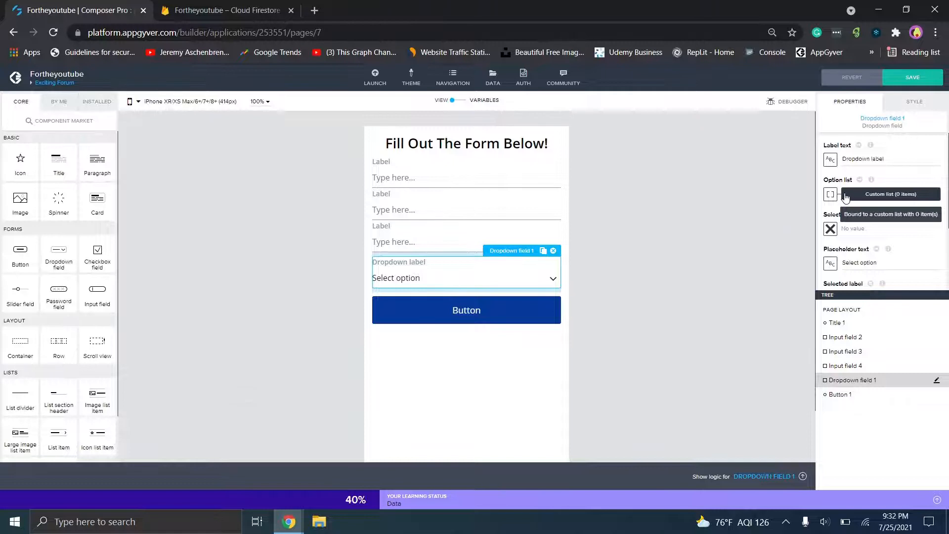
left_click(830, 194)
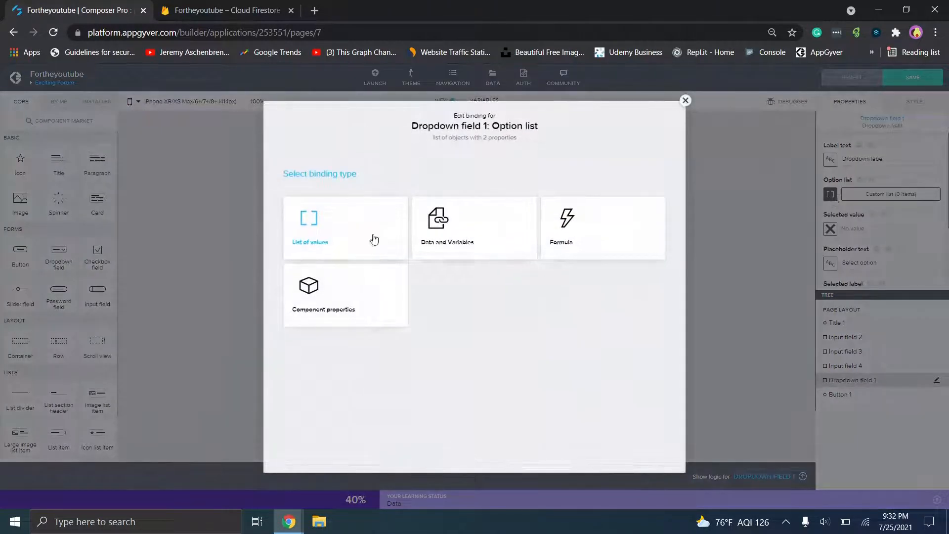
left_click(685, 100)
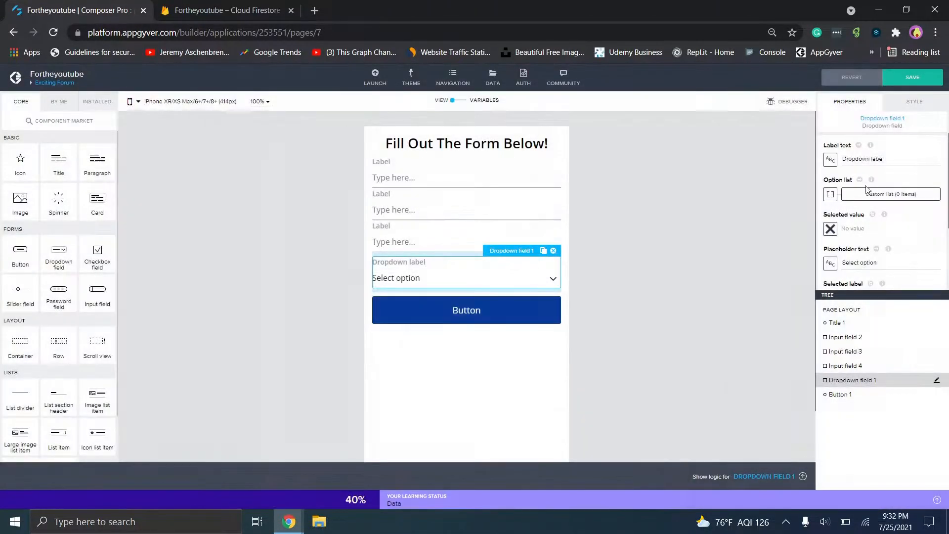
left_click(867, 193)
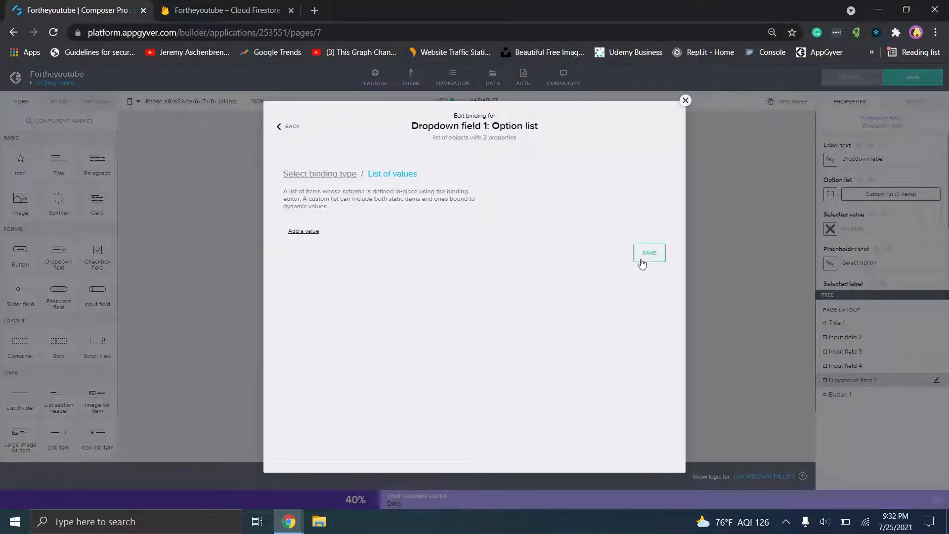
- Add the options Light and Medium to the list and save it
left_click(317, 234)
left_click(324, 244)
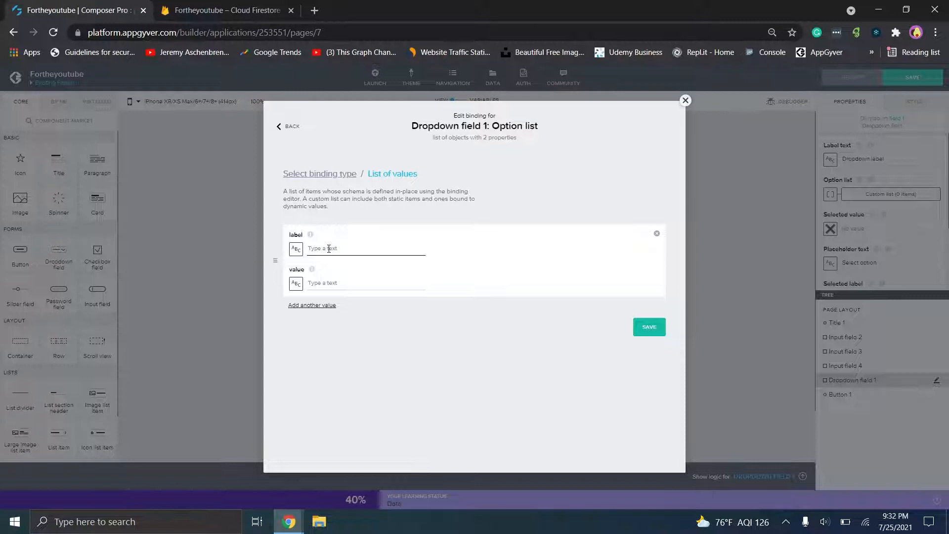
type("Light")
left_click(331, 284)
type("Li")
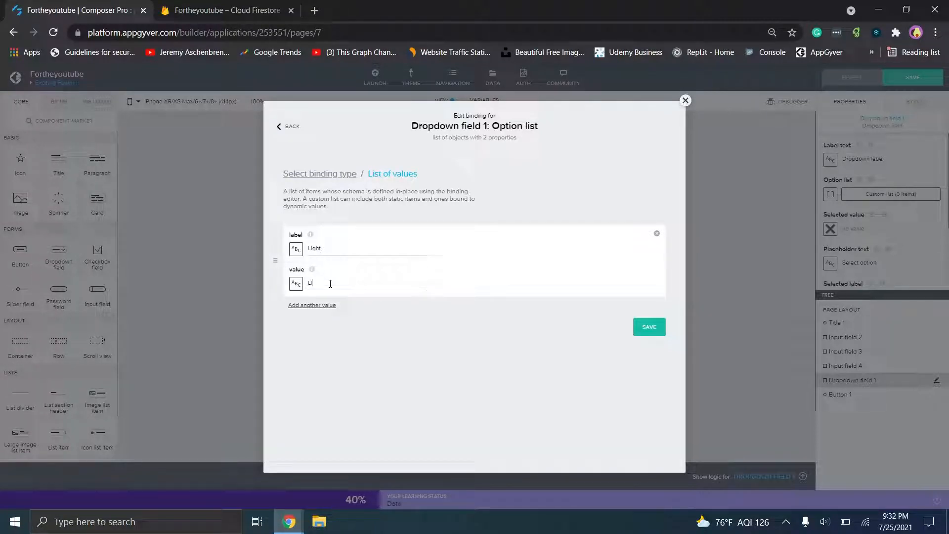
left_click(317, 306)
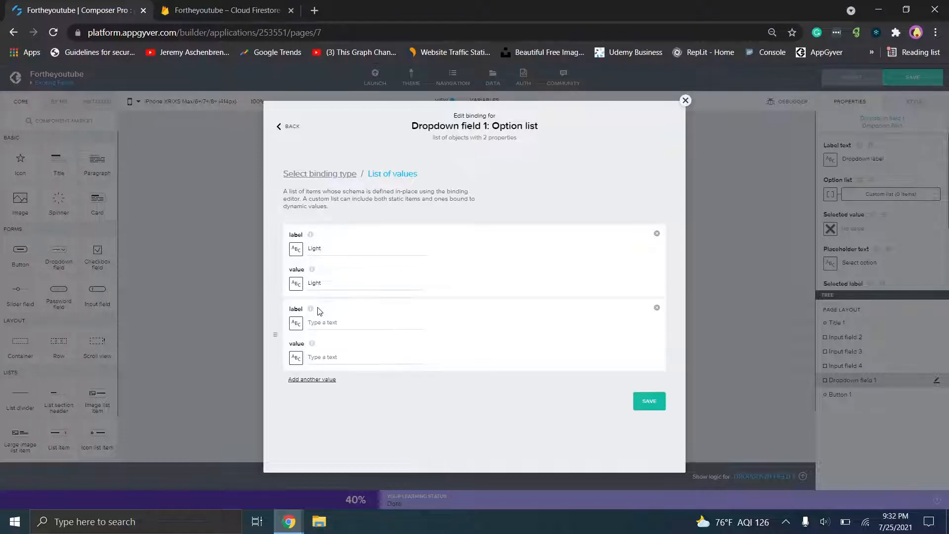
left_click(339, 323)
type("Medium")
left_click(332, 357)
left_click(641, 409)
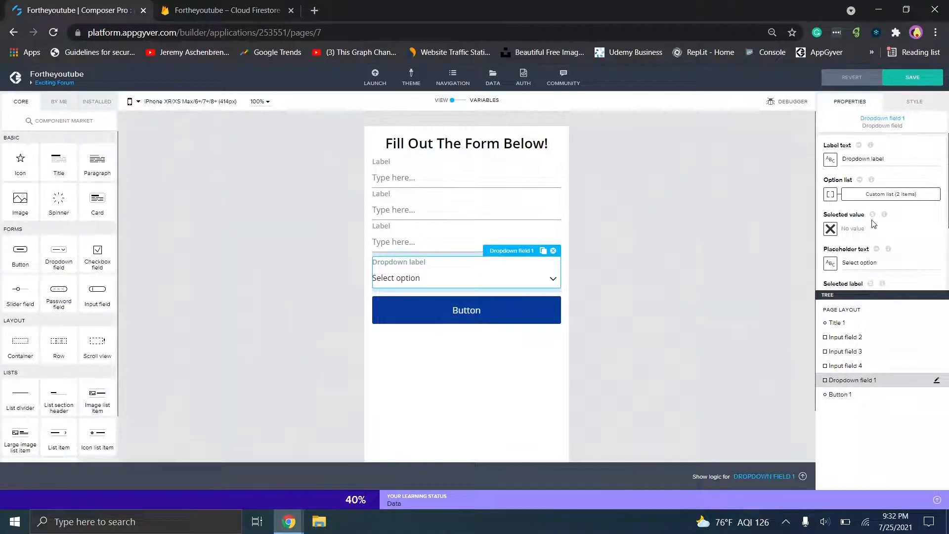
- Try binding the dropdown's selected value to a page variable, then cancel since none exist
left_click(831, 229)
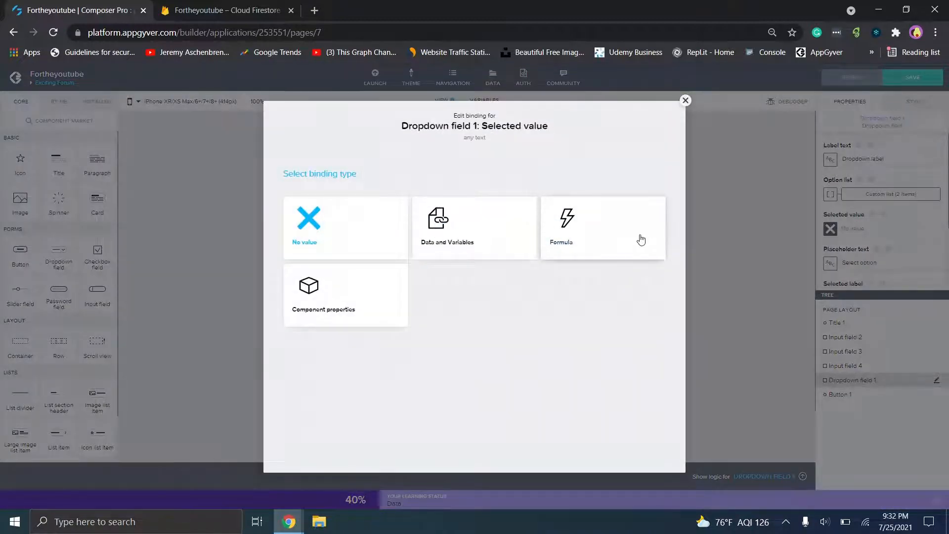
left_click(478, 234)
left_click(494, 262)
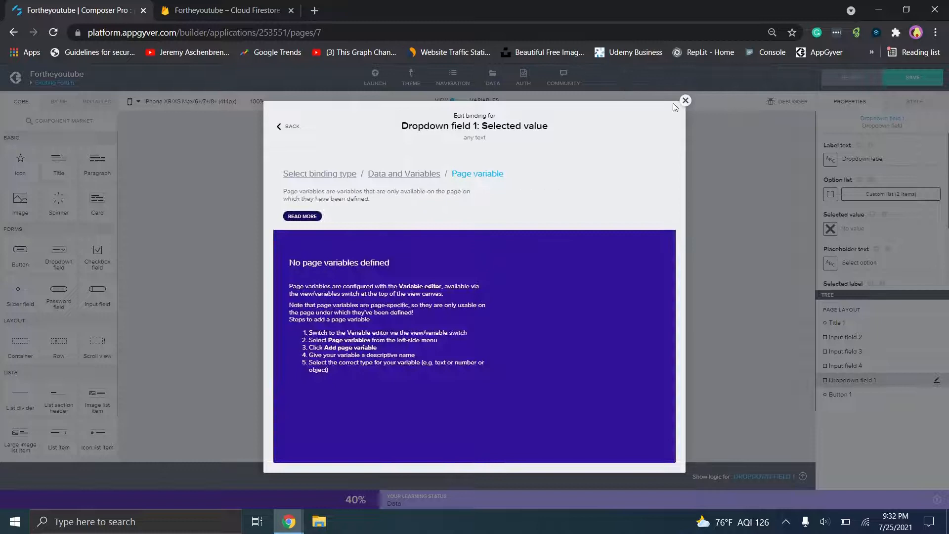
left_click(686, 100)
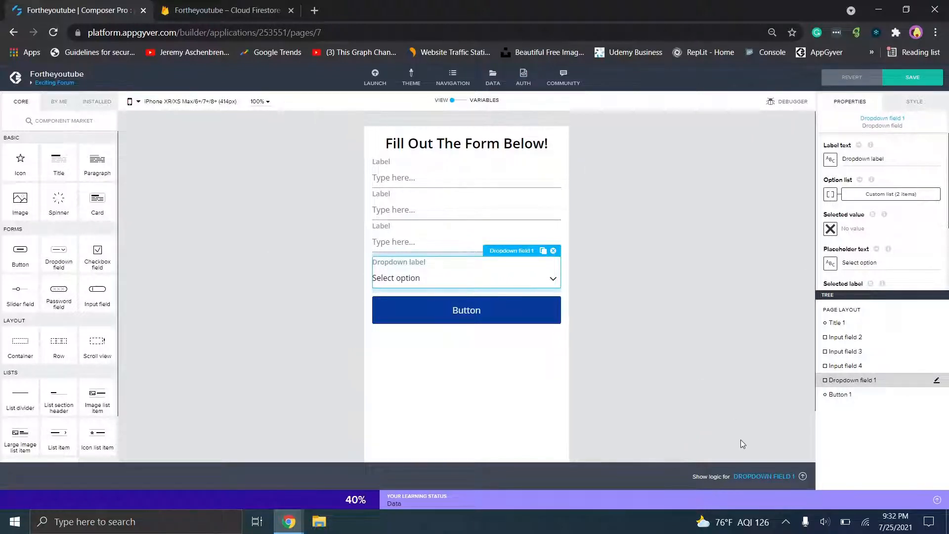
- View Button 1's logic, then bring up the Coffee Canine project window
left_click(763, 478)
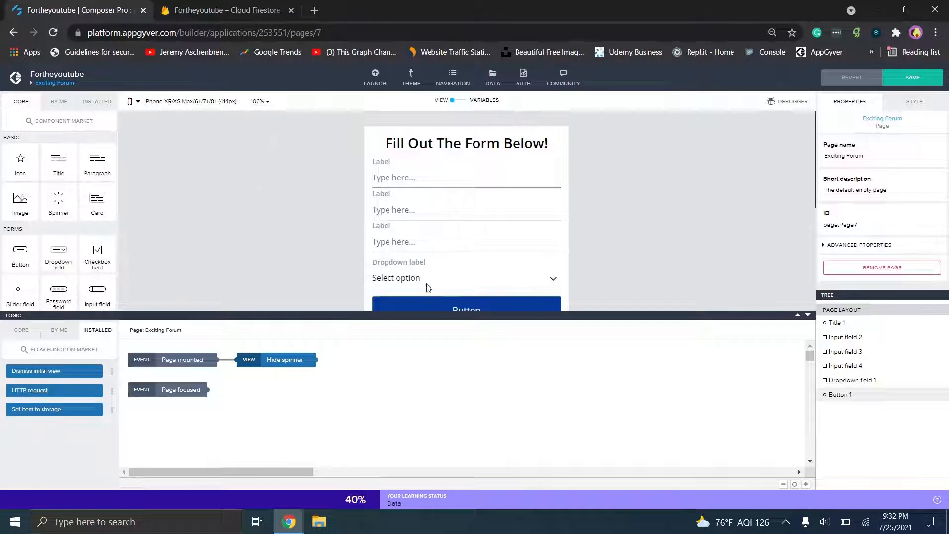
left_click(450, 307)
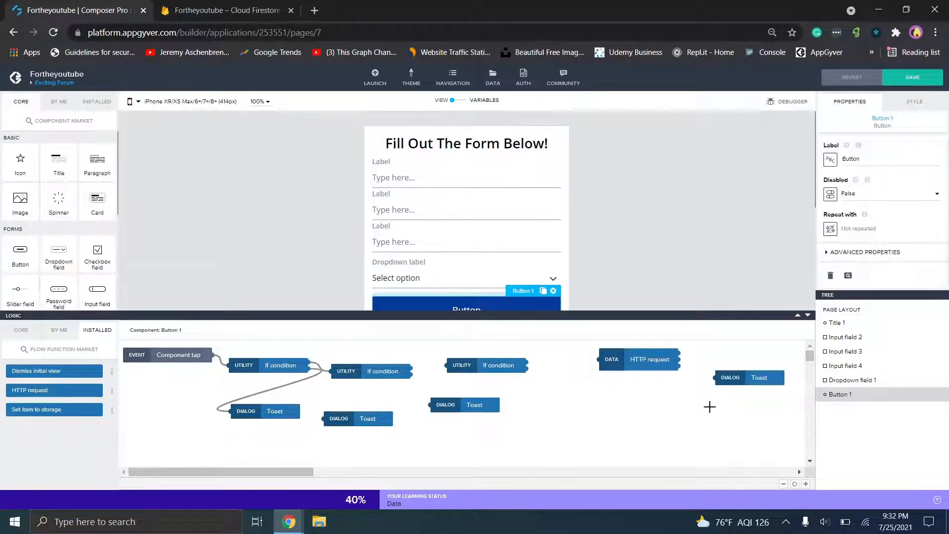
mouse_move(280, 519)
left_click(325, 484)
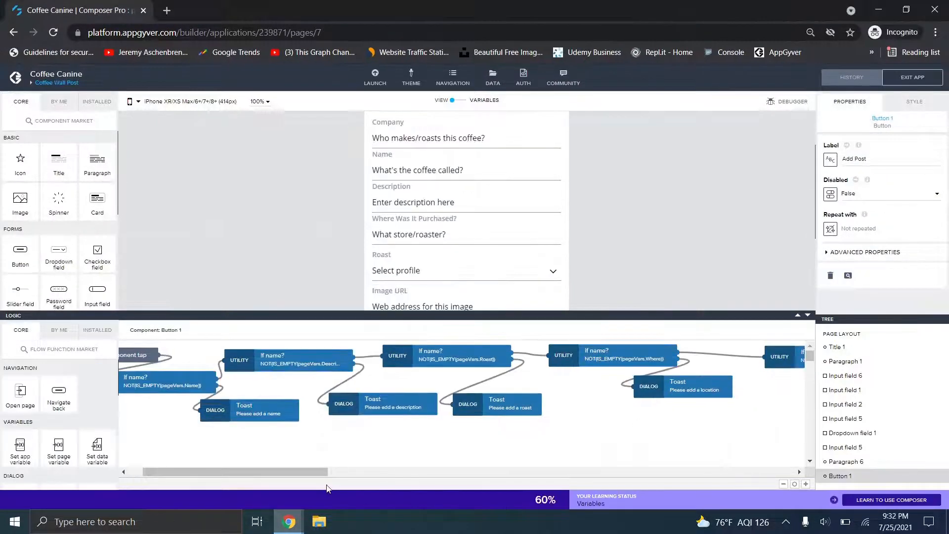
- Open the formula of the If name? condition node
left_click_drag(318, 472, 273, 472)
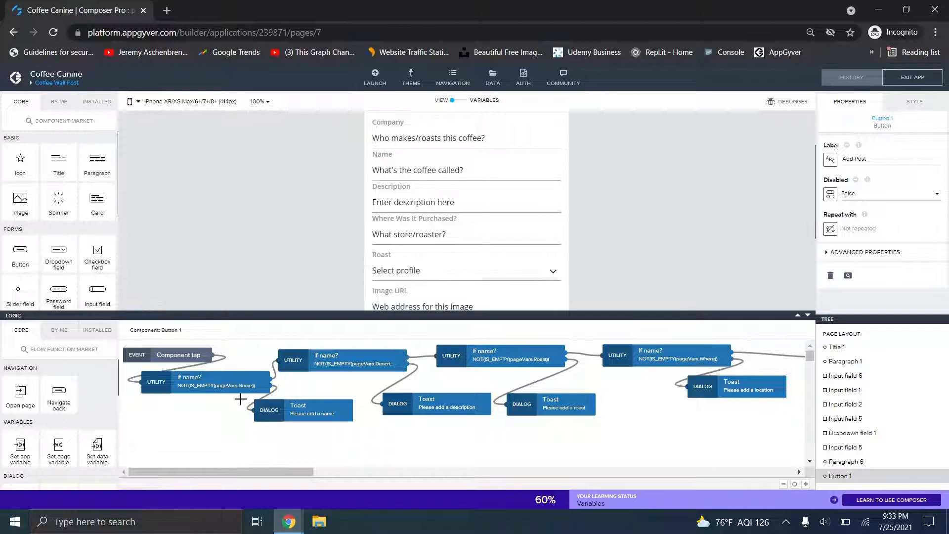
left_click(218, 386)
left_click(885, 207)
left_click(873, 222)
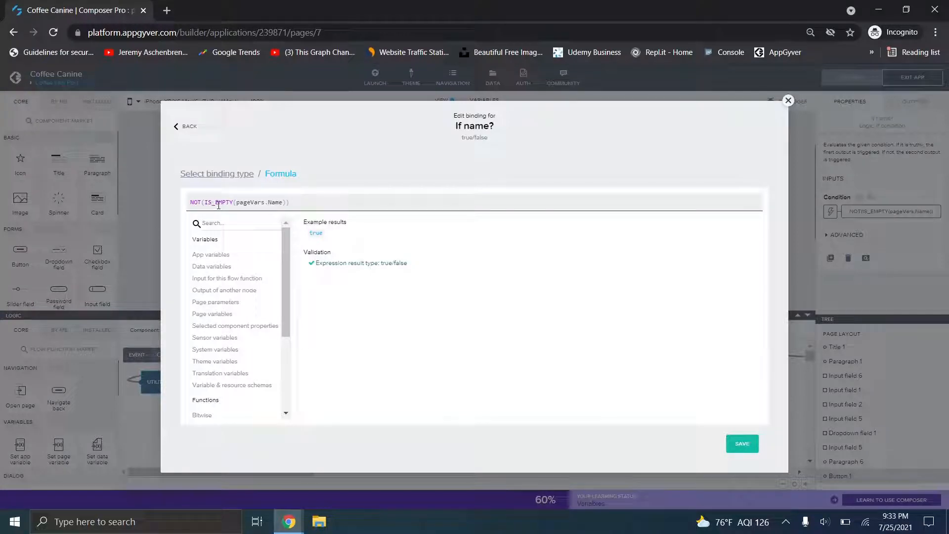
- Inspect the NOT, IS_EMPTY and pageVars.Name parts of the formula
left_click_drag(190, 203, 201, 204)
left_click(204, 204)
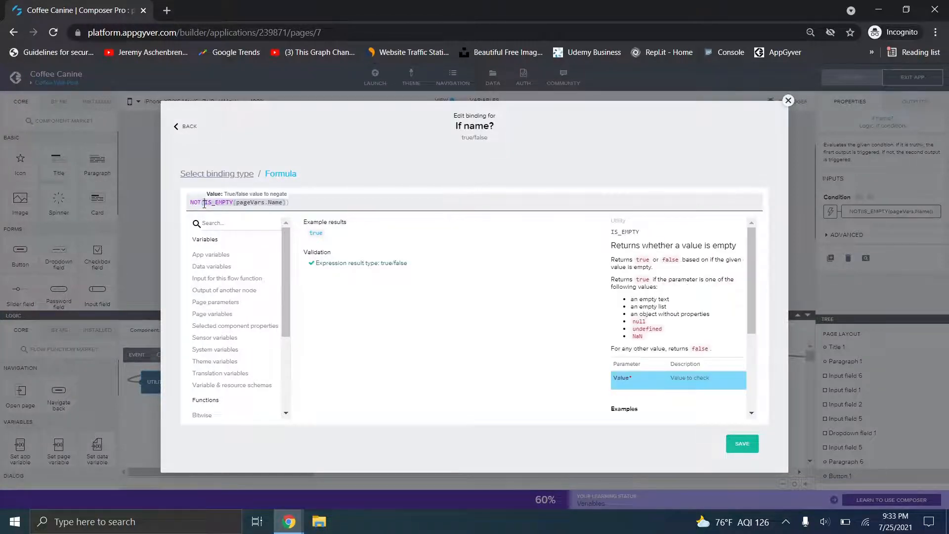
left_click(312, 202)
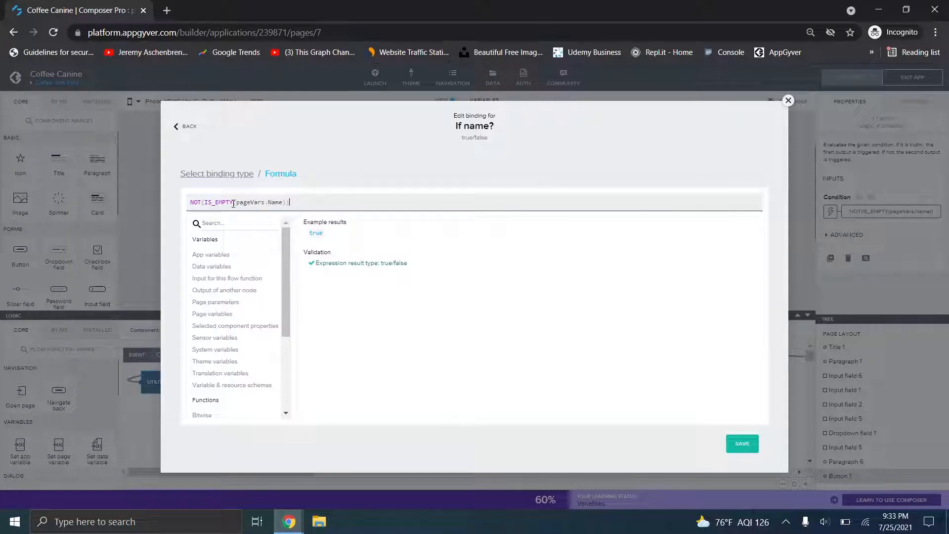
left_click(250, 203)
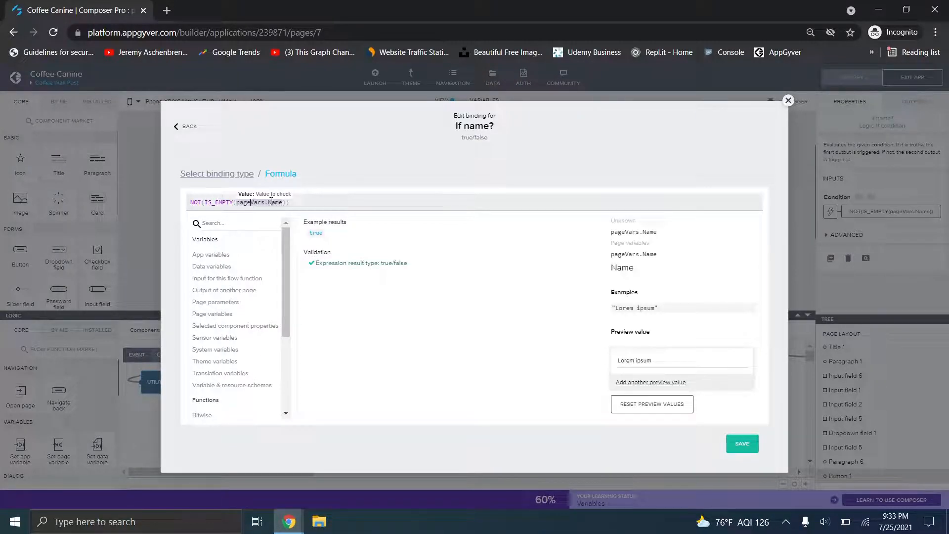
left_click(311, 202)
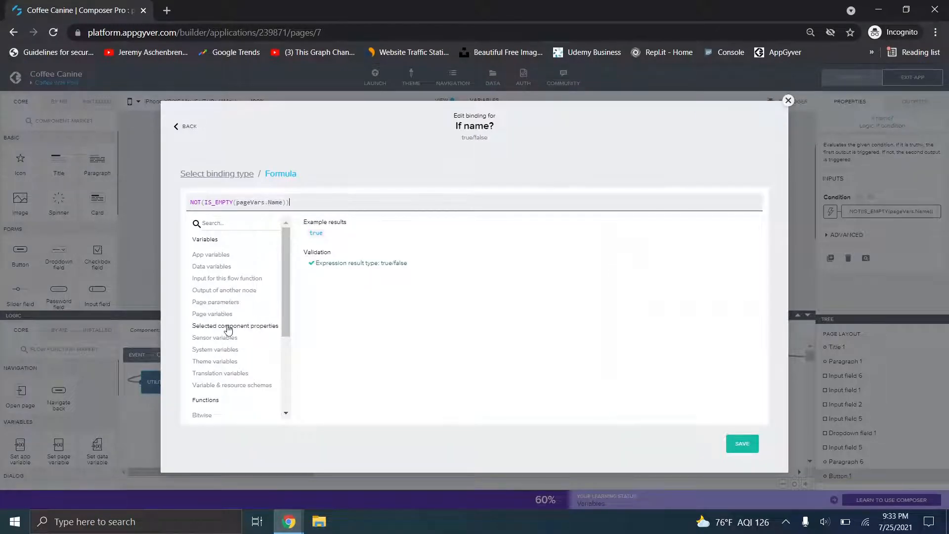
- Undo an accidental pageVars.Name insertion, keeping NOT(IS_EMPTY(pageVars.Name)), and close the editor
left_click(212, 315)
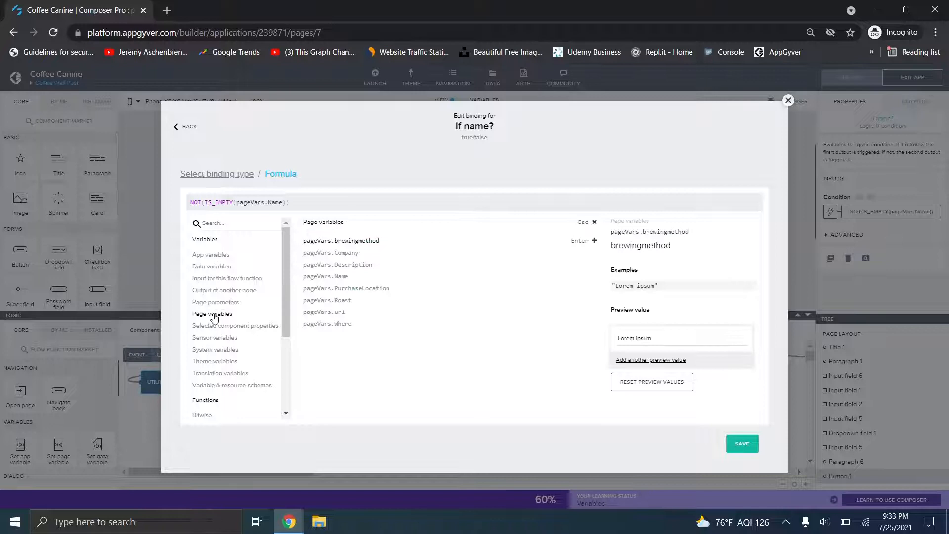
left_click(344, 277)
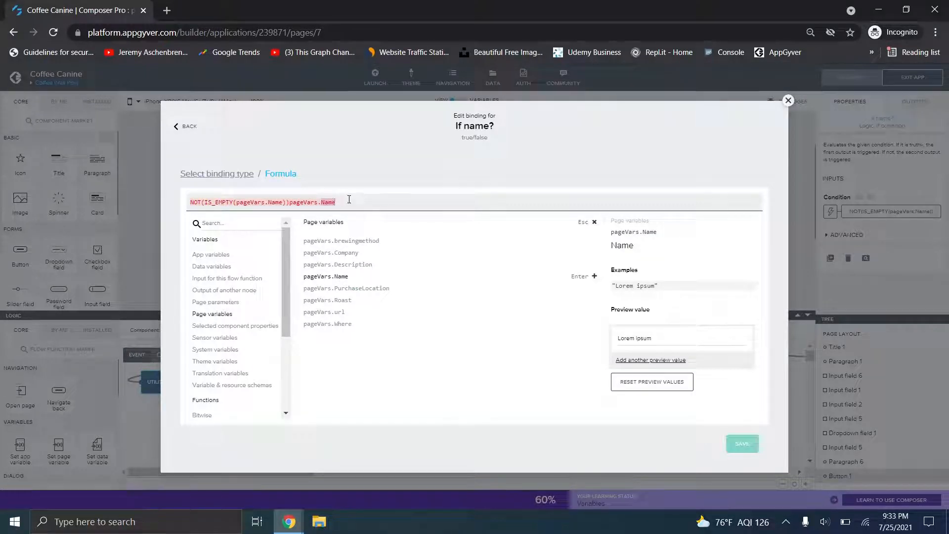
key("BackSpace")
key("BackSpace")
key("BackSpace")
key("BackSpace")
key("BackSpace")
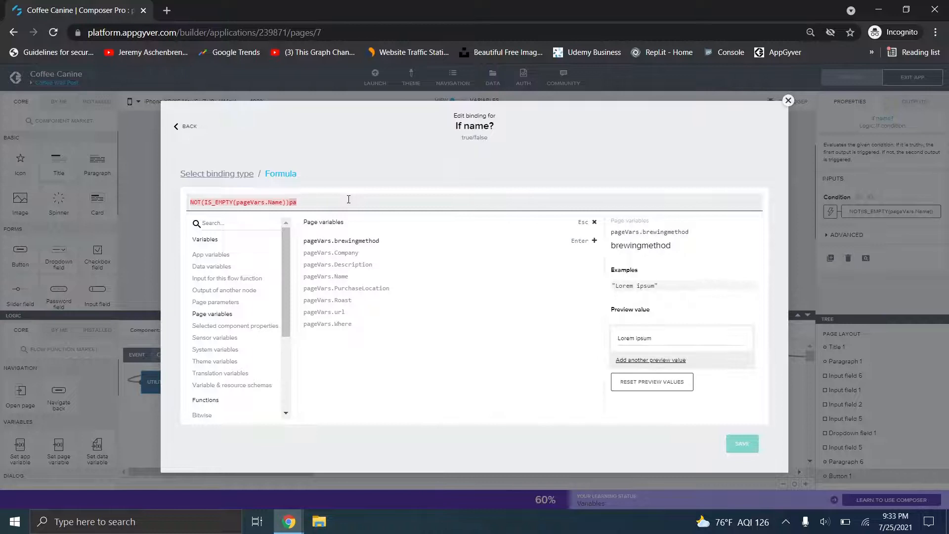
key("BackSpace")
key("BackSpace")
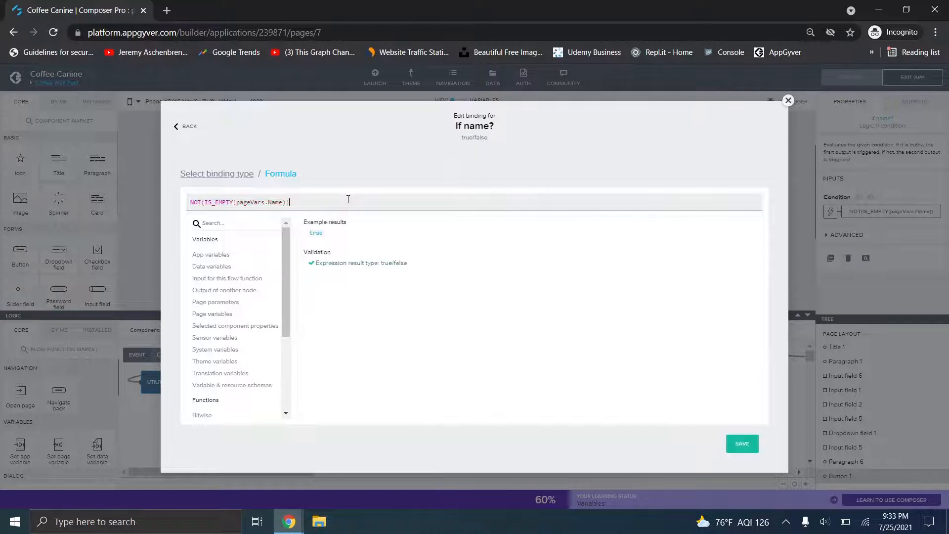
left_click(788, 100)
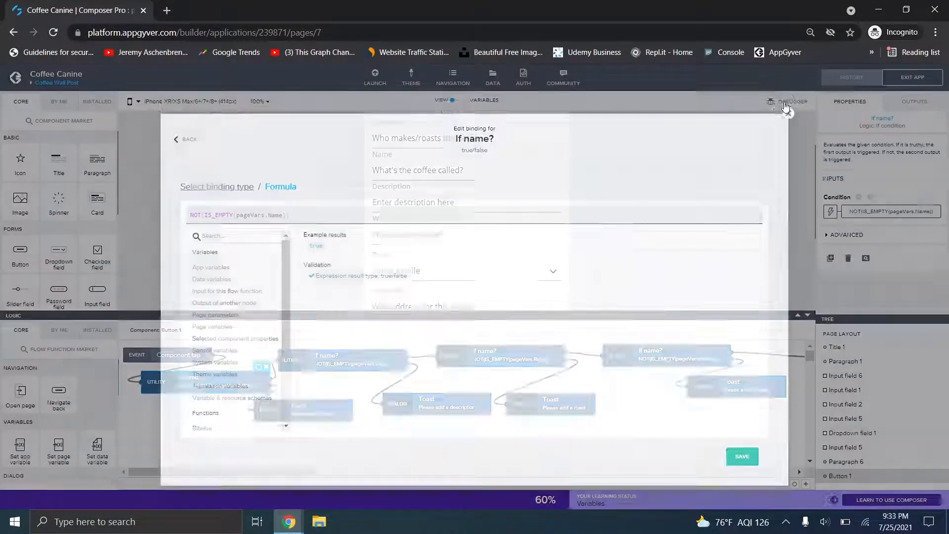
- Move the 'Please add a name' toast lower-left, then review the Description and Roast condition formulas
left_click(276, 410)
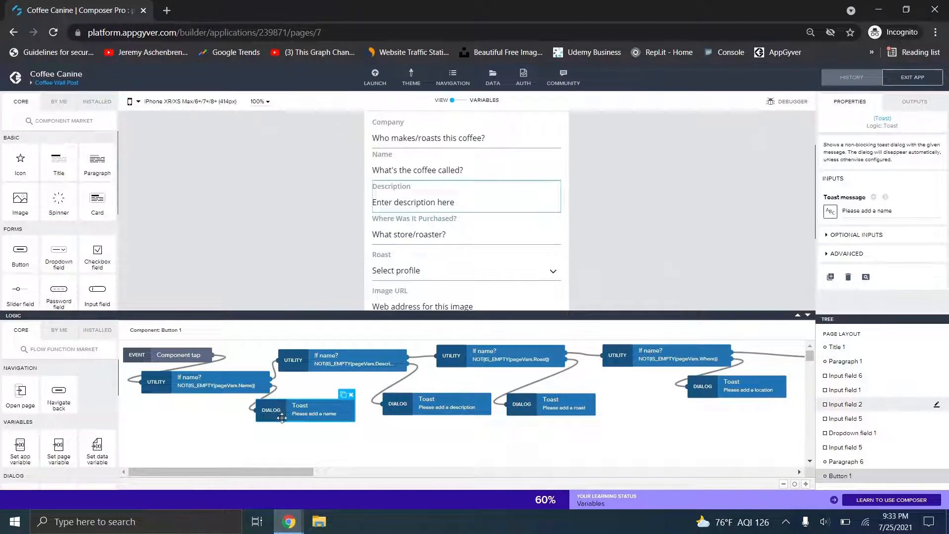
left_click_drag(285, 409, 268, 421)
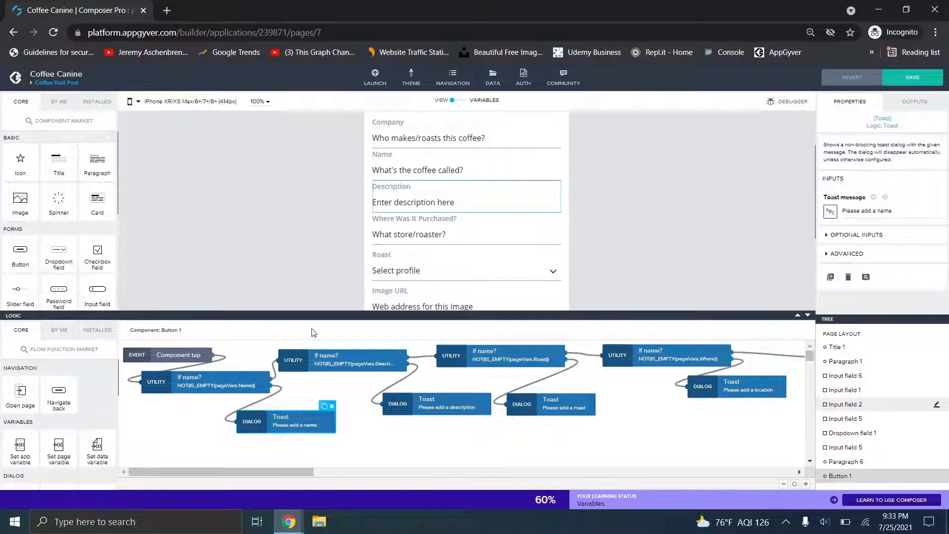
left_click(333, 368)
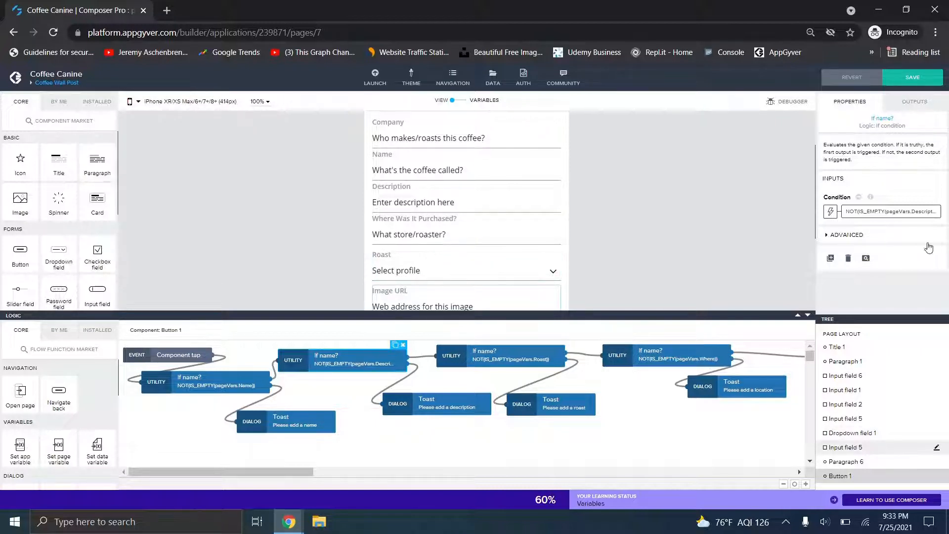
left_click(887, 211)
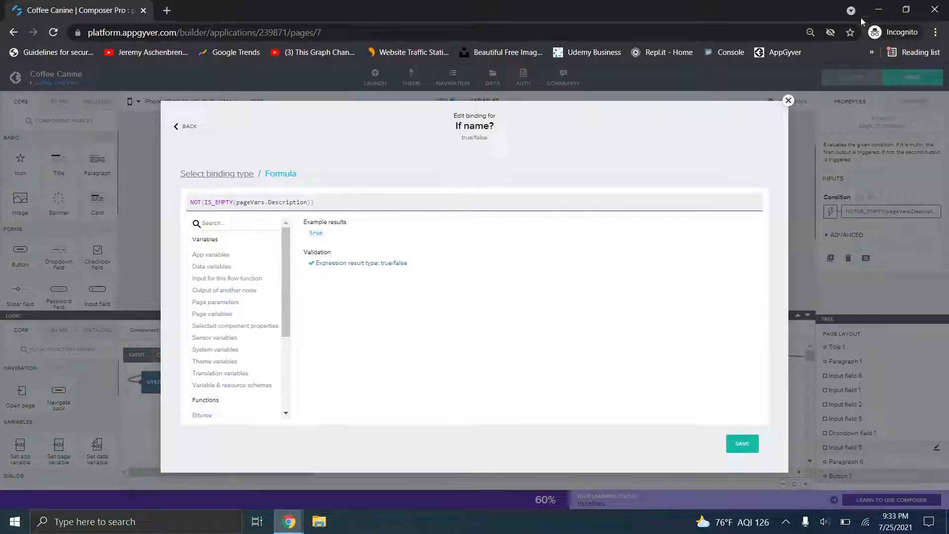
left_click(788, 102)
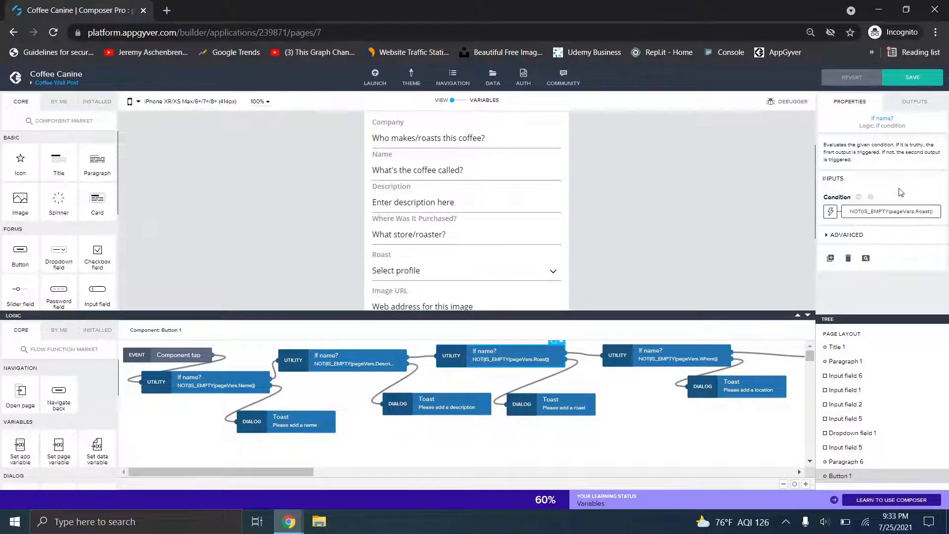
left_click(876, 211)
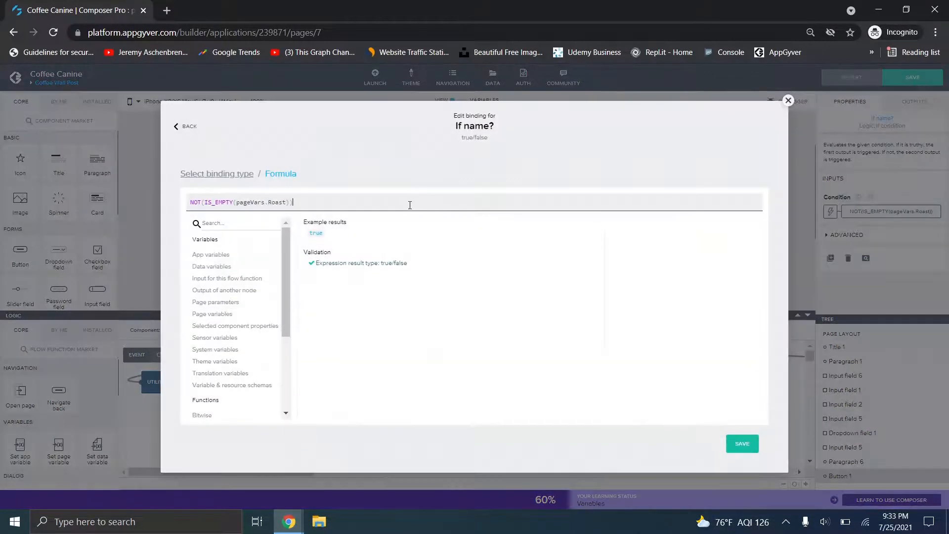
left_click(789, 100)
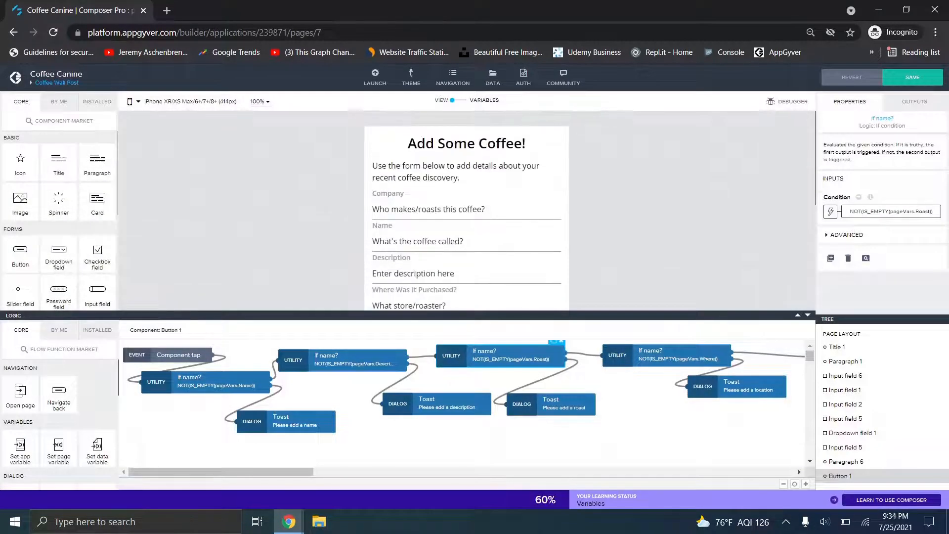
- Check the Company, Name, Description and Where Was It Purchased fields, then select Add Post
left_click(483, 208)
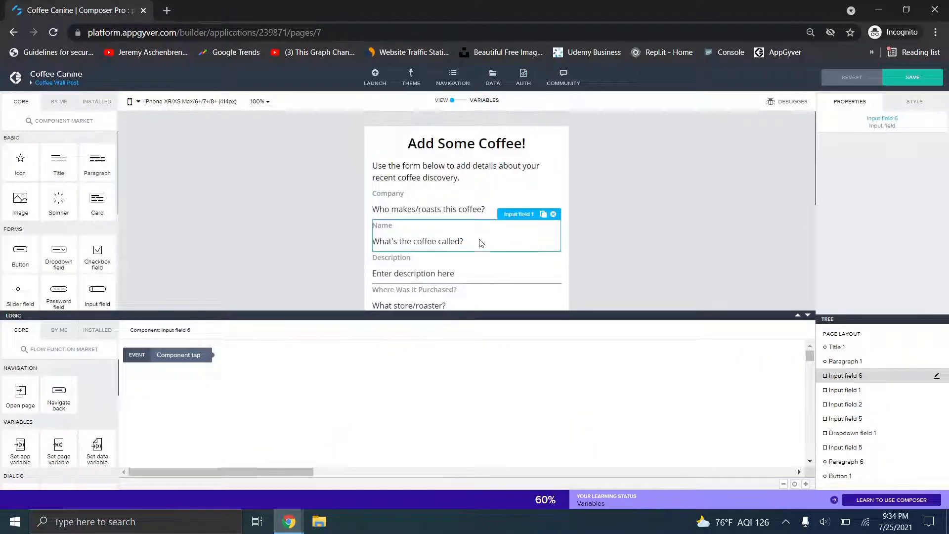
left_click(481, 243)
left_click(480, 272)
left_click(485, 294)
scroll(485, 294, "down", 4)
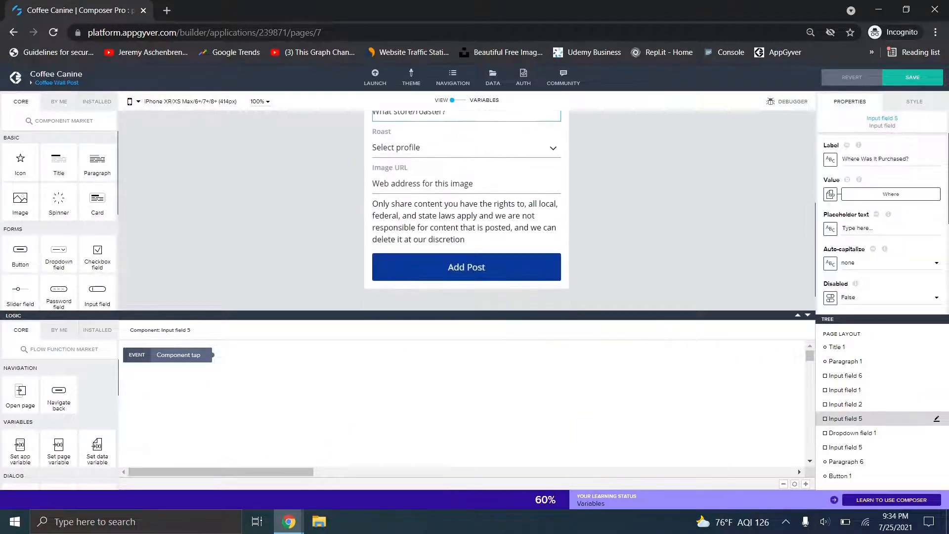
left_click(474, 262)
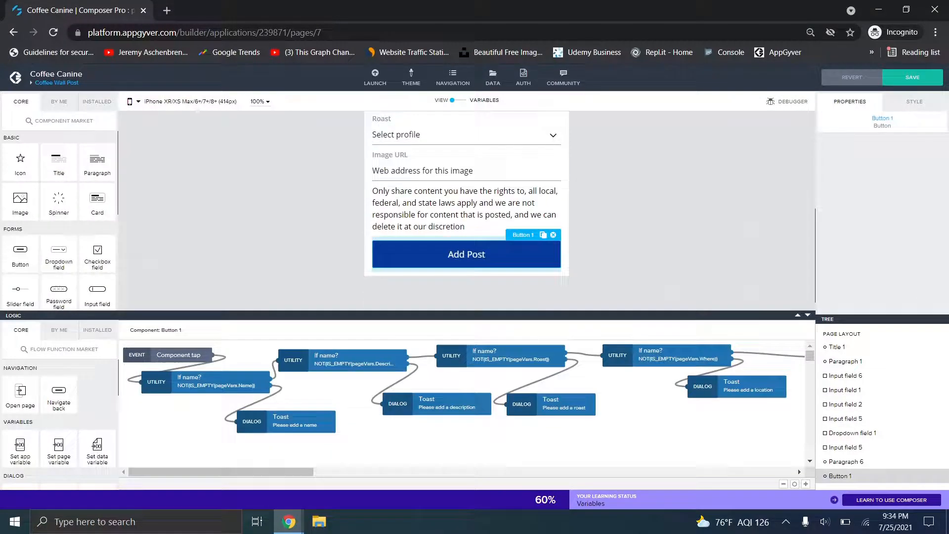
- Review the Description condition formula and nudge the 'Please add a description' toast into place
left_click(198, 385)
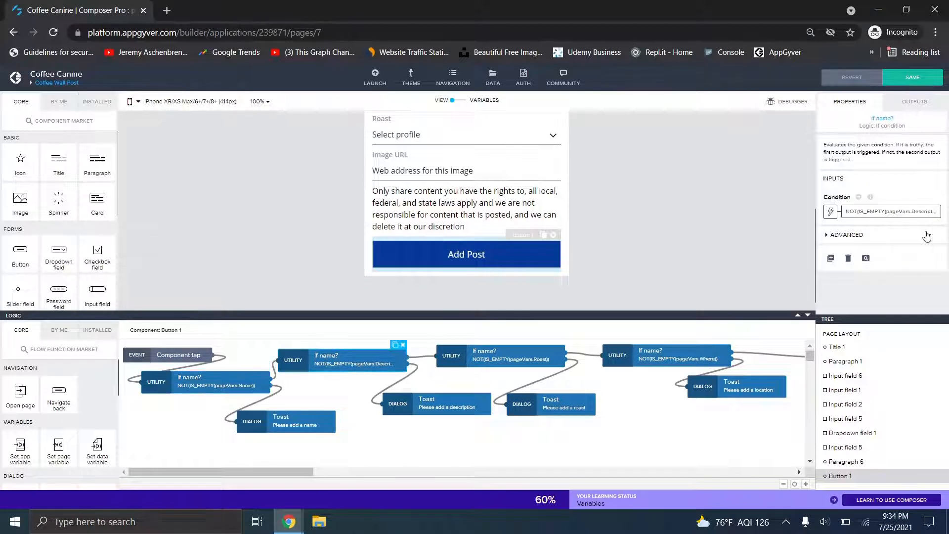
left_click(831, 211)
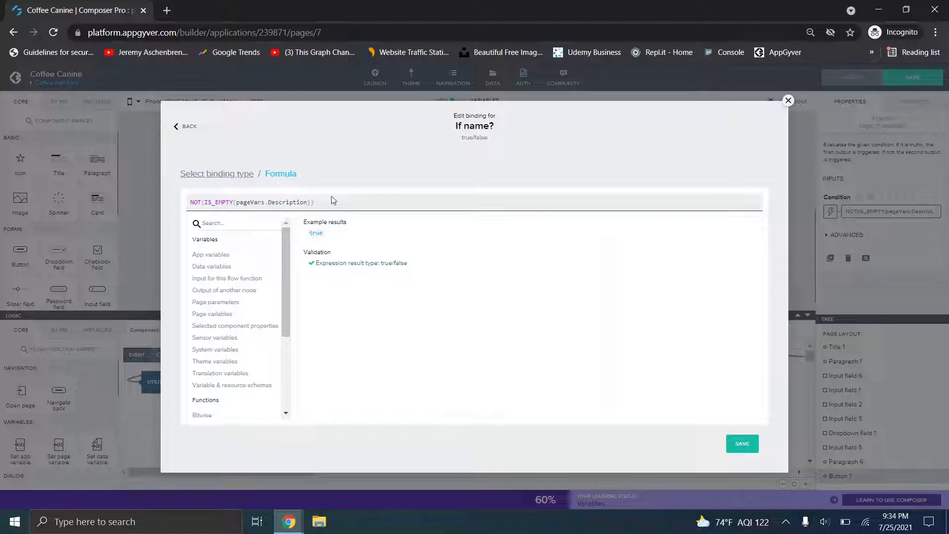
left_click(788, 100)
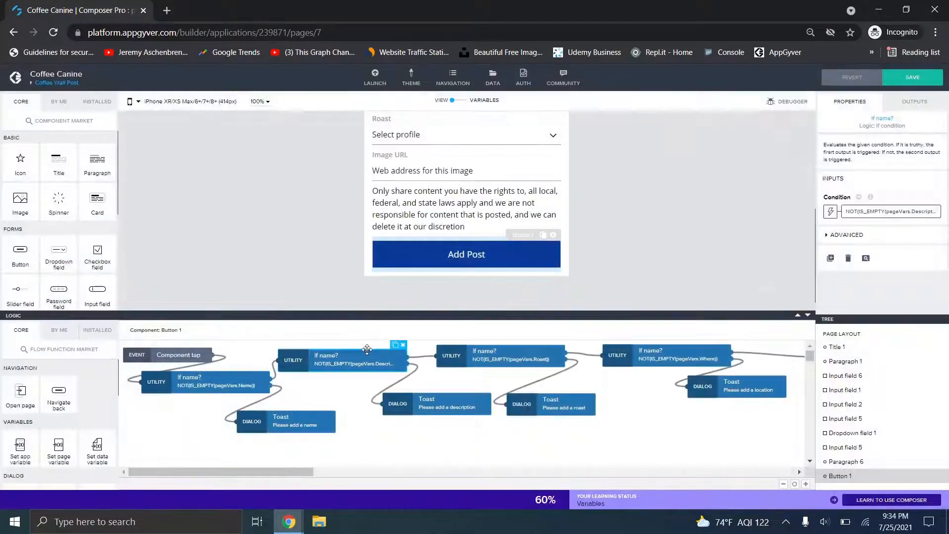
left_click_drag(410, 398, 391, 400)
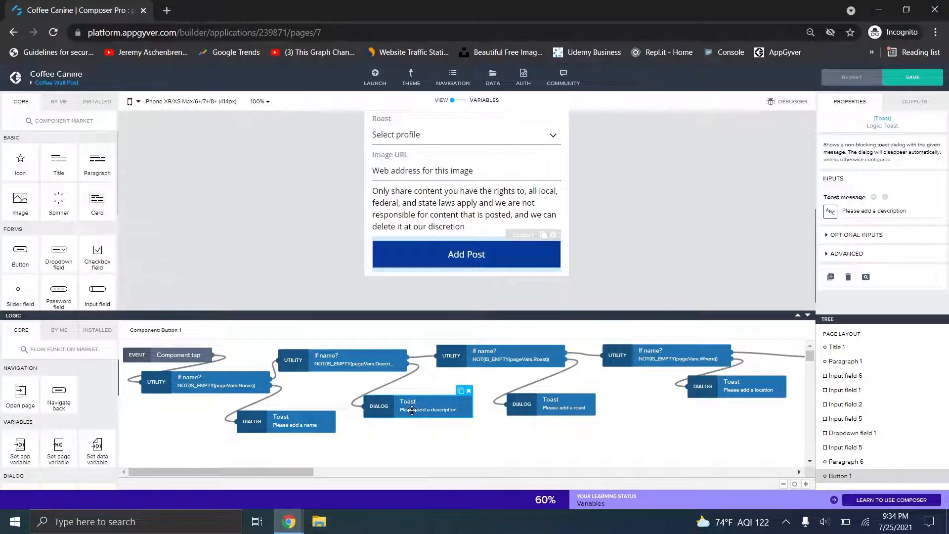
- Pan the logic canvas right and select the company check, then the POST HTTP request node
scroll(216, 233, "up", 1)
scroll(467, 210, "up", 3)
scroll(466, 210, "down", 1)
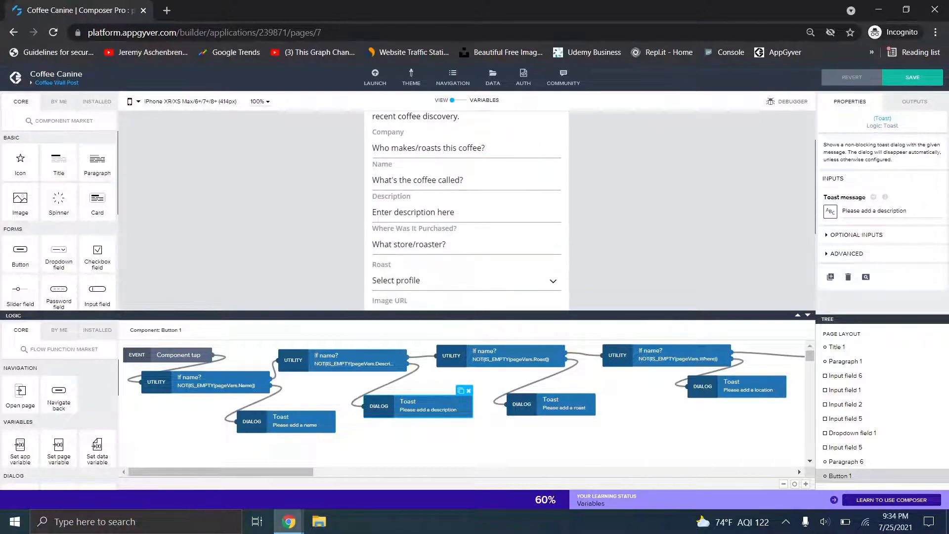
scroll(467, 210, "up", 2)
scroll(466, 210, "down", 1)
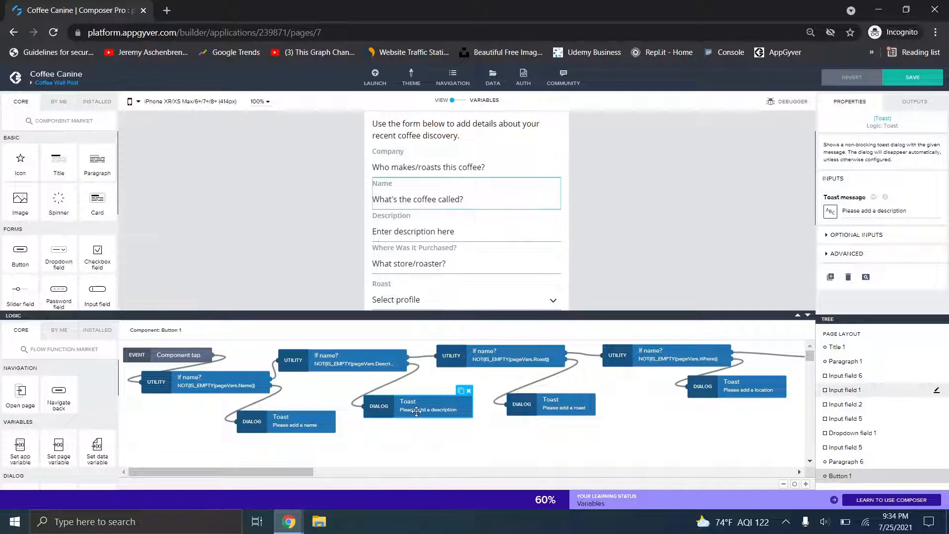
scroll(466, 208, "down", 4)
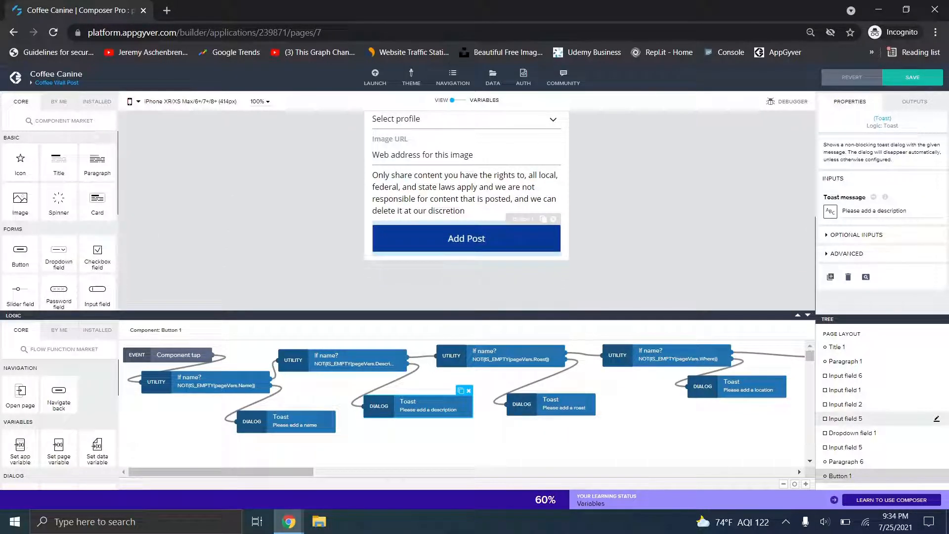
left_click_drag(262, 474, 330, 473)
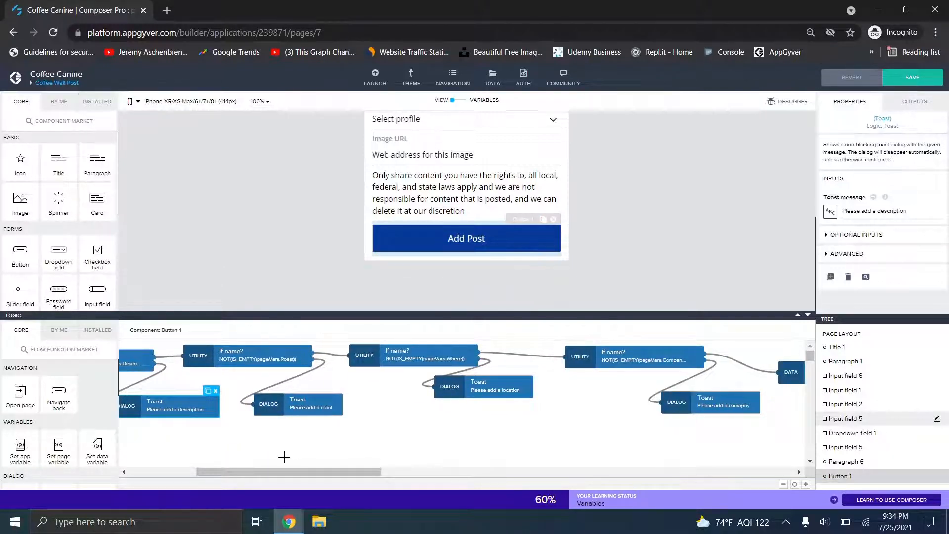
left_click_drag(287, 473, 352, 474)
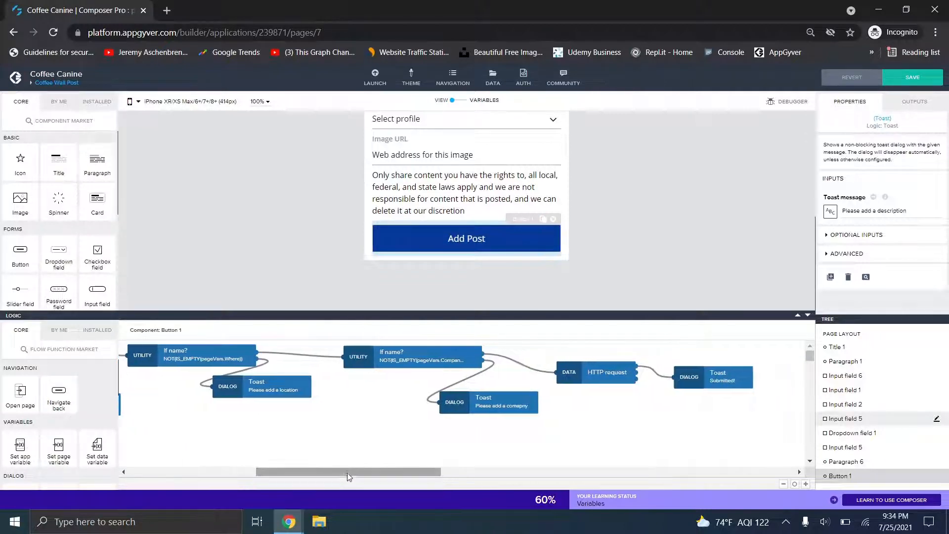
left_click(399, 364)
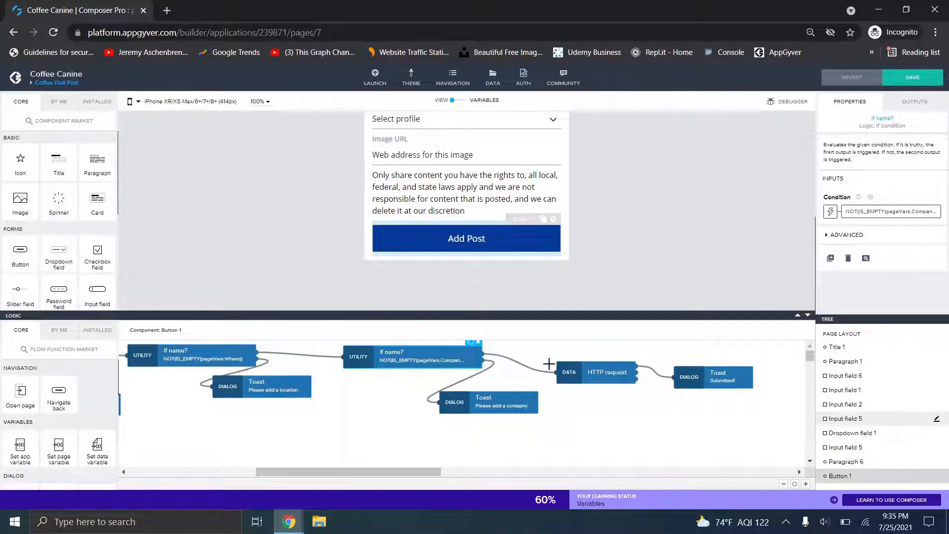
left_click(577, 373)
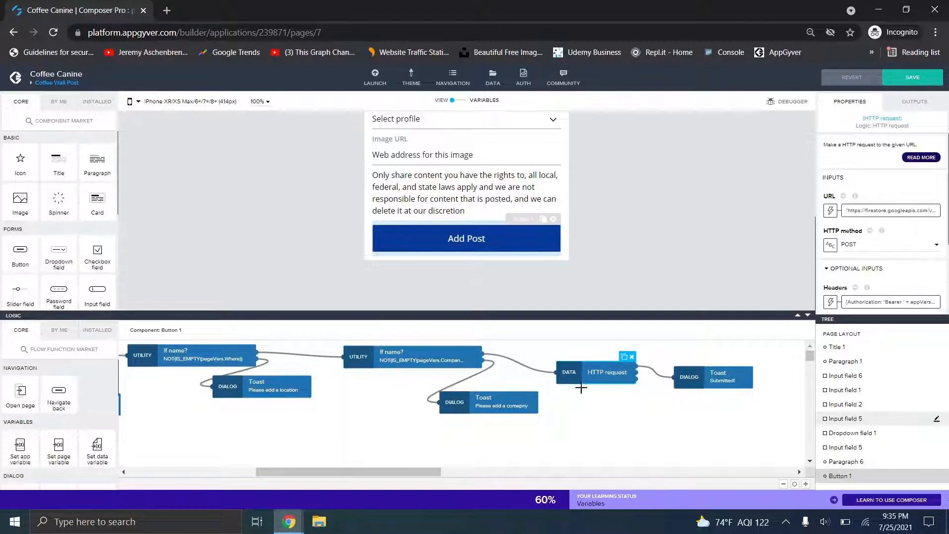
- Open the request URL formula and examine the Firestore base URL and pageVars.Roast suffix
left_click(852, 216)
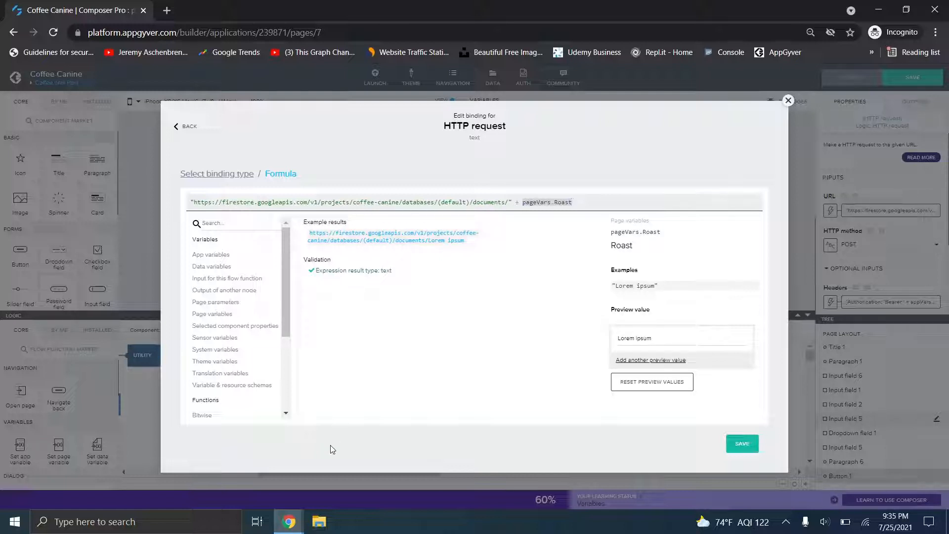
left_click_drag(196, 203, 511, 217)
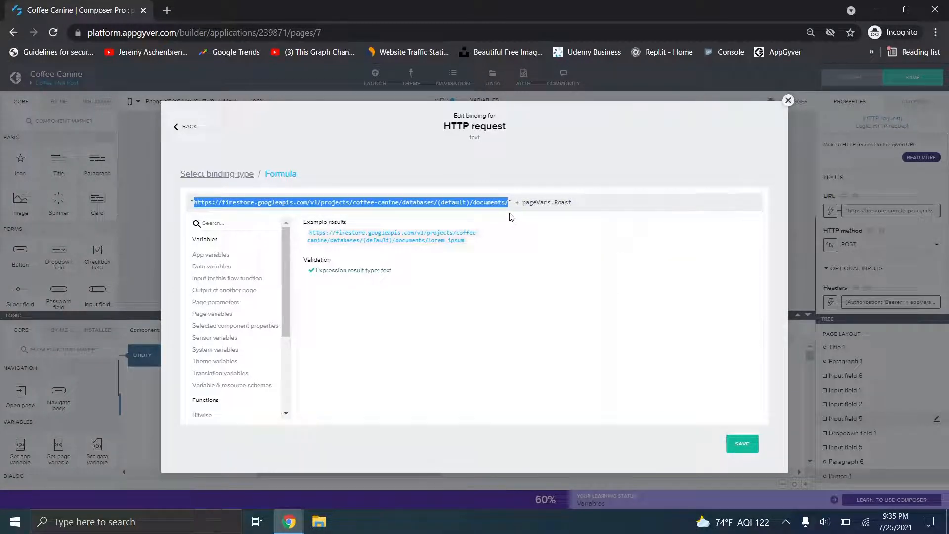
left_click(511, 217)
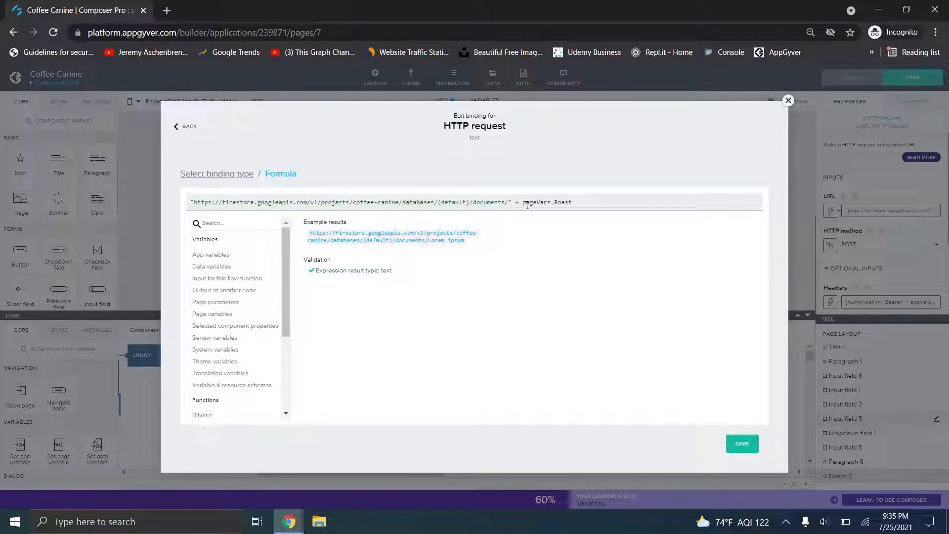
left_click_drag(523, 203, 573, 203)
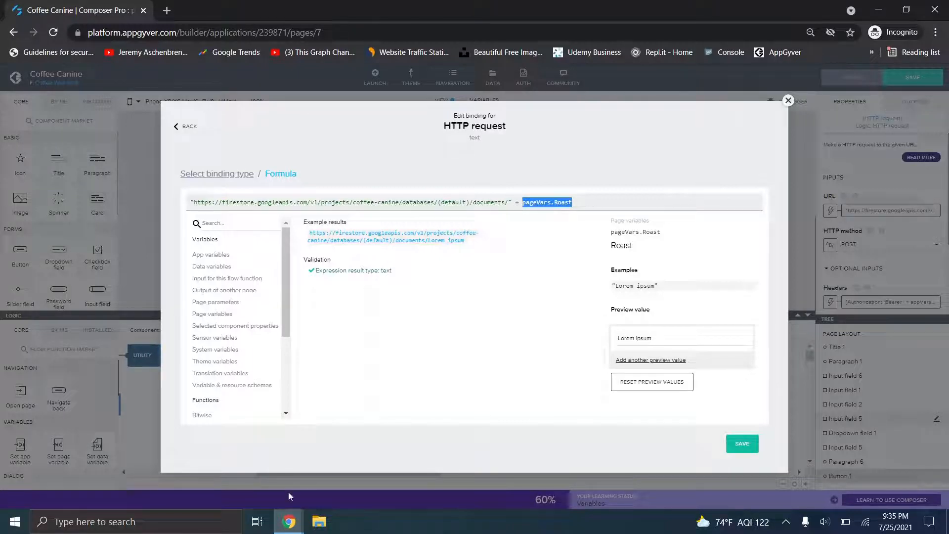
mouse_move(289, 521)
left_click(510, 205)
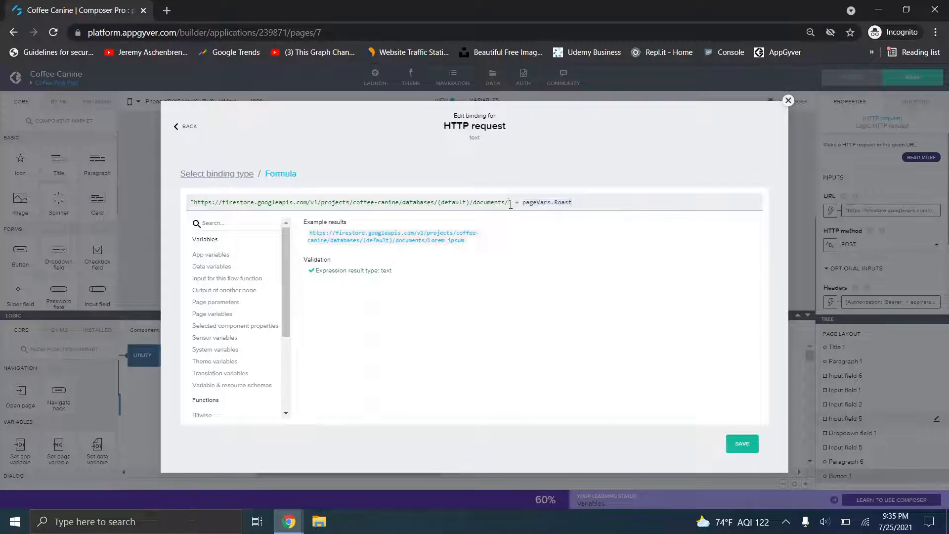
- Copy the entire URL formula and open a new browser tab
key("ctrl+a")
key("ctrl+c")
left_click(167, 11)
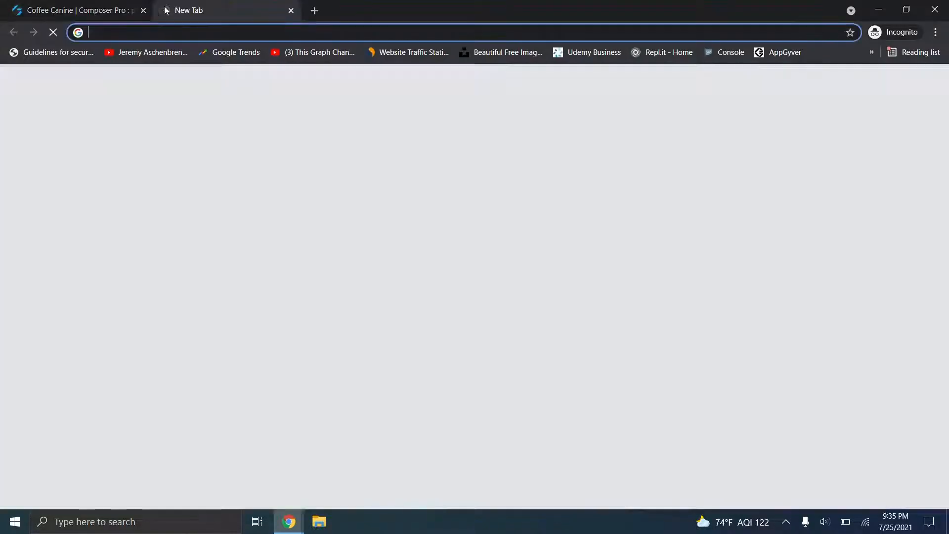
- Paste the Firestore URL, replace the quotes and + pageVars.Roast with Medium, and load it
key("ctrl+v")
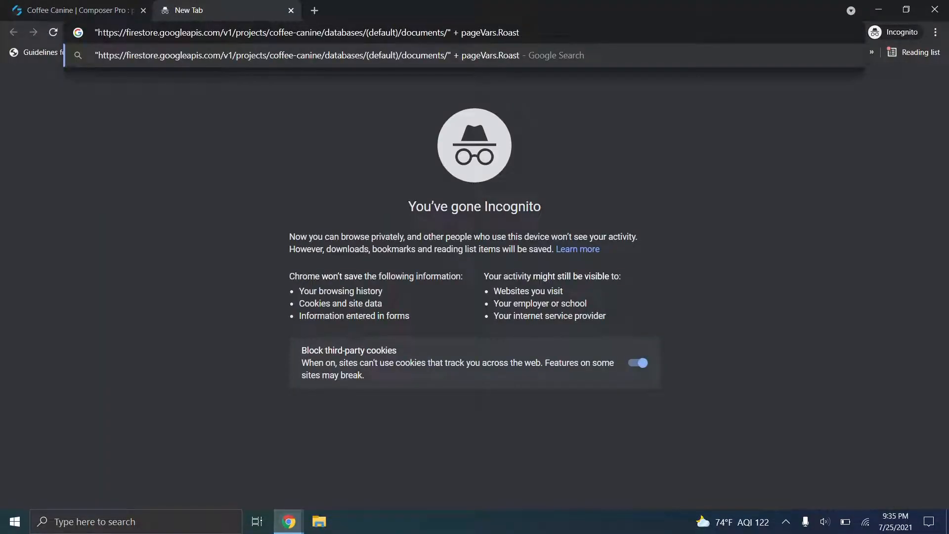
key("BackSpace")
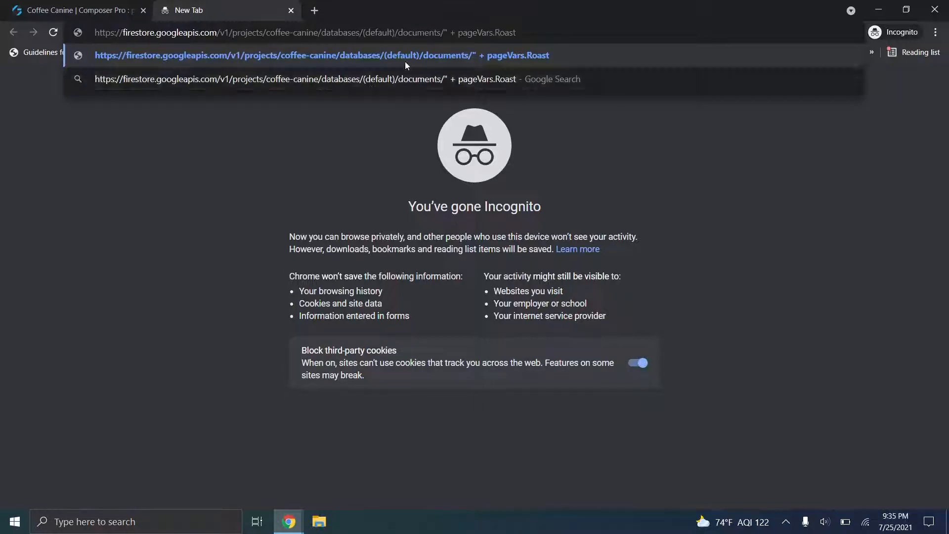
left_click_drag(444, 32, 516, 33)
type("medium")
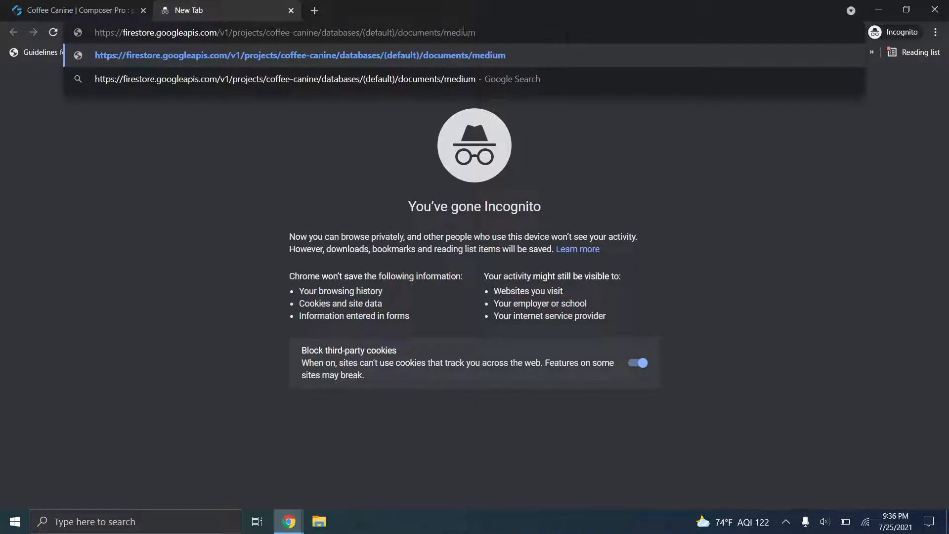
left_click(444, 32)
key("BackSpace")
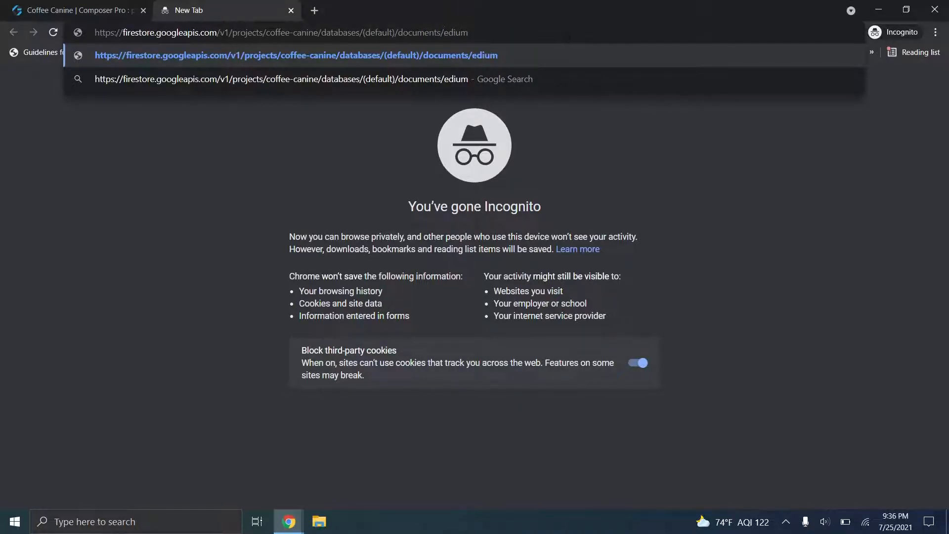
type("M")
key("Return")
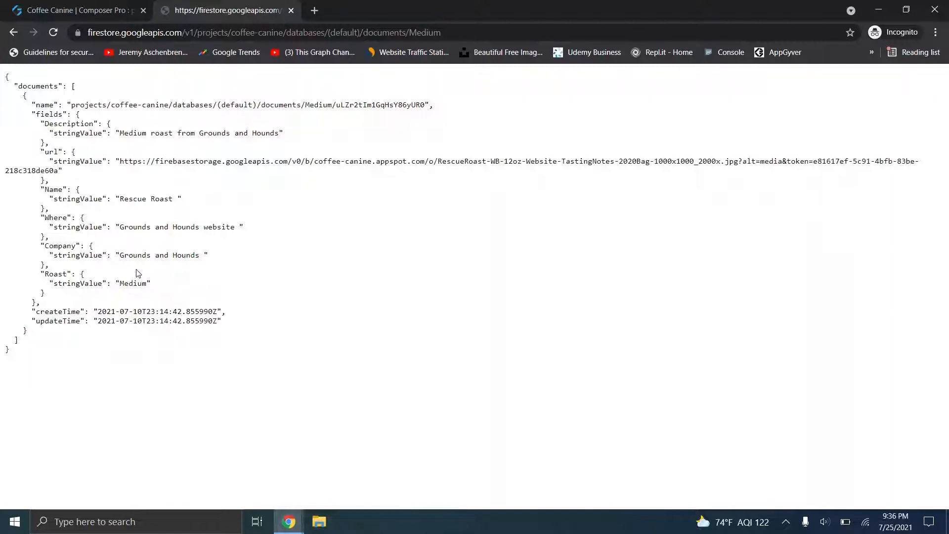
- Return to the Coffee Canine Composer tab and close the URL binding editor
left_click(106, 8)
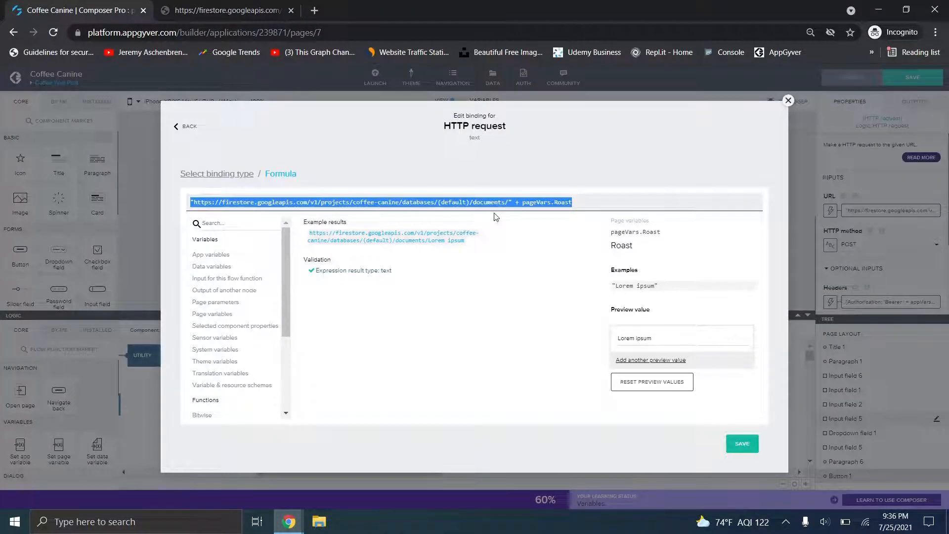
left_click(525, 203)
left_click_drag(522, 203, 573, 204)
left_click(789, 100)
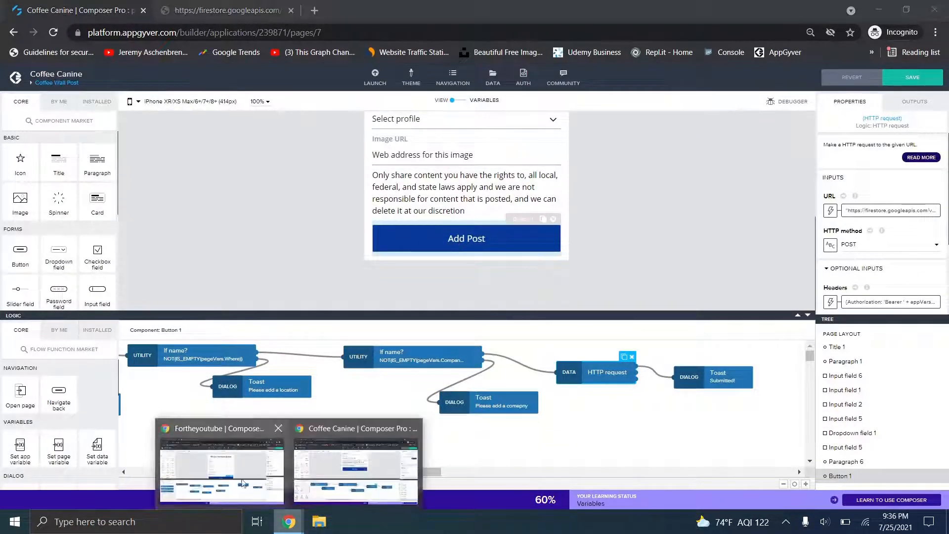
- Bring the Fortheyoutube Composer window and tab to the front
left_click(242, 483)
left_click(198, 8)
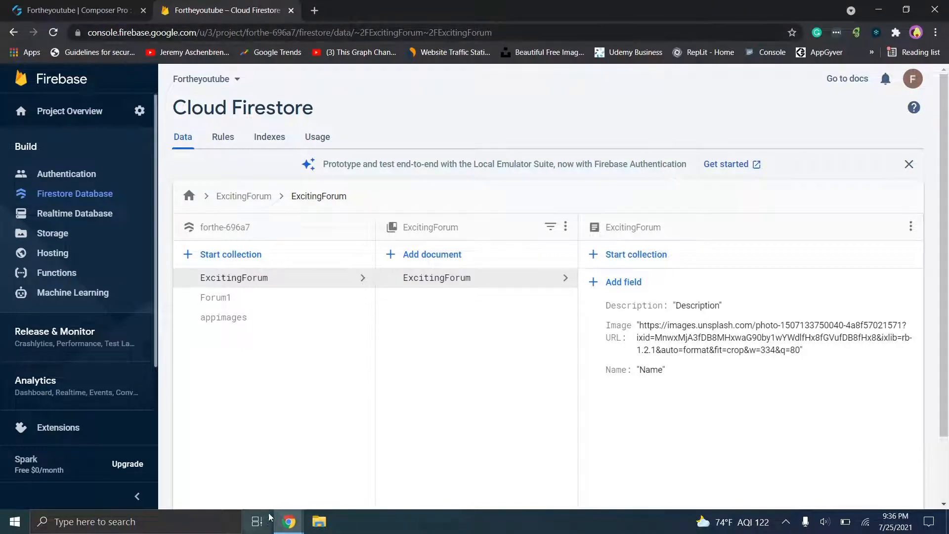
mouse_move(281, 523)
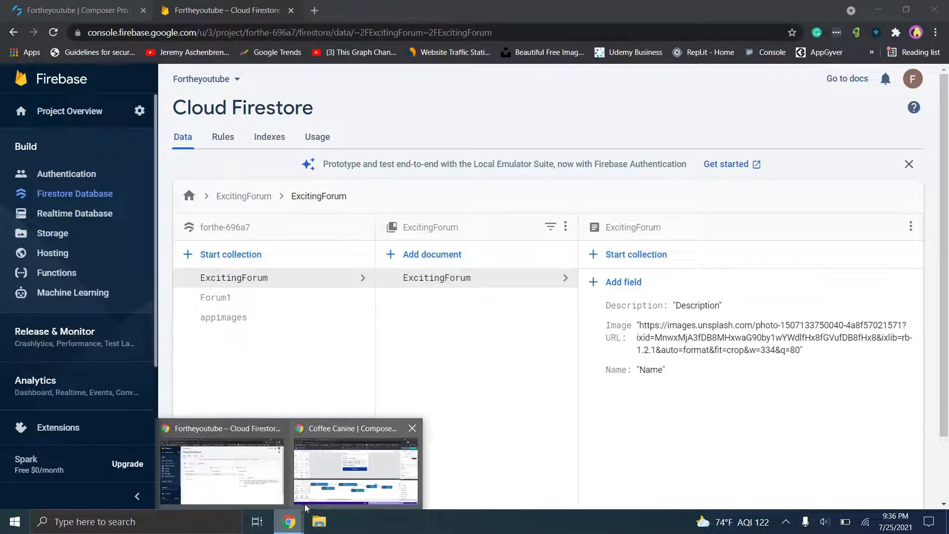
mouse_move(308, 501)
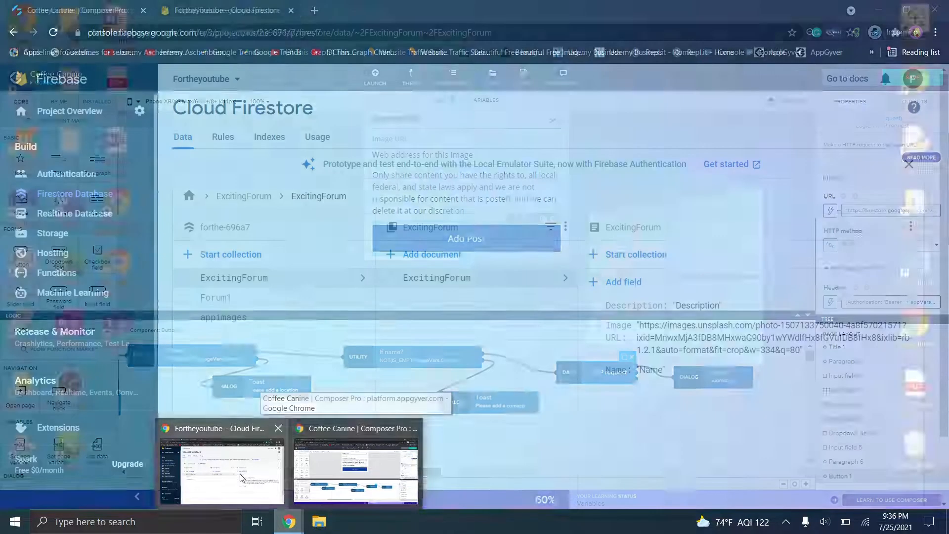
left_click(260, 469)
left_click(141, 4)
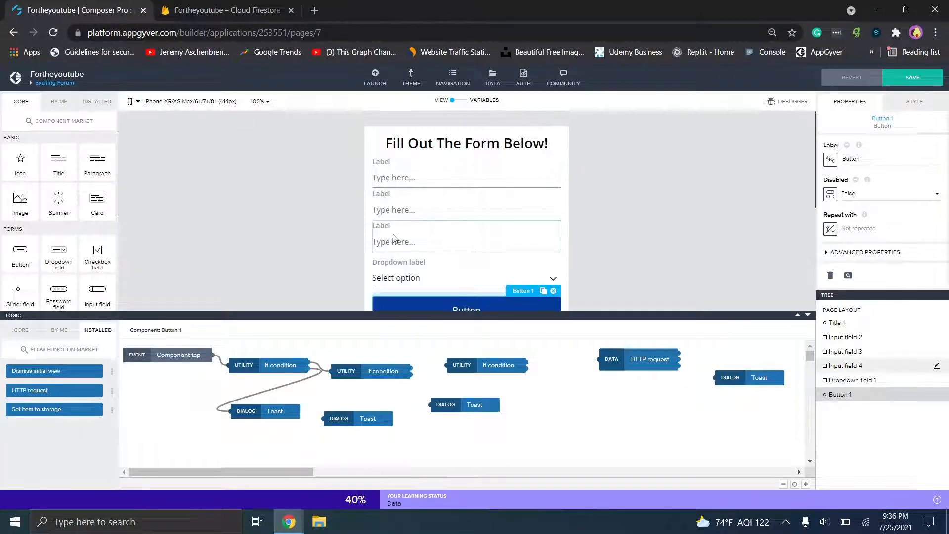
- Select the dropdown, then the submit button to scan its flow, and open the pages overview
left_click(397, 270)
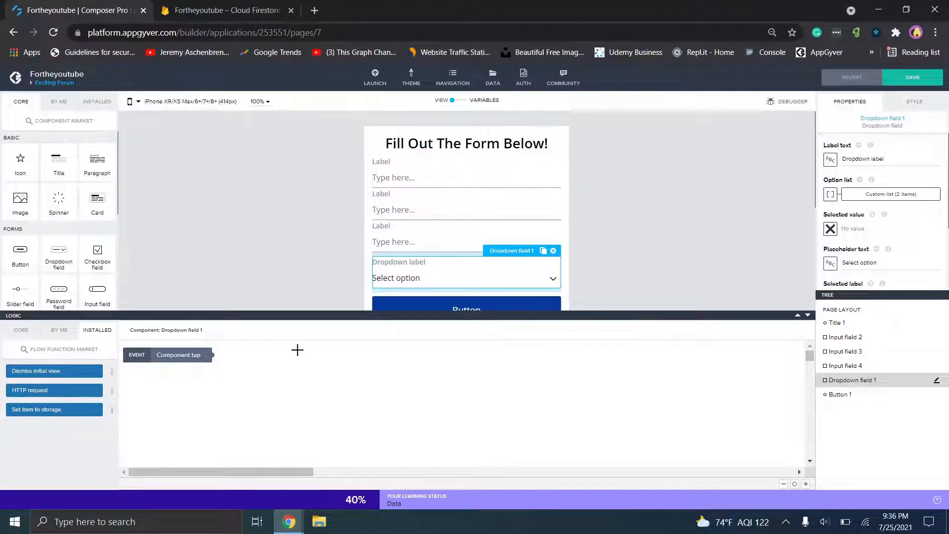
left_click(505, 305)
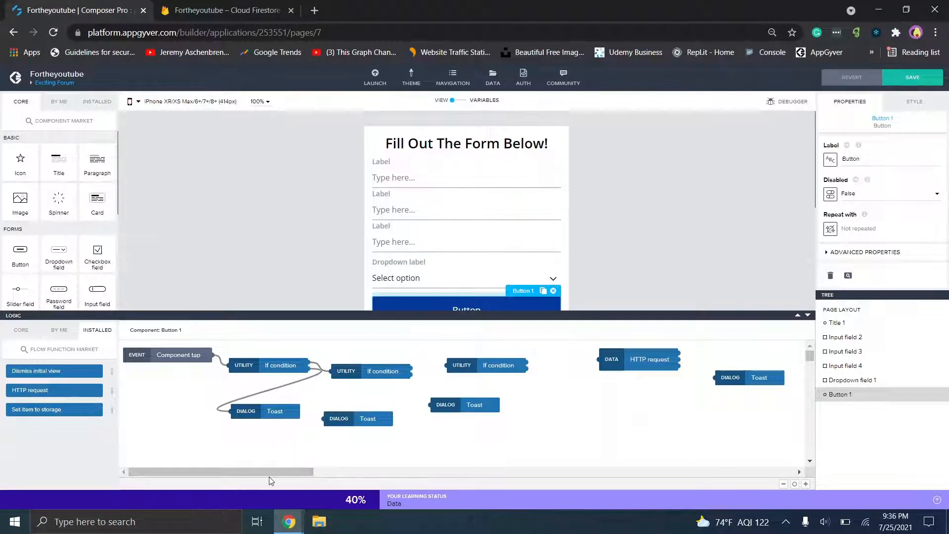
left_click_drag(270, 476, 328, 469)
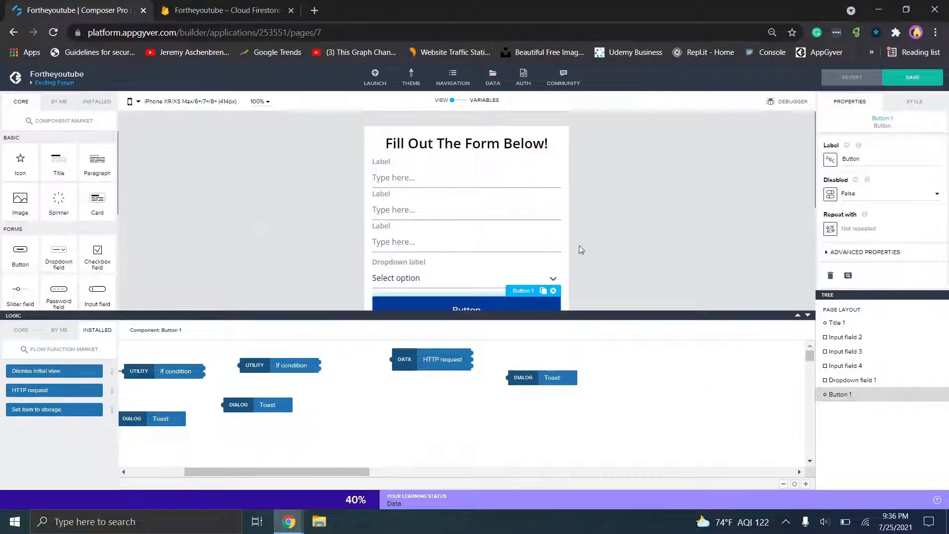
left_click(72, 86)
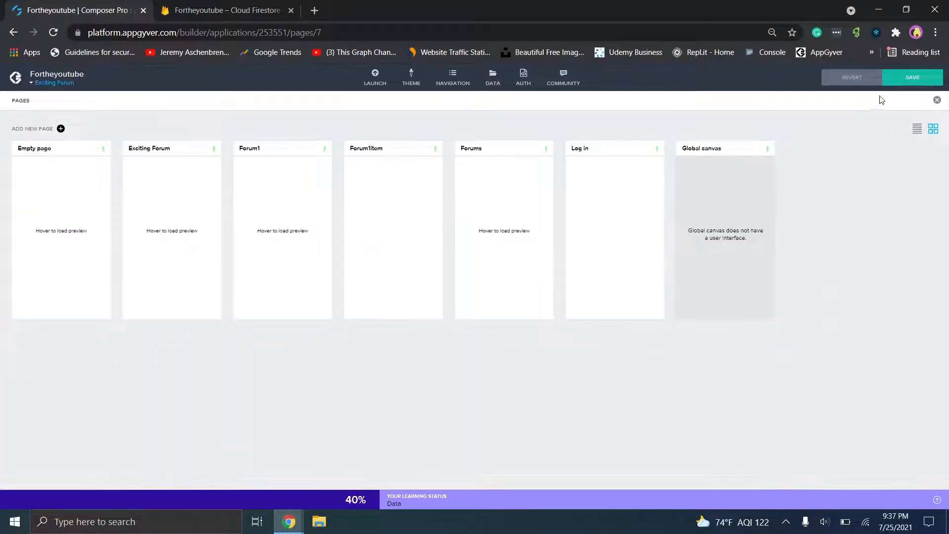
- Save the app and review the Forum1 button's HTTP request URL targeting documents/Forum1
left_click(896, 79)
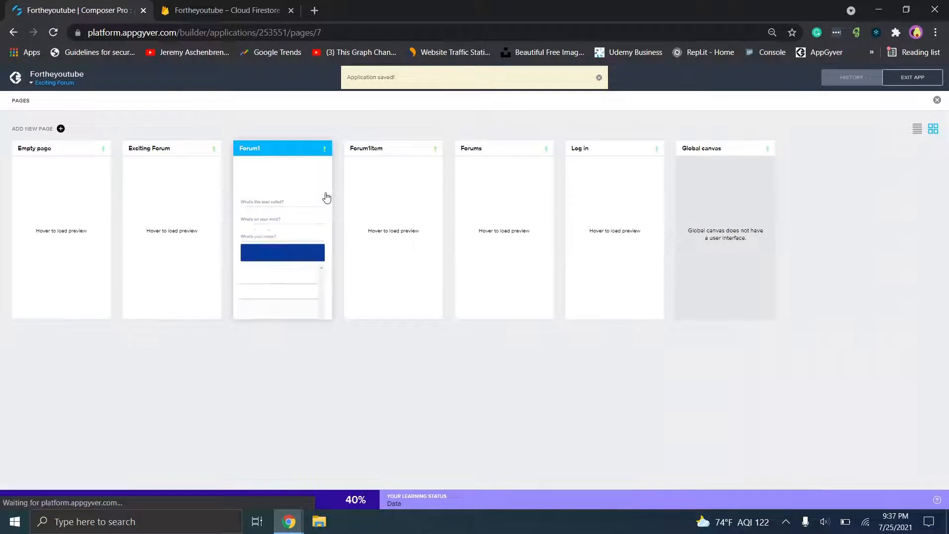
left_click(326, 198)
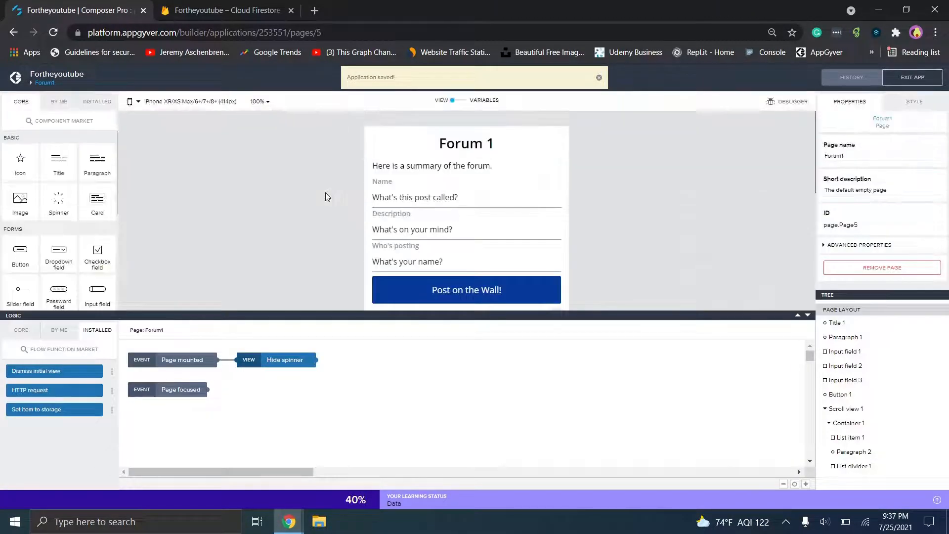
left_click(454, 284)
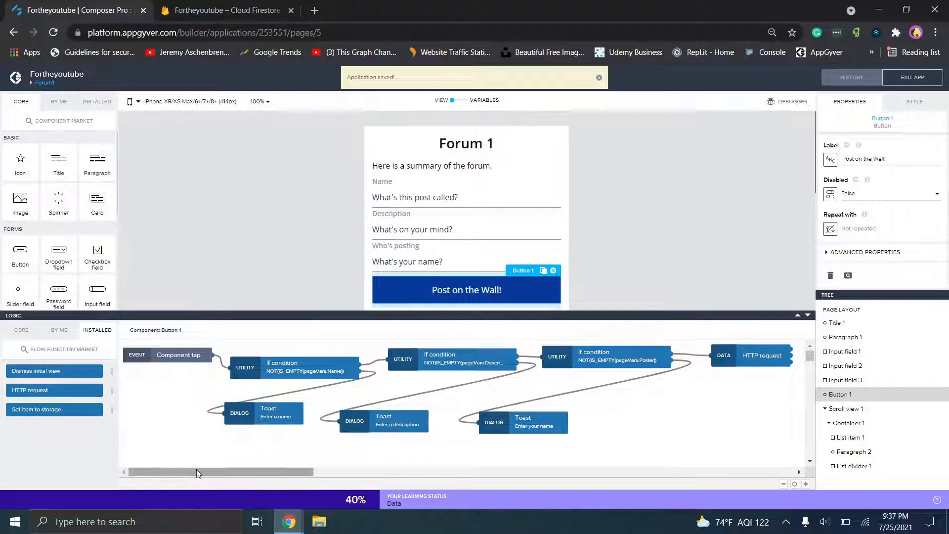
left_click_drag(304, 473, 382, 473)
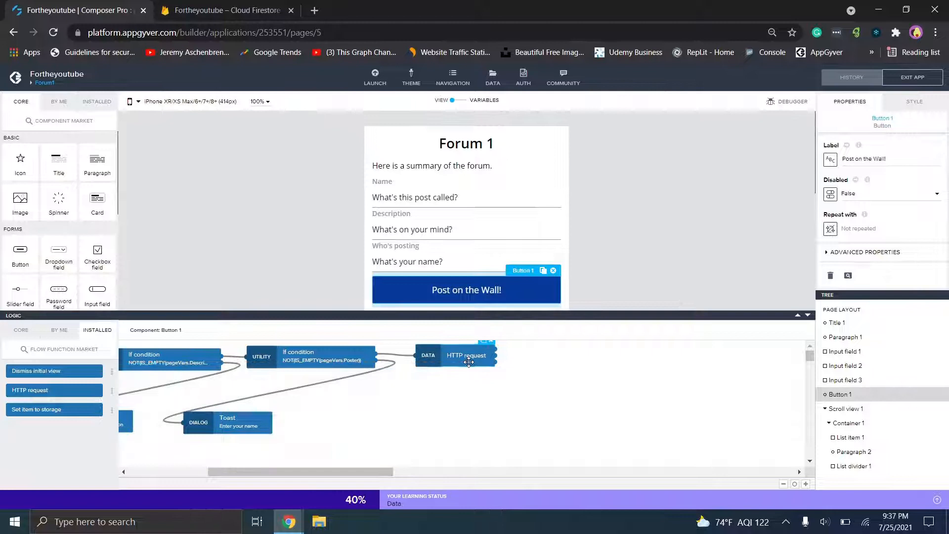
left_click(469, 363)
left_click(885, 210)
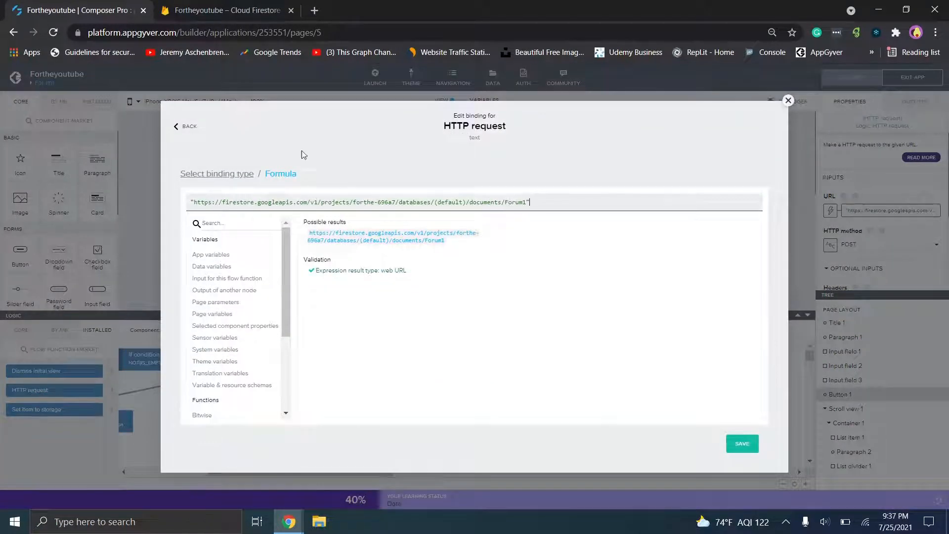
left_click(232, 10)
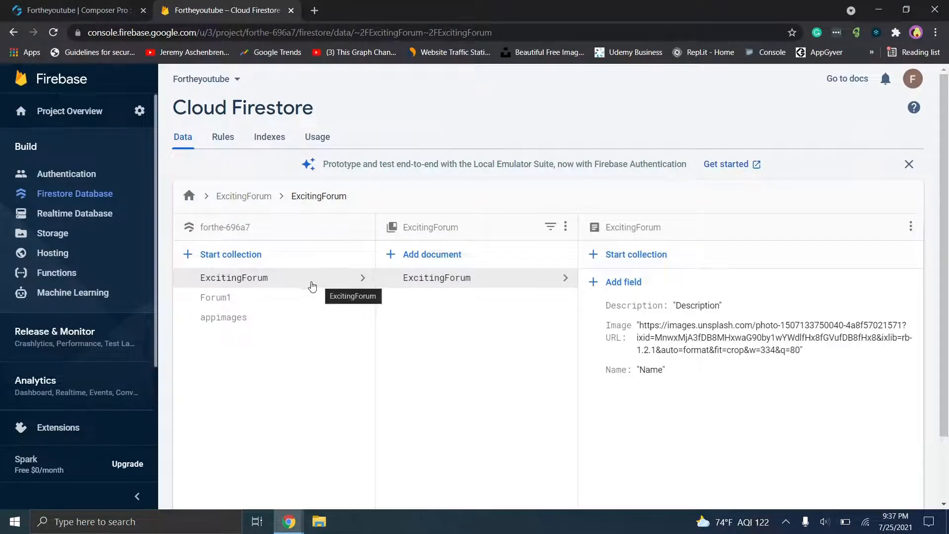
- View the Forum1 collection's documents in Firestore, then begin a new root collection
left_click(275, 297)
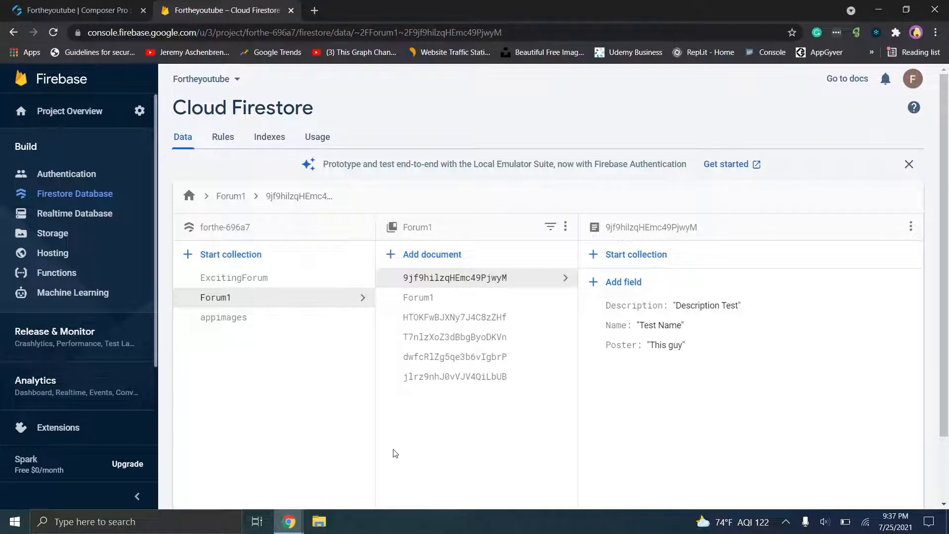
left_click(250, 256)
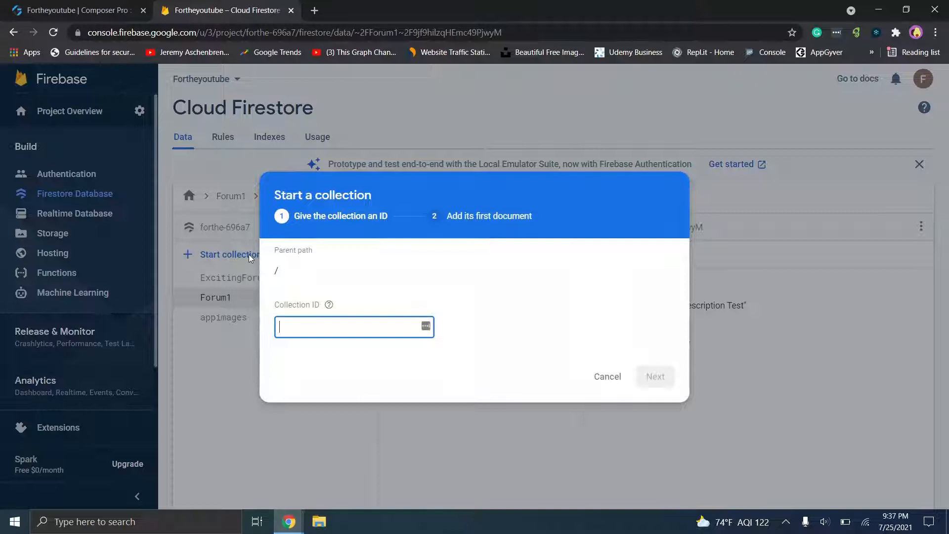
- Create collection 'Light' with document 'Light' and string fields Name, Description and URL
type("Light")
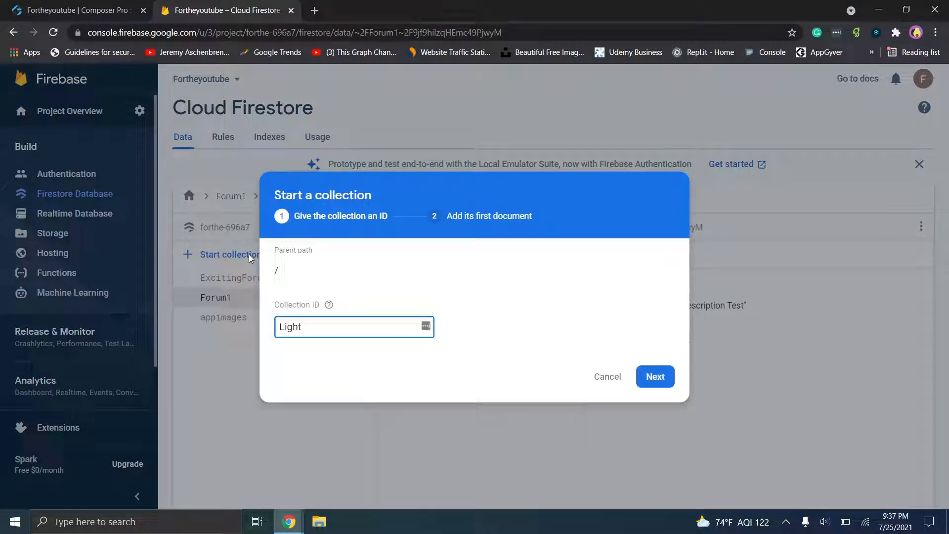
left_click(656, 378)
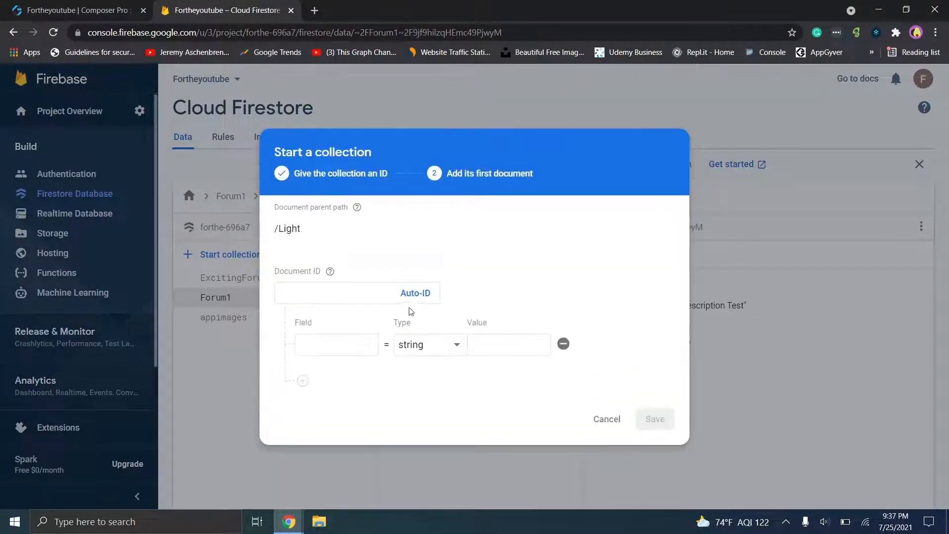
left_click(322, 291)
type("Light")
left_click(324, 345)
left_click(327, 380)
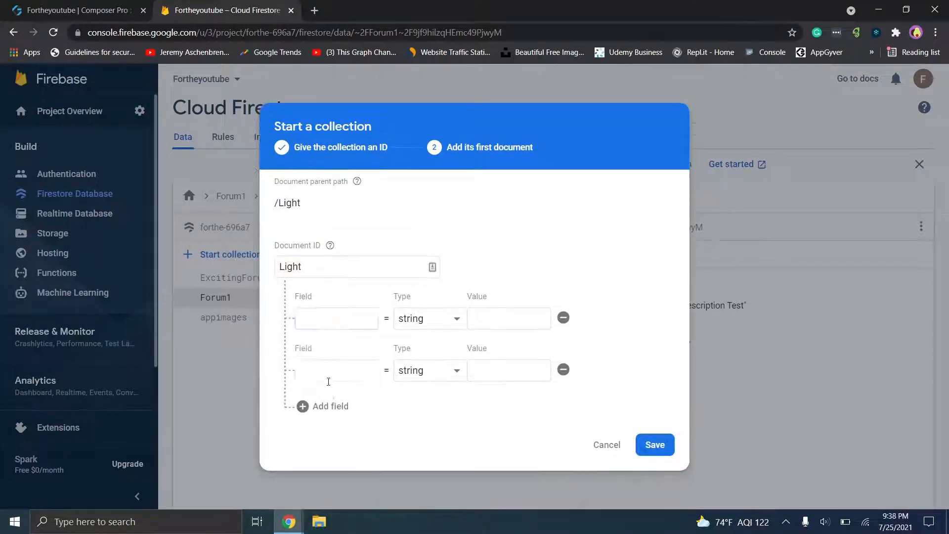
left_click(331, 406)
left_click(339, 296)
type("Name")
key("Tab")
left_click(343, 345)
type("Description")
left_click(339, 404)
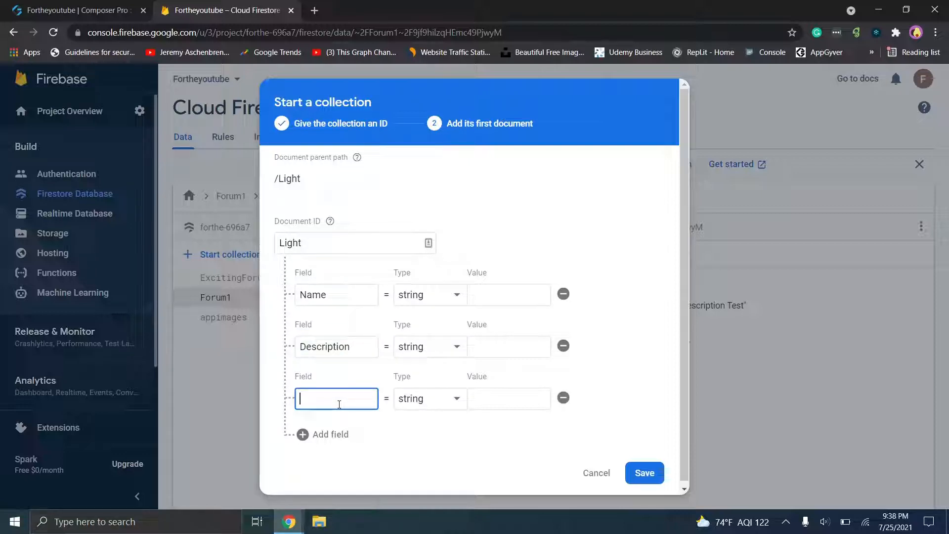
type("URL")
- Fill the field values 'Nam', 'Description' and 'URL' and save the new document
left_click(506, 296)
type("Name")
left_click(530, 352)
type("Description")
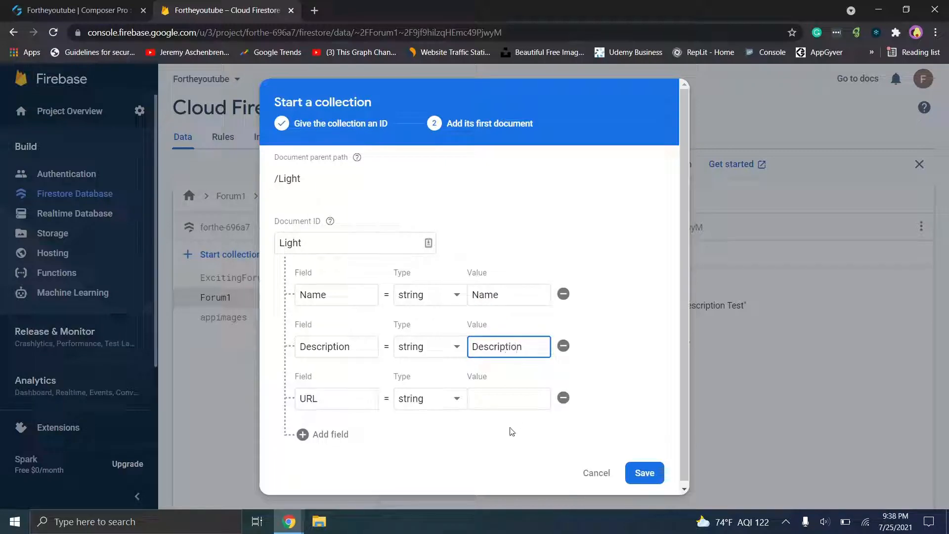
left_click(504, 402)
type("URL")
left_click(644, 472)
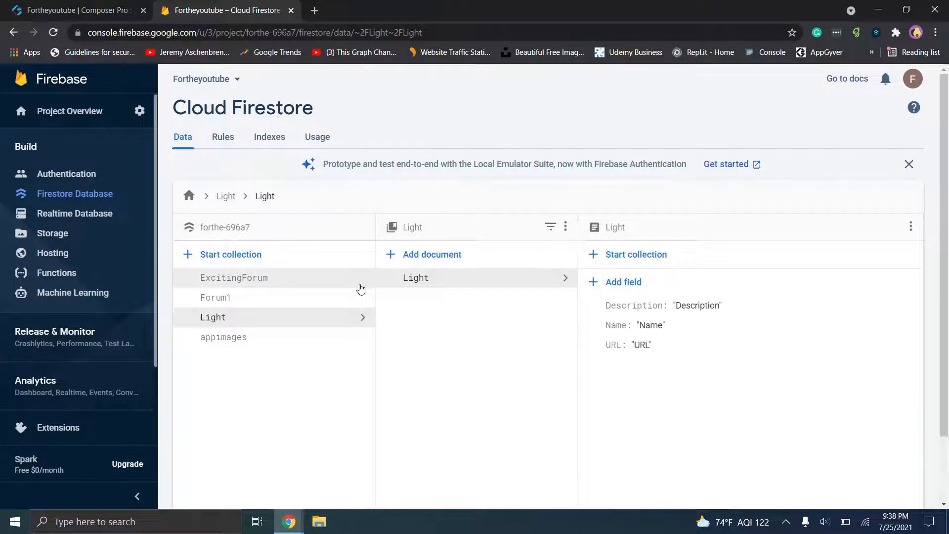
left_click(109, 6)
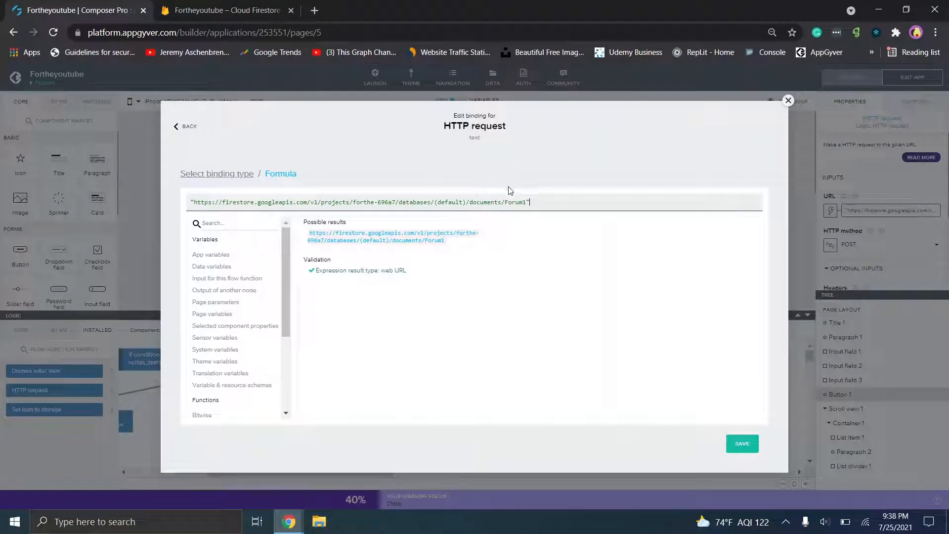
- Close the HTTP request URL binding and open the Exciting Forum page
key("ctrl+a")
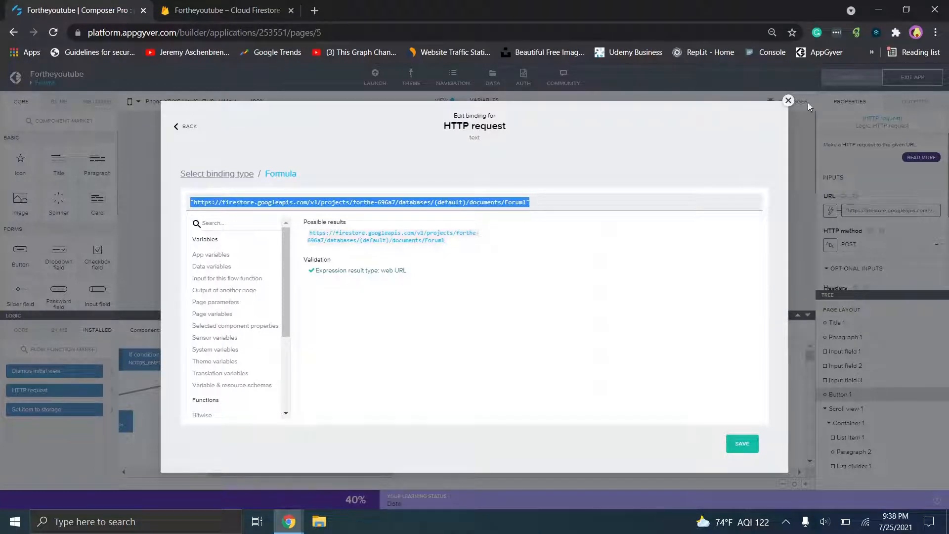
left_click(789, 102)
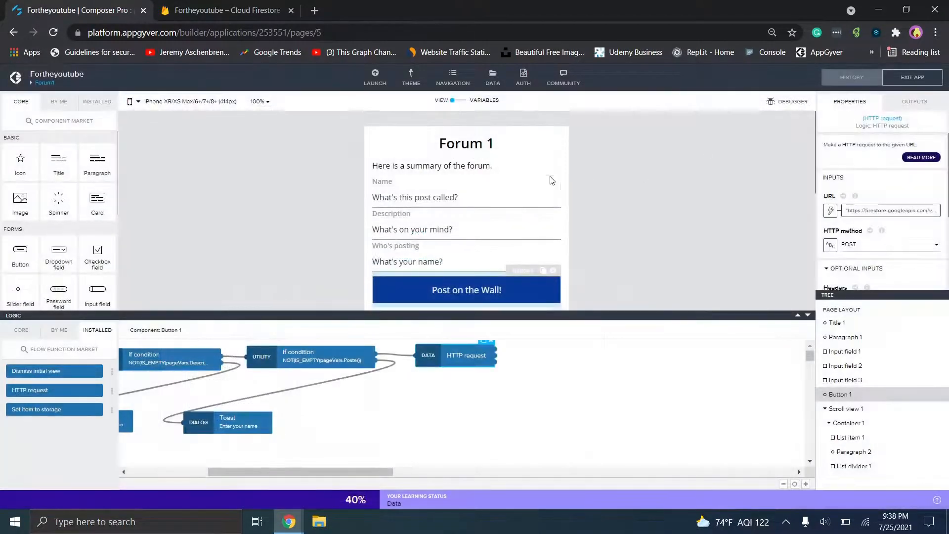
left_click(30, 85)
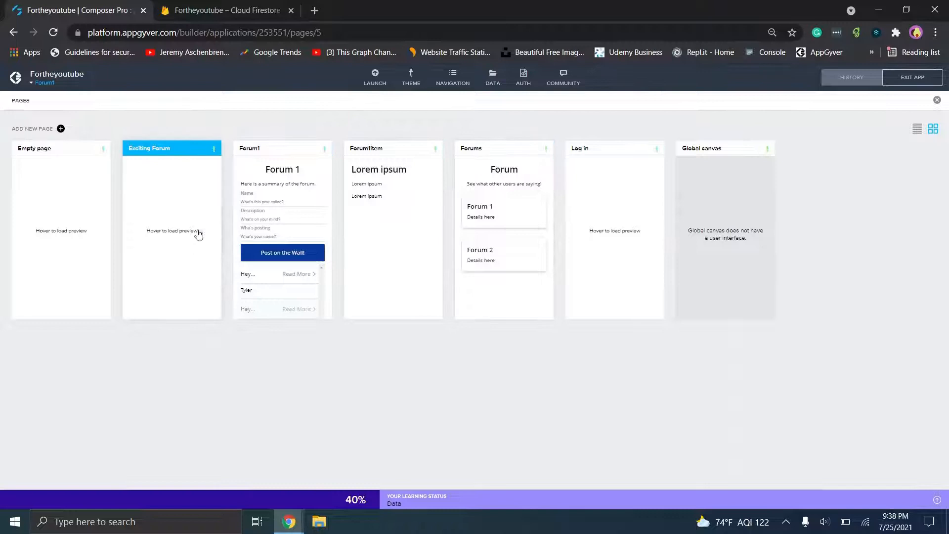
left_click(185, 223)
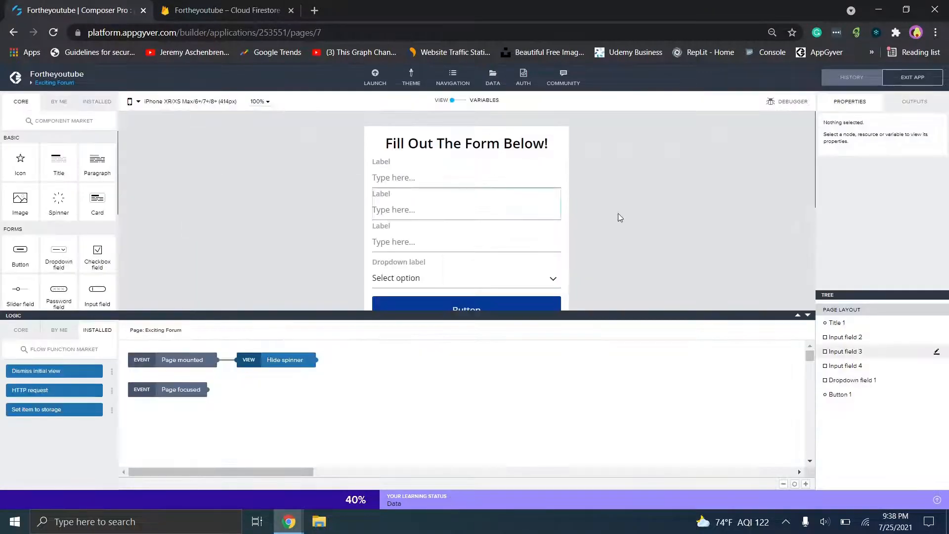
left_click(444, 177)
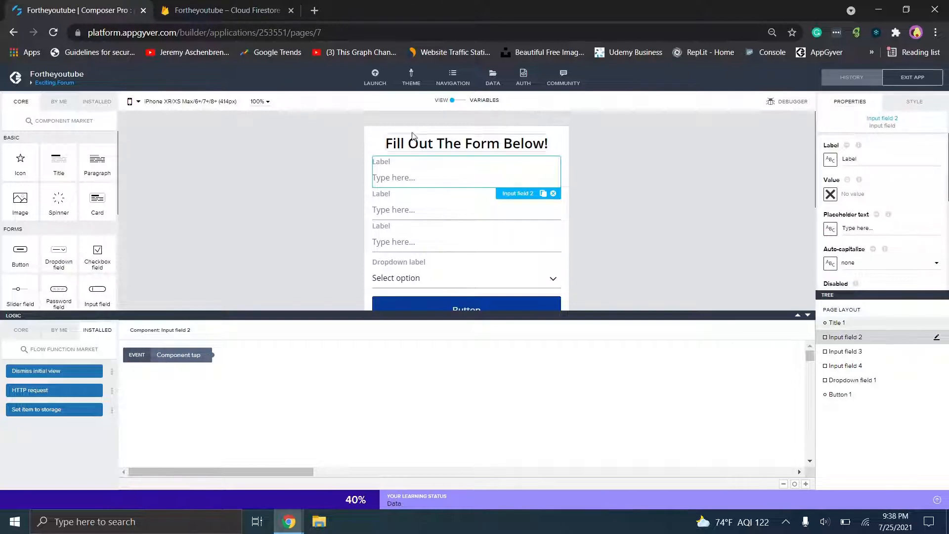
- Show the Exciting Forum page variables list with the logic area hidden
left_click(458, 101)
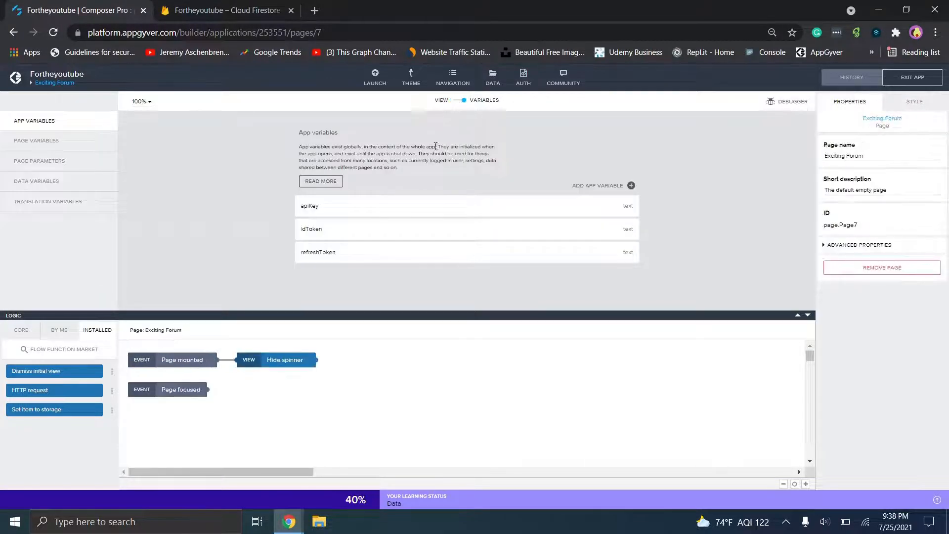
left_click(63, 142)
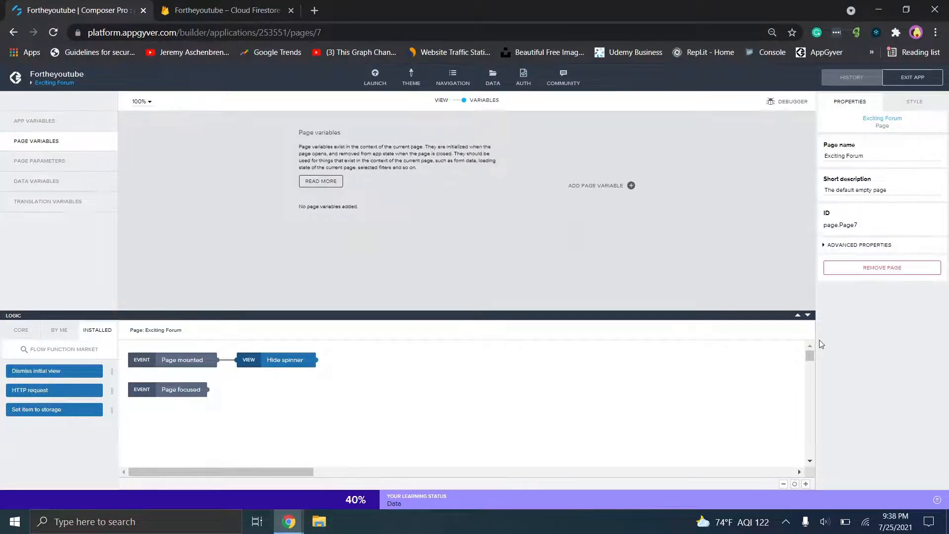
left_click(808, 315)
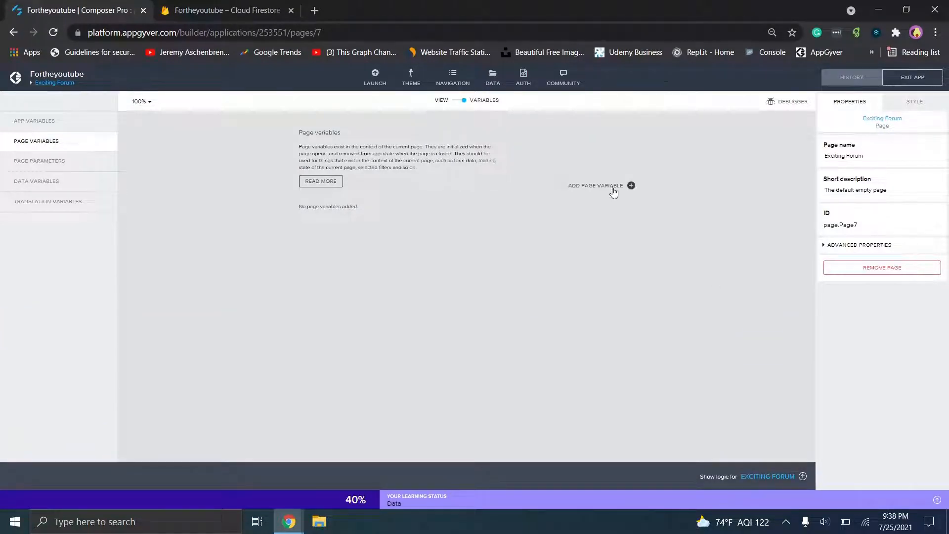
- Add page variables Name, Description and URL, save, and return to the form view
left_click(613, 192)
type("Name")
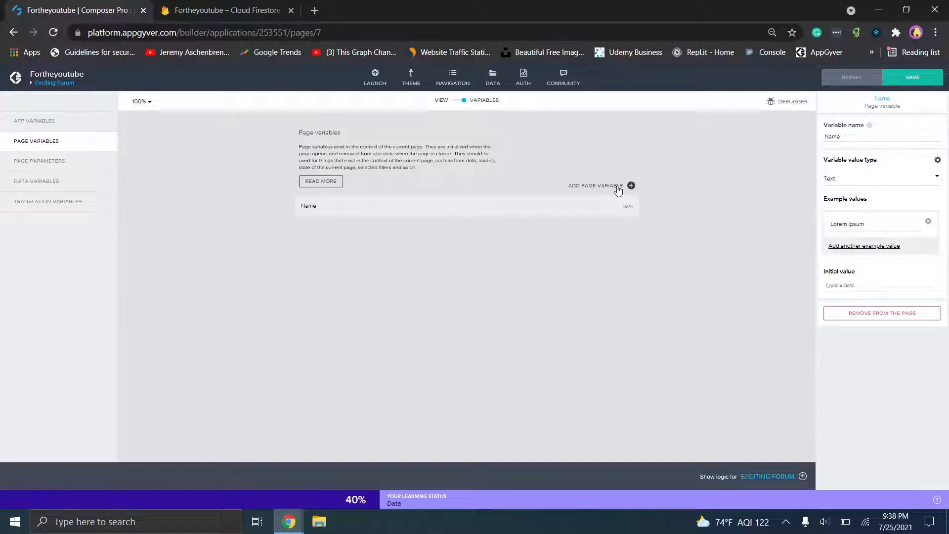
left_click(618, 191)
type("De")
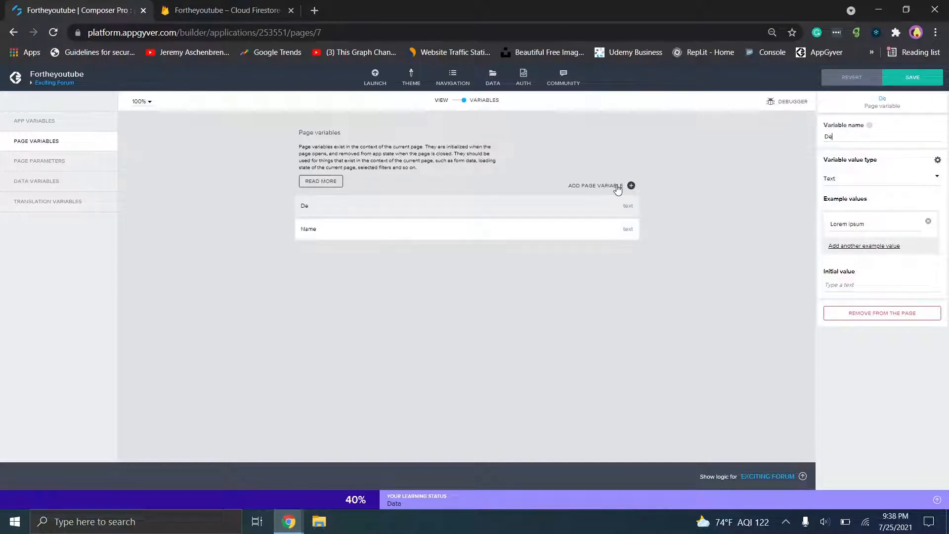
type("scription")
left_click(609, 183)
type("URL")
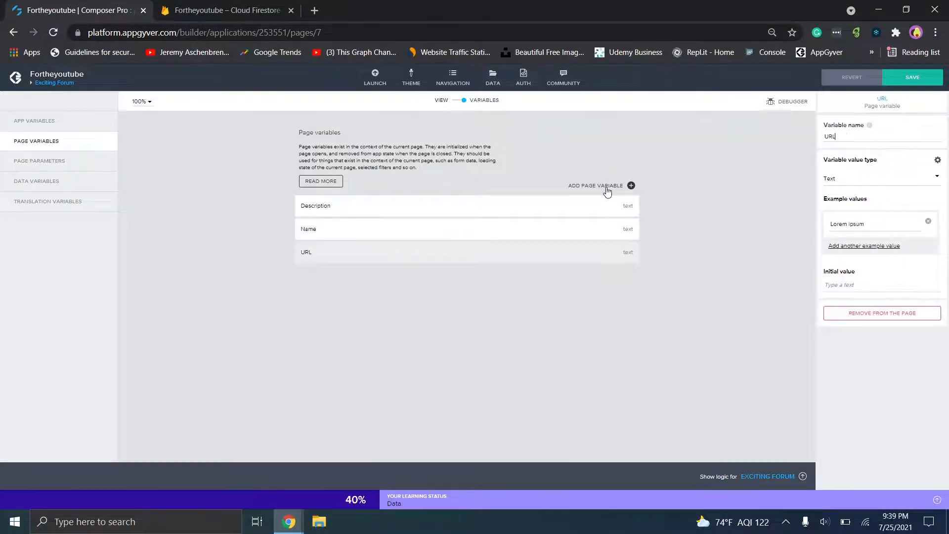
left_click(915, 77)
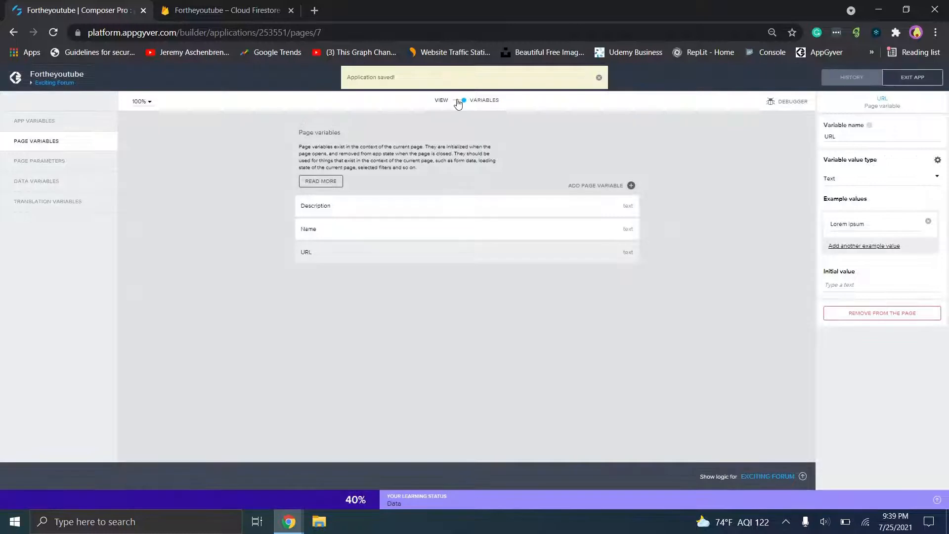
left_click(459, 102)
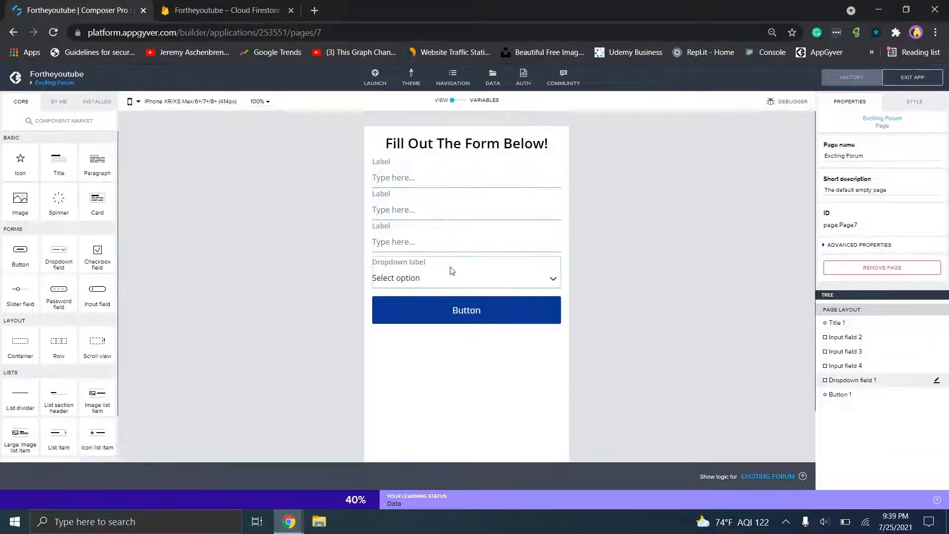
left_click(438, 179)
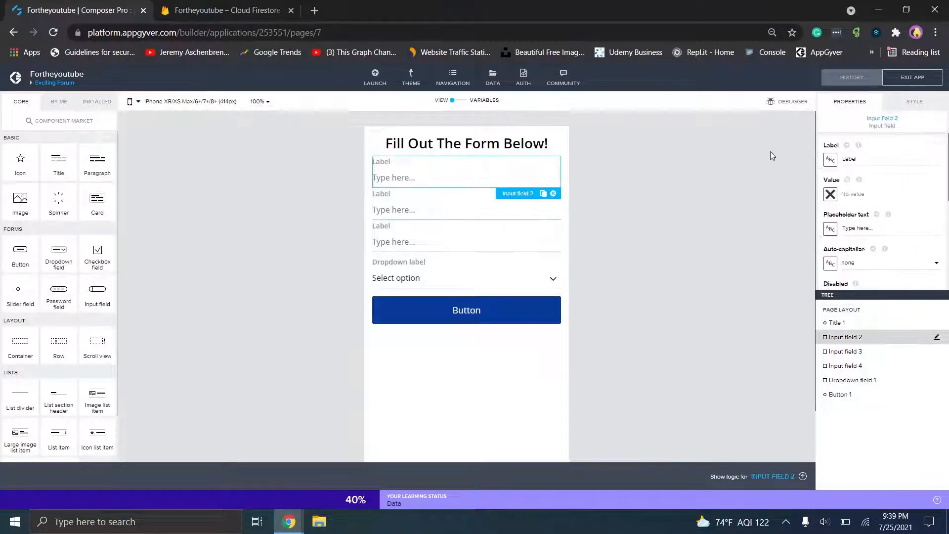
- Label the first input field 'Name' and bind its value to the Name page variable
double_click(861, 165)
type("Dame")
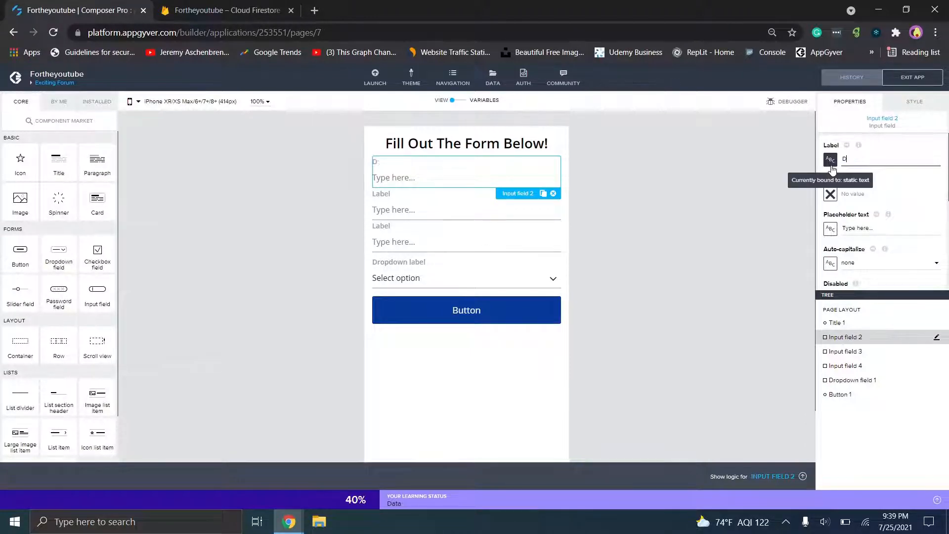
key("BackSpace")
key("BackSpace")
key("BackSpace")
type("Name")
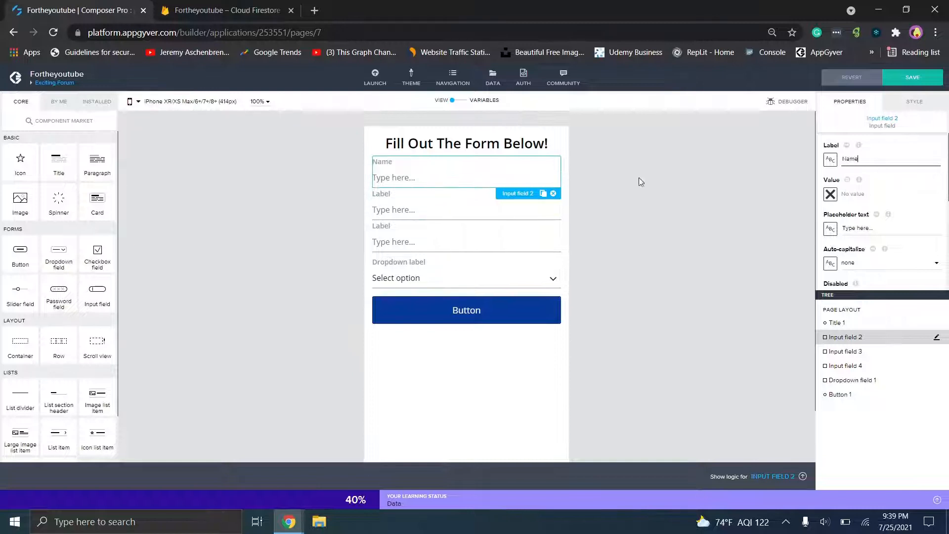
left_click(831, 195)
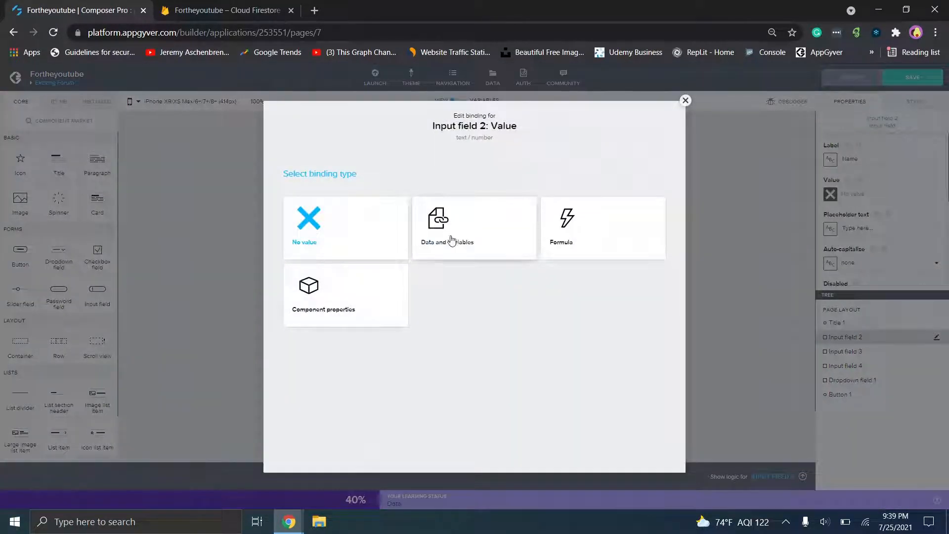
left_click(480, 239)
left_click(490, 256)
left_click(457, 274)
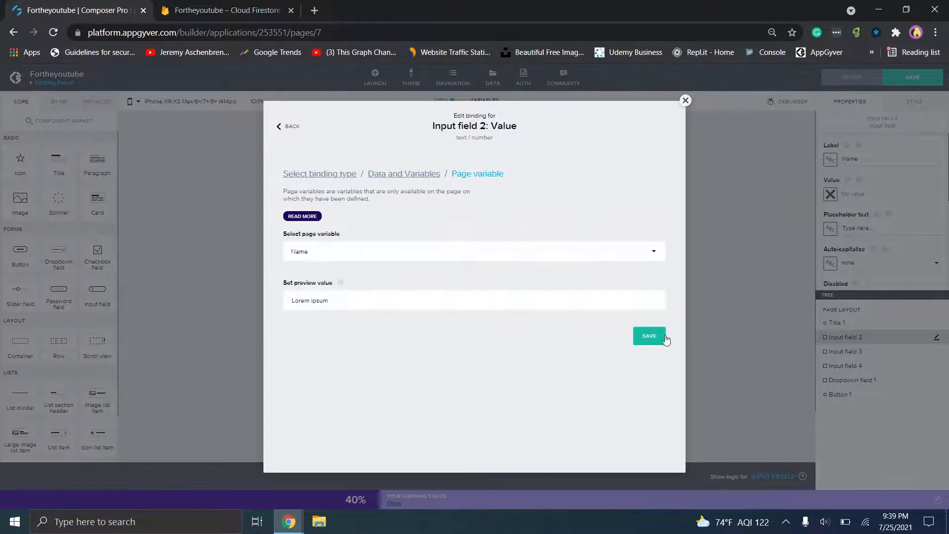
left_click(665, 339)
left_click(455, 211)
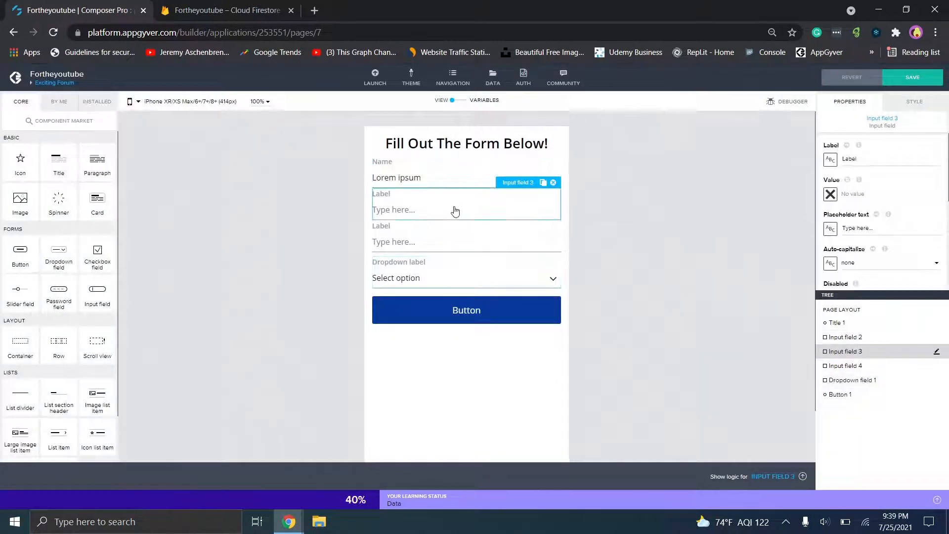
- Delete the extra input field and bind the dropdown's selected value to page variable Description
left_click(463, 245)
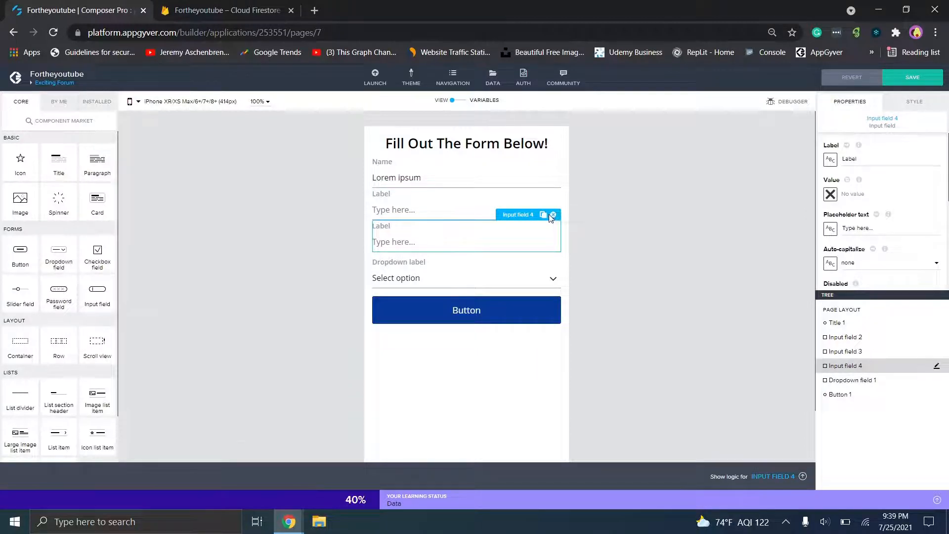
left_click(554, 215)
left_click(537, 244)
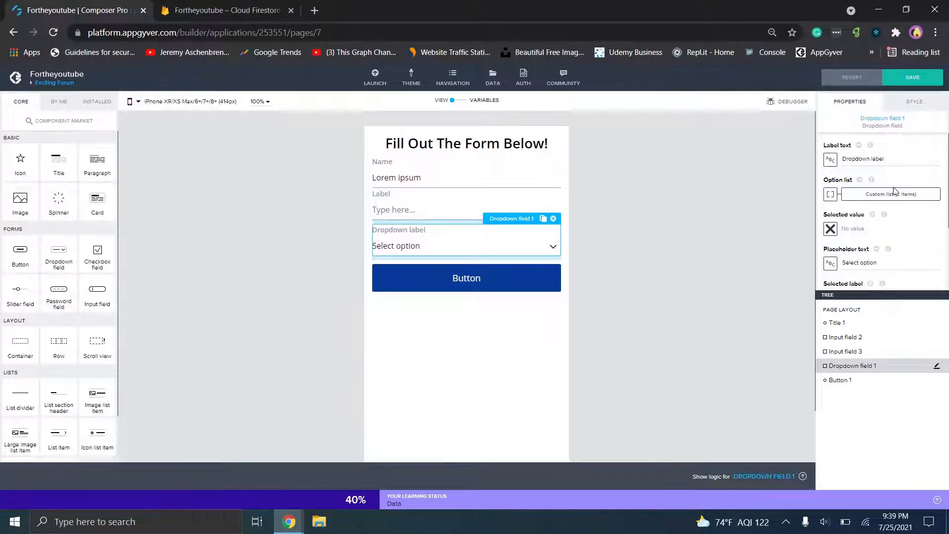
left_click(831, 229)
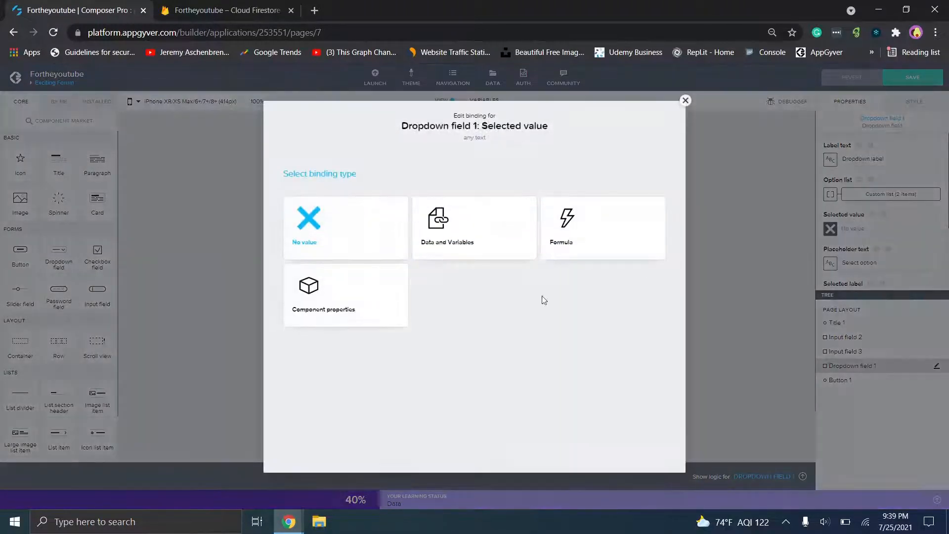
left_click(464, 252)
left_click(477, 263)
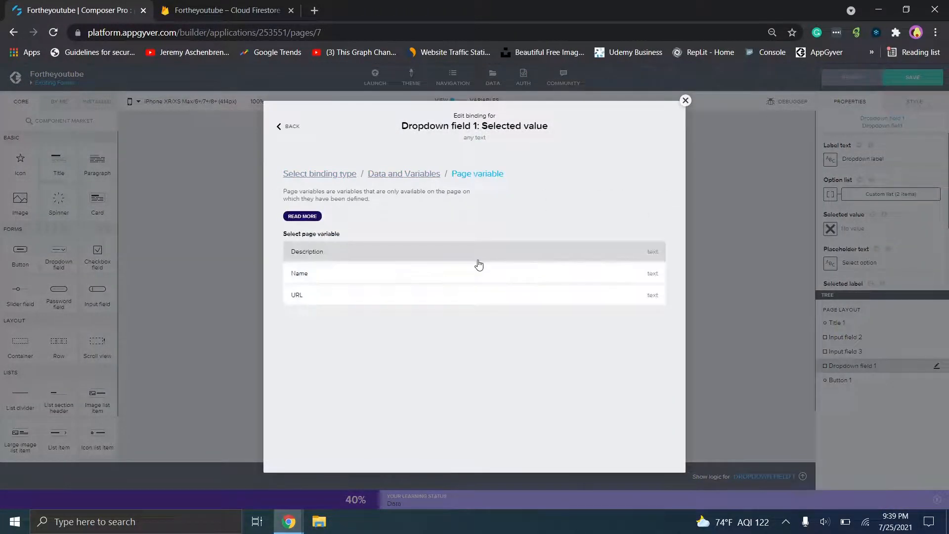
left_click(464, 259)
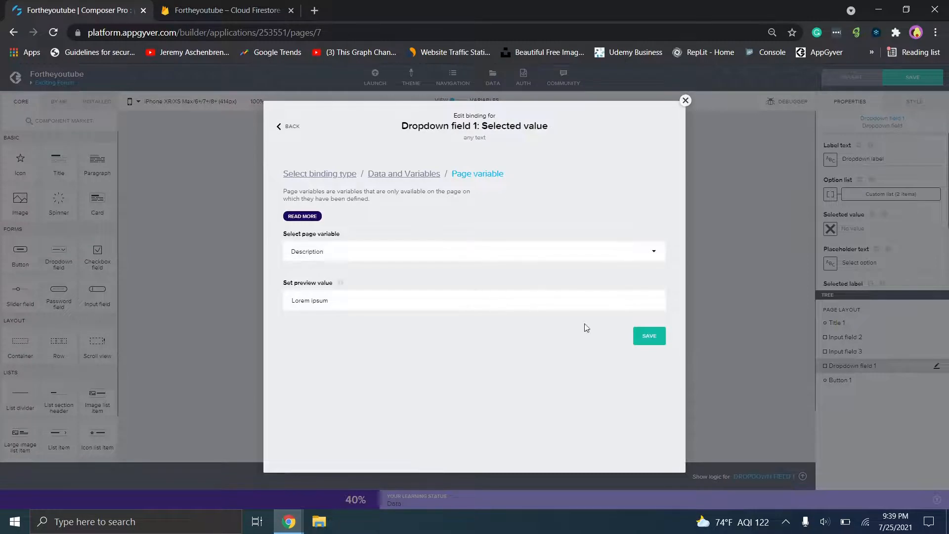
left_click(644, 336)
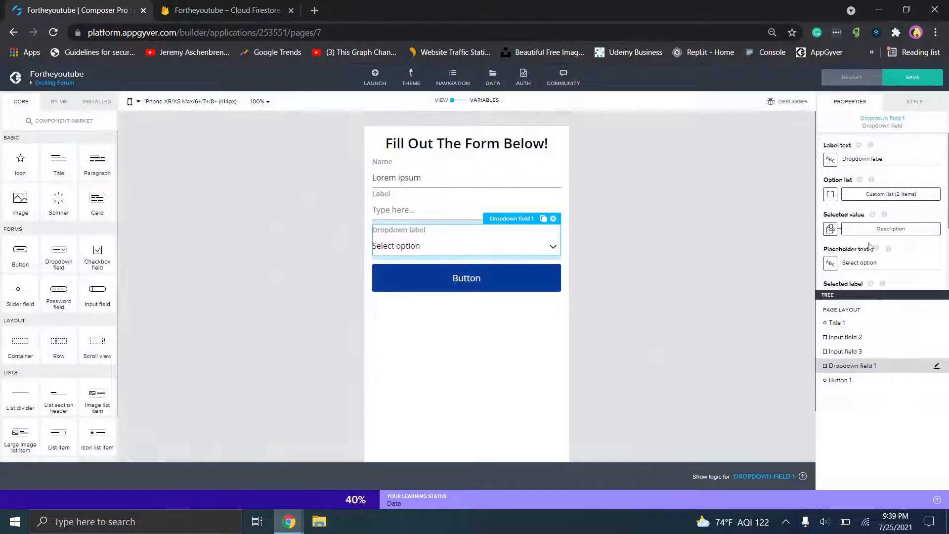
- Review the dropdown's Light and Medium options and move the Label input below the dropdown
left_click(880, 194)
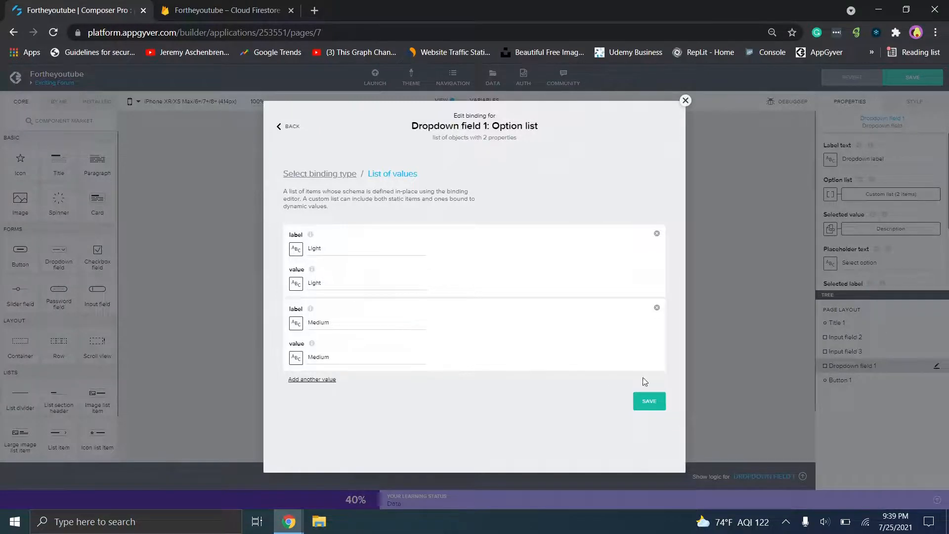
left_click(649, 403)
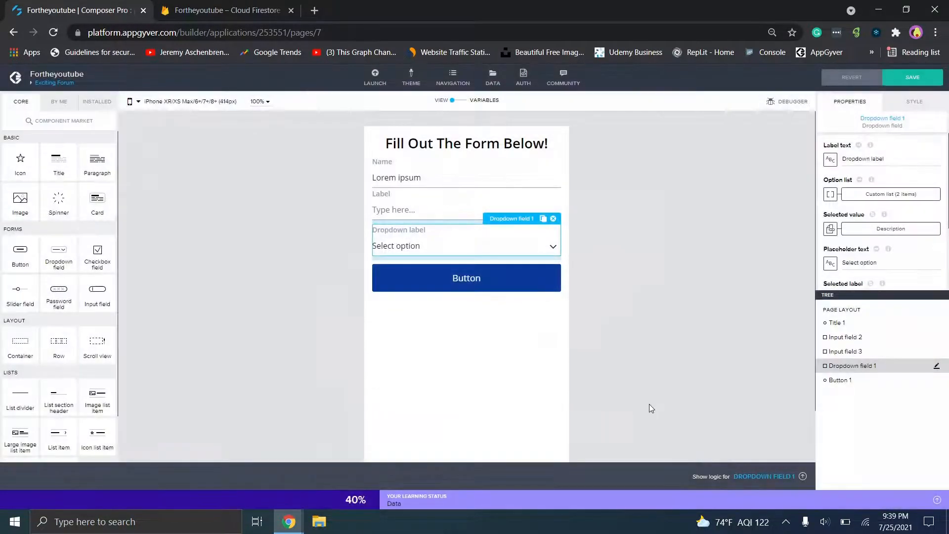
left_click(420, 205)
left_click_drag(423, 232, 426, 253)
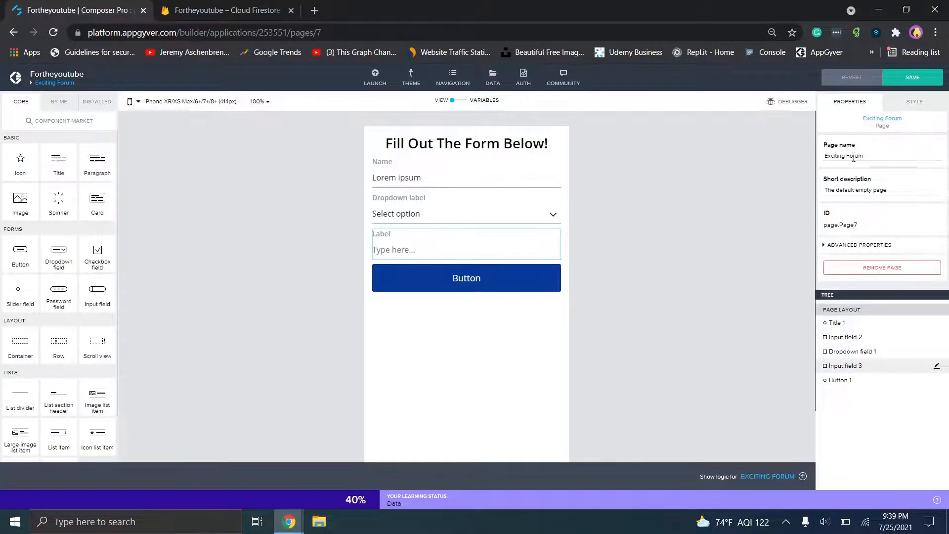
- Relabel the third input 'Image URL' and bind its value to the URL page variable
left_click(513, 232)
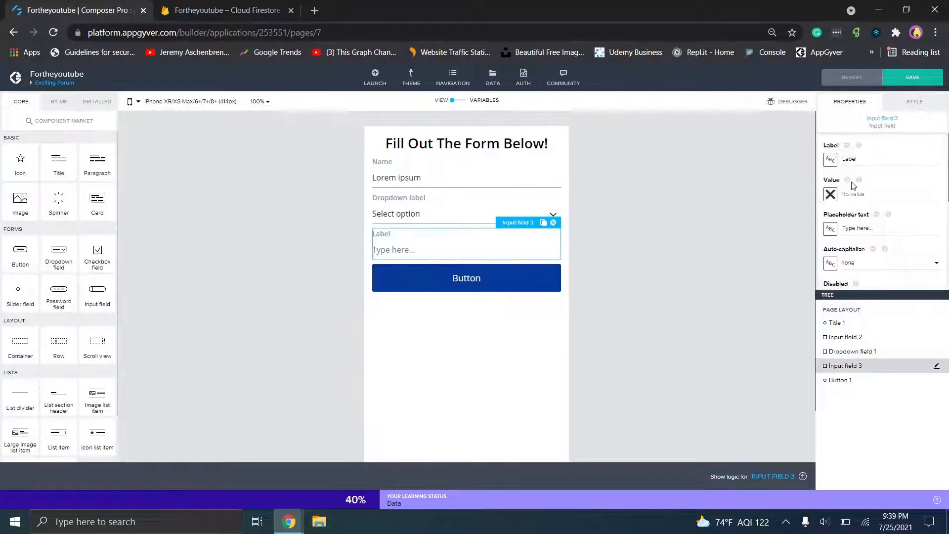
double_click(840, 158)
type("Image URL")
left_click(830, 194)
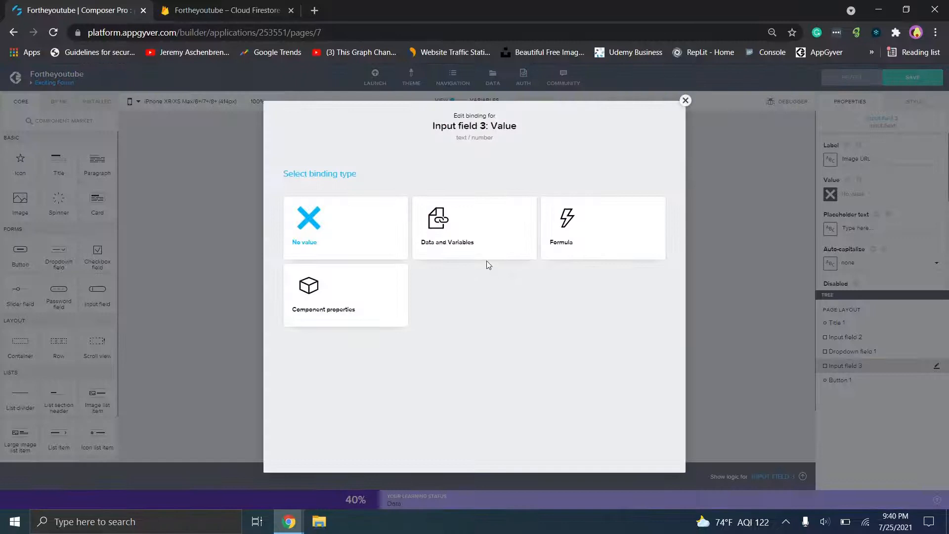
left_click(487, 265)
left_click(508, 263)
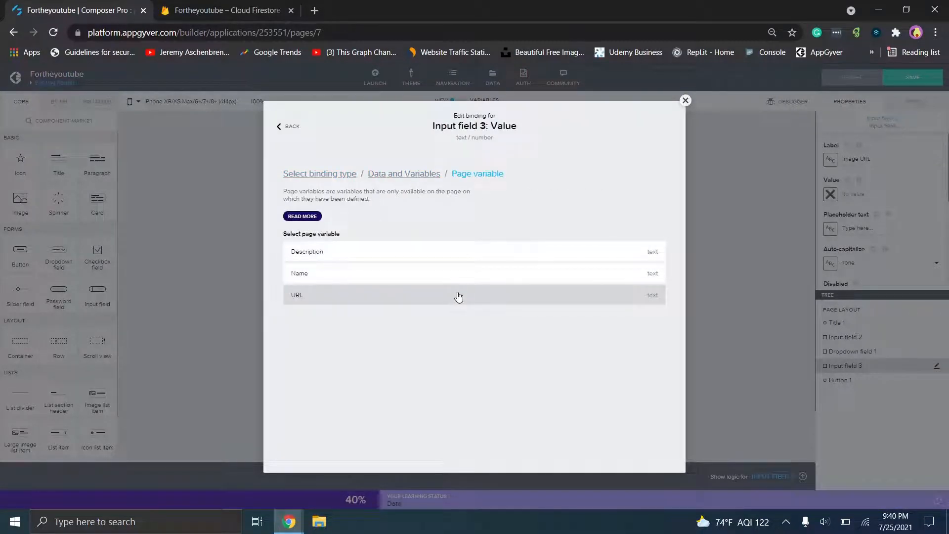
left_click(410, 293)
left_click(647, 338)
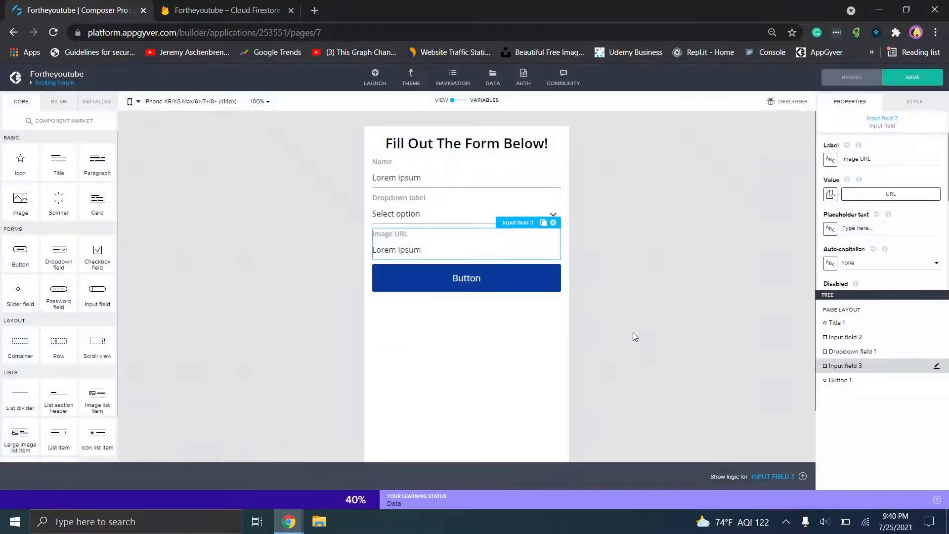
left_click(496, 275)
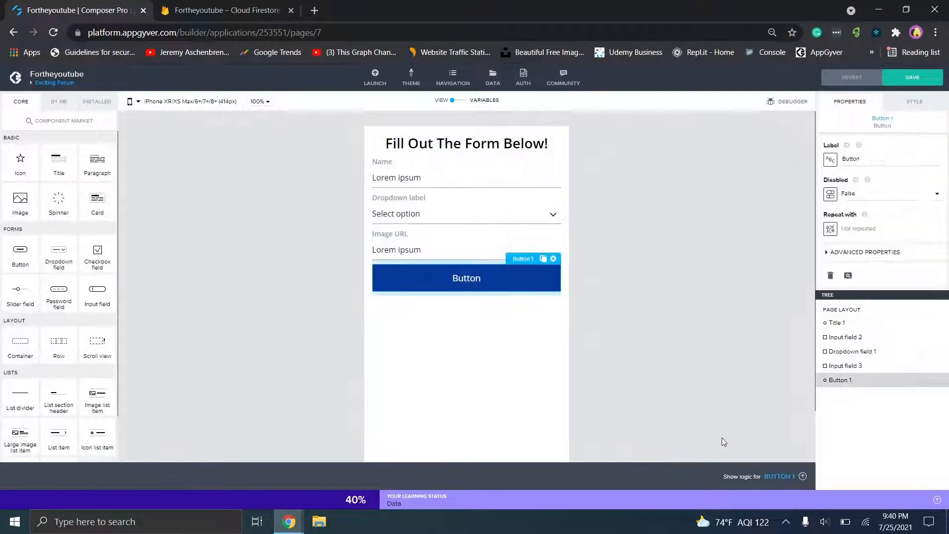
- In the button's logic, start a formula binding for the HTTP request node's URL
left_click(769, 476)
left_click(430, 353)
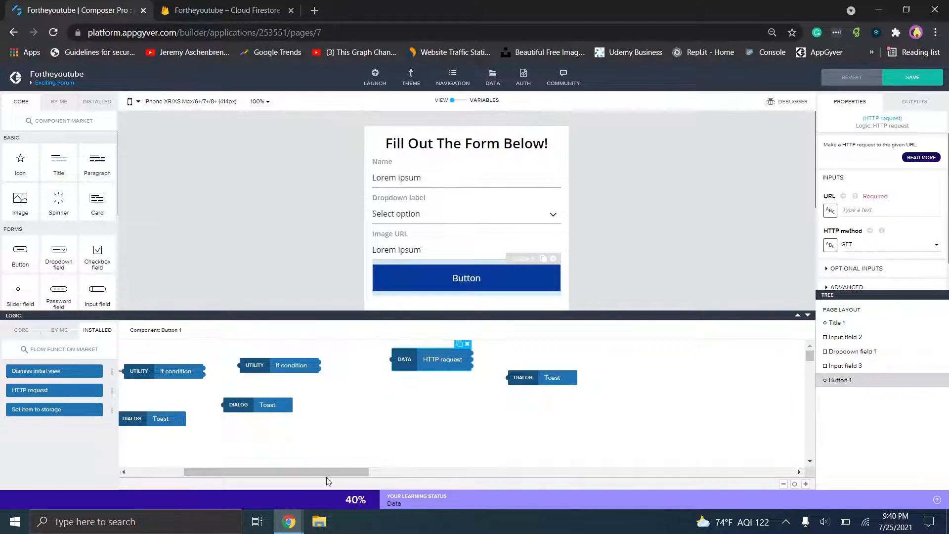
left_click_drag(323, 468, 424, 398)
left_click(431, 351)
left_click(835, 212)
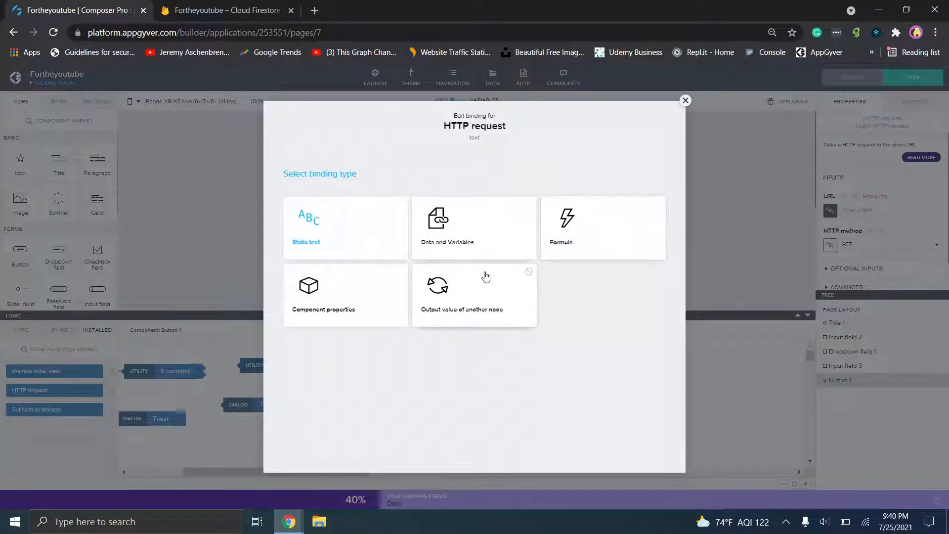
left_click(558, 245)
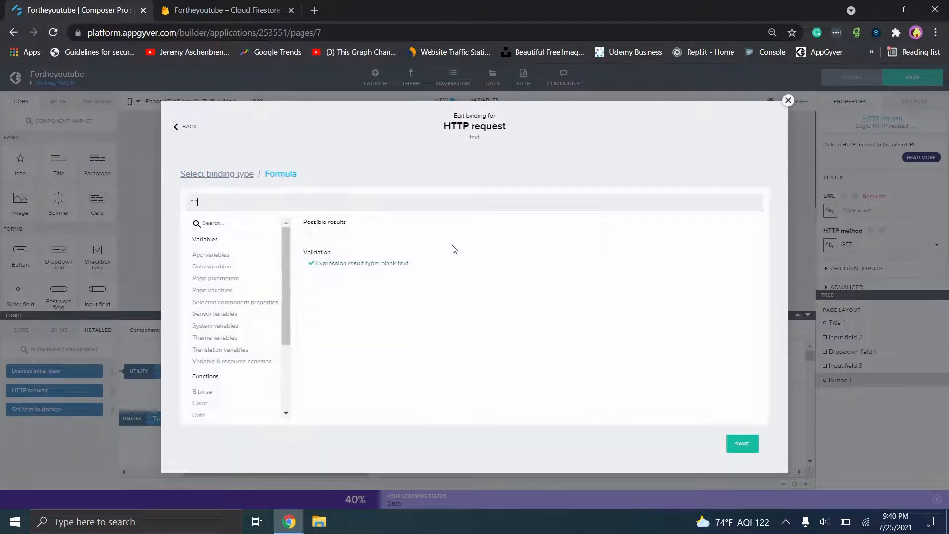
- Set the URL formula to the Firestore documents URL + pageVars.Description and save it
type("\"https://firestore.googleapis.com/v1/projects/forthe-696a7/databases/(default)/documents/Forum1\"")
type("\"")
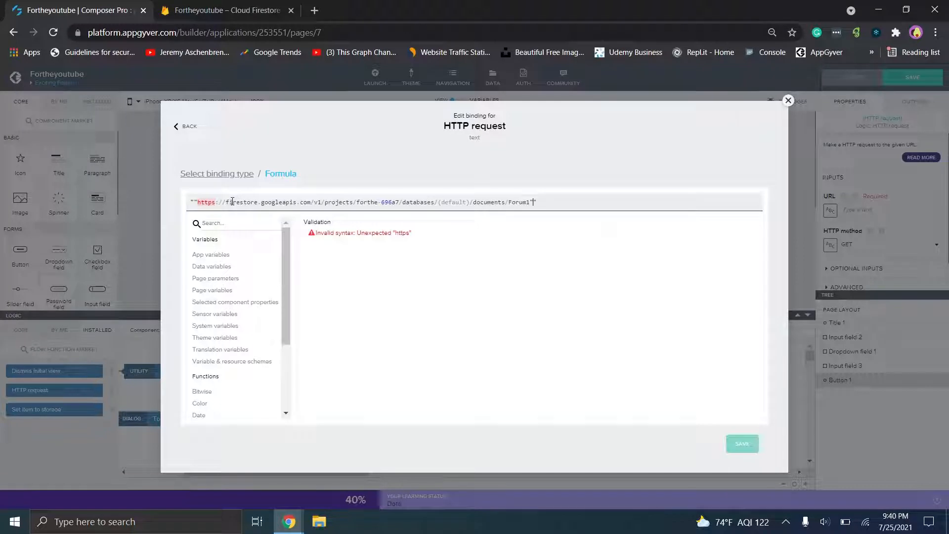
key("BackSpace")
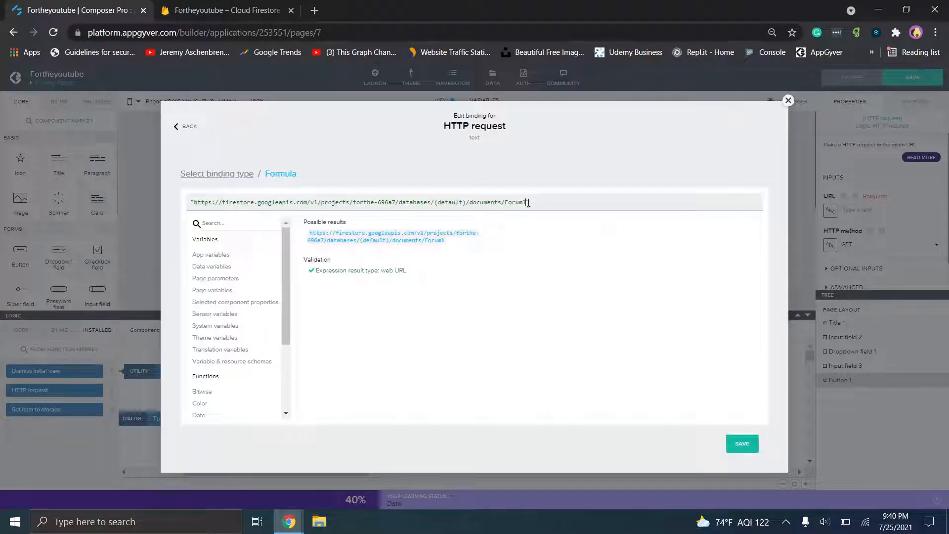
key("BackSpace")
key("BackSpace")
type("+")
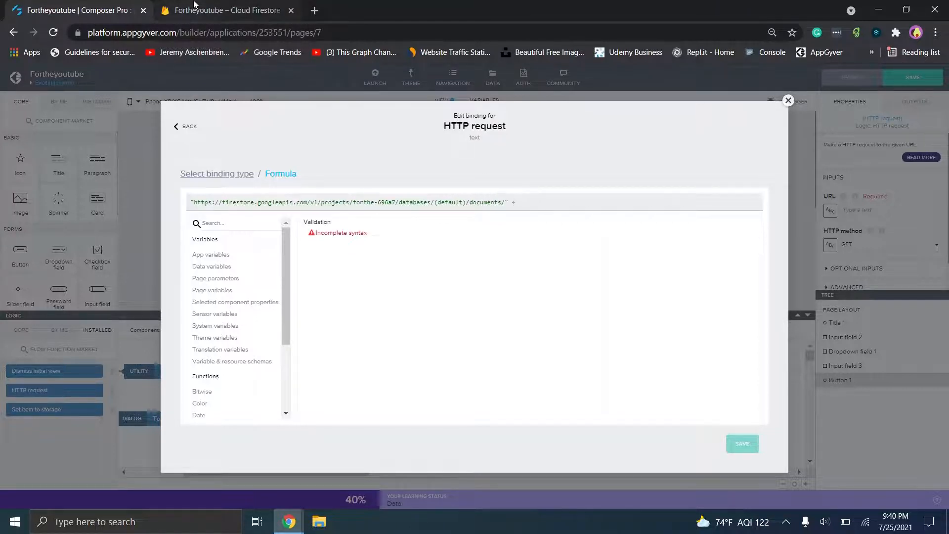
left_click(225, 11)
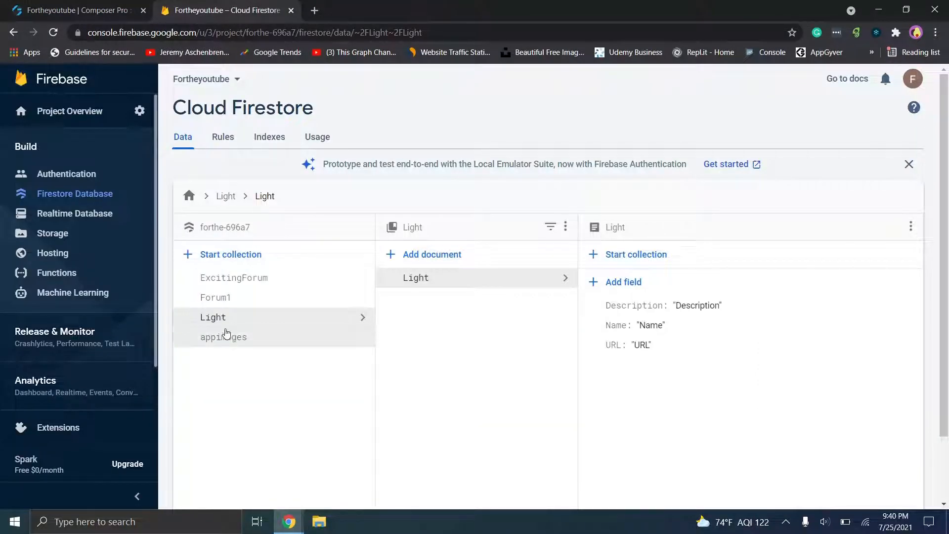
left_click(74, 10)
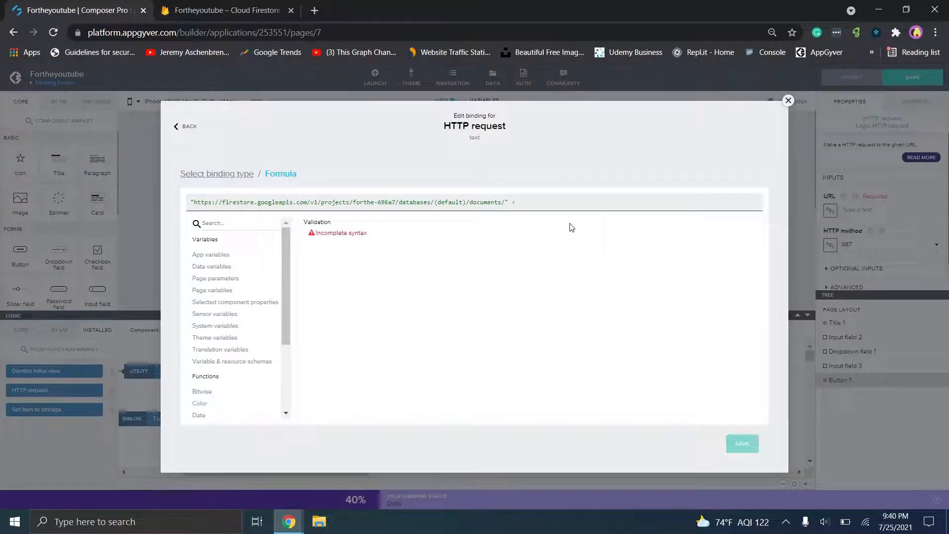
type("app")
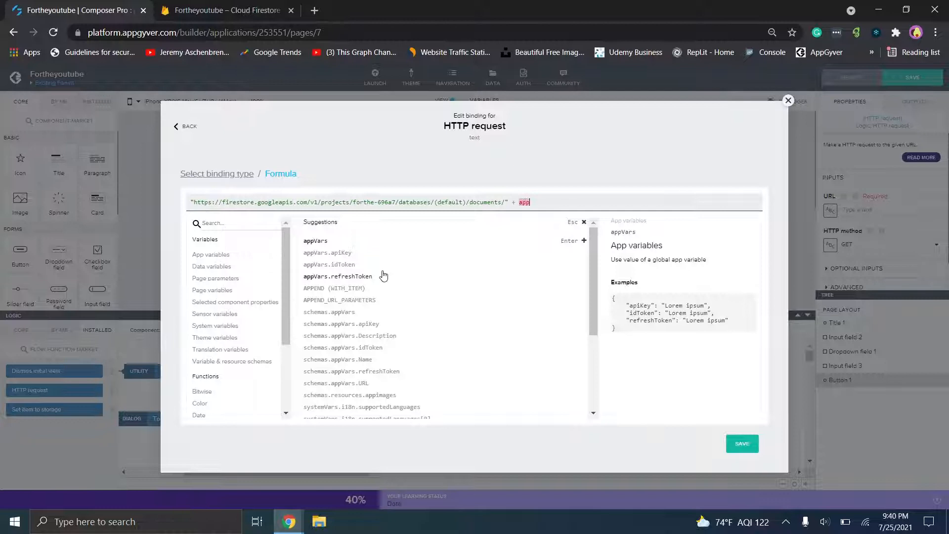
key("BackSpace")
key("BackSpace")
key("BackSpace")
type("page")
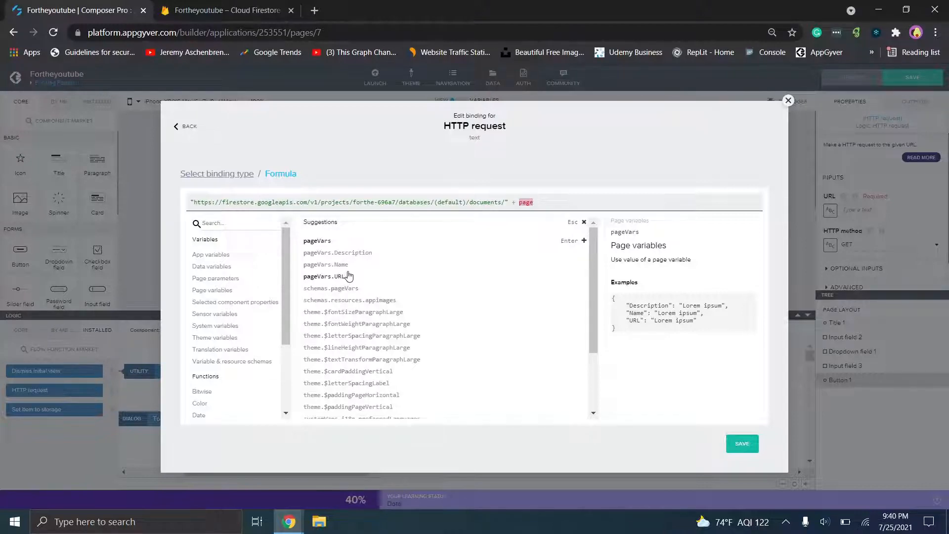
left_click(348, 253)
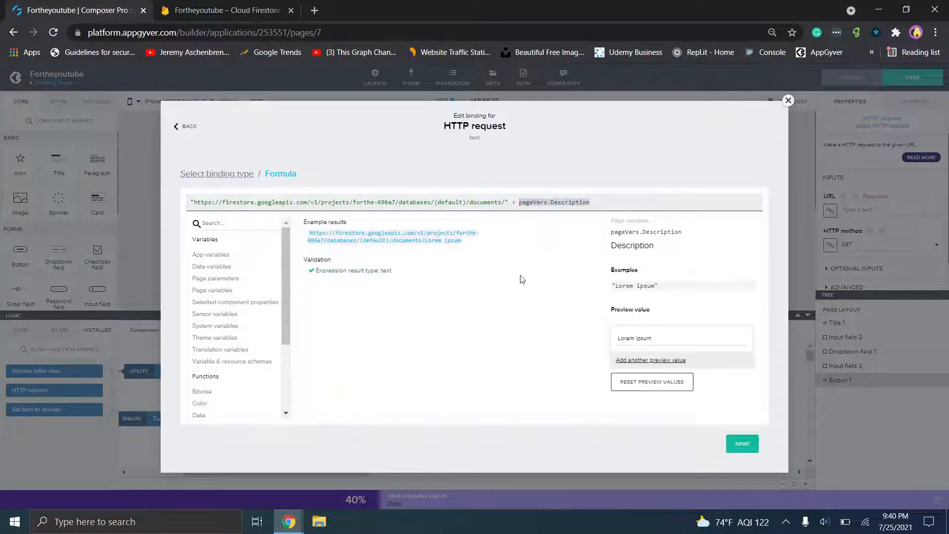
left_click(743, 444)
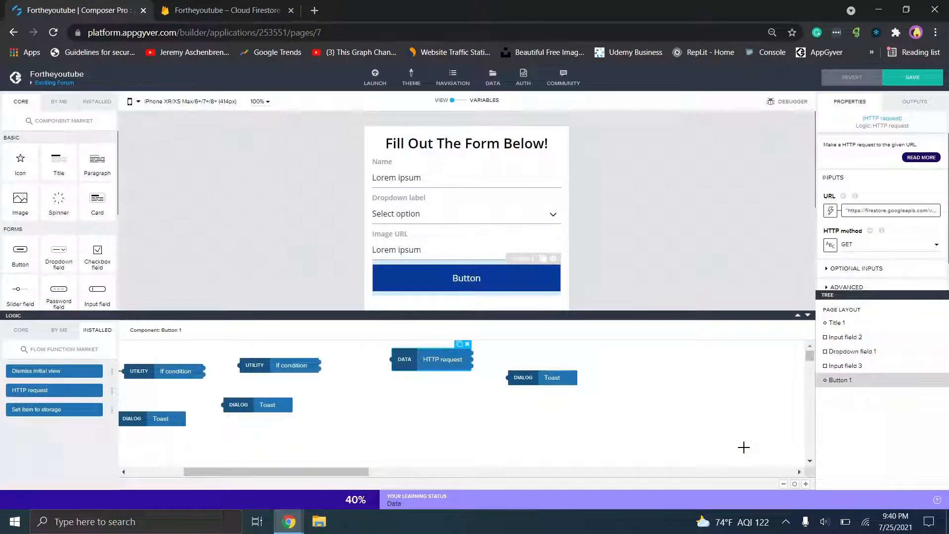
- Delete the old If condition and Toast nodes and wire Component tap → HTTP request → Toast
left_click_drag(289, 473, 196, 489)
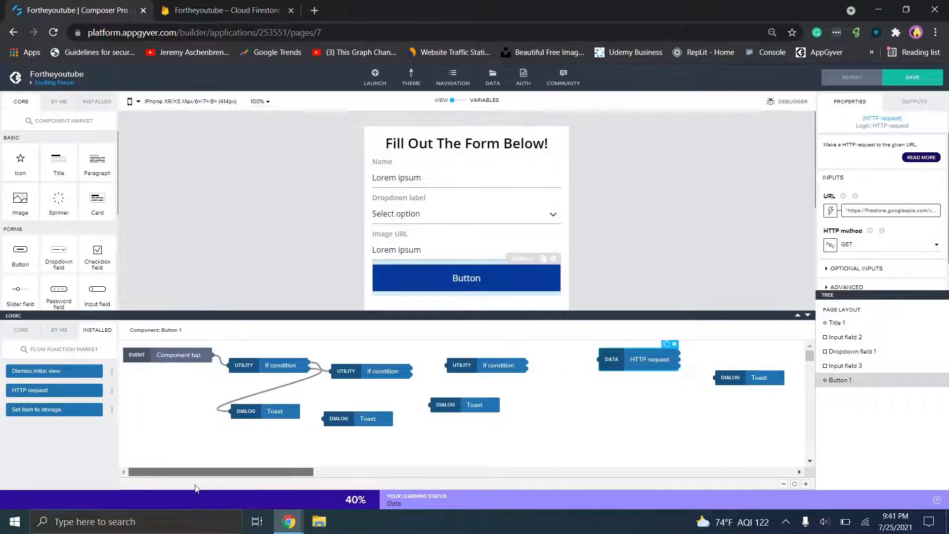
left_click_drag(546, 449, 240, 353)
key("Delete")
left_click_drag(624, 362, 330, 369)
left_click_drag(745, 376, 464, 374)
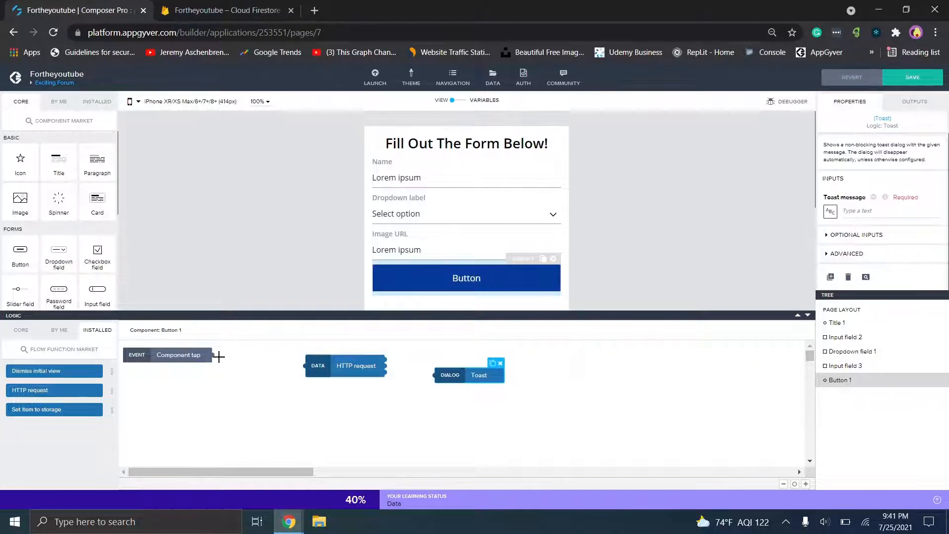
left_click_drag(214, 356, 303, 365)
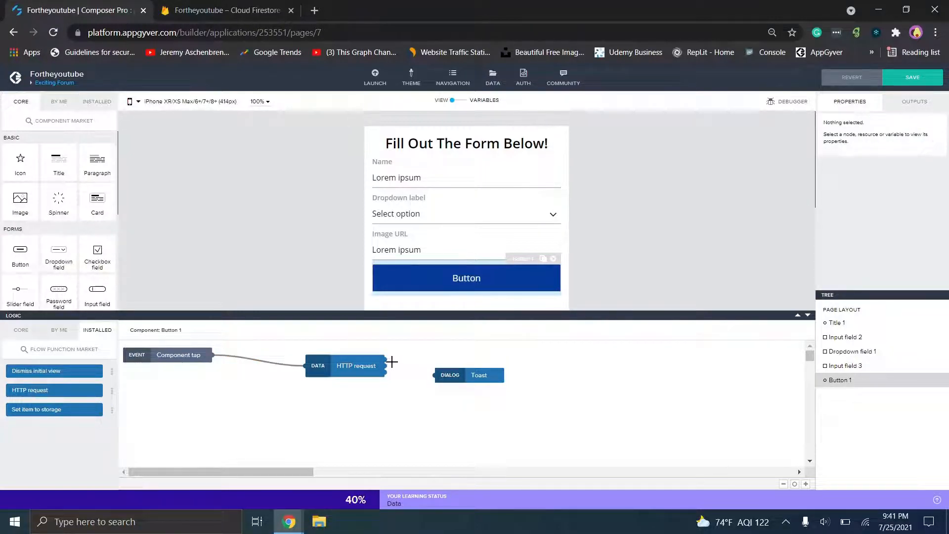
left_click_drag(383, 360, 434, 376)
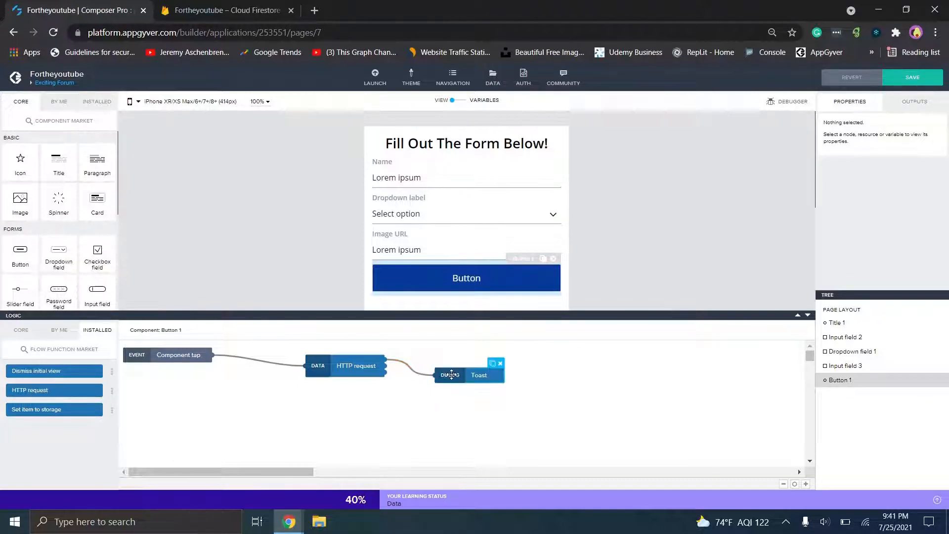
- Set the toast message to 'Submitted!' and save the app
left_click(876, 213)
type("Submitted")
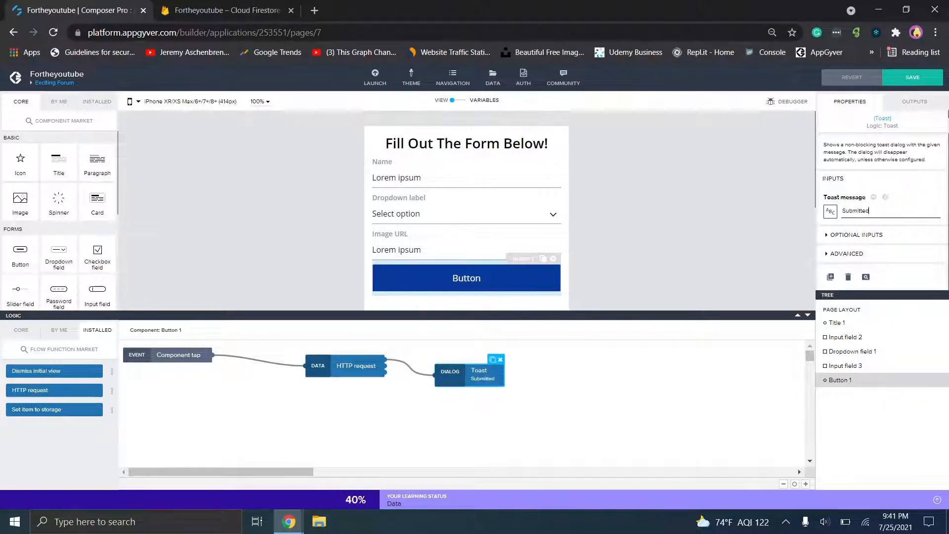
type("!")
left_click(901, 75)
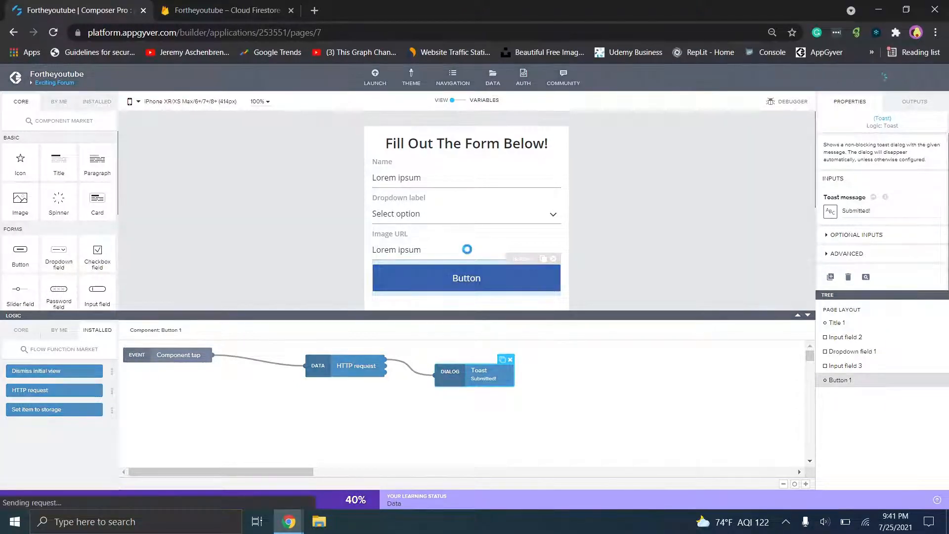
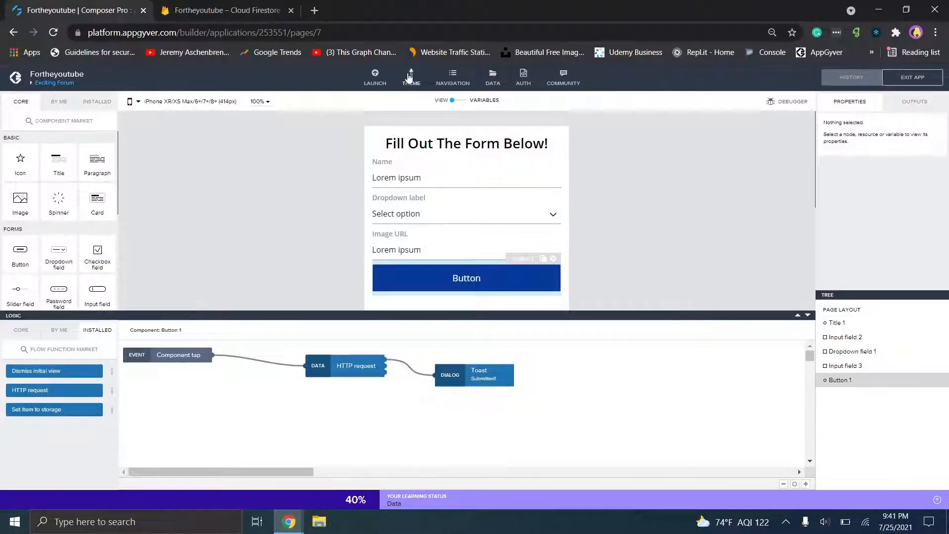
- Add a 'Log in' navigation item that opens Exciting Forum, with a folder icon
left_click(450, 81)
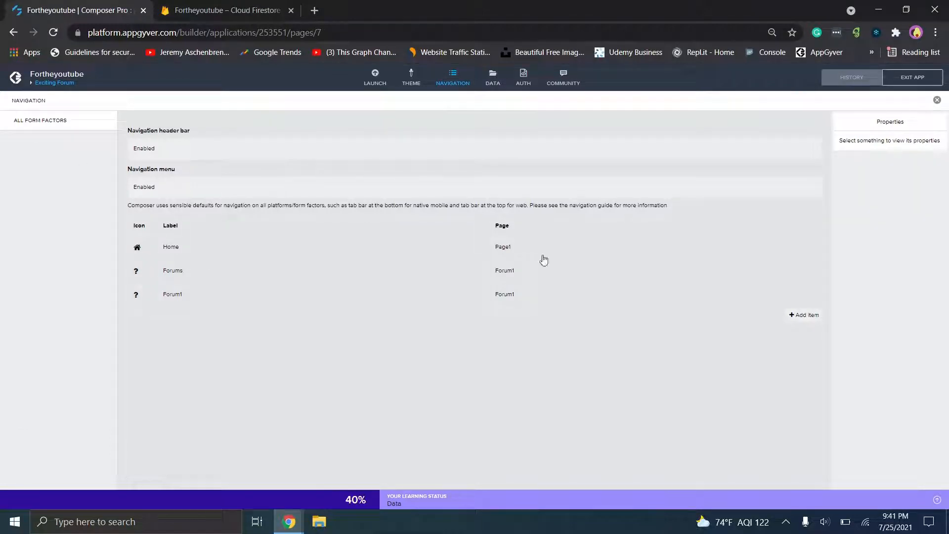
left_click(805, 321)
left_click(292, 325)
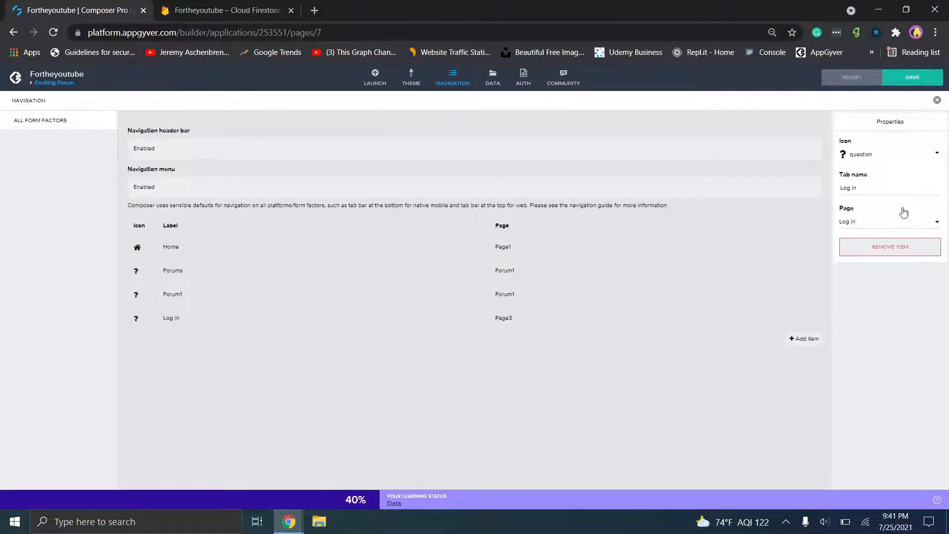
left_click(865, 220)
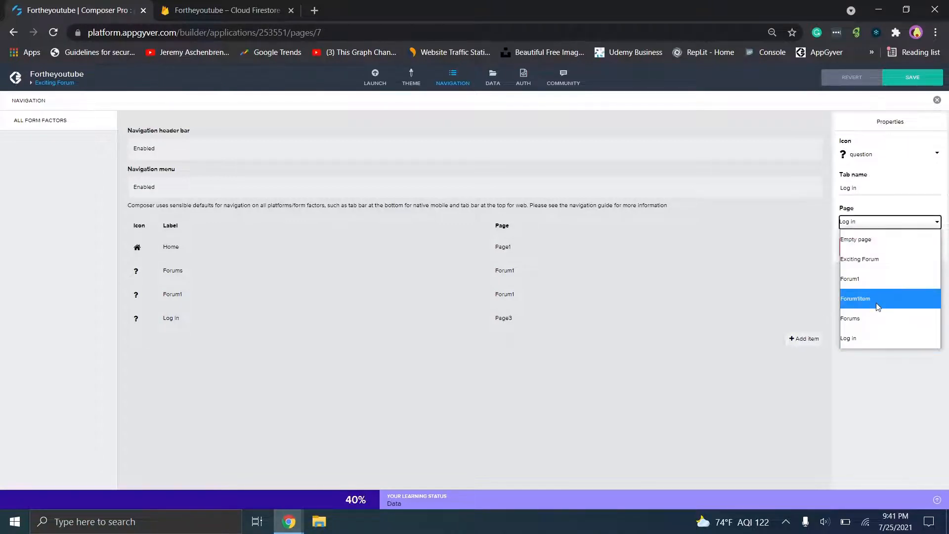
left_click(871, 265)
left_click(847, 156)
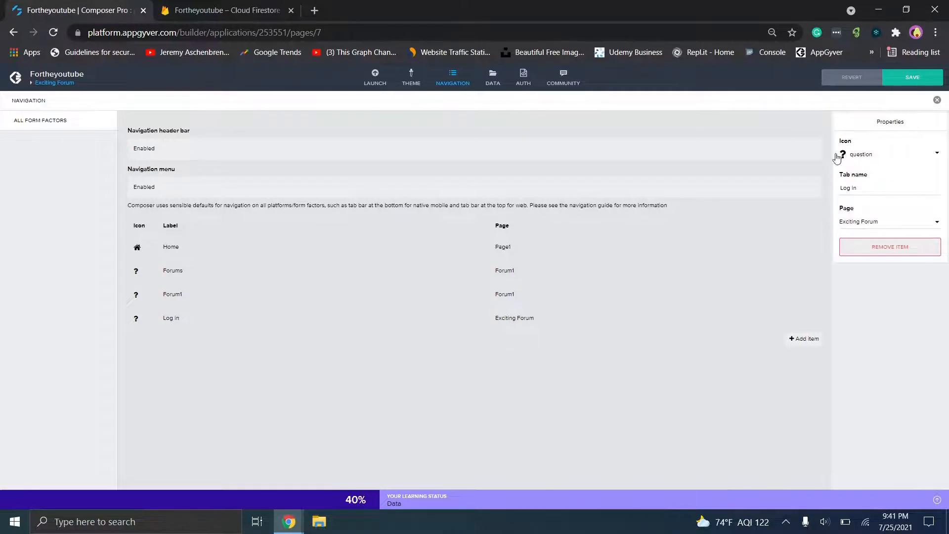
left_click(470, 328)
- Change Forum1's navigation icon to arrows and save the app
left_click(138, 298)
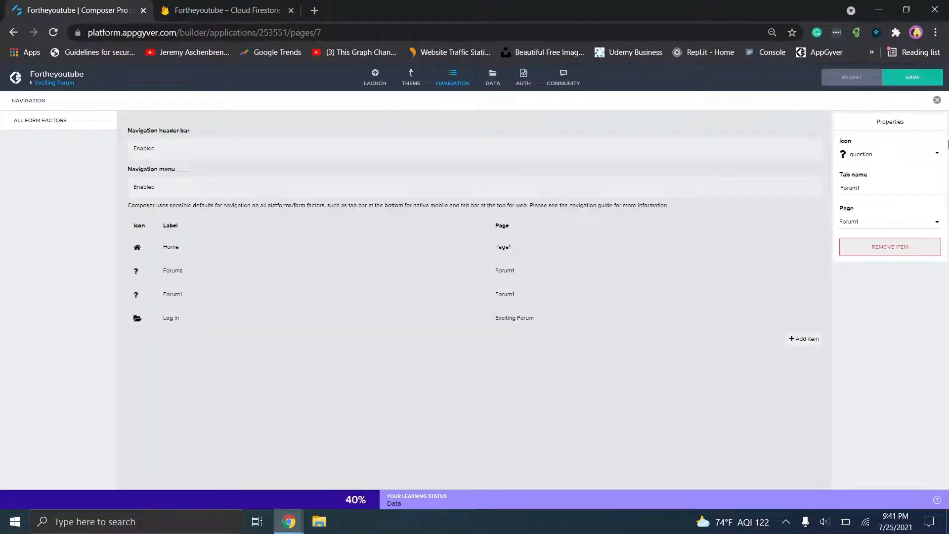
left_click(845, 154)
left_click(481, 246)
left_click(860, 155)
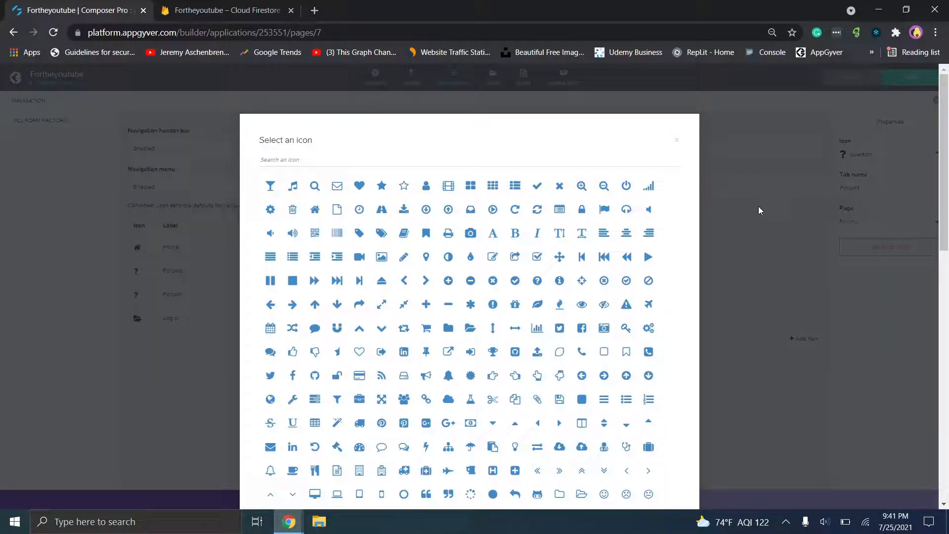
left_click(559, 257)
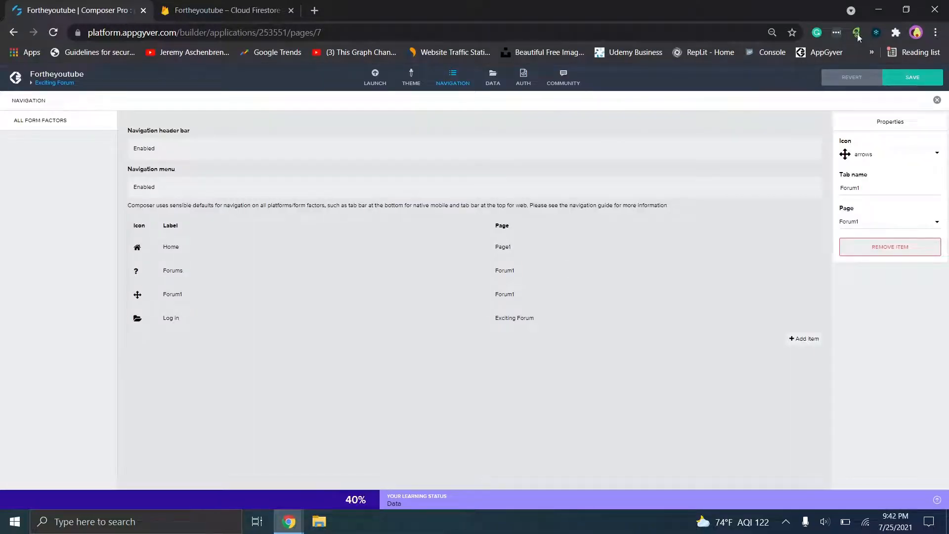
left_click(904, 75)
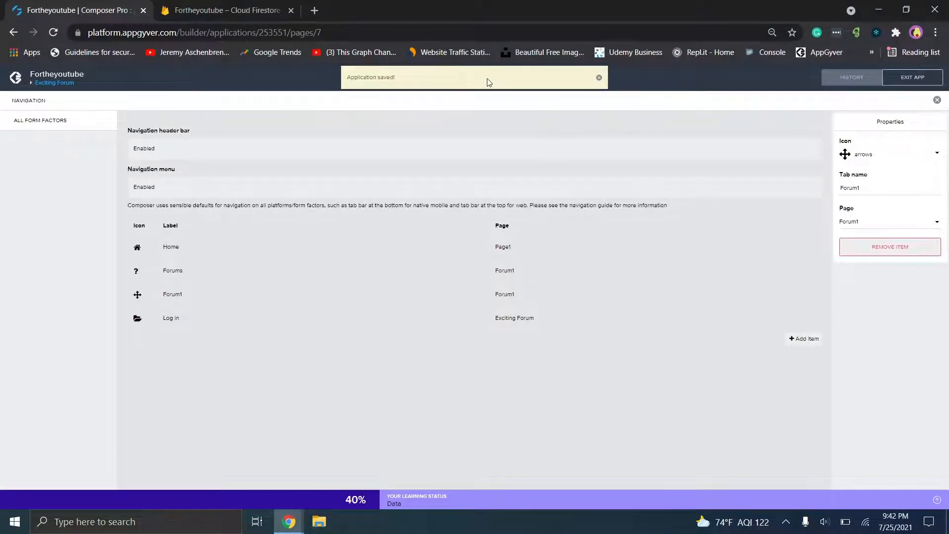
left_click(459, 83)
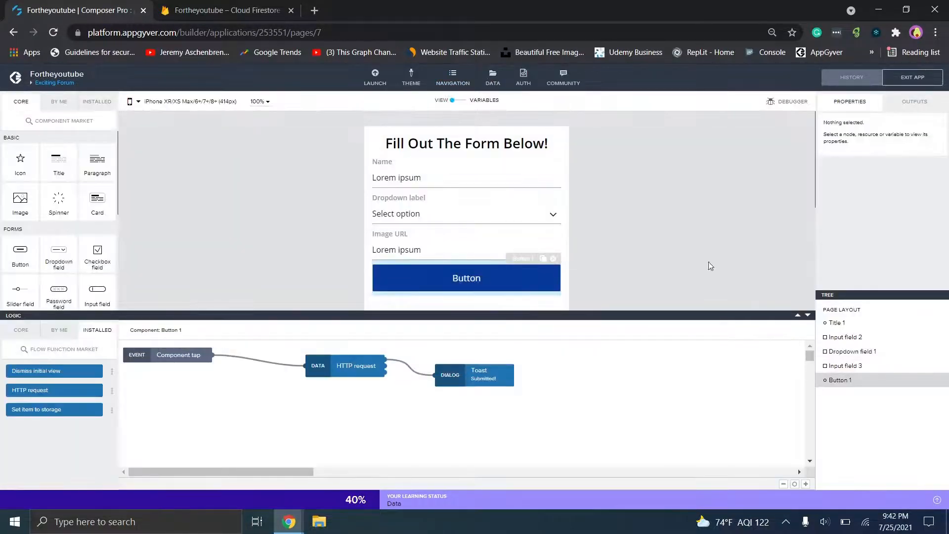
- Open the Fortheyoutube app preview in a phone-sized DevTools device view
left_click(808, 315)
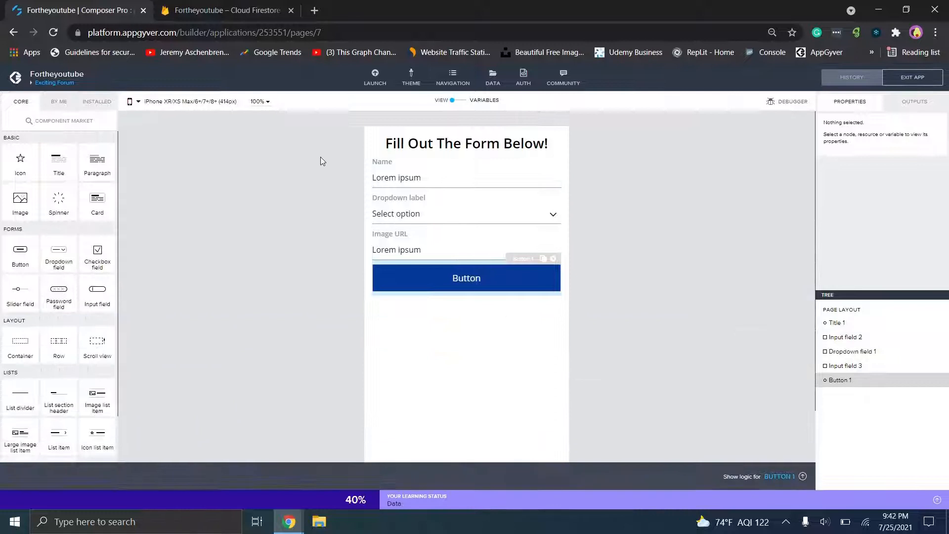
left_click(377, 78)
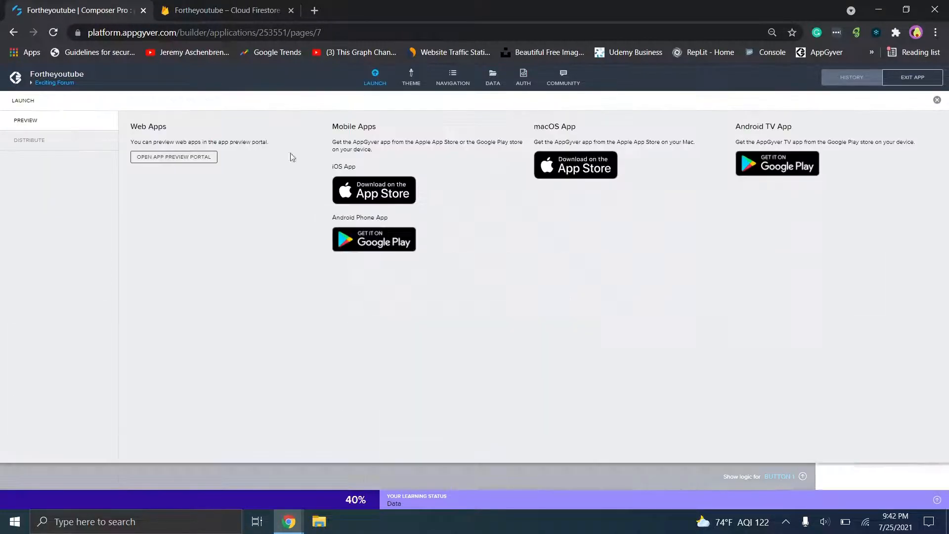
left_click(158, 158)
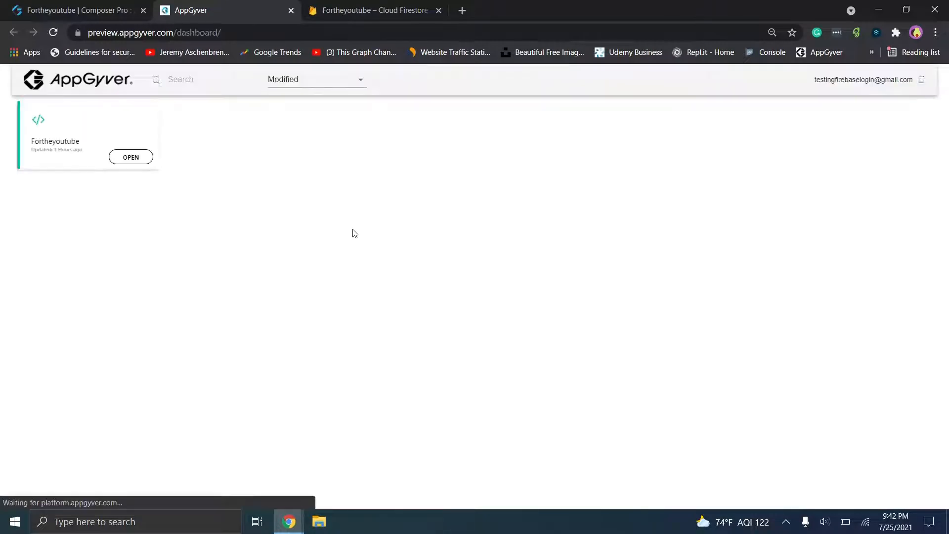
left_click(131, 158)
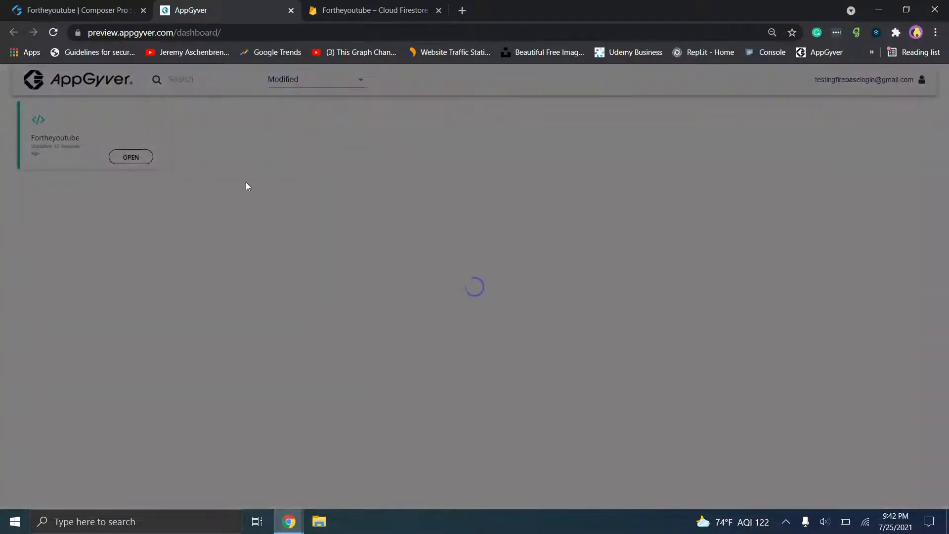
right_click(226, 173)
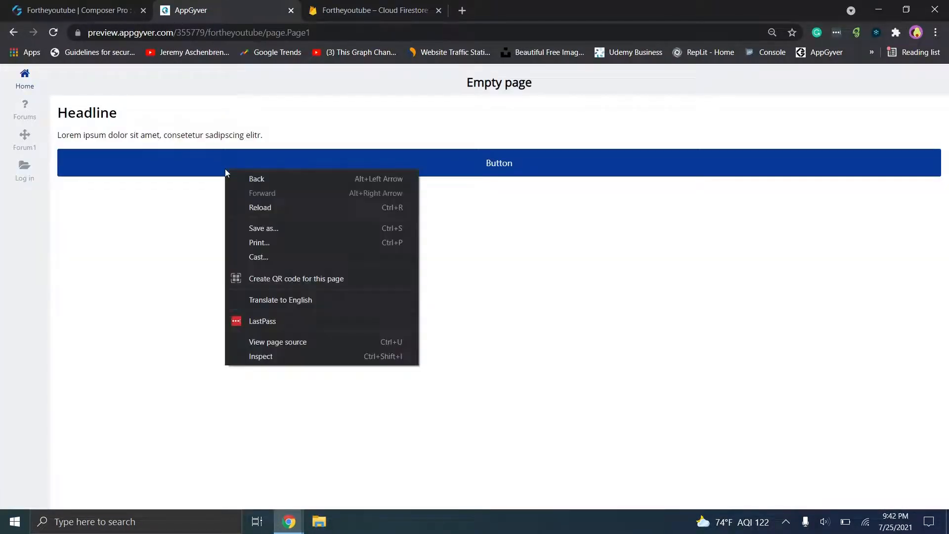
key("Escape")
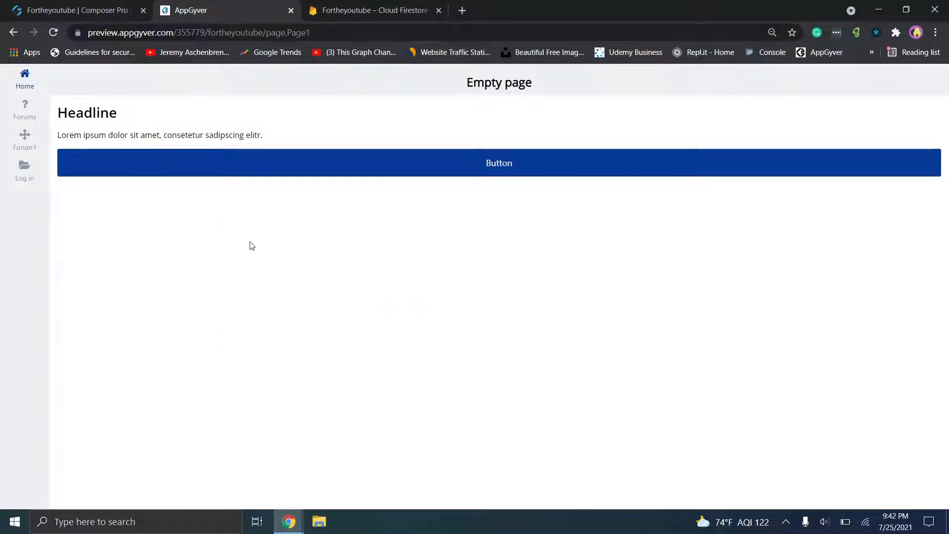
key("ctrl+shift+c")
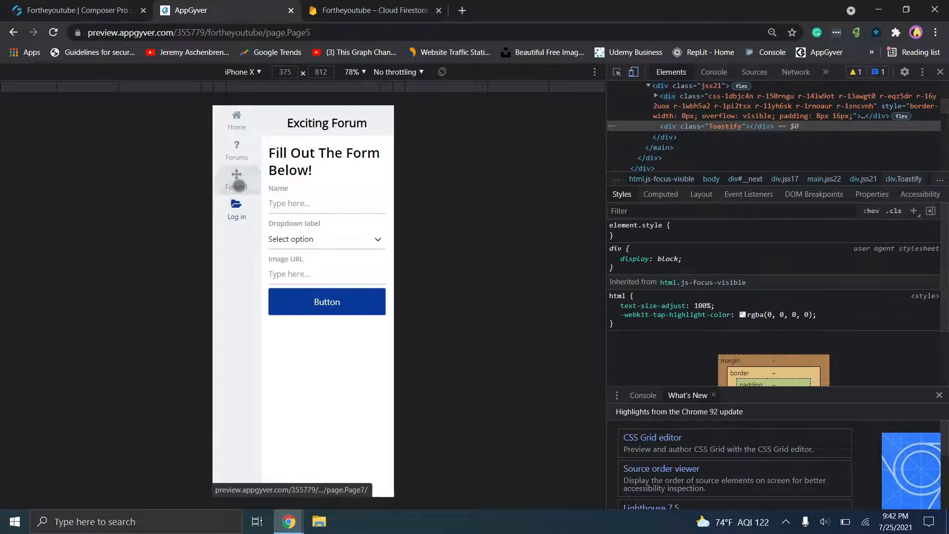
- Go from Forum1 to the Exciting Forum form, then check Firestore's ExcitingForum collection document
left_click(243, 182)
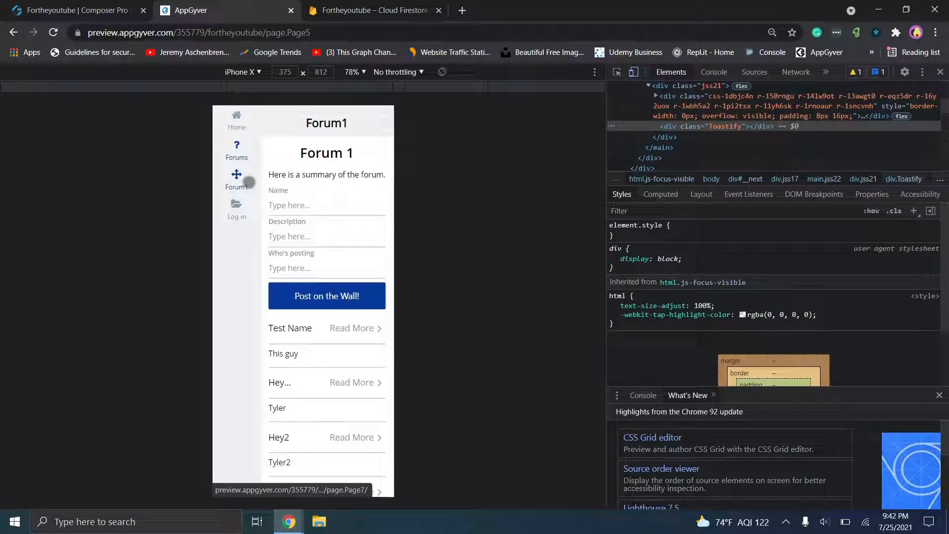
left_click(237, 212)
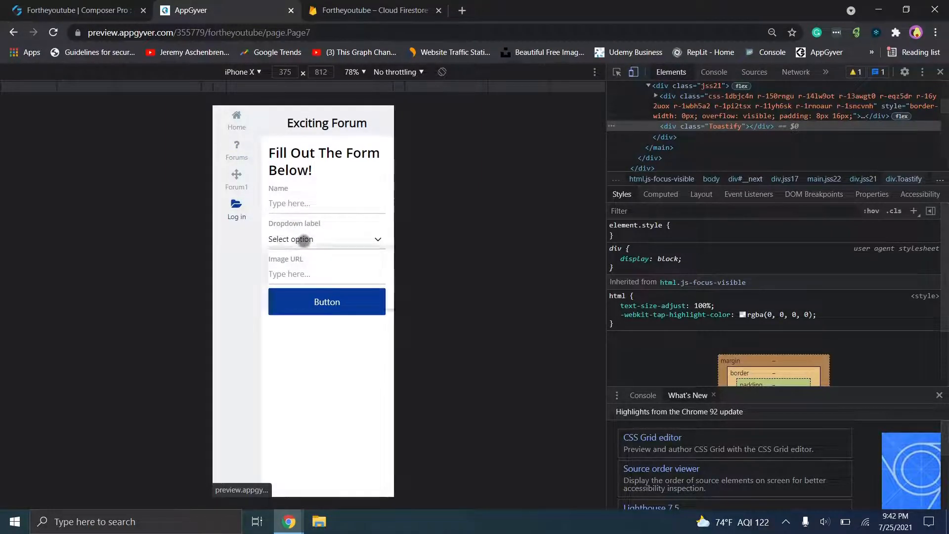
type("Test")
left_click(346, 10)
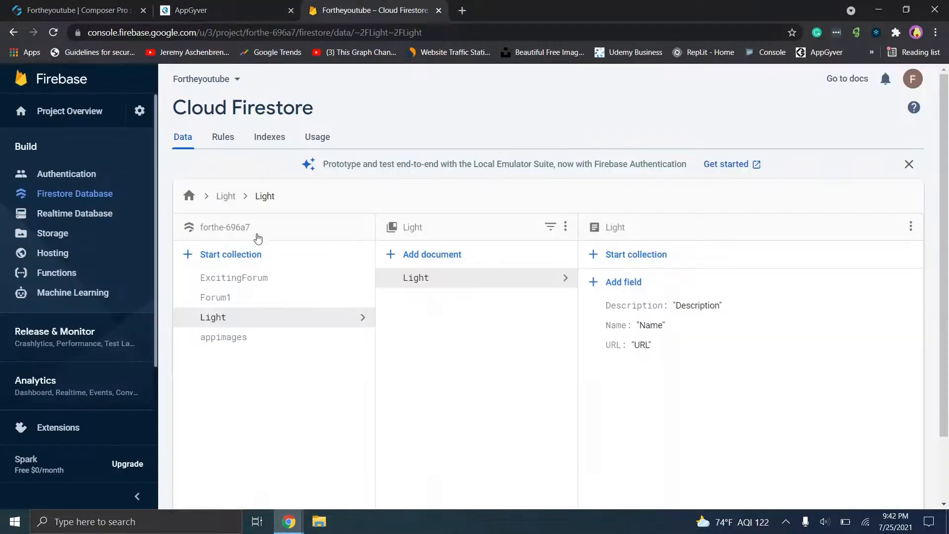
left_click(237, 280)
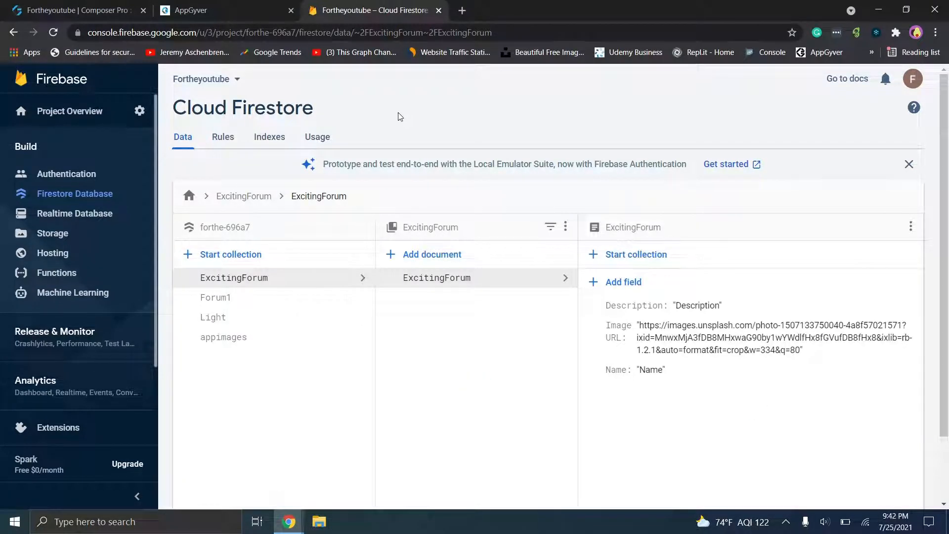
left_click(79, 10)
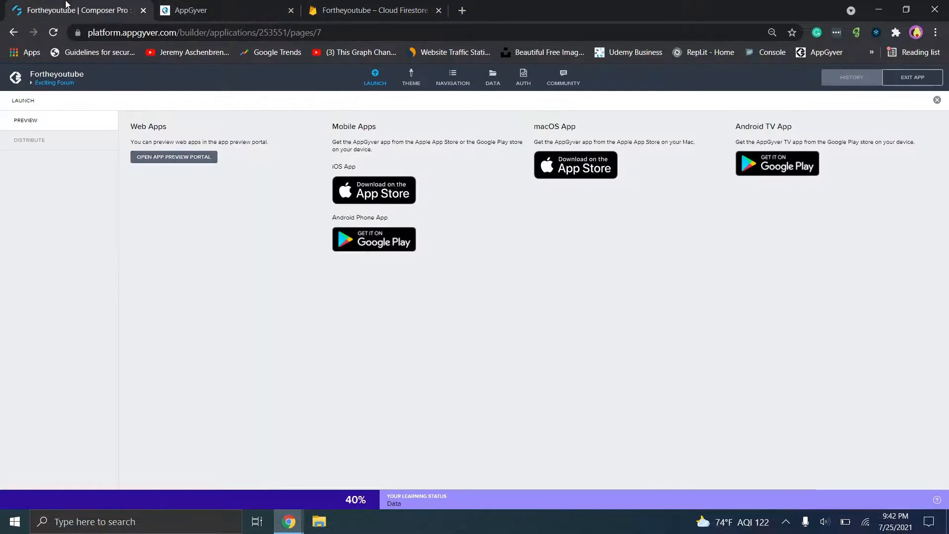
- In the preview's Exciting Forum form, choose Light from the dropdown
left_click(264, 5)
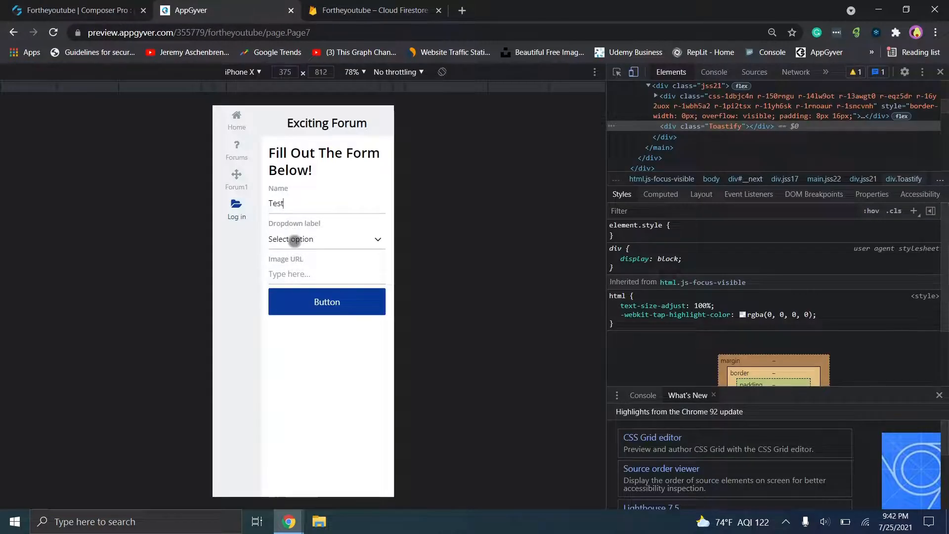
left_click(297, 241)
left_click(300, 272)
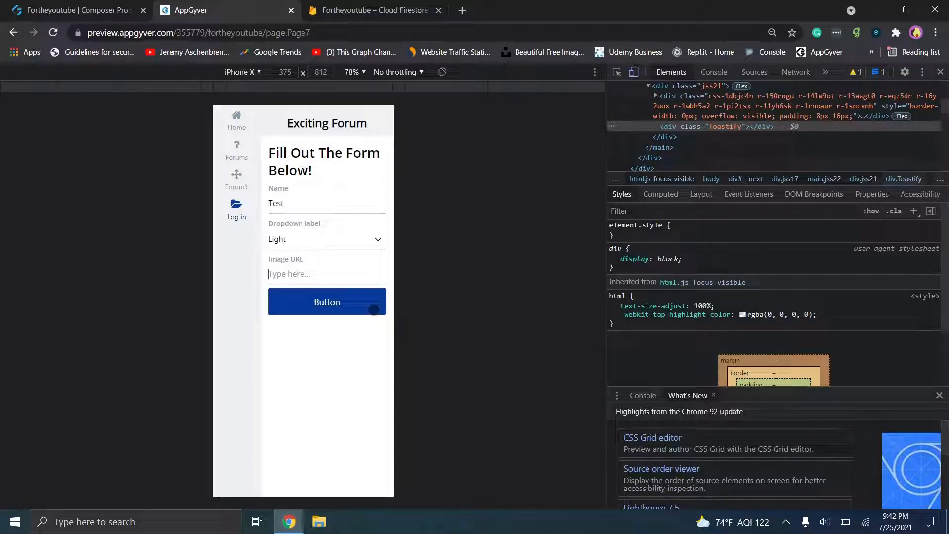
left_click(462, 10)
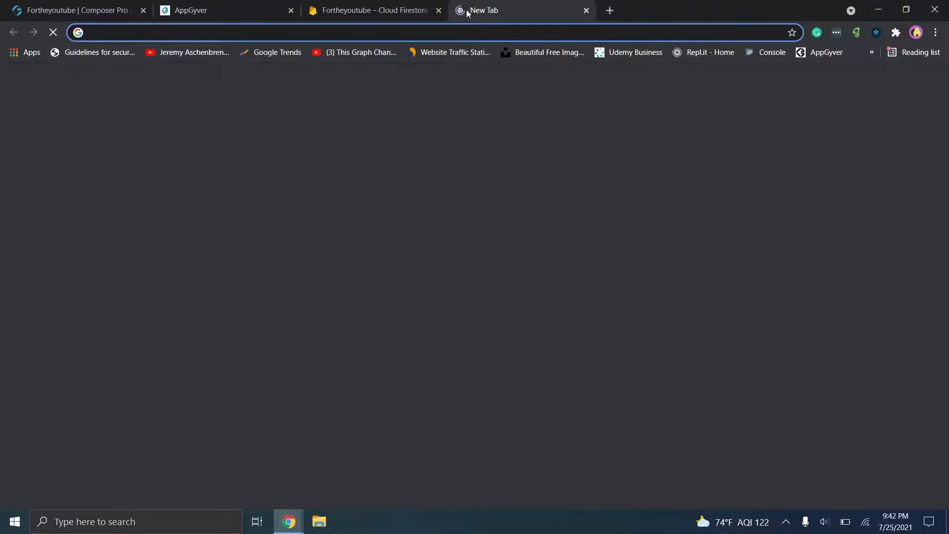
left_click(589, 14)
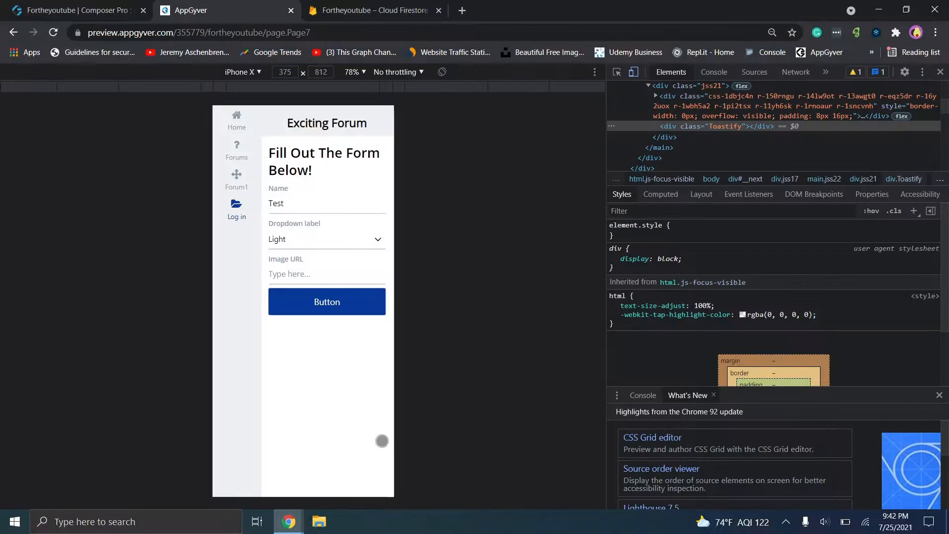
- Load the Unsplash home page in the blank new browser tab
mouse_move(289, 521)
left_click(332, 484)
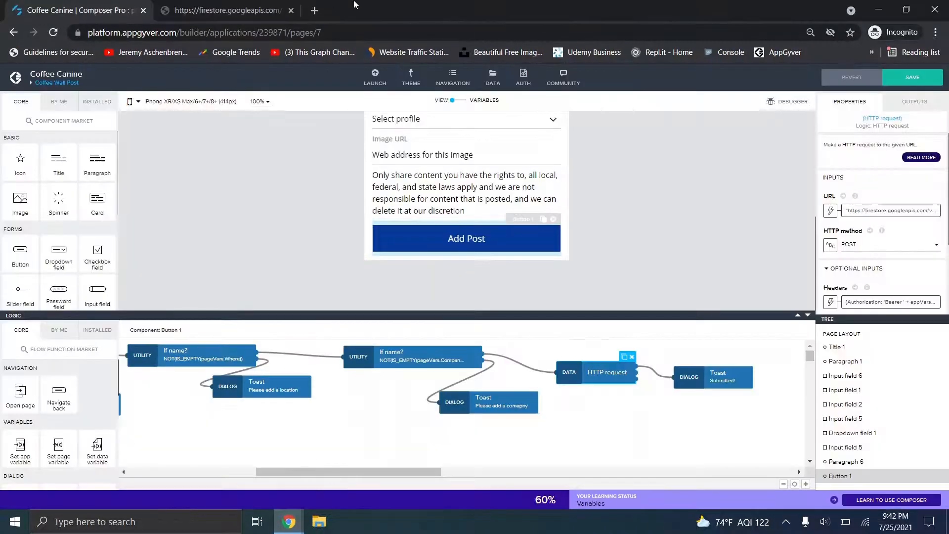
left_click(218, 10)
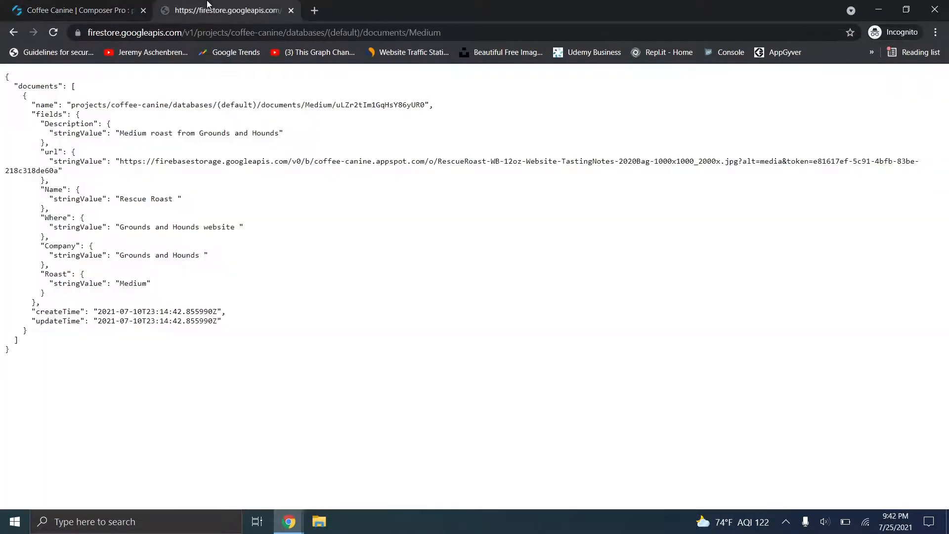
left_click(14, 33)
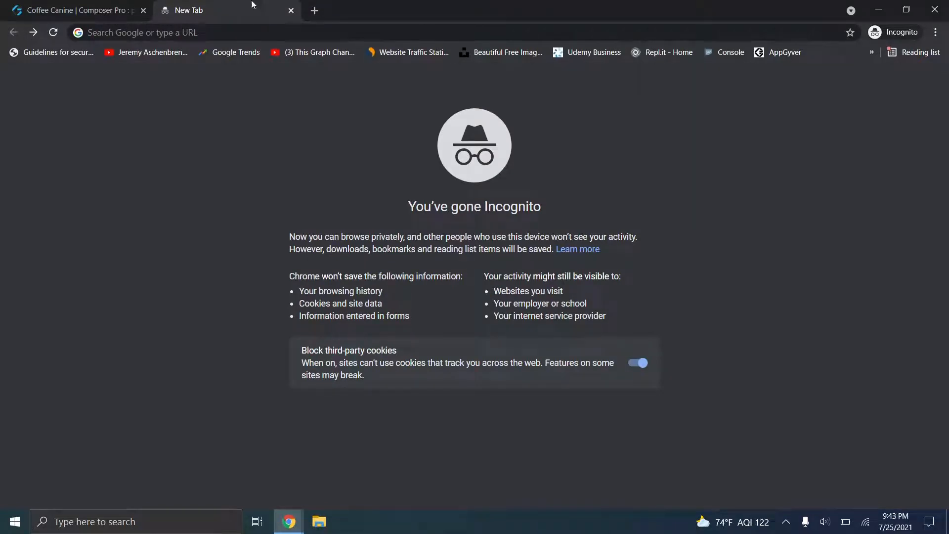
left_click(242, 32)
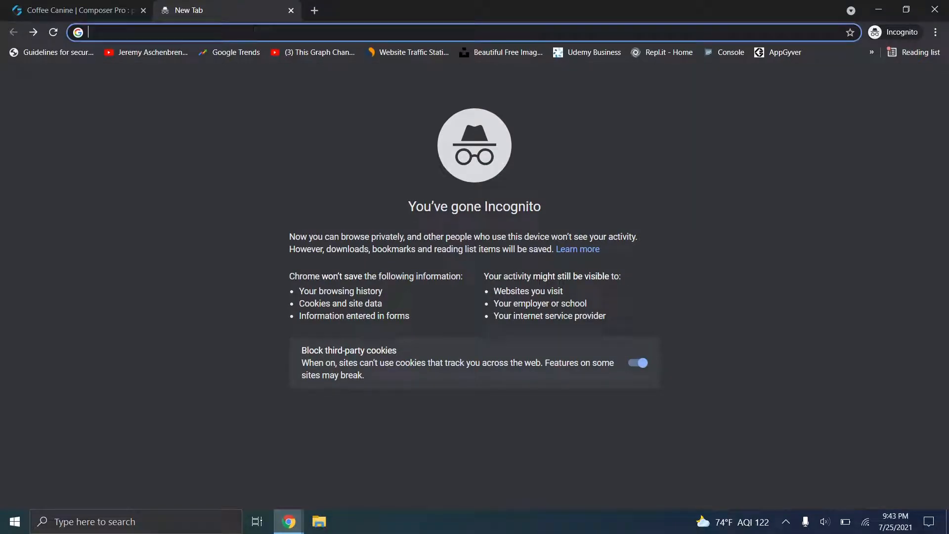
type("unsplash.com")
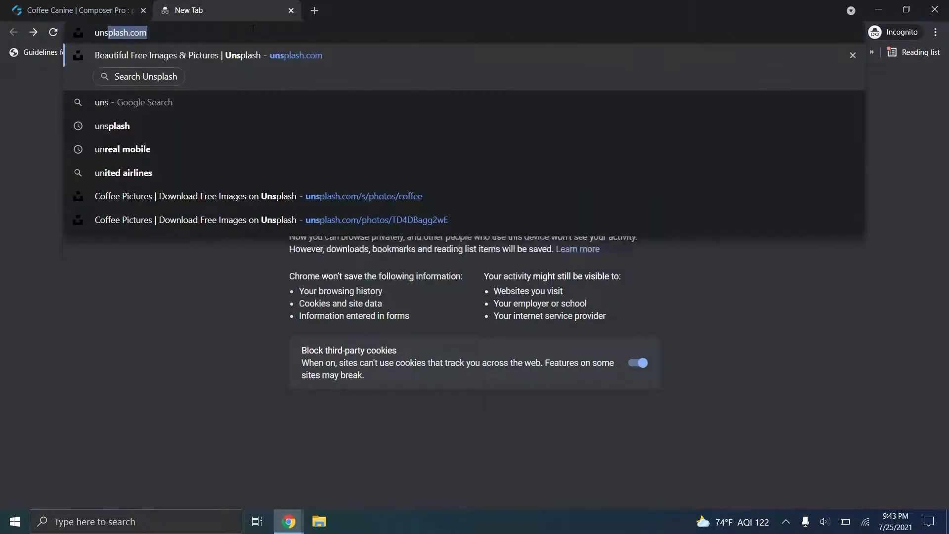
key("Return")
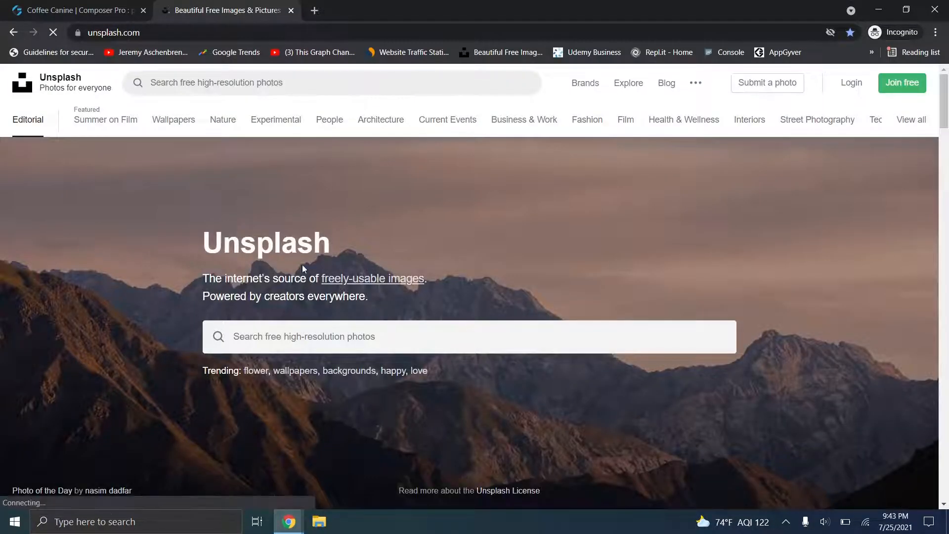
- Search Unsplash for 'coffee' and copy the first photo's image address
left_click(236, 336)
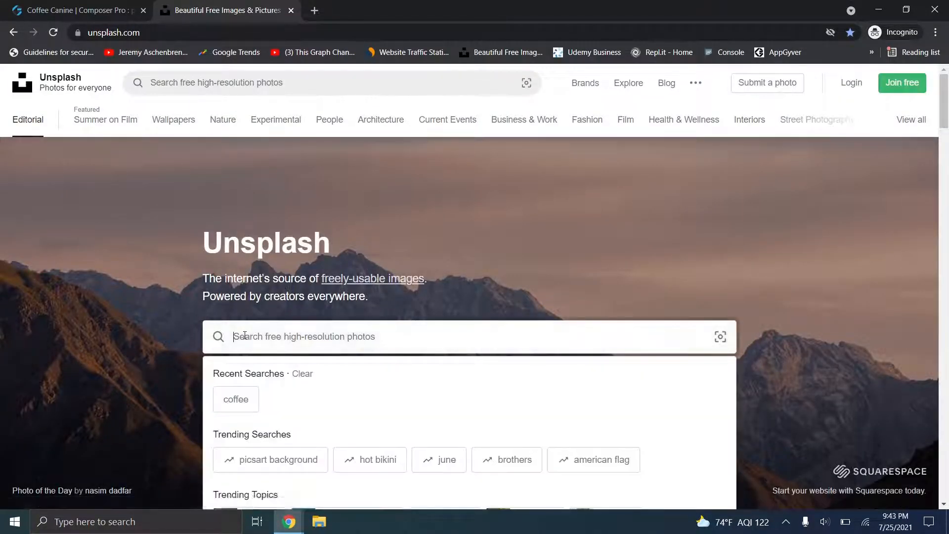
type("coffee")
key("Return")
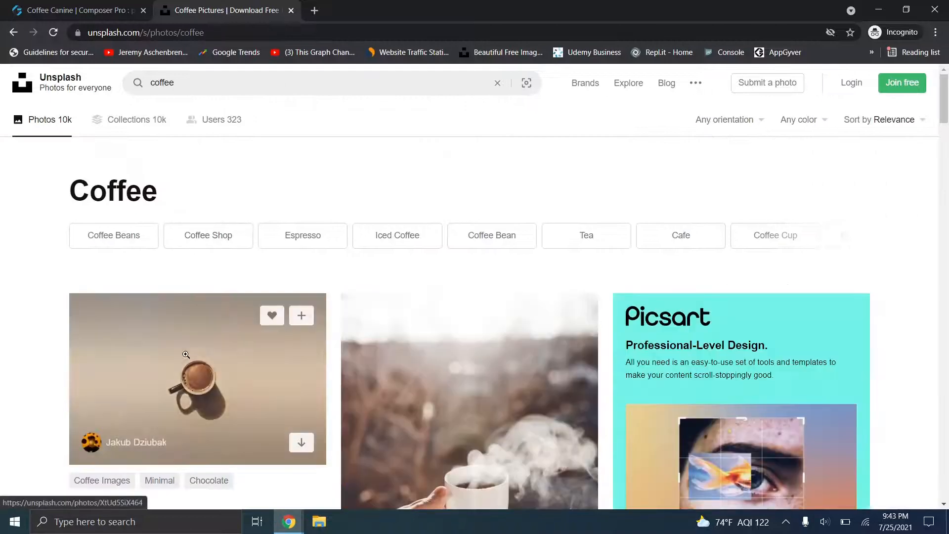
left_click(205, 358)
right_click(388, 258)
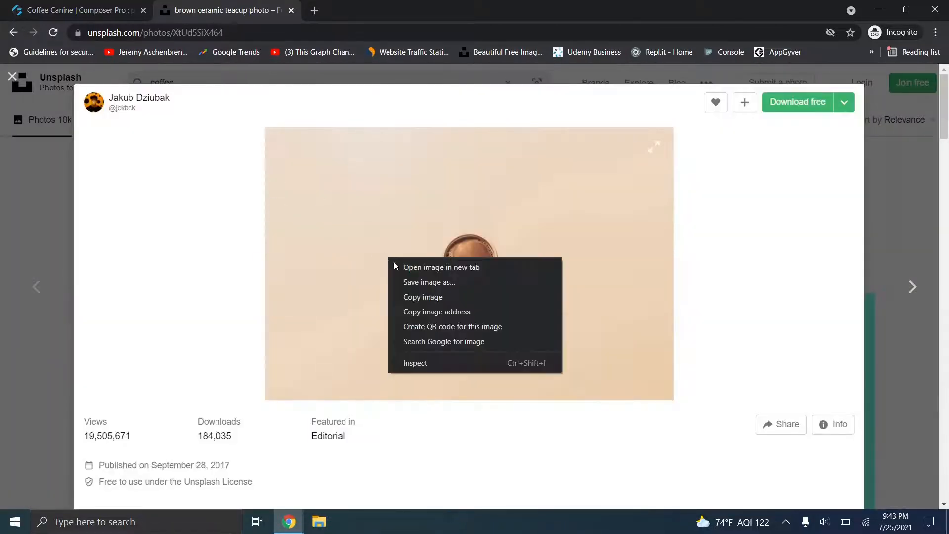
left_click(444, 313)
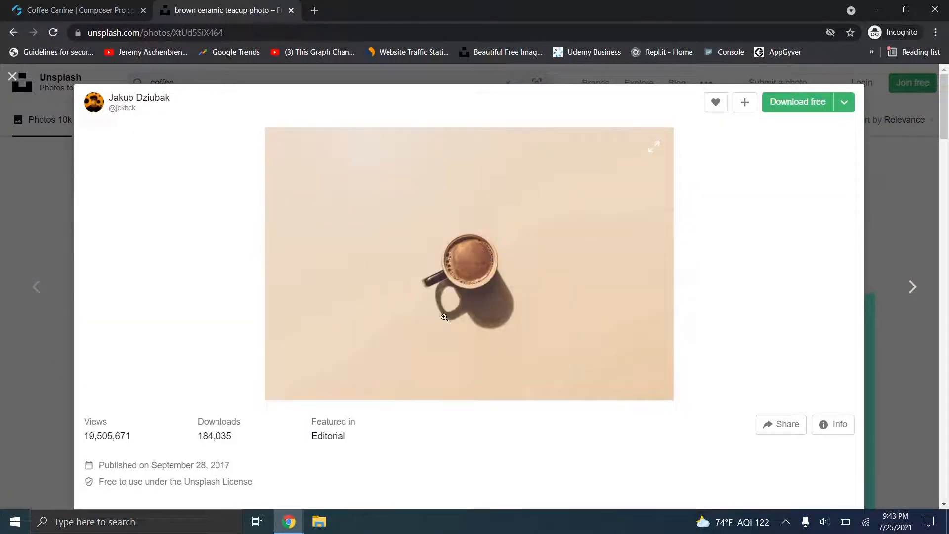
mouse_move(297, 519)
left_click(225, 470)
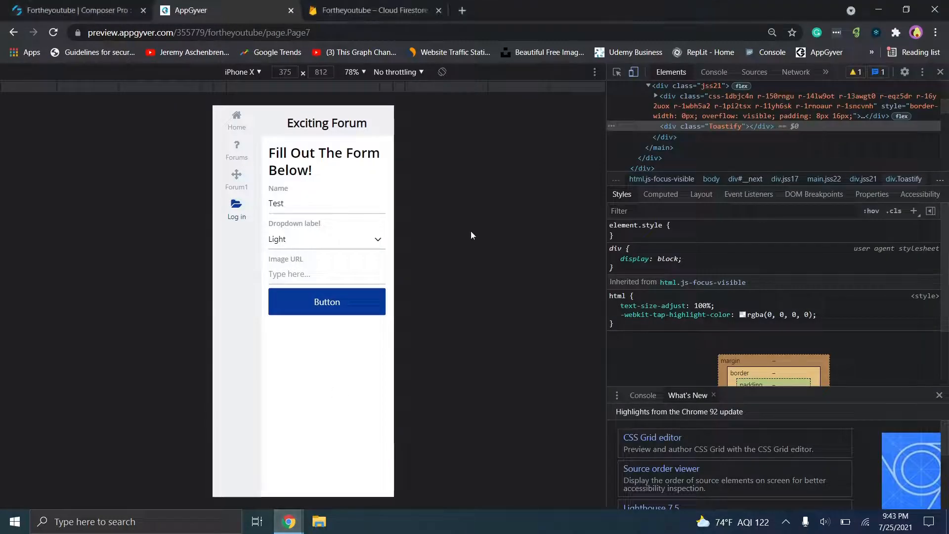
- Paste the Unsplash image address into Image URL, submit, and view Cloud Firestore
key("ctrl+v")
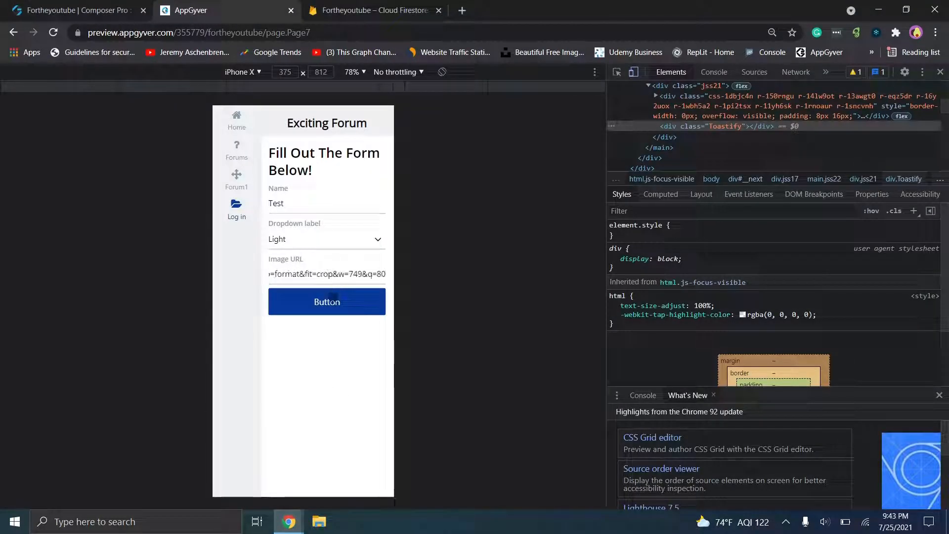
left_click(332, 303)
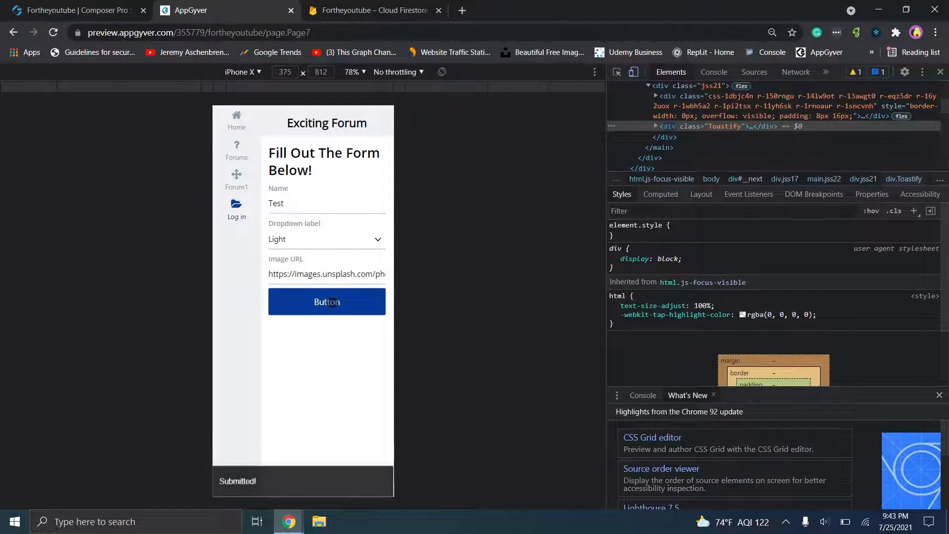
left_click(368, 10)
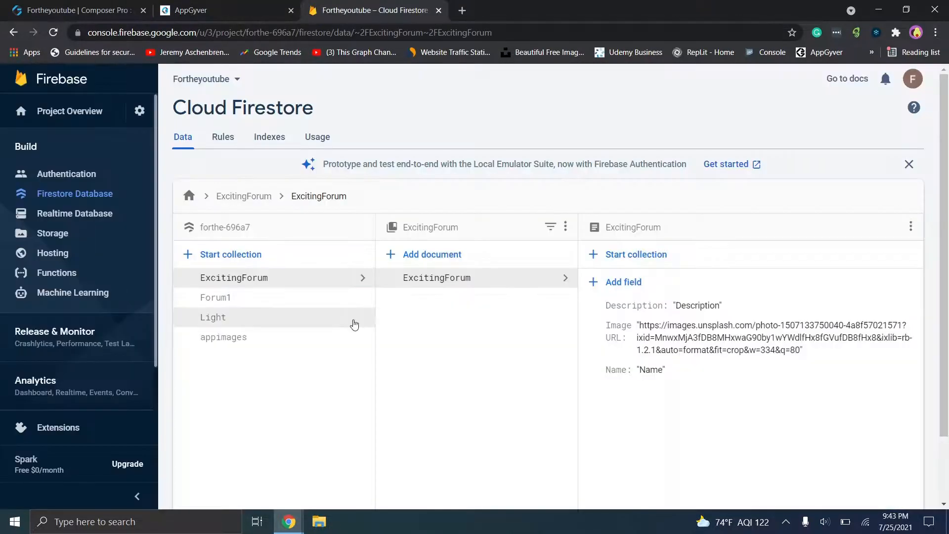
left_click(256, 320)
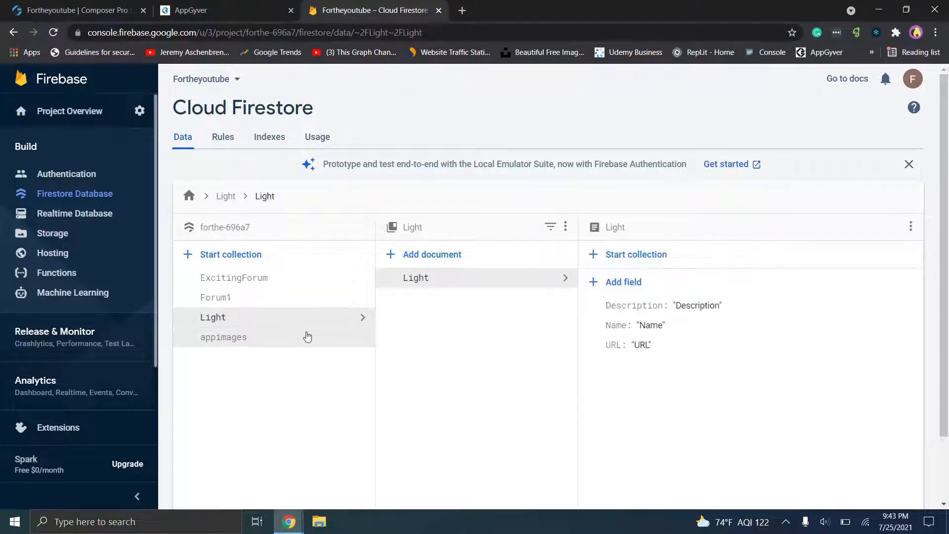
left_click(248, 295)
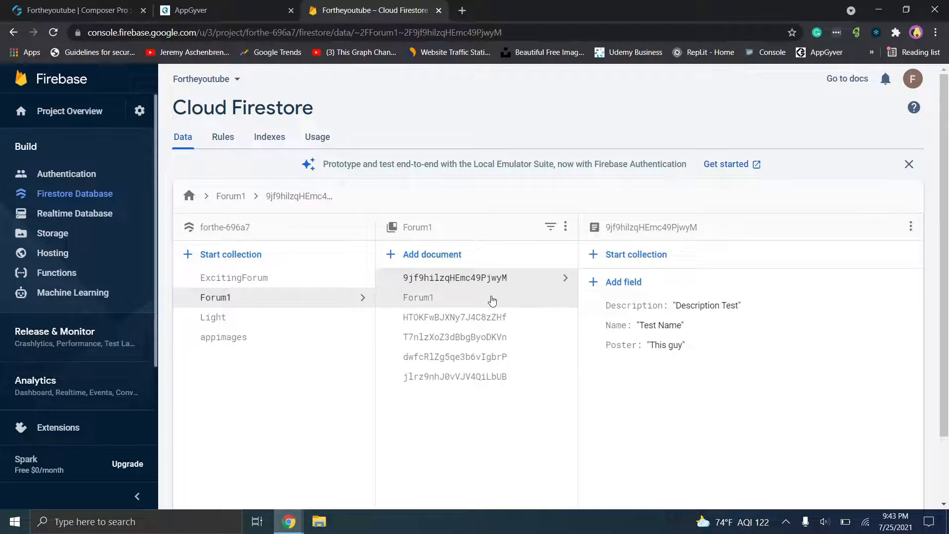
left_click(470, 376)
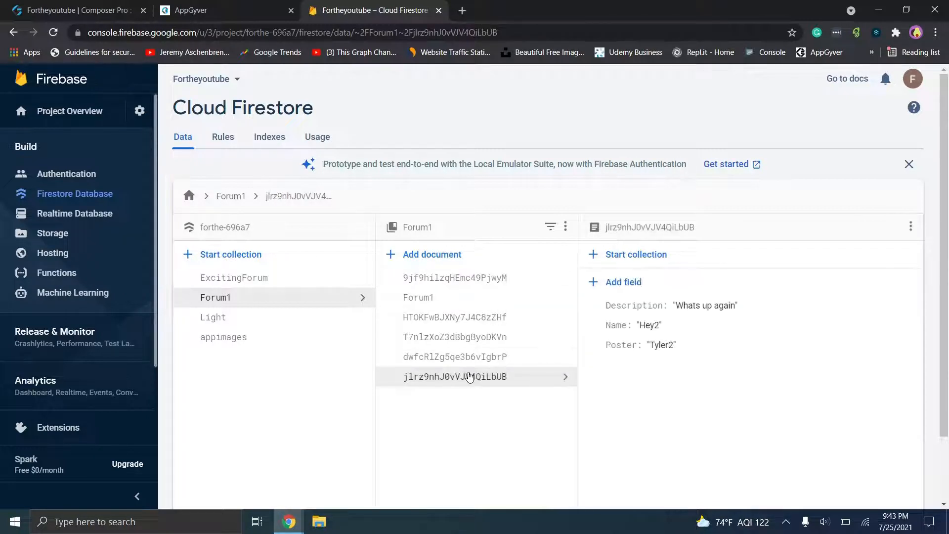
left_click(457, 357)
left_click(455, 340)
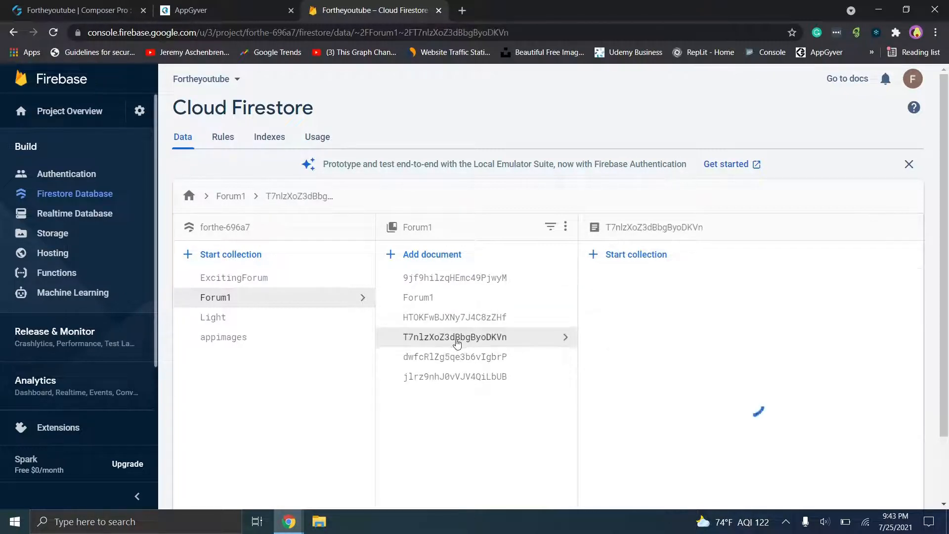
left_click(451, 319)
left_click(435, 298)
left_click(213, 280)
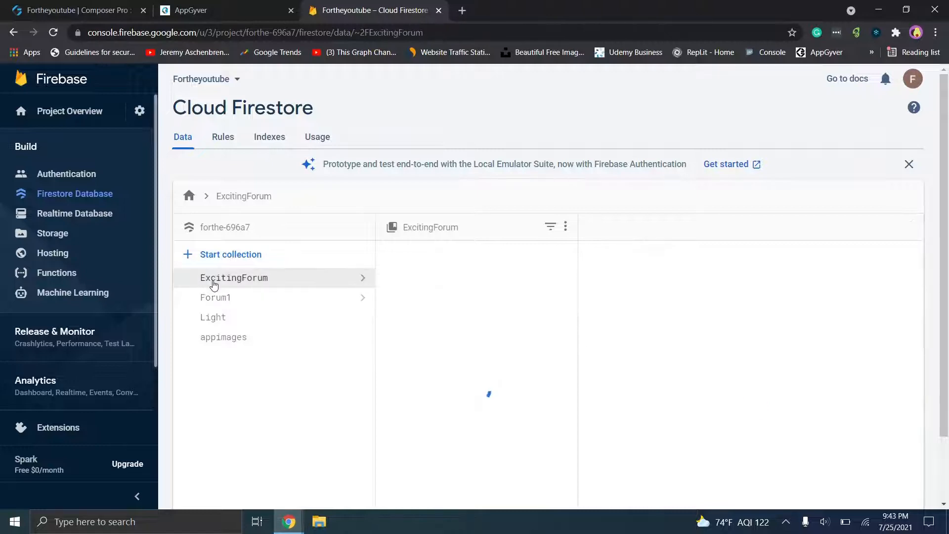
- Check the Light collection, then review the HTTP request node's URL formula in Button 1's logic
left_click(228, 319)
left_click(137, 6)
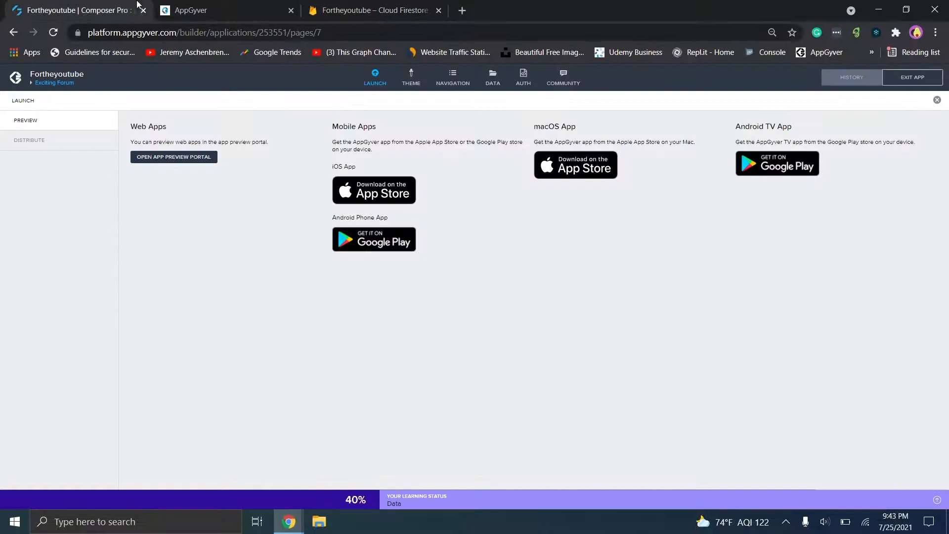
left_click(376, 78)
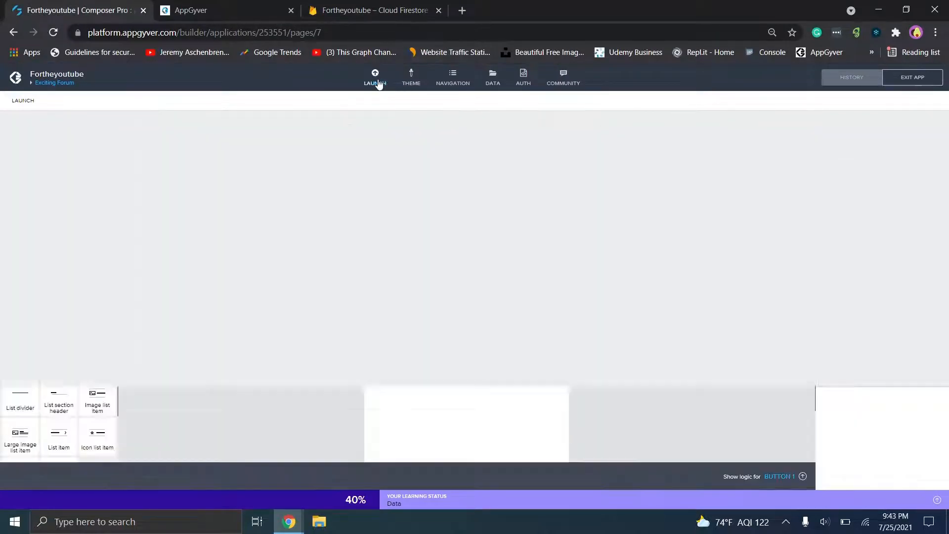
left_click(779, 477)
left_click(348, 360)
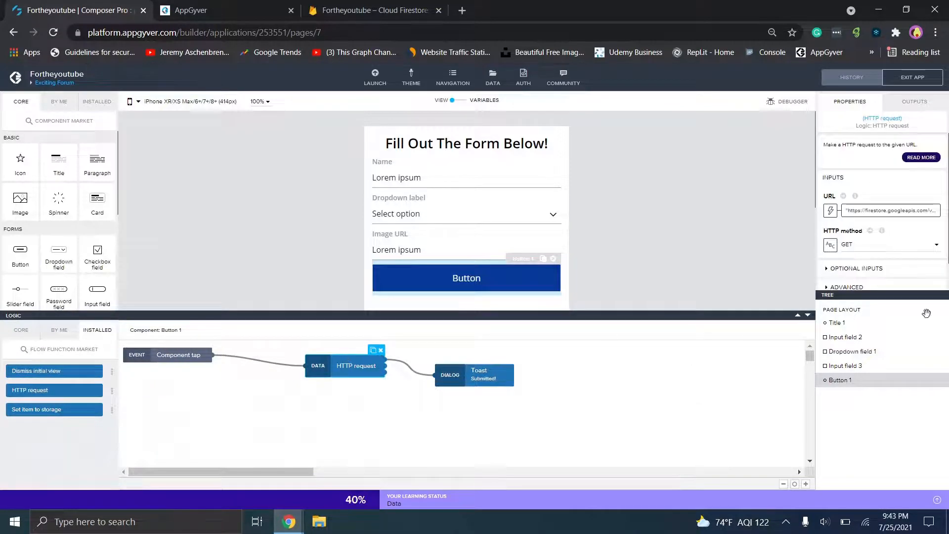
left_click(831, 210)
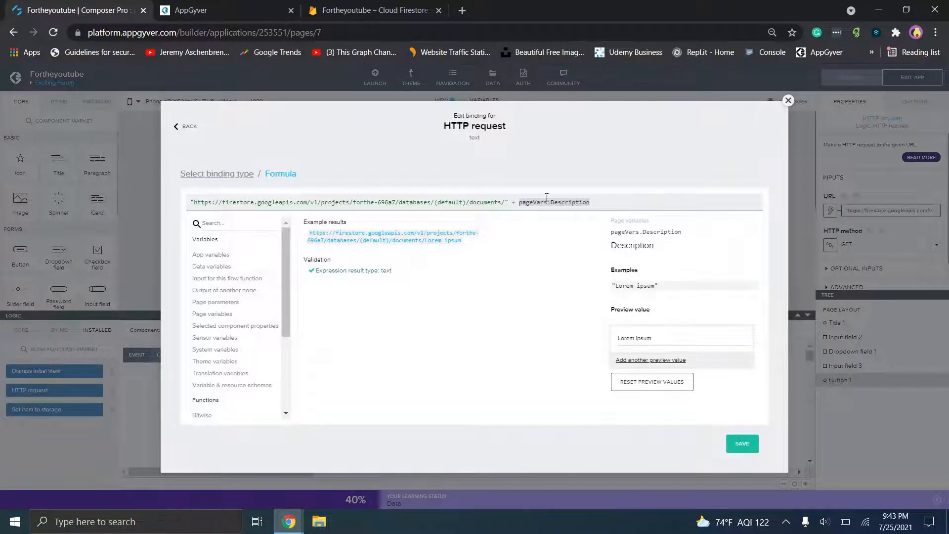
left_click(789, 101)
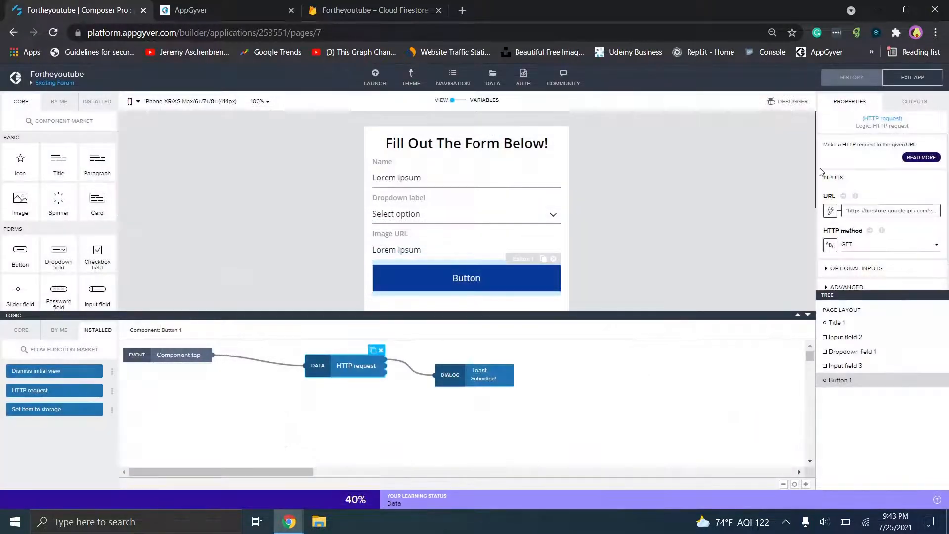
- Change the HTTP request method from GET to POST and save the app
left_click(852, 246)
left_click(855, 280)
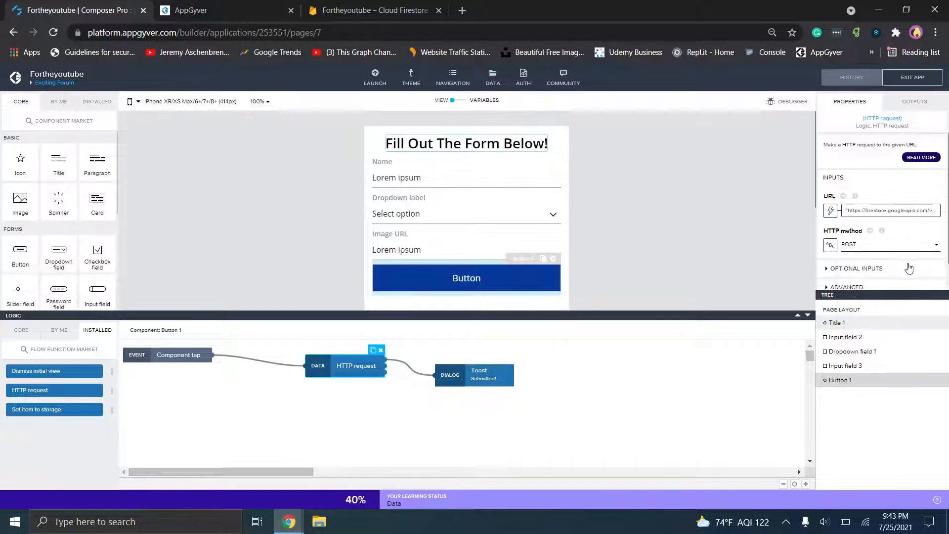
scroll(908, 268, "down", 1)
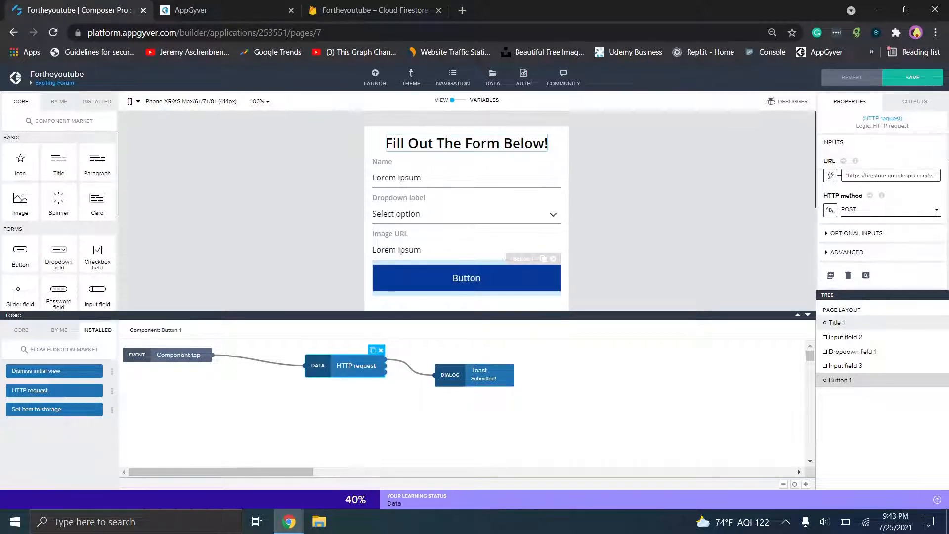
left_click(910, 77)
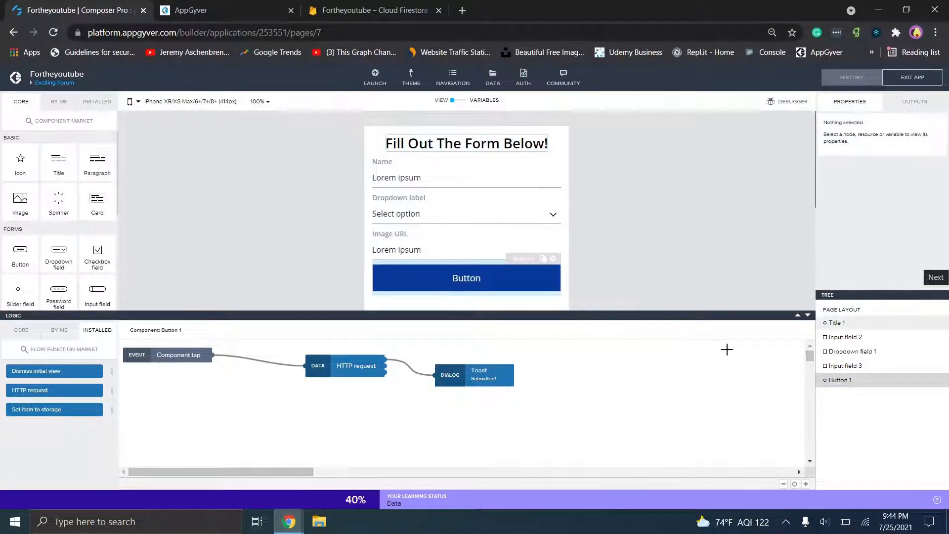
left_click(808, 315)
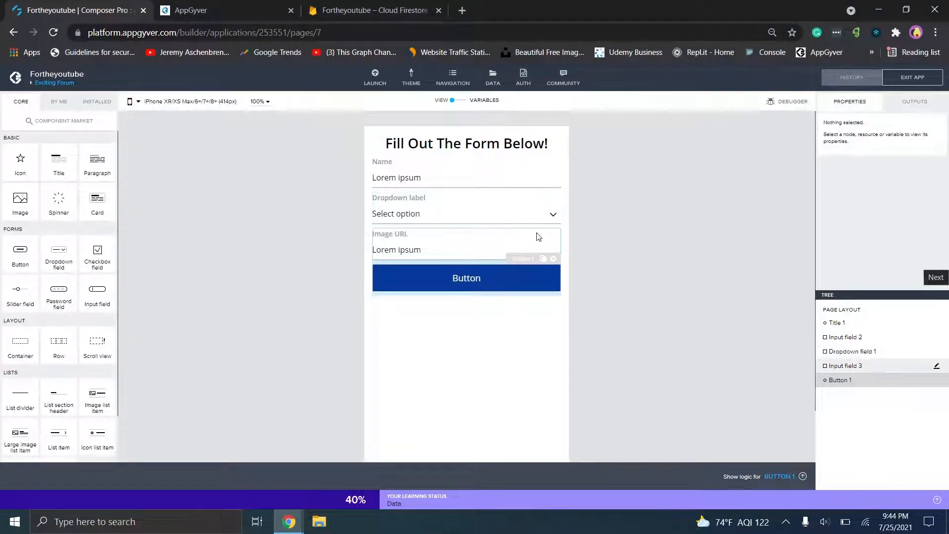
left_click(215, 4)
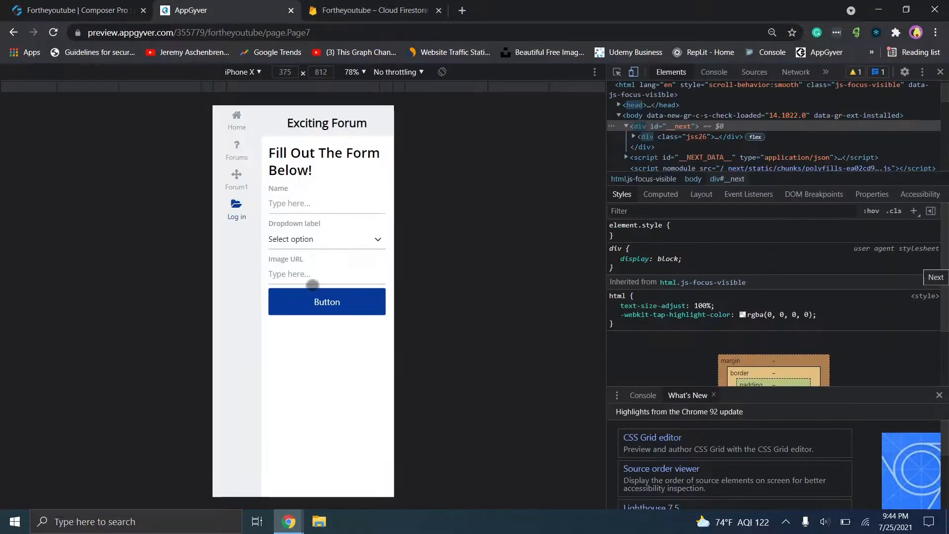
- Resubmit the form with Name 'Test', Light, and the pasted Unsplash image URL, then view Firestore
left_click(237, 176)
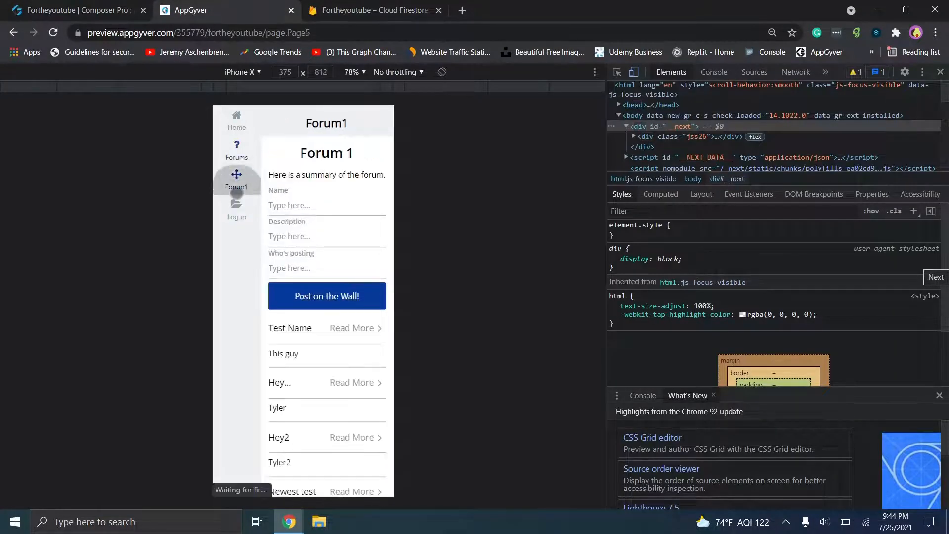
left_click(236, 207)
left_click(307, 210)
type("Test")
left_click(324, 239)
left_click(297, 277)
left_click(320, 273)
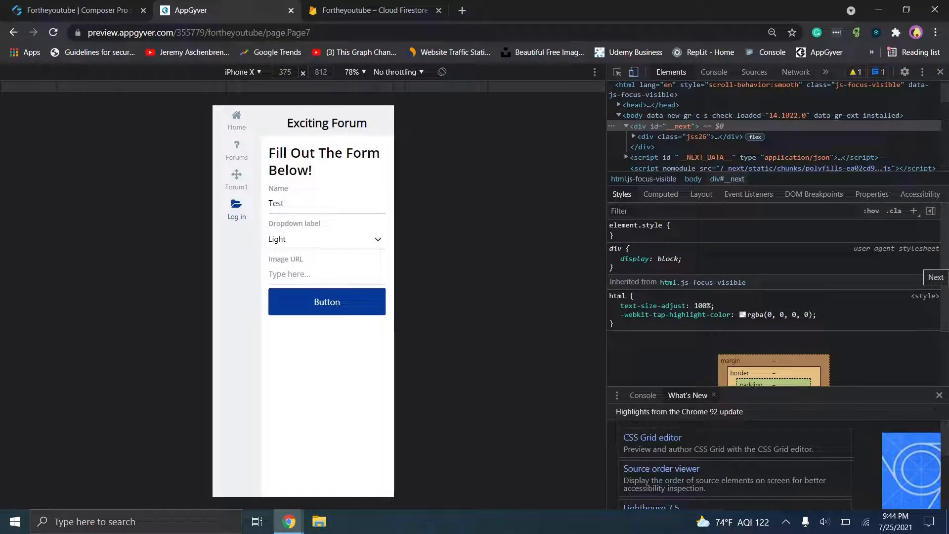
key("ctrl+v")
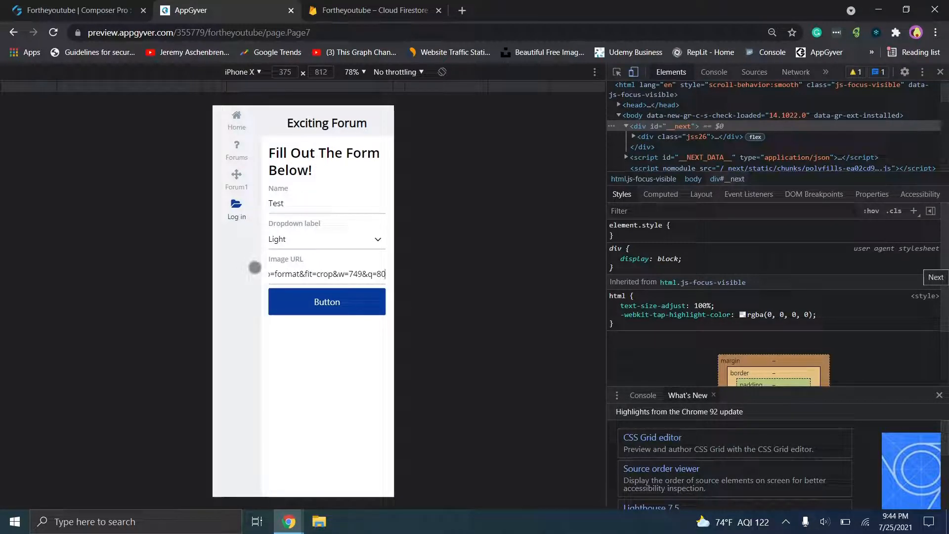
left_click(297, 311)
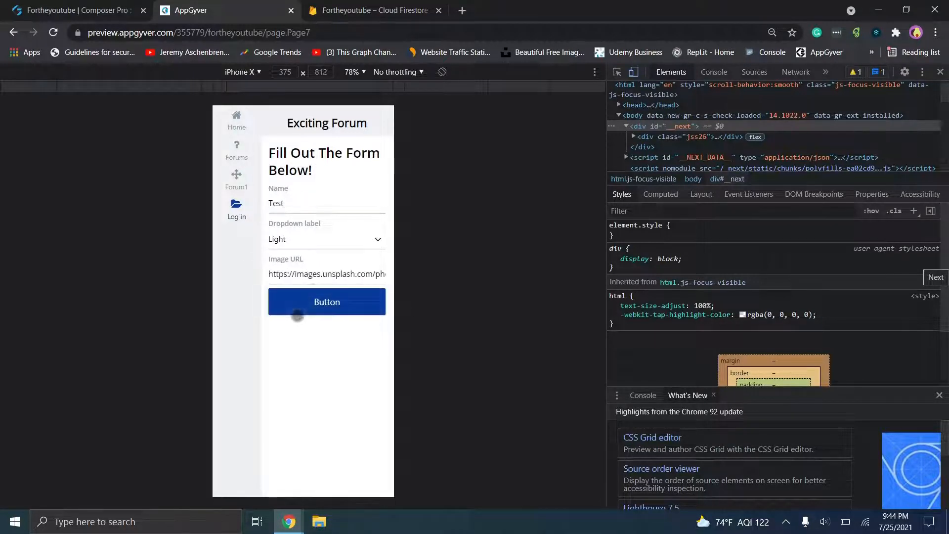
left_click(409, 9)
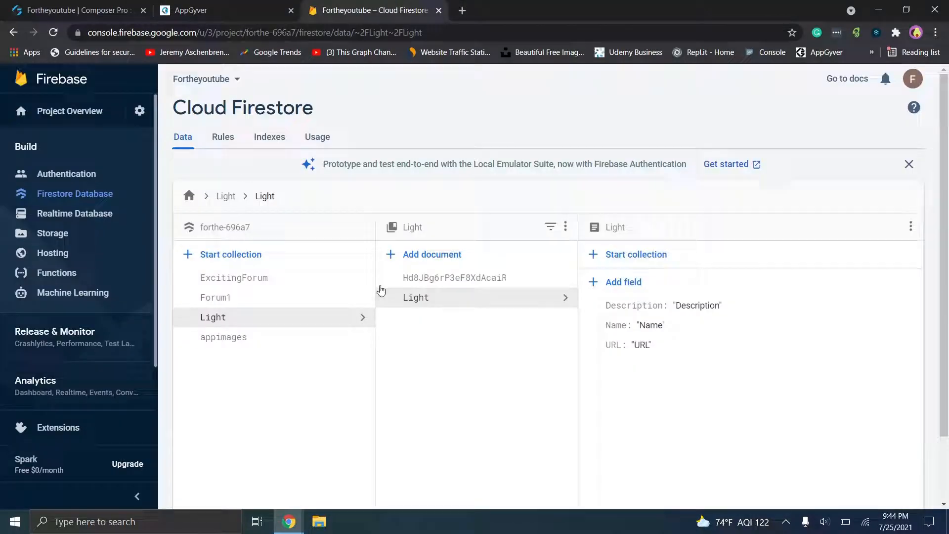
- Inspect the new auto-ID Light document, which holds no data
left_click(434, 284)
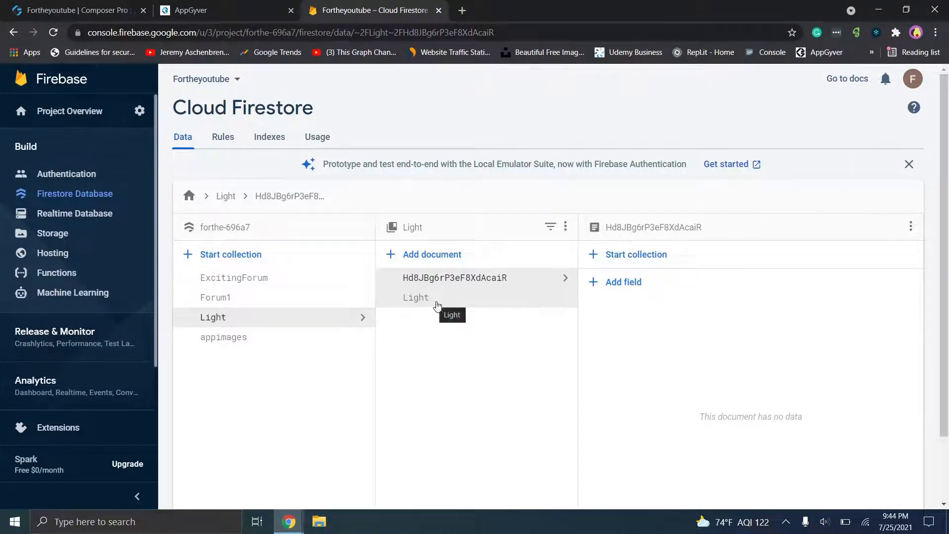
left_click(44, 10)
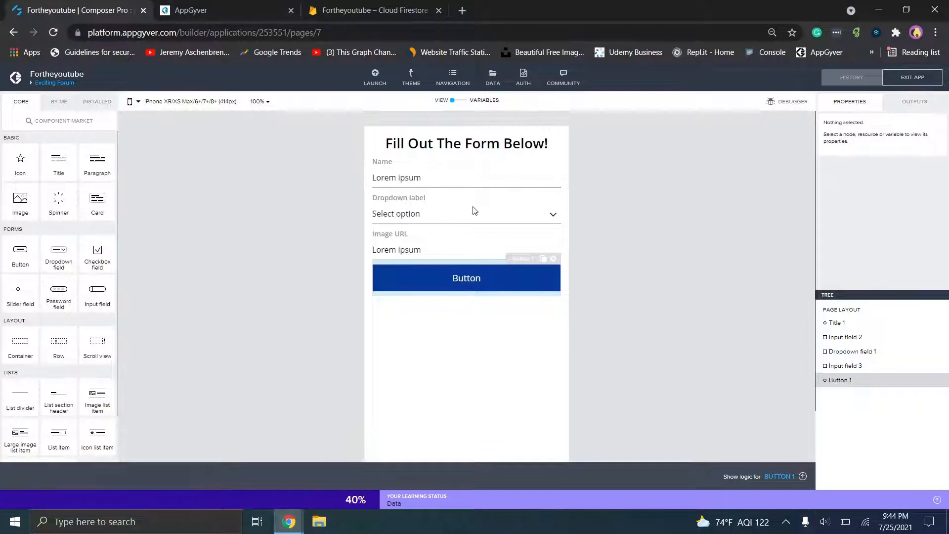
- Expand the HTTP request's Advanced and Optional Inputs, revealing no headers and an empty JSON body
left_click(456, 270)
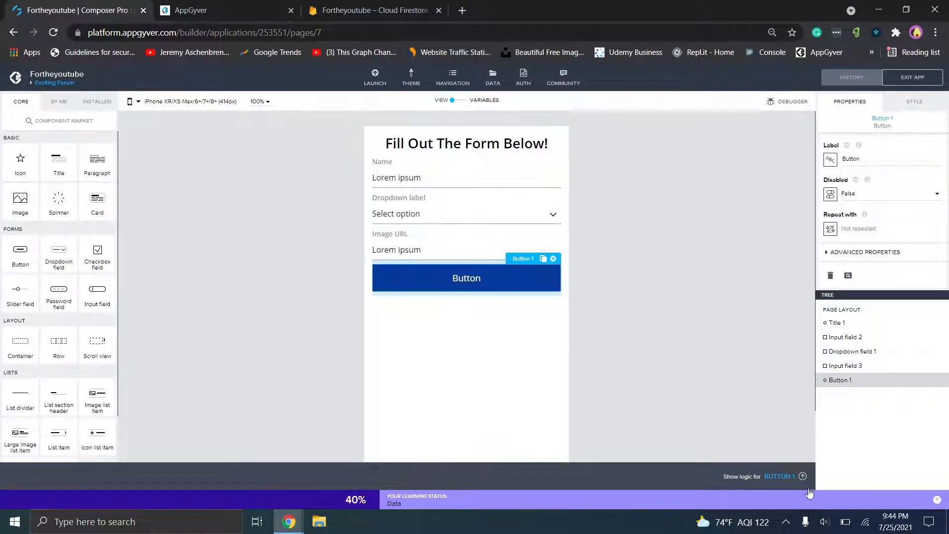
left_click(788, 480)
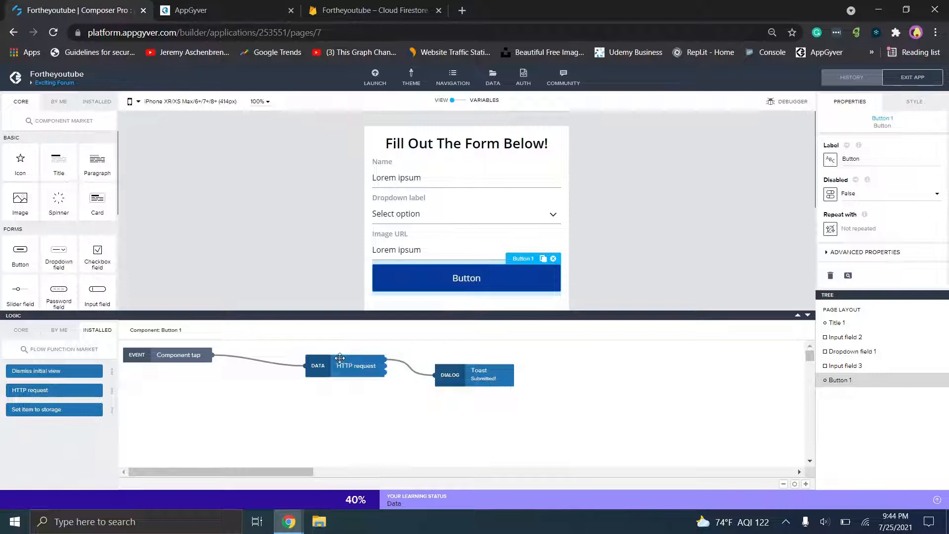
left_click(341, 365)
scroll(883, 212, "down", 2)
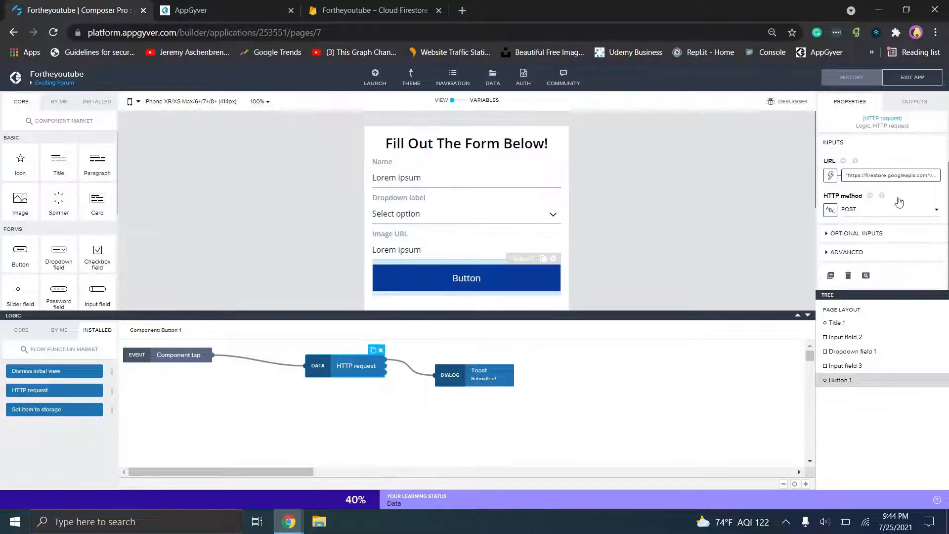
left_click(848, 255)
left_click(852, 239)
scroll(853, 242, "down", 3)
scroll(916, 252, "up", 1)
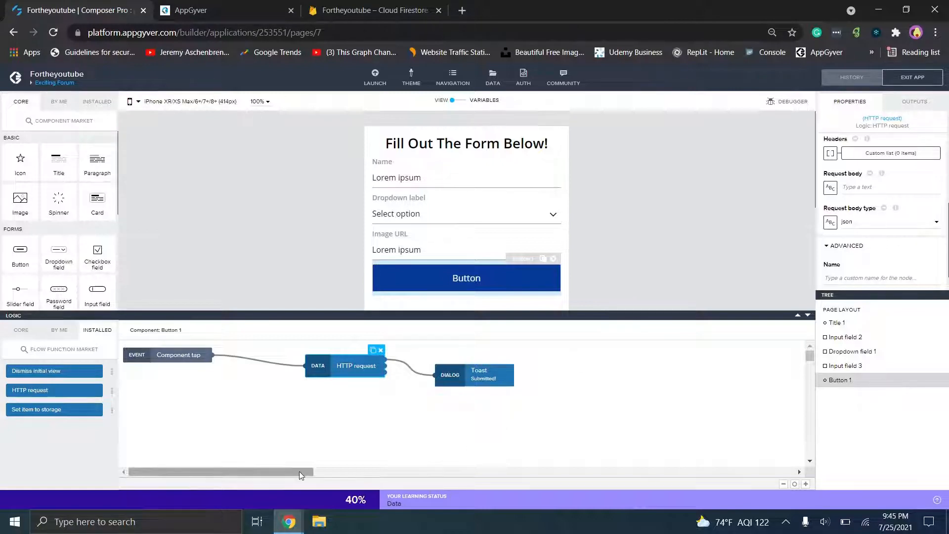
mouse_move(294, 523)
left_click(344, 480)
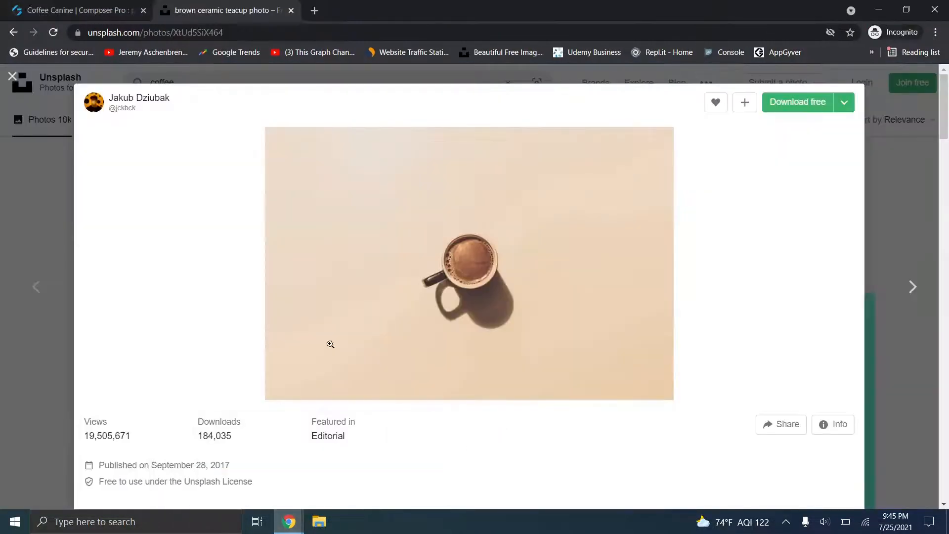
left_click(56, 5)
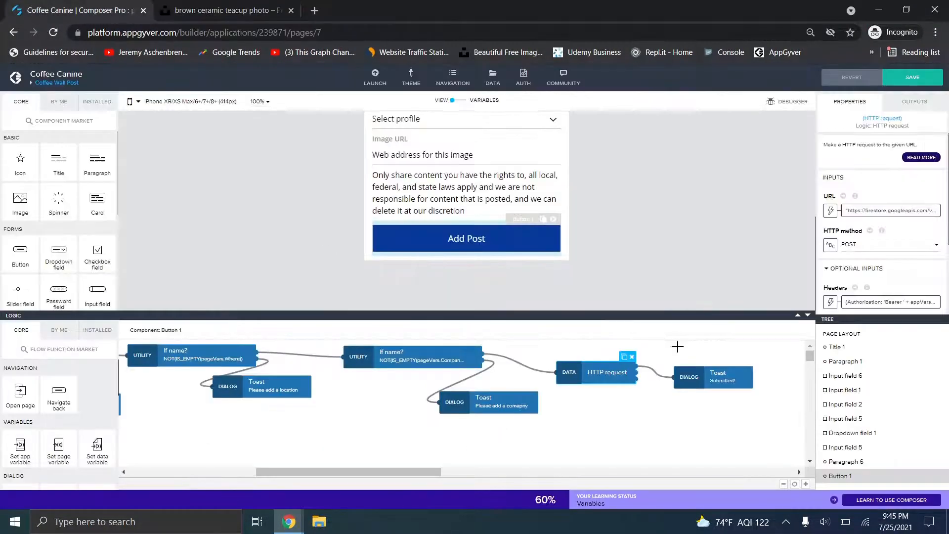
scroll(870, 222, "down", 3)
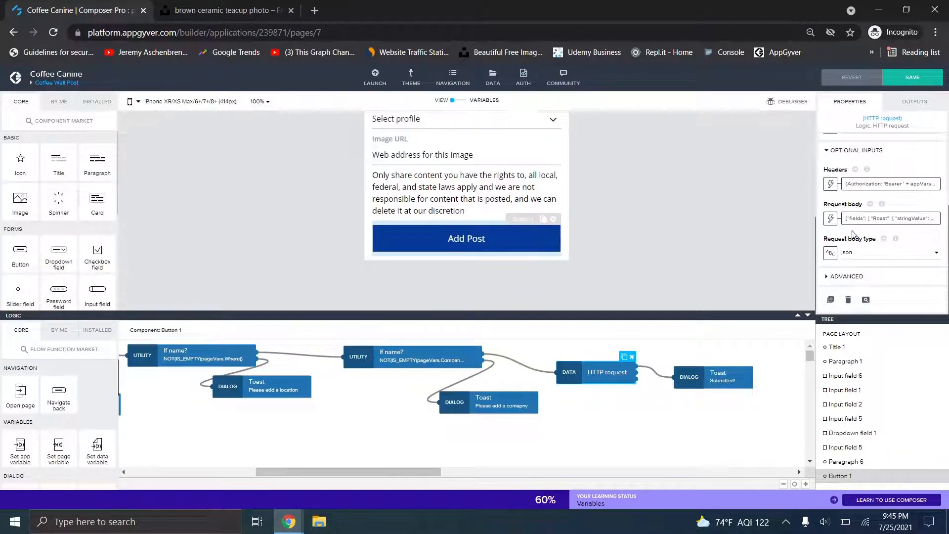
left_click(836, 218)
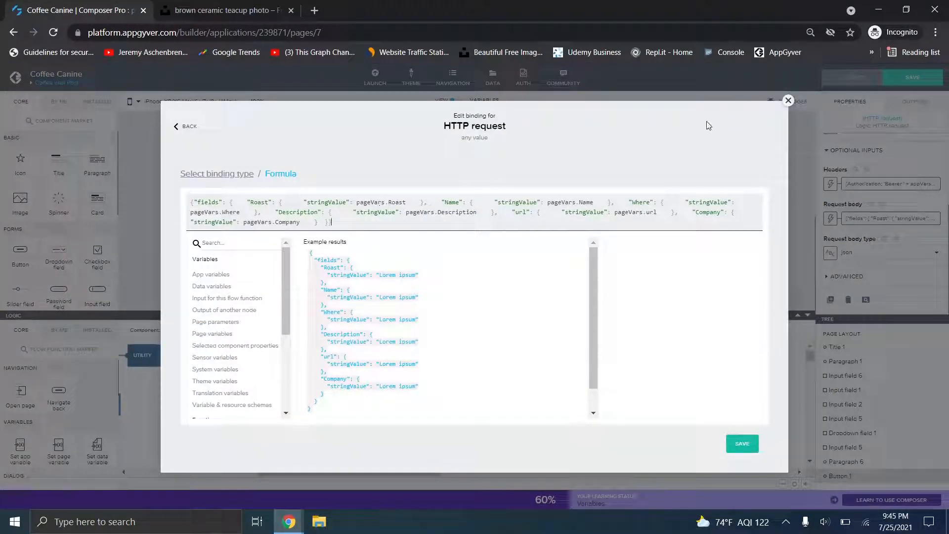
left_click(789, 101)
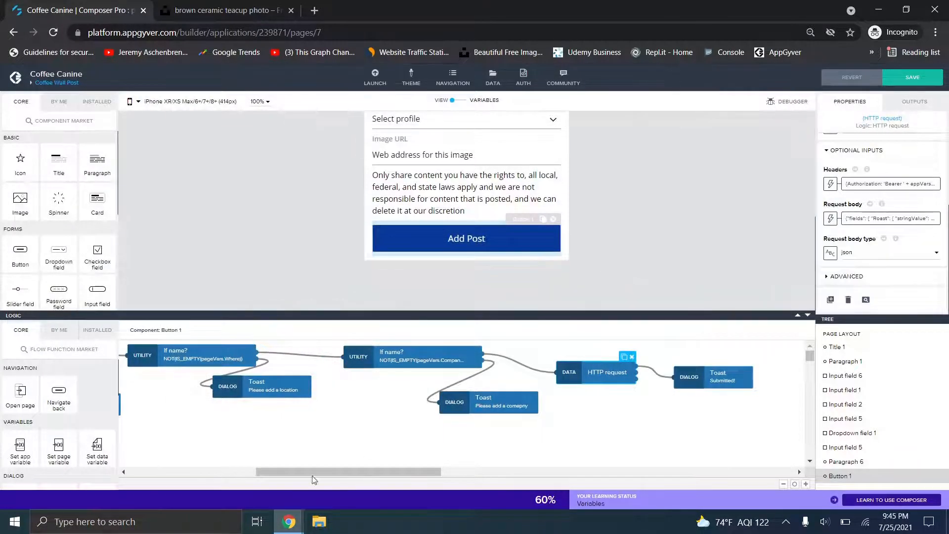
mouse_move(289, 522)
left_click(220, 462)
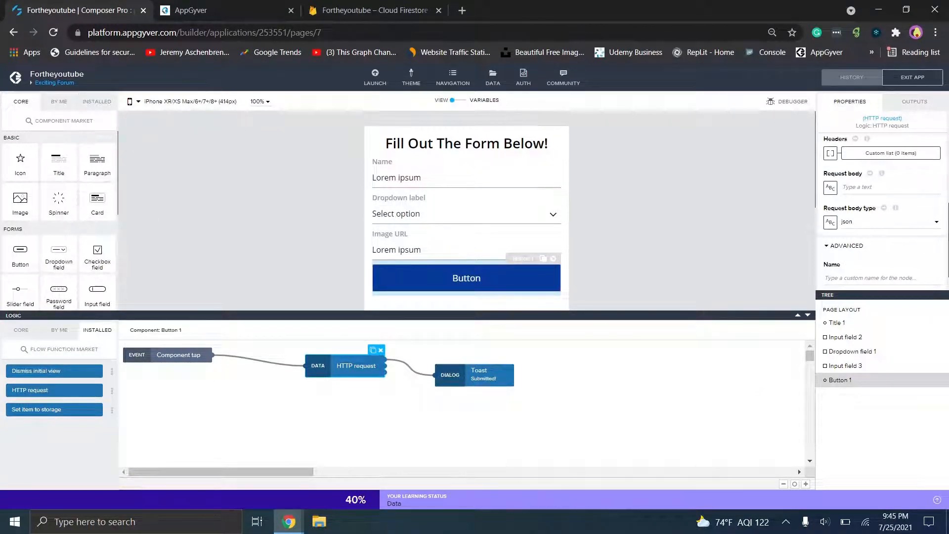
- Copy the HTTP request's URL formula and paste it into a new tab's address bar
scroll(912, 168, "up", 3)
scroll(885, 208, "up", 2)
left_click(885, 167)
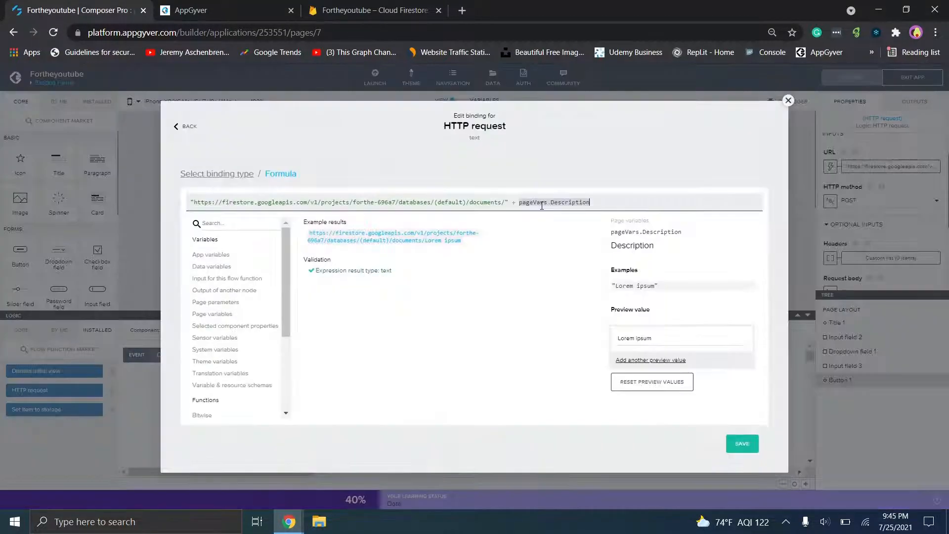
key("ctrl+a")
key("ctrl+c")
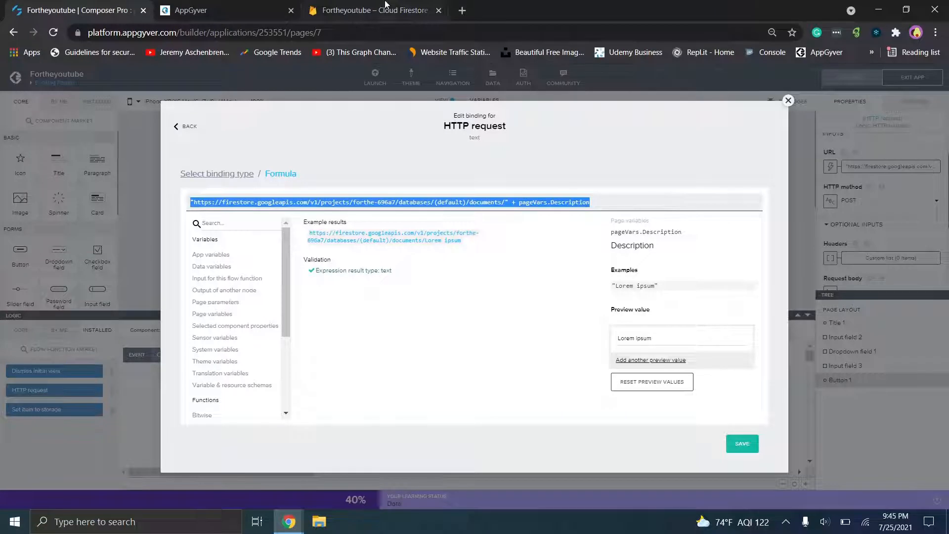
left_click(463, 11)
key("ctrl+v")
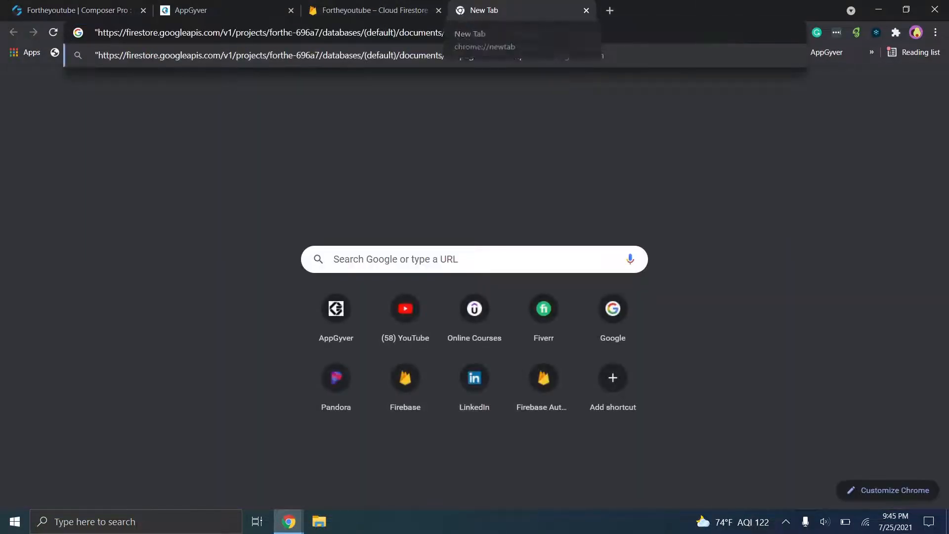
- Load the Firestore REST URL ending in documents/Light, then bring the Coffee Canine builder forward
key("Delete")
key("Delete")
key("Delete")
key("Delete")
key("Delete")
key("Delete")
key("Delete")
key("Delete")
key("Delete")
key("Delete")
key("Delete")
key("Delete")
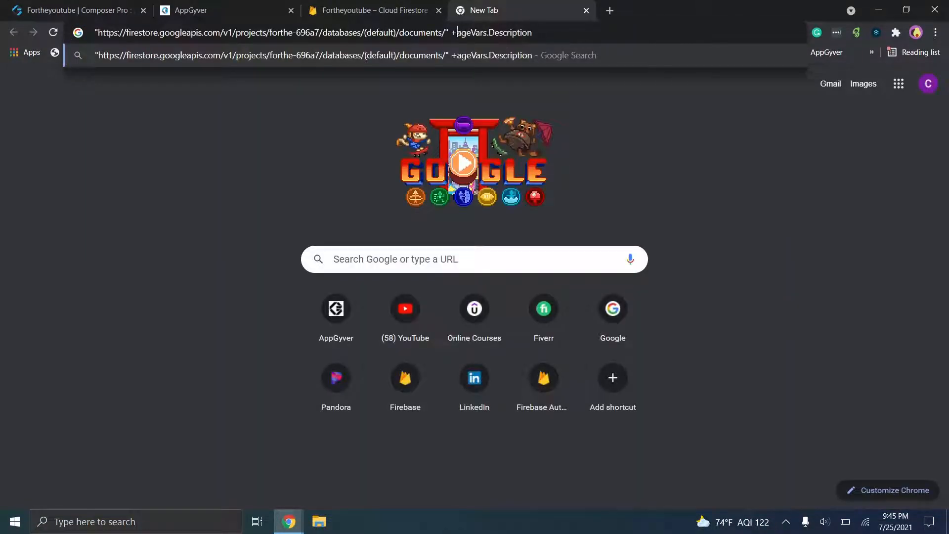
key("Delete")
key("Delete")
key("Delete")
key("Delete")
key("Delete")
key("Delete")
key("Delete")
key("Delete")
key("Delete")
key("BackSpace")
key("BackSpace")
key("BackSpace")
type("Light")
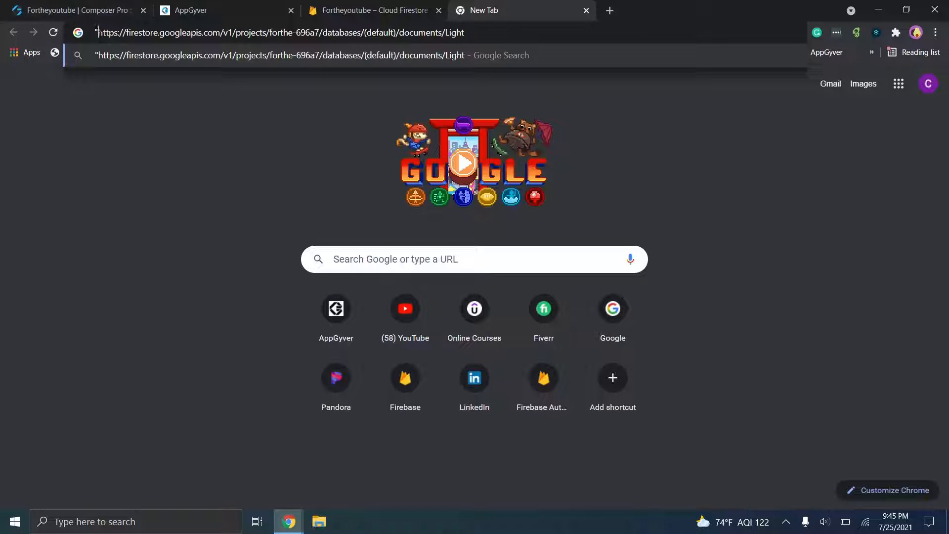
key("BackSpace")
key("Return")
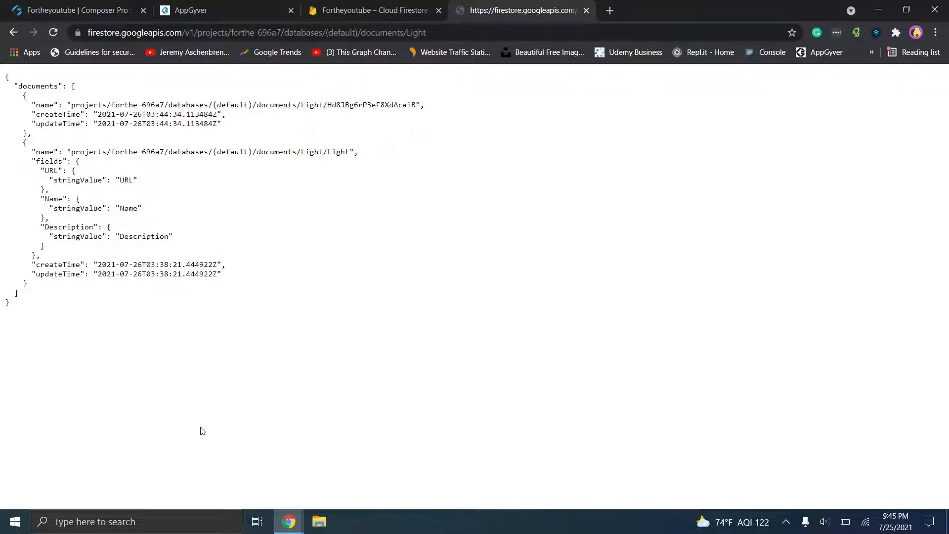
mouse_move(289, 522)
left_click(375, 477)
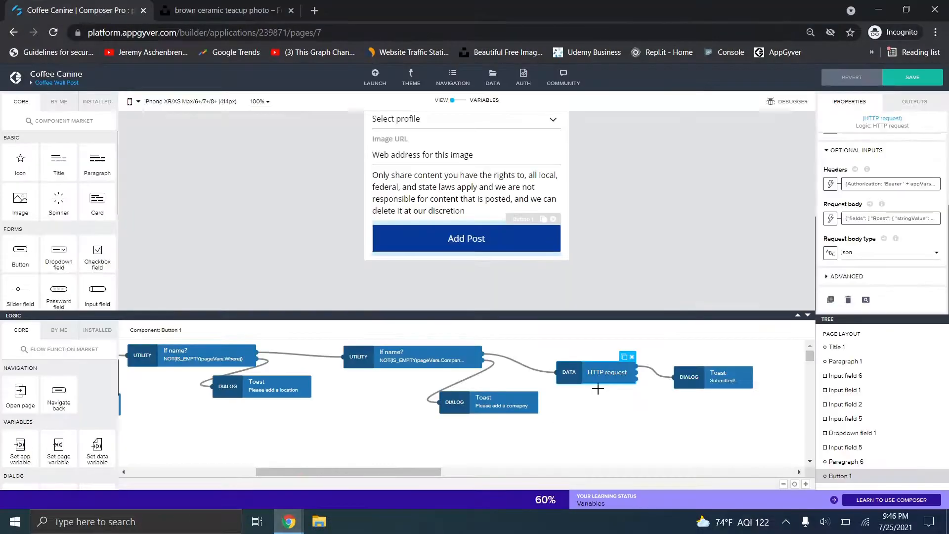
- View Coffee Canine's request body formula, then return to the Firestore Light JSON
left_click(890, 218)
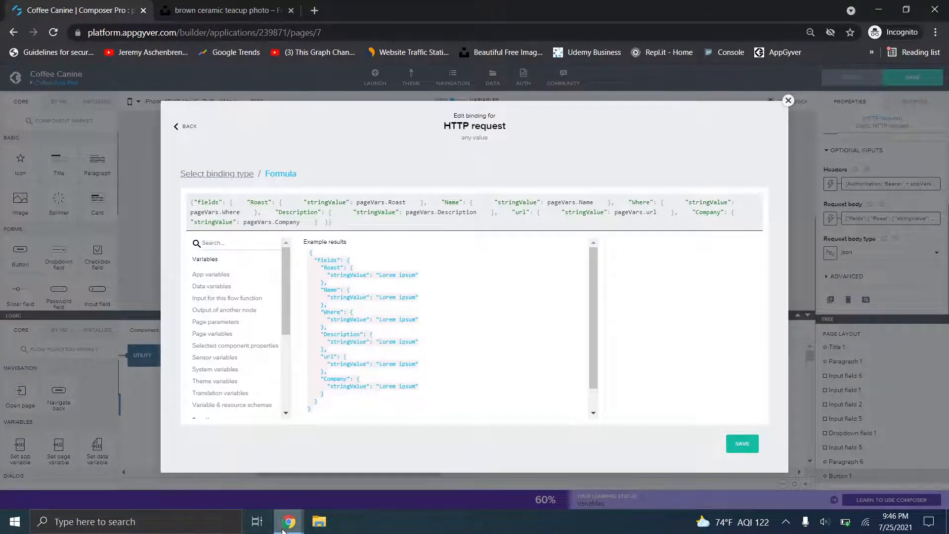
mouse_move(289, 522)
left_click(212, 472)
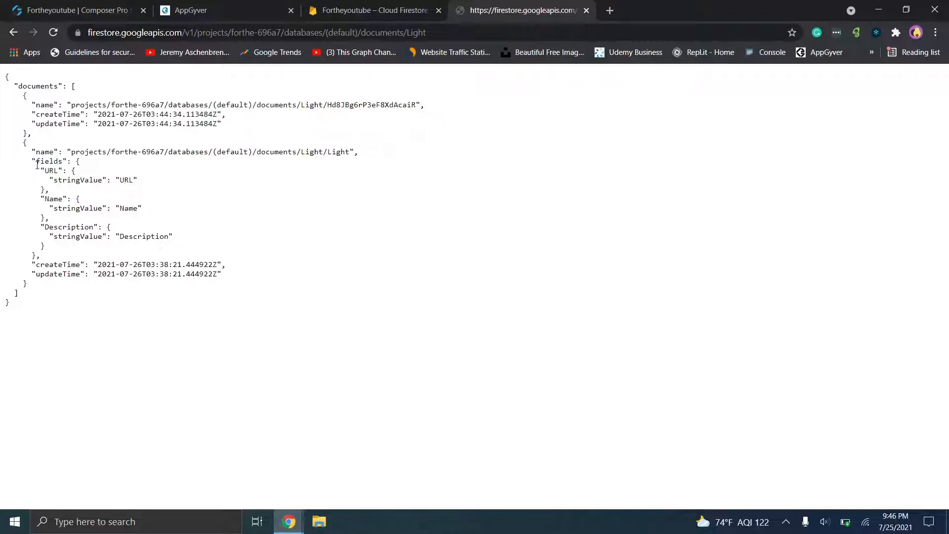
- Copy the Light document's fields object and open the Fortheyoutube request body's binding choices
left_click_drag(36, 162, 37, 255)
key("ctrl+c")
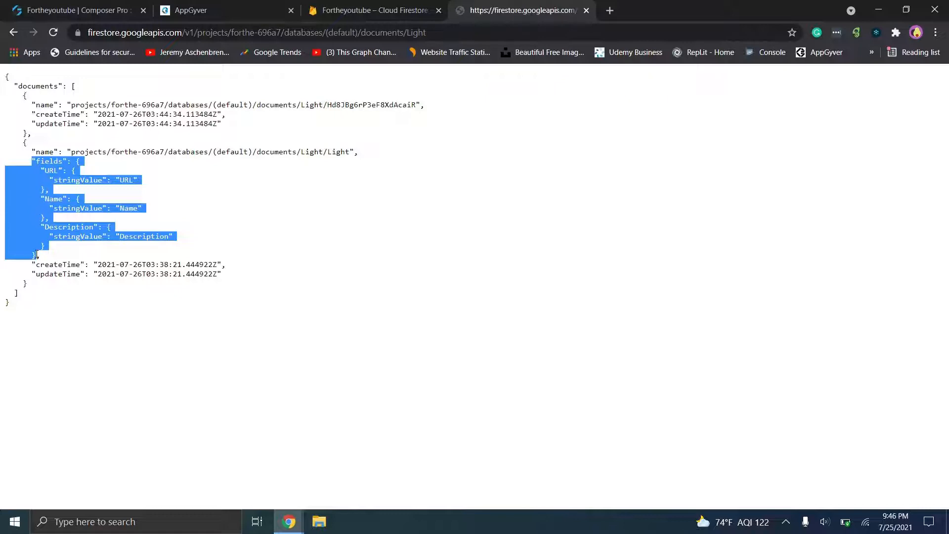
left_click(45, 4)
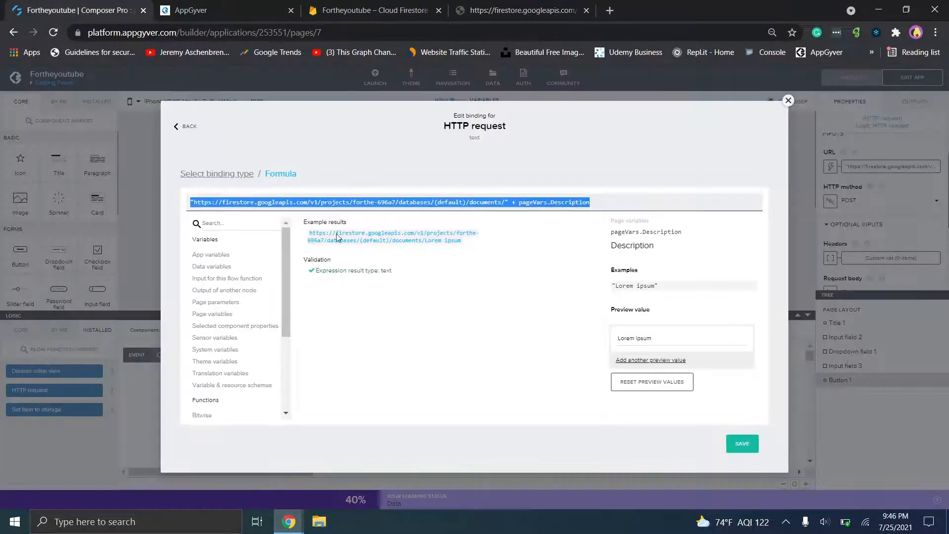
left_click(788, 101)
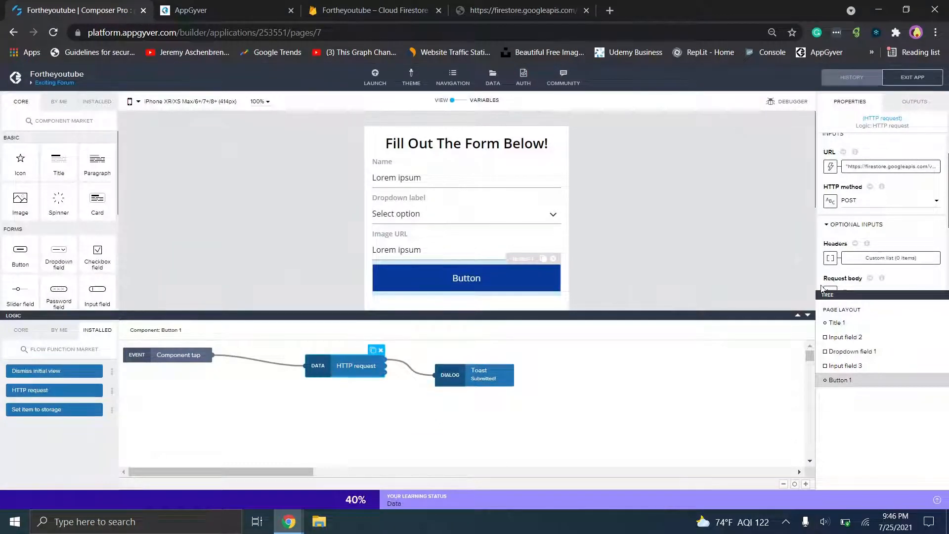
scroll(889, 208, "down", 3)
scroll(915, 221, "up", 1)
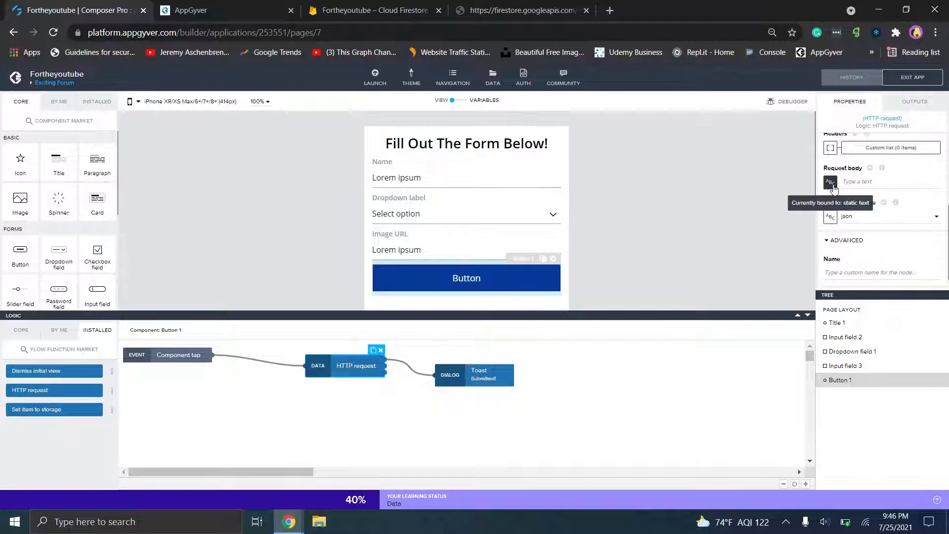
left_click(831, 183)
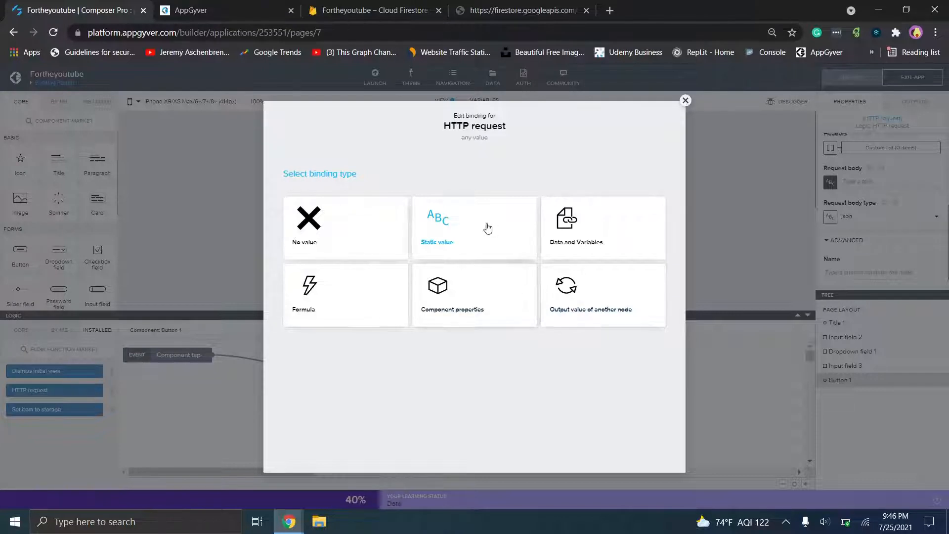
- Bind the request body to a formula of braces {} holding the pasted fields JSON
left_click(351, 312)
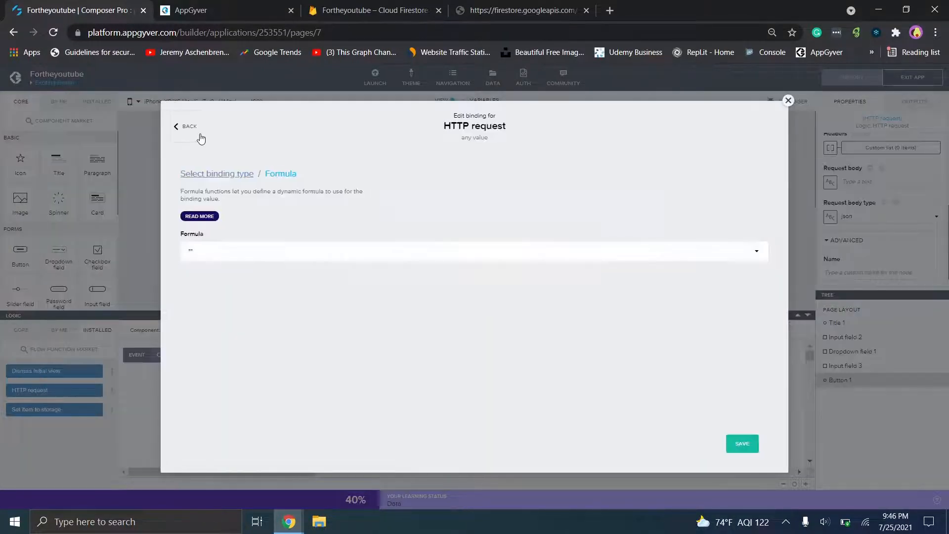
left_click(216, 249)
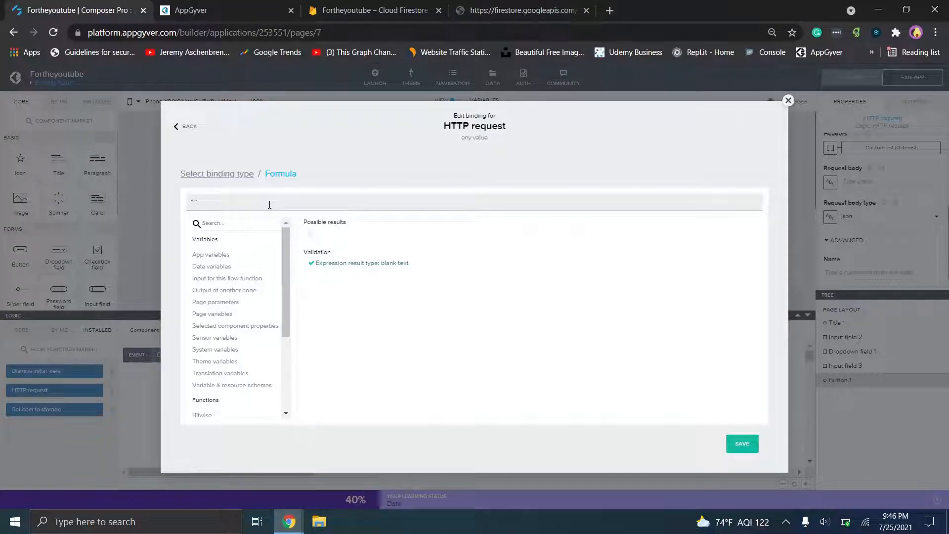
key("ctrl+f")
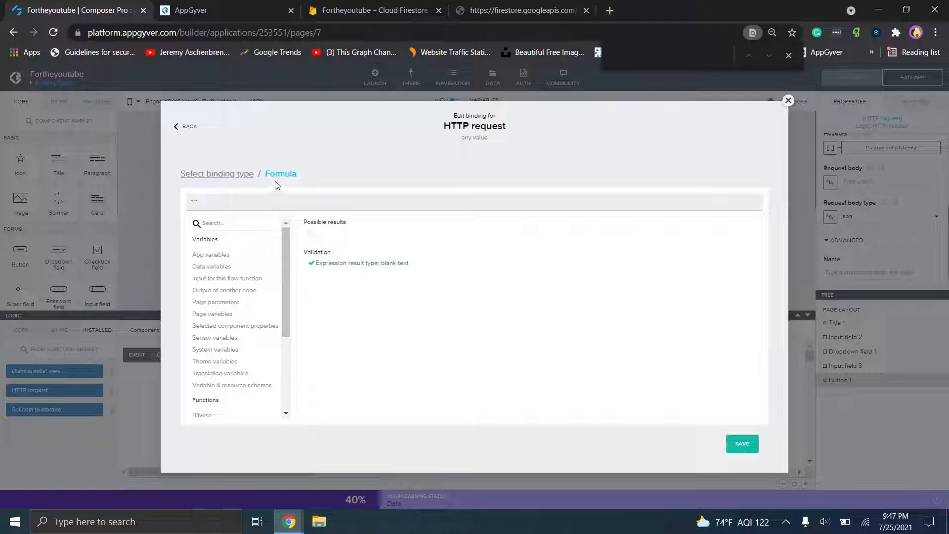
key("BackSpace")
key("BackSpace")
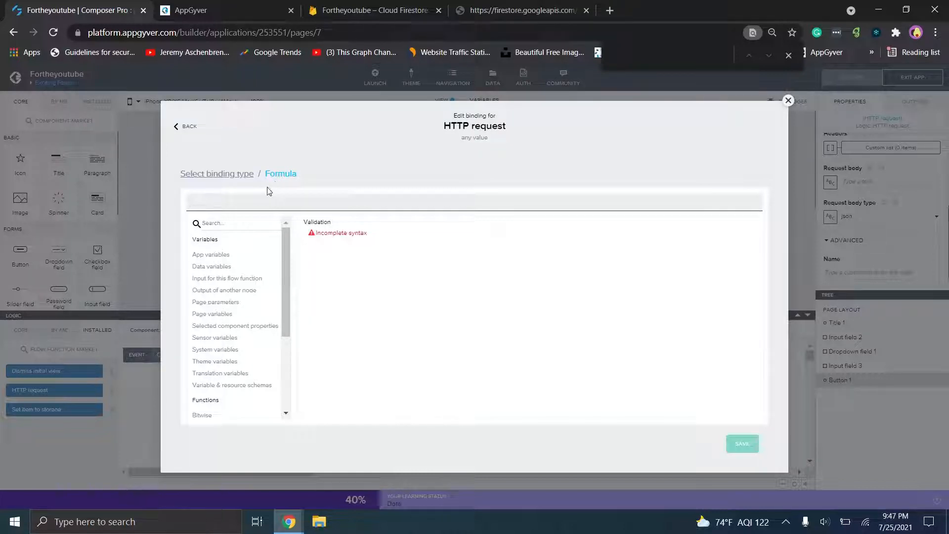
type("{}")
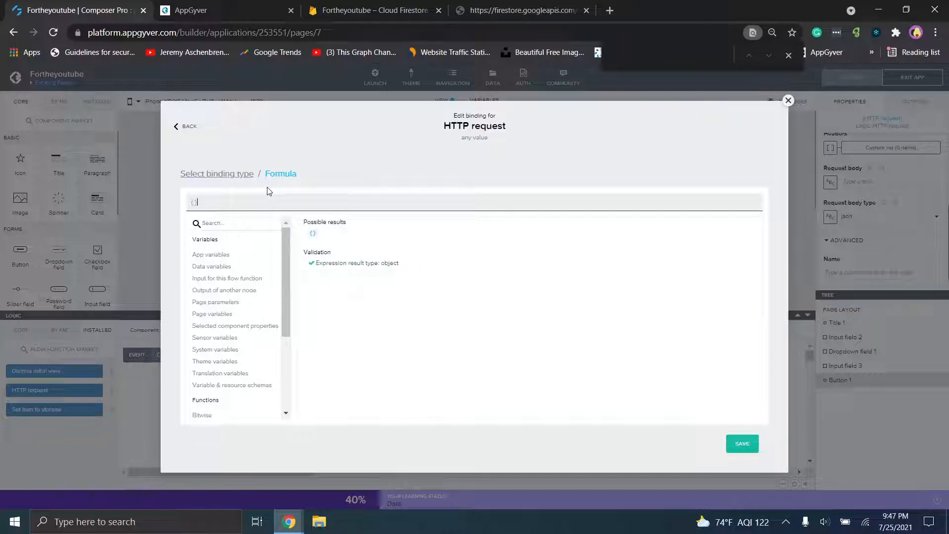
key("ctrl+v")
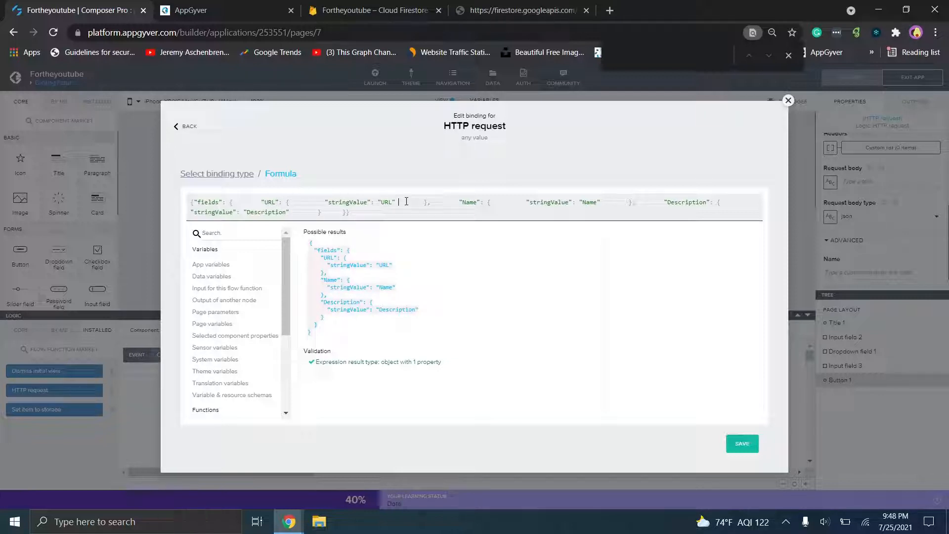
- Replace the URL and Name placeholder strings with pageVars.URL and pageVars.Name
key("BackSpace")
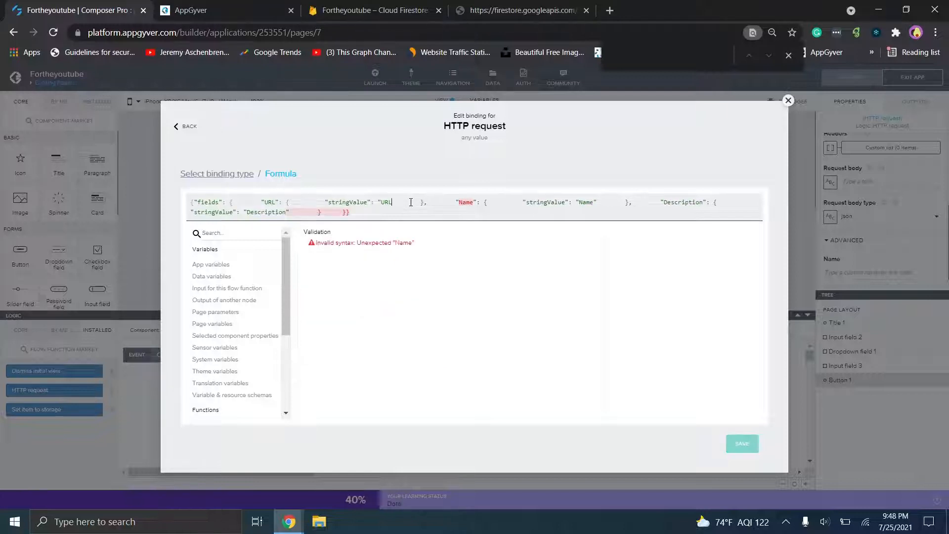
key("BackSpace")
key("BackSpace")
key("BackSpace")
key("BackSpace")
type("page")
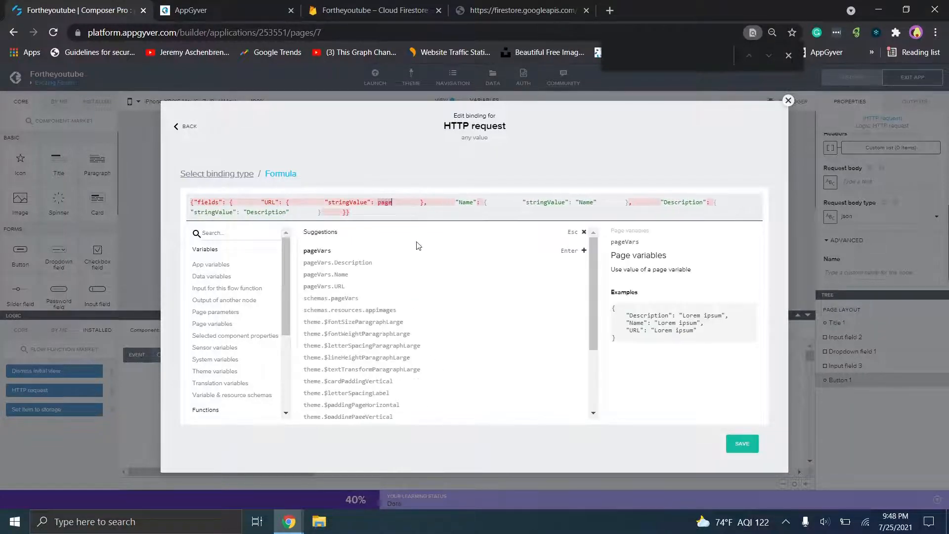
left_click(355, 289)
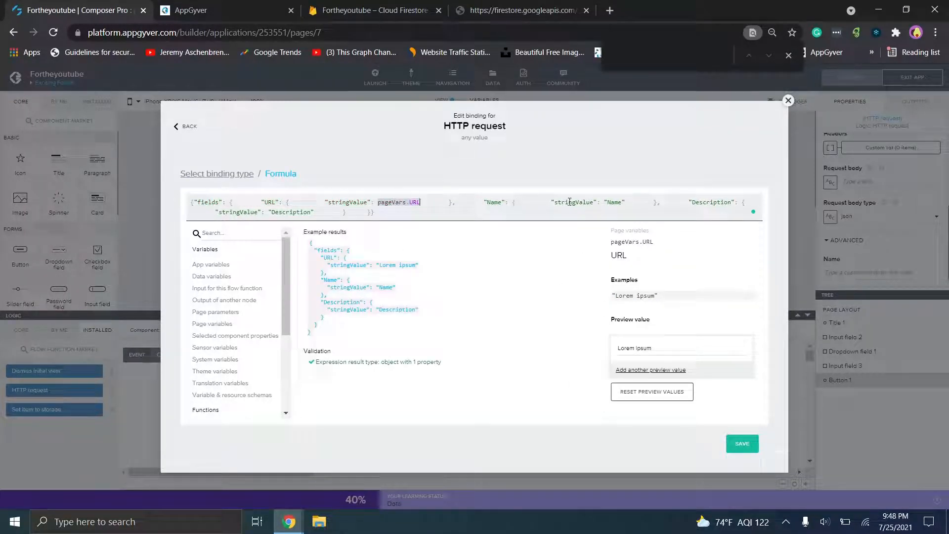
left_click(622, 201)
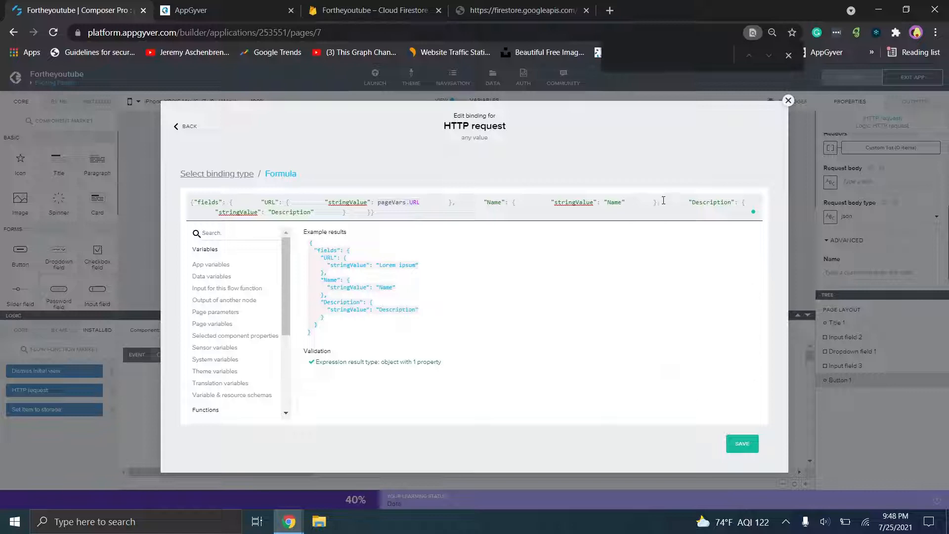
key("BackSpace")
key("BackSpace")
key("BackSpace")
key("BackSpace")
key("BackSpace")
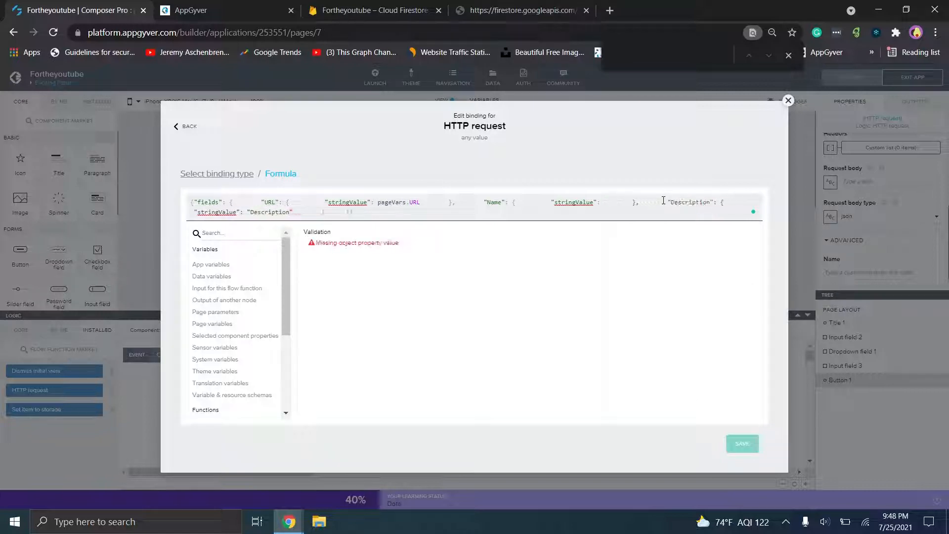
type("page")
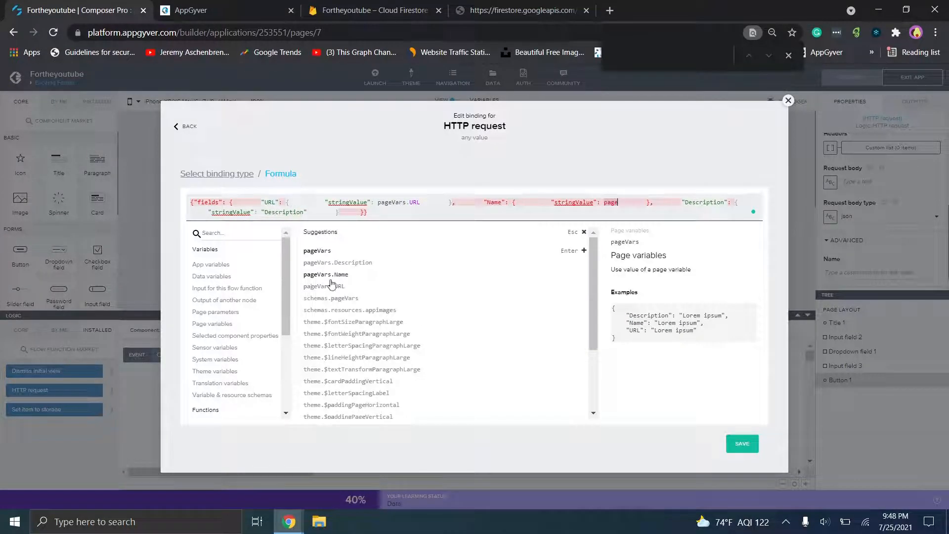
left_click(325, 275)
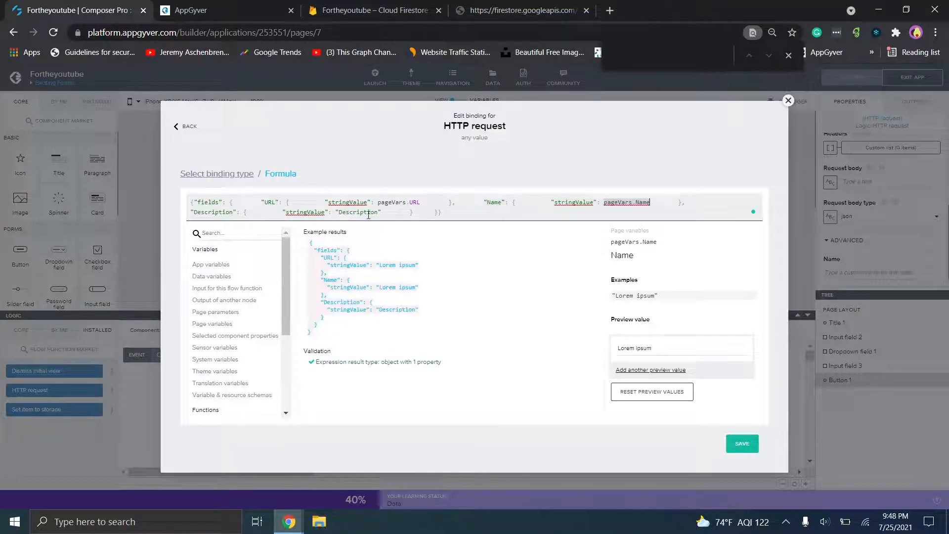
- Replace the Description placeholder string with pageVars.Description
key("BackSpace")
key("BackSpace")
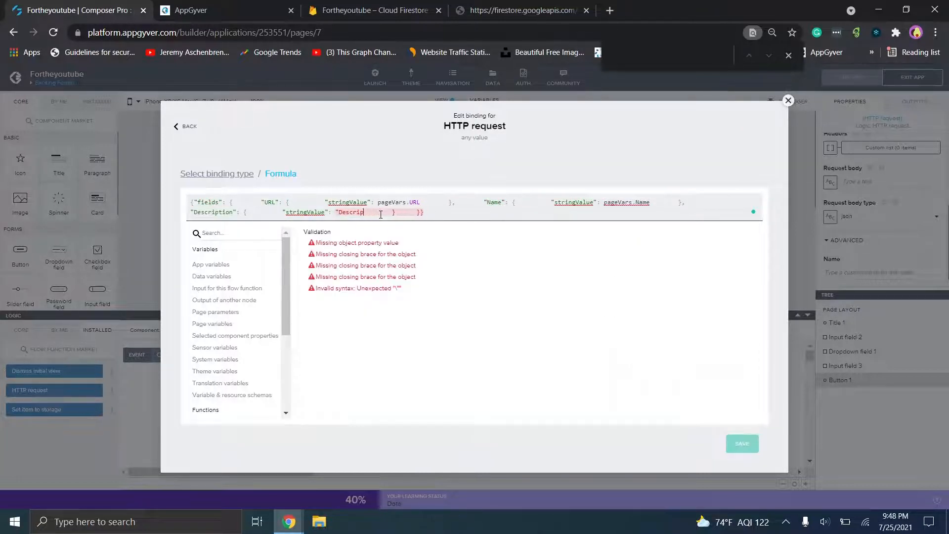
key("BackSpace")
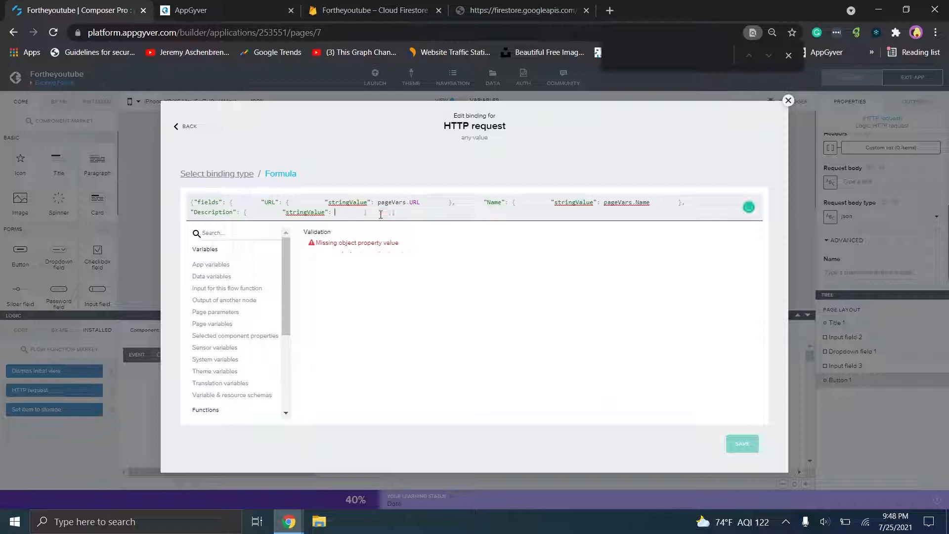
type("page")
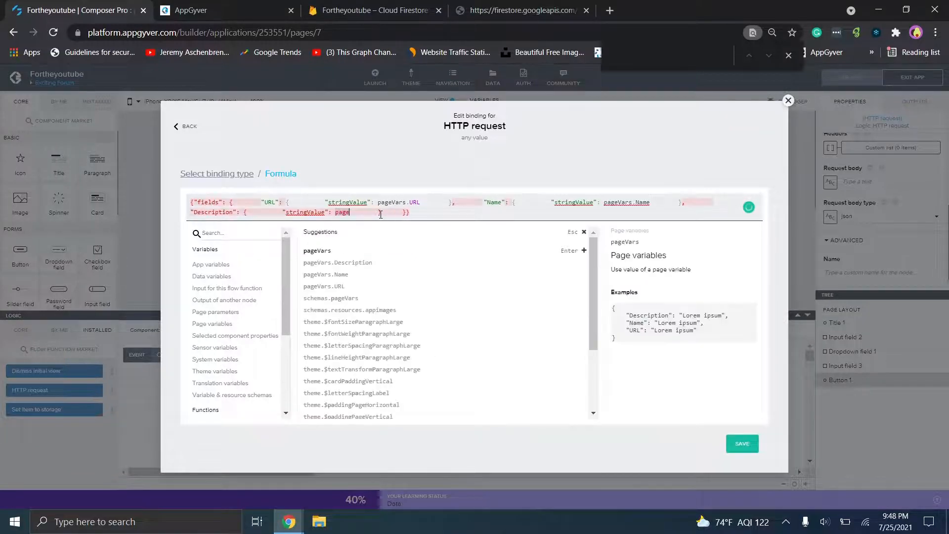
left_click(365, 263)
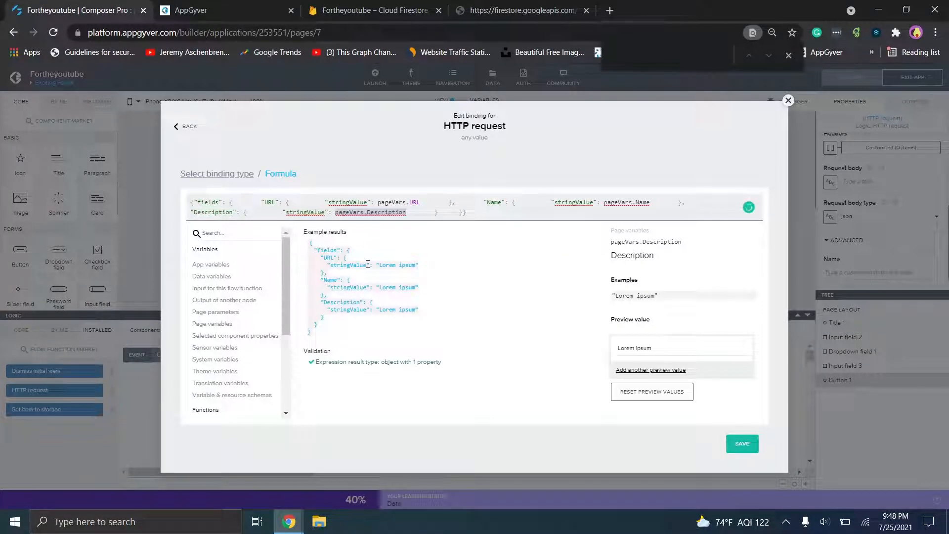
left_click(478, 6)
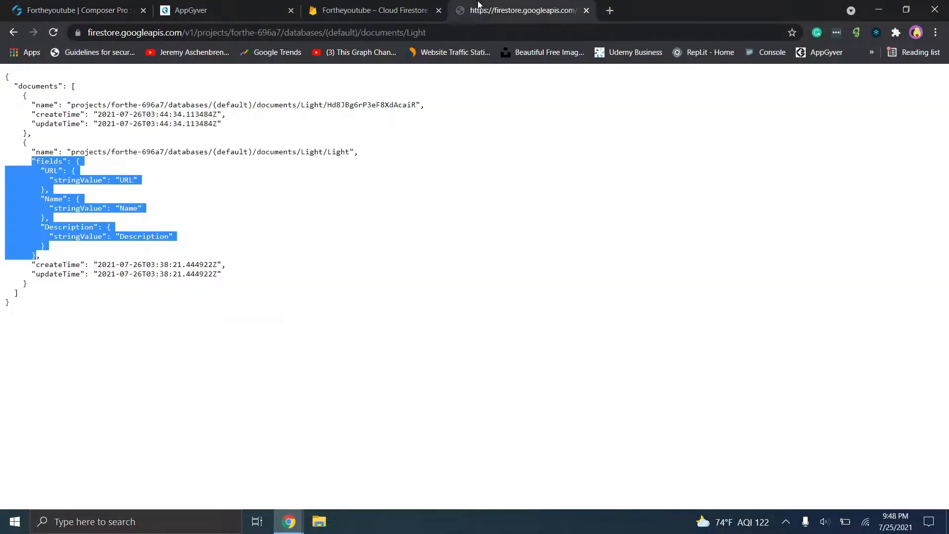
- Highlight the Light document's fields block in the Firestore JSON
left_click(105, 249)
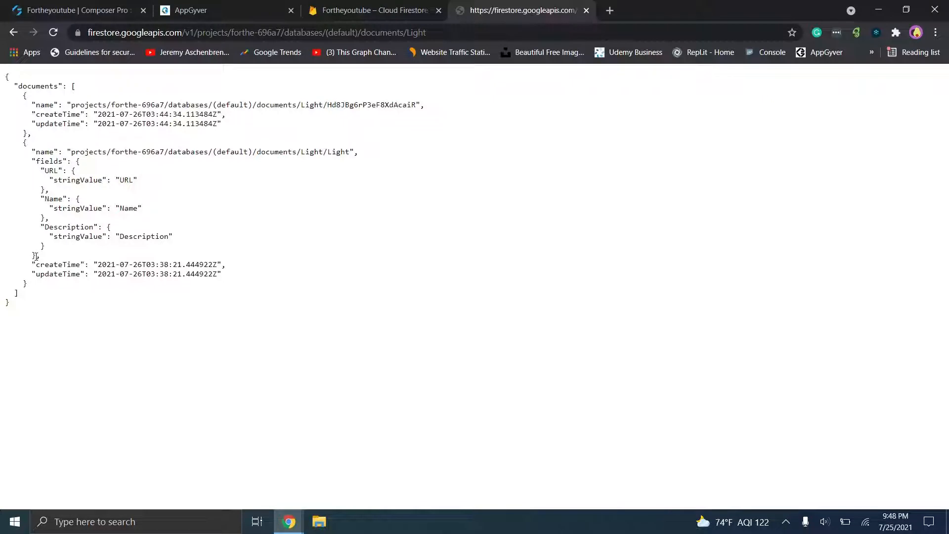
left_click_drag(31, 252, 32, 163)
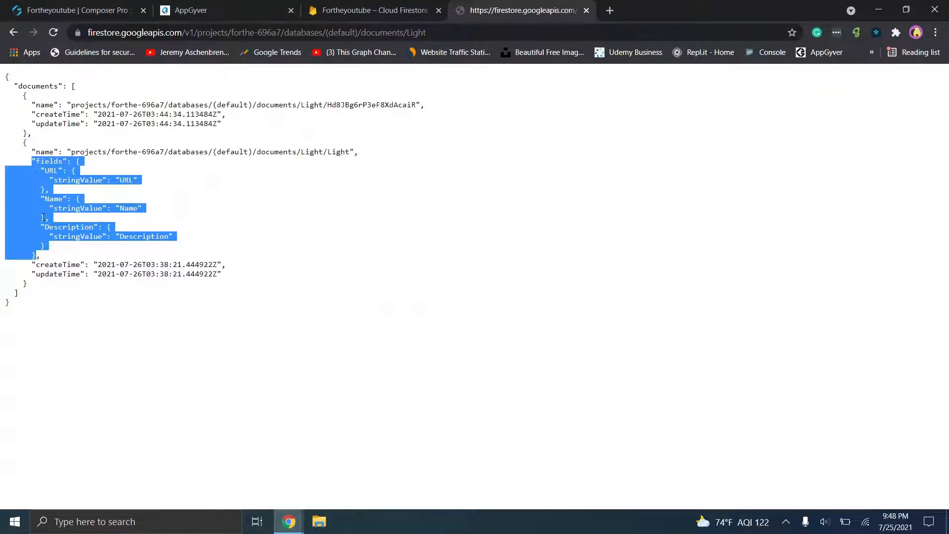
left_click(79, 9)
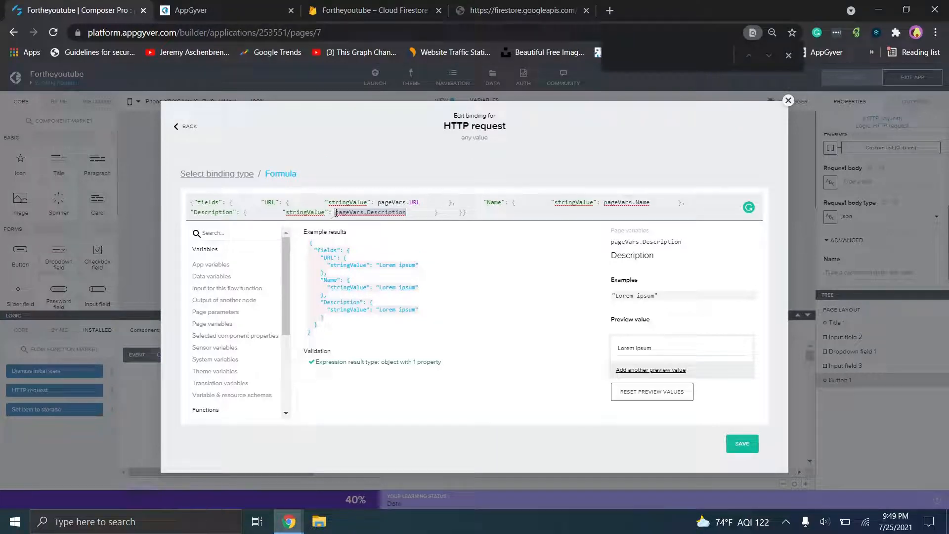
- Check the URL value and Name stringValue entries against the formula, then return to Composer Pro
left_click(474, 4)
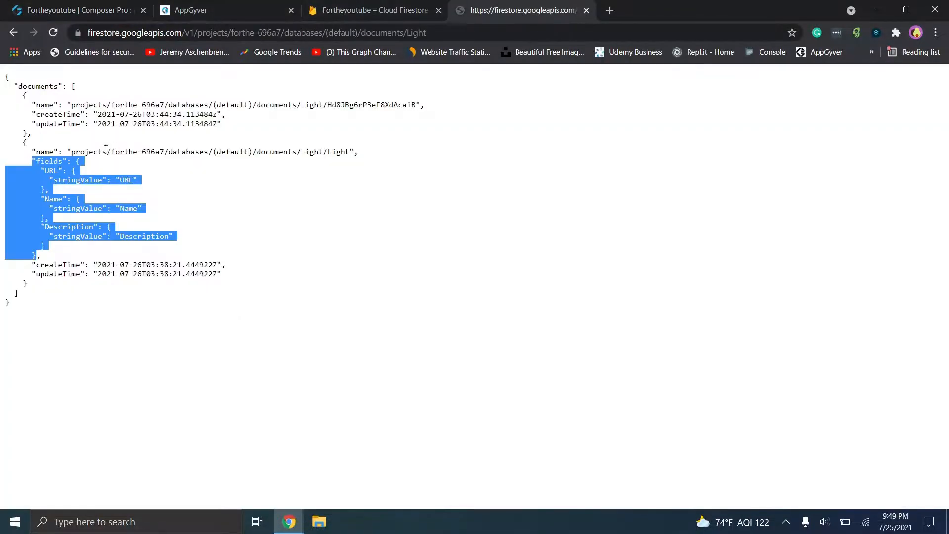
left_click(84, 202)
left_click_drag(46, 171, 77, 173)
left_click(78, 182)
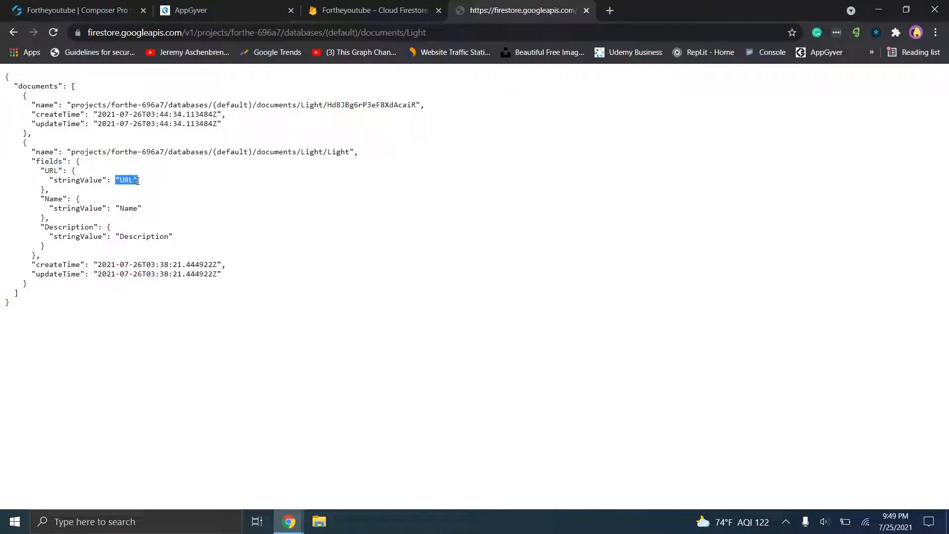
left_click(118, 182)
left_click_drag(116, 179, 184, 183)
left_click_drag(108, 208, 141, 203)
left_click(137, 234)
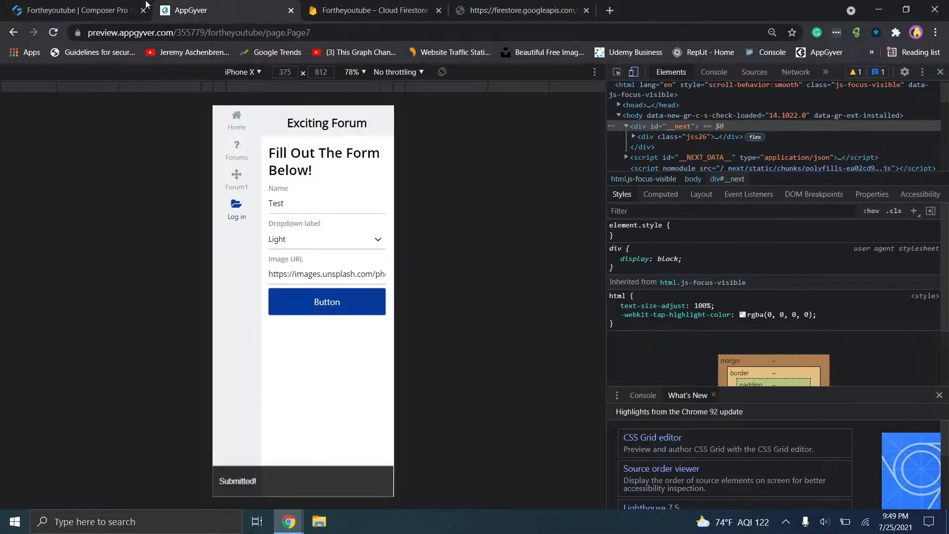
left_click(193, 10)
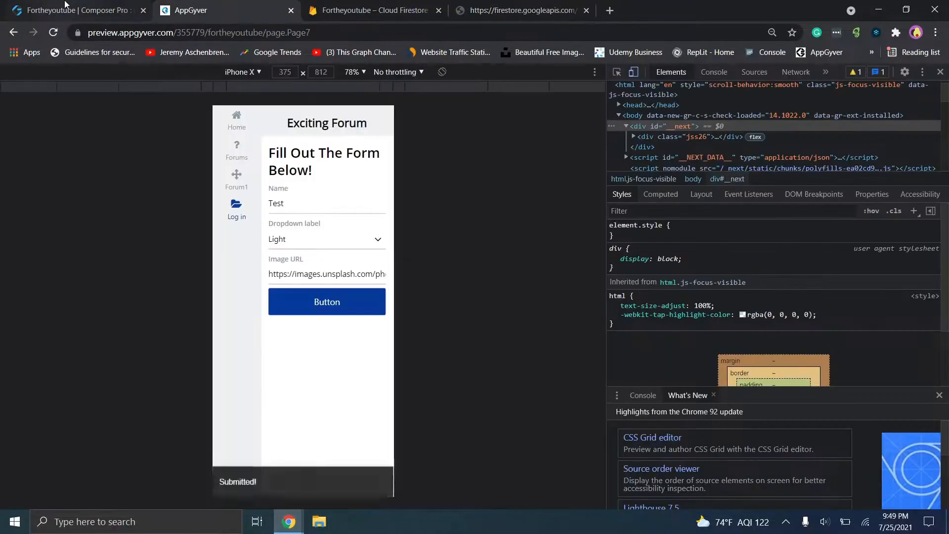
left_click(74, 10)
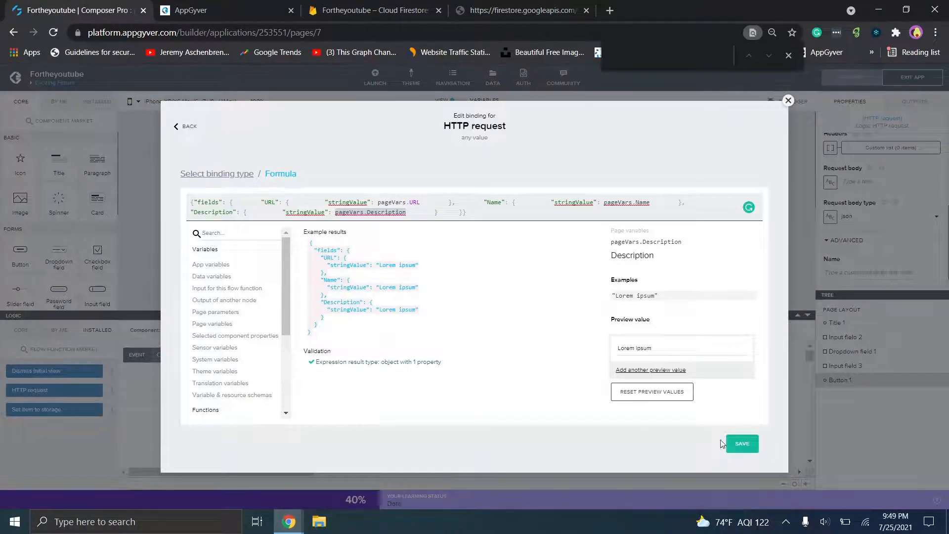
- Save the request body binding and the whole application
left_click(740, 442)
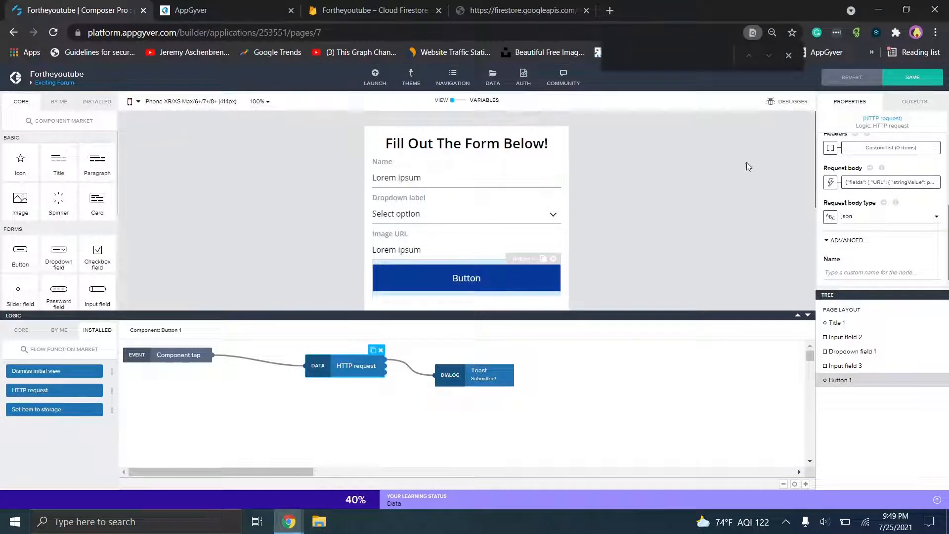
left_click(910, 78)
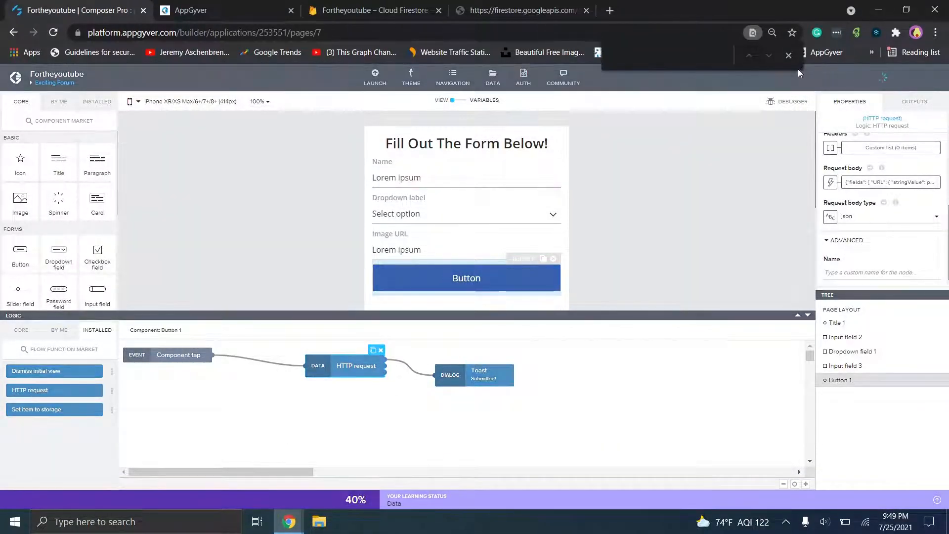
left_click(789, 56)
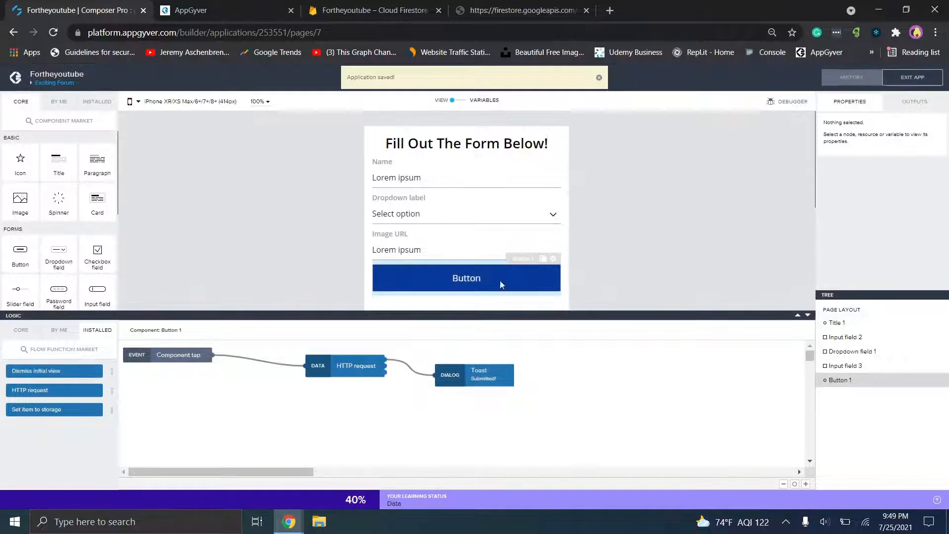
- On the preview's form page, enter Name Test and choose Light in the dropdown
left_click(255, 5)
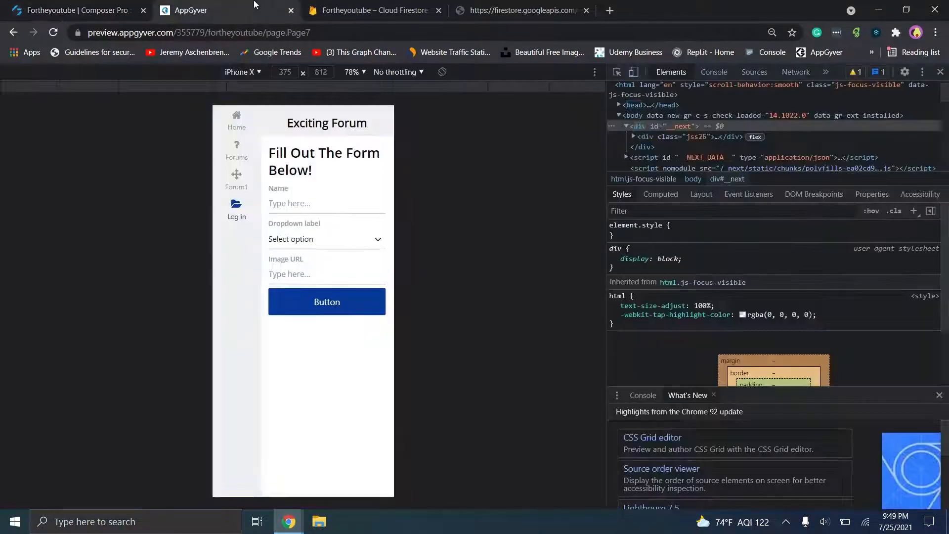
left_click(236, 175)
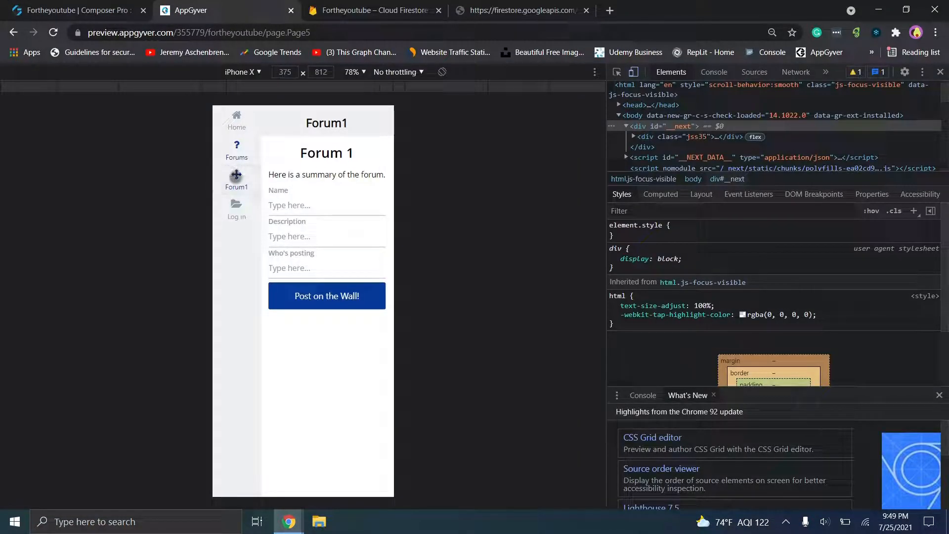
left_click(236, 207)
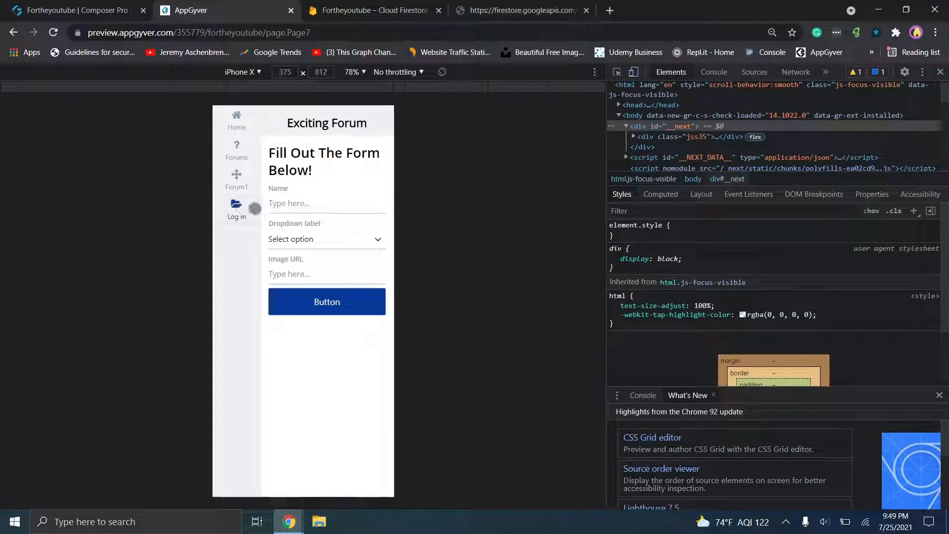
left_click(277, 203)
type("Test")
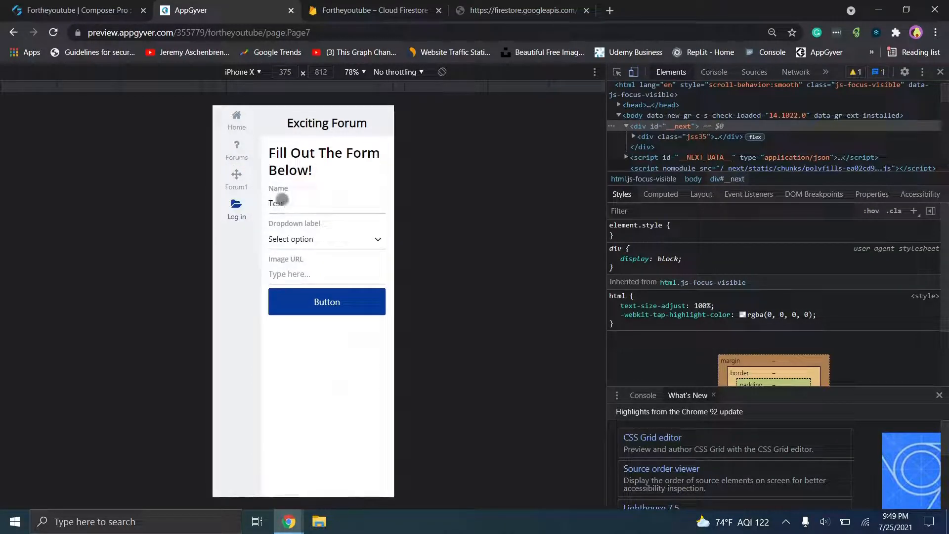
left_click(300, 240)
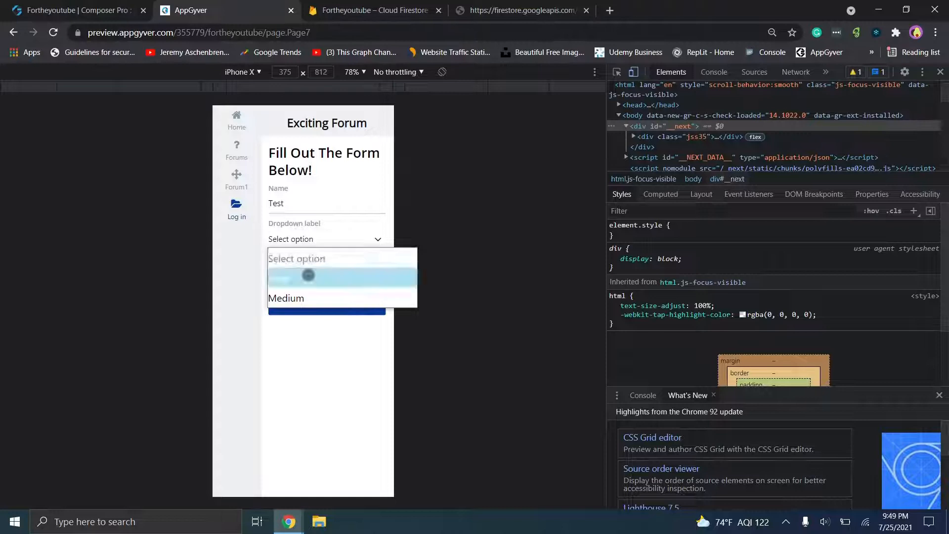
left_click(308, 275)
left_click(314, 283)
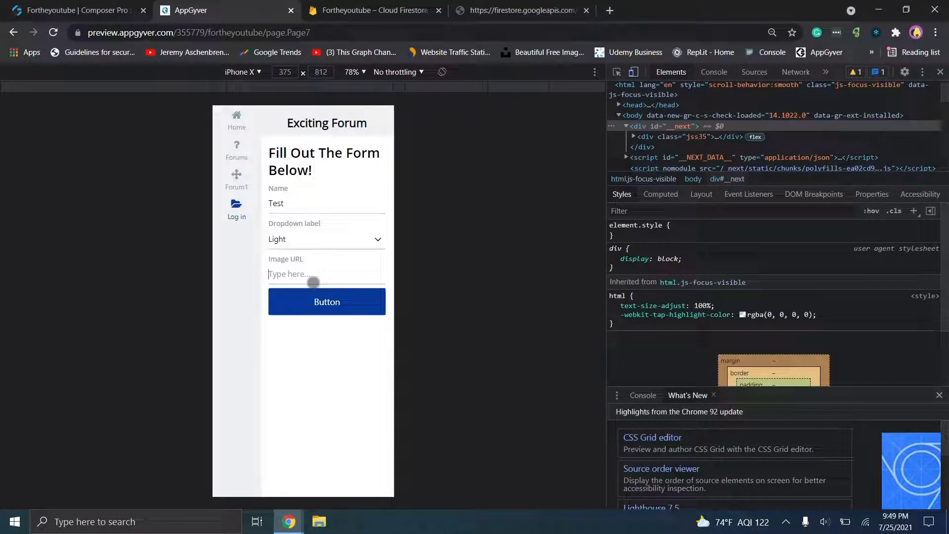
left_click(280, 513)
- Copy the Unsplash teacup photo's image address from the incognito window
left_click(351, 473)
left_click(254, 4)
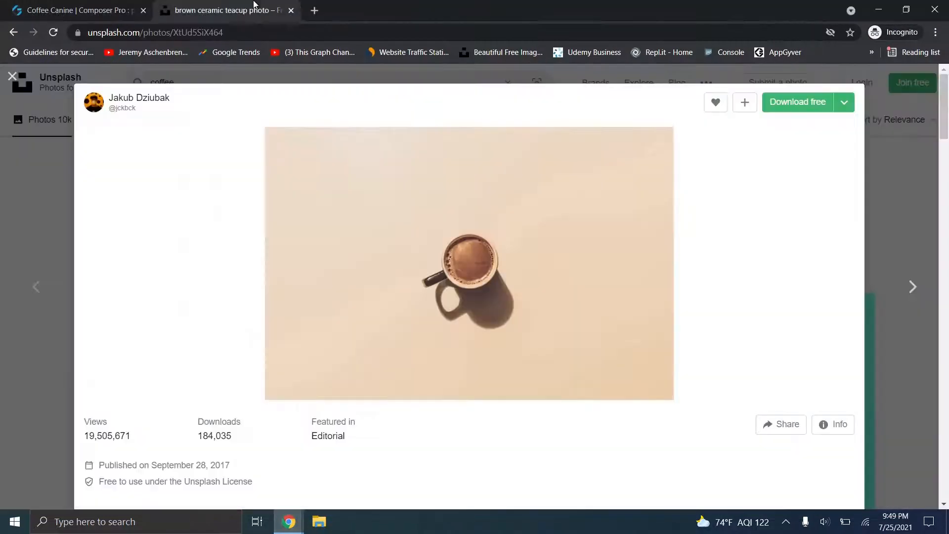
right_click(409, 208)
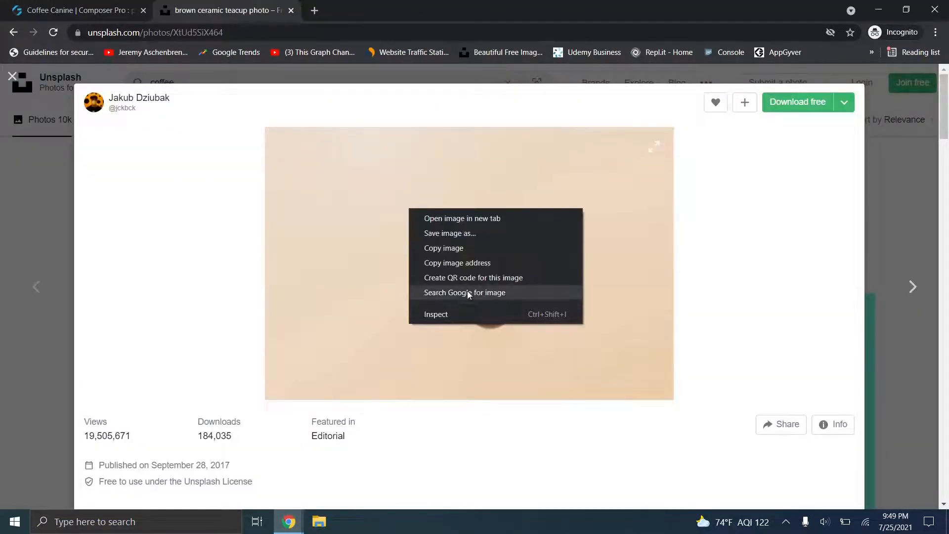
left_click(464, 264)
- Paste the image address into the preview's Image URL field and submit the form
left_click(290, 522)
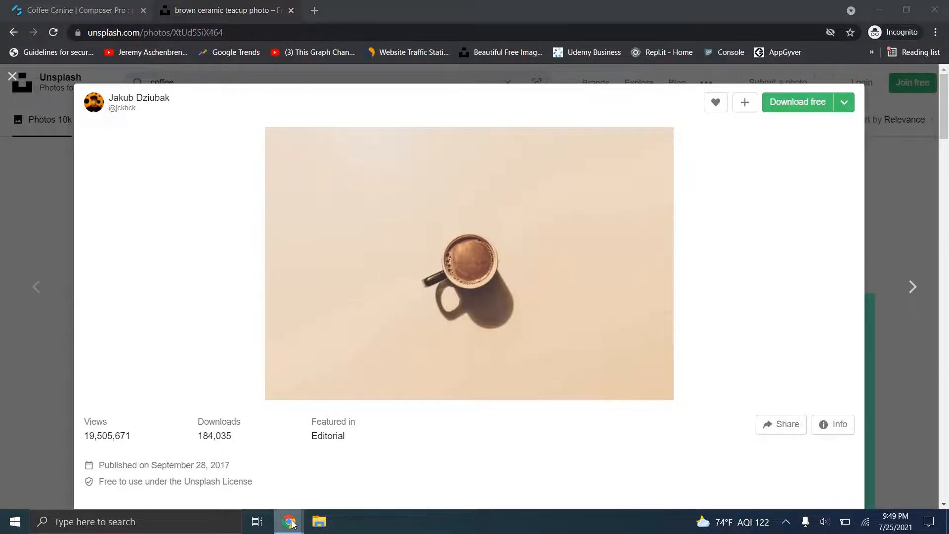
left_click(216, 471)
left_click(370, 278)
key("ctrl+v")
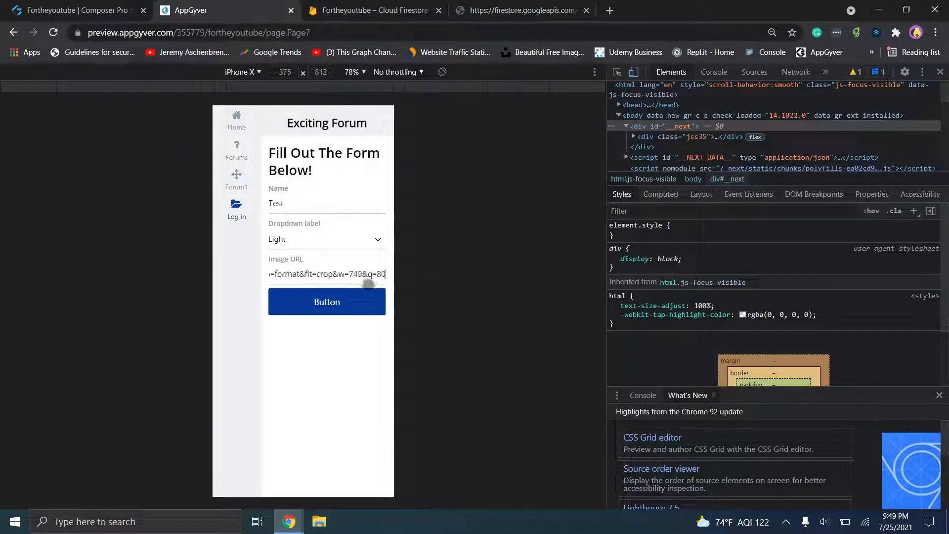
left_click(333, 302)
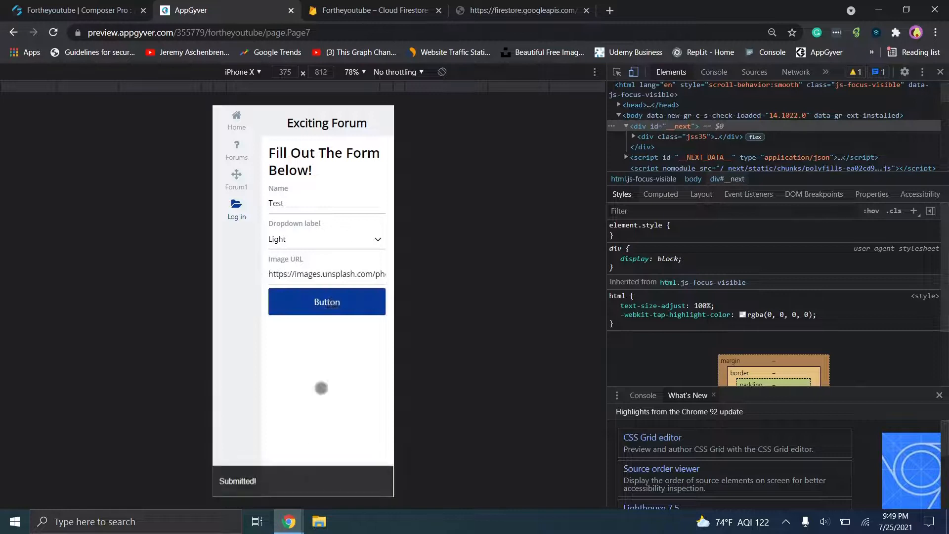
- Open Light document kWMLJUjdQYMUVo5CShaS in Firebase to confirm Name Test and Description Light
left_click(381, 5)
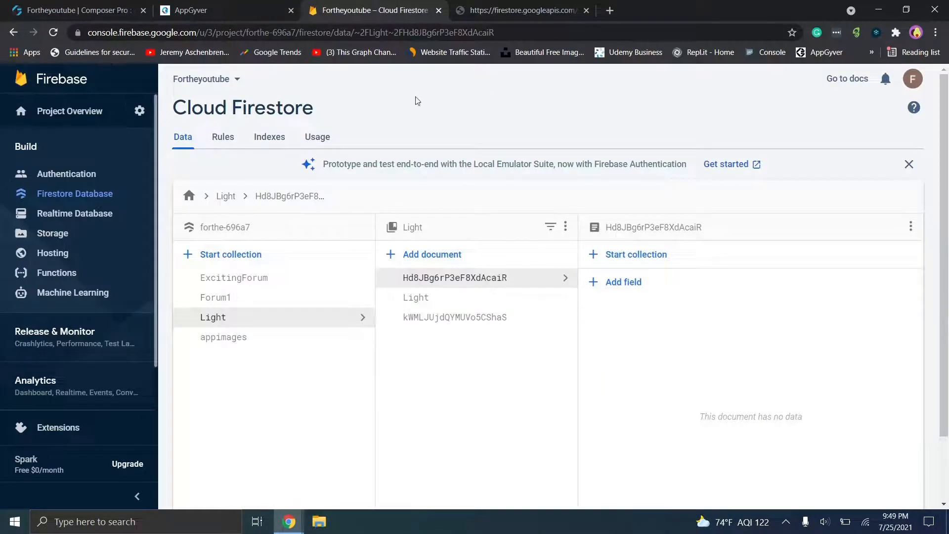
left_click(434, 299)
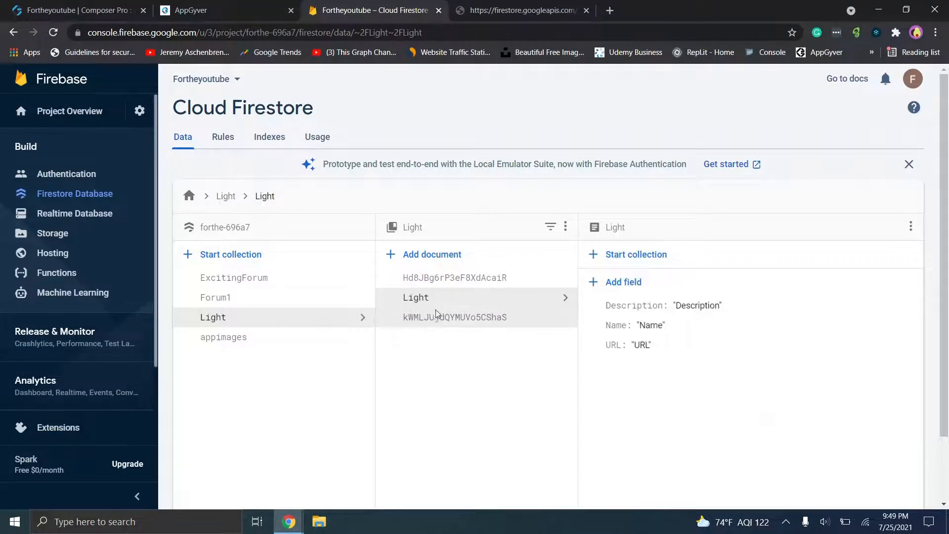
left_click(436, 315)
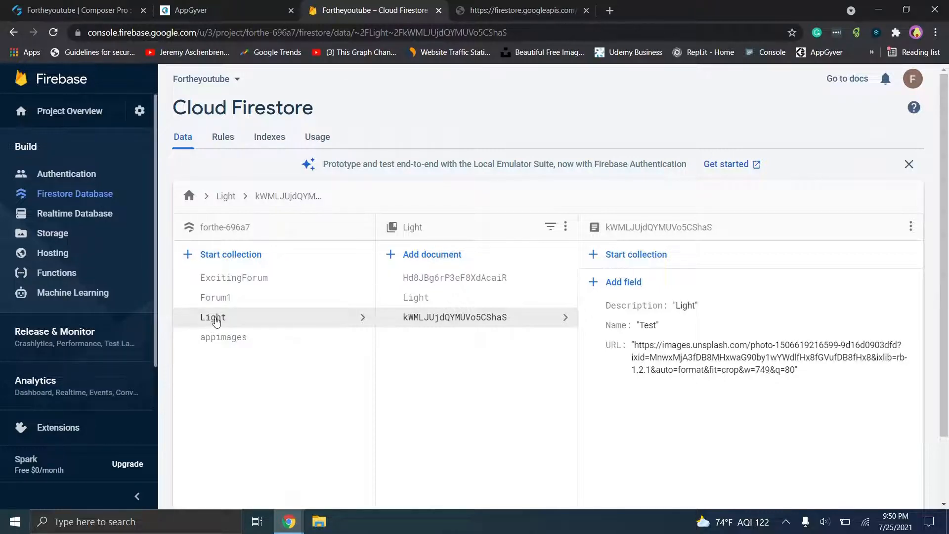
left_click(187, 10)
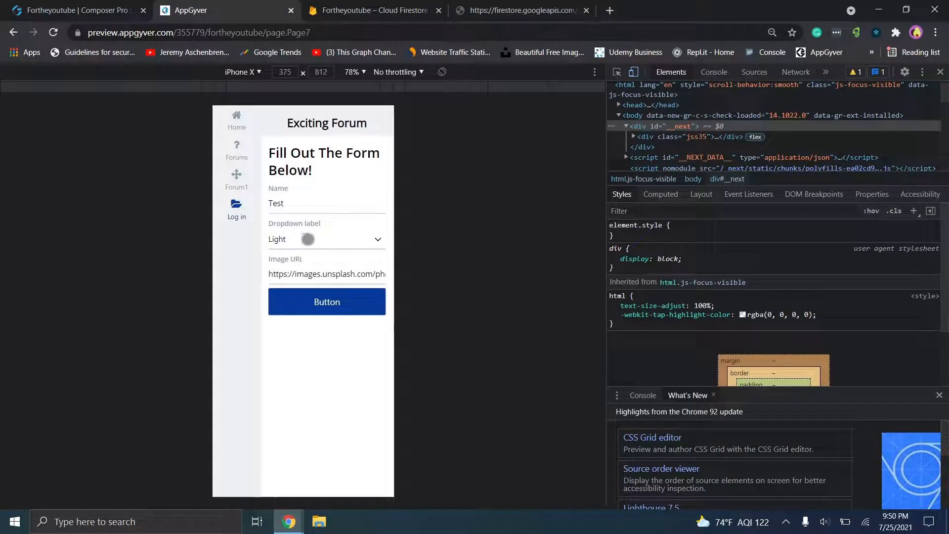
- Choose Medium in the preview dropdown, check Firestore, and bring the incognito Coffee Canine window forward
left_click(292, 241)
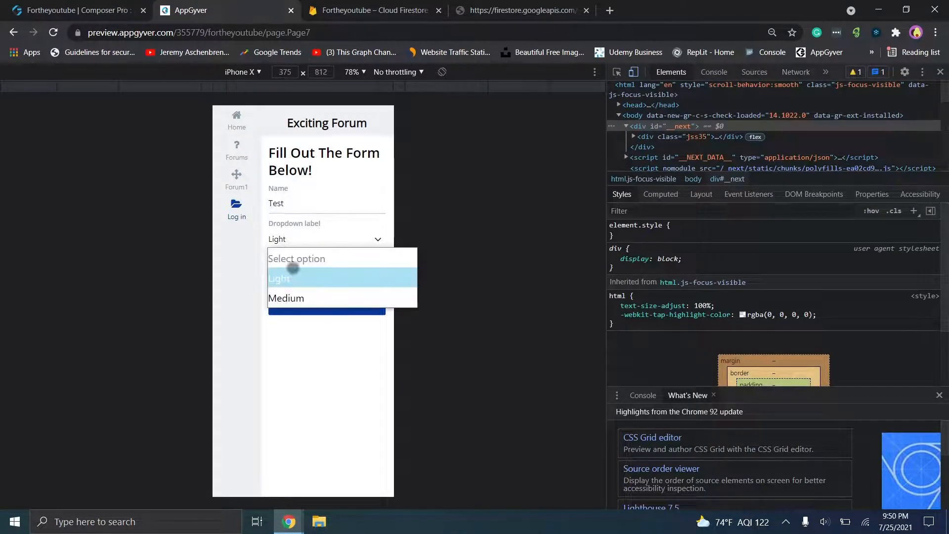
left_click(291, 295)
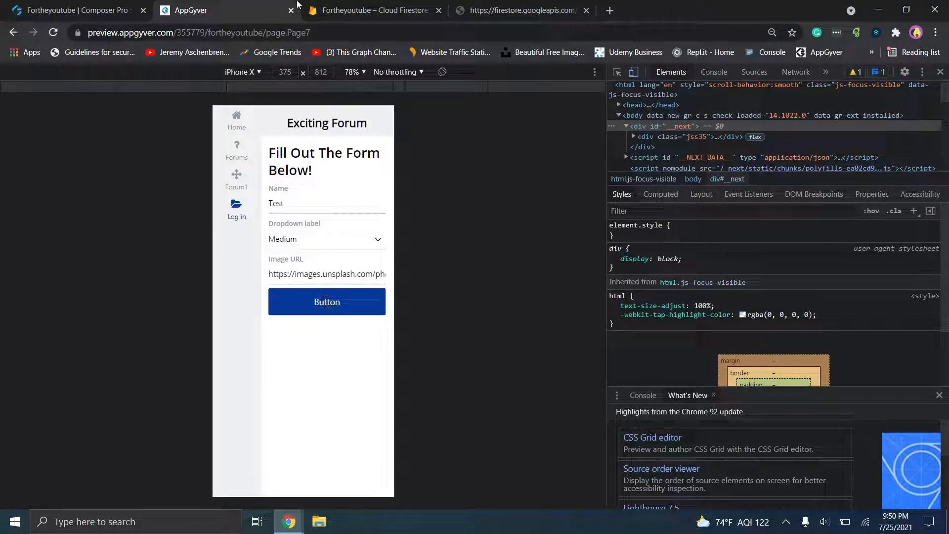
left_click(371, 10)
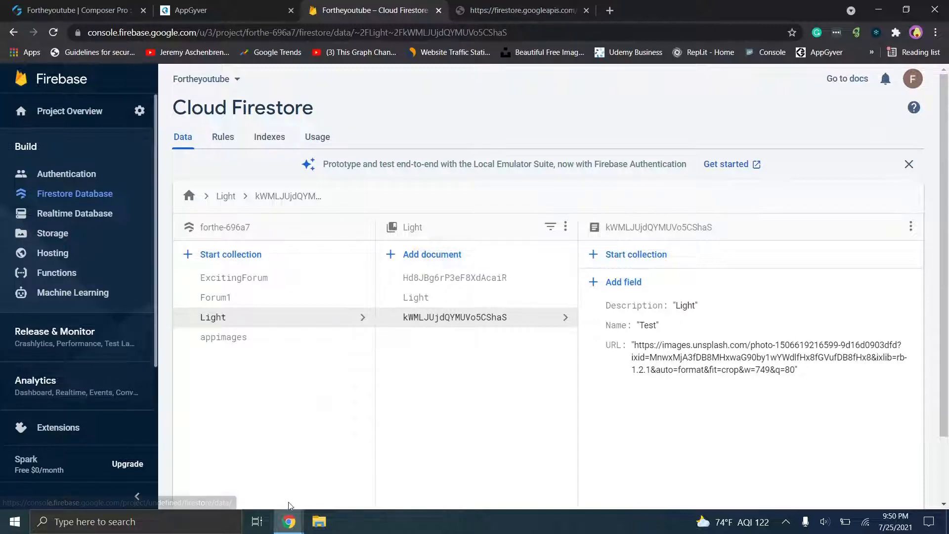
mouse_move(289, 520)
left_click(337, 476)
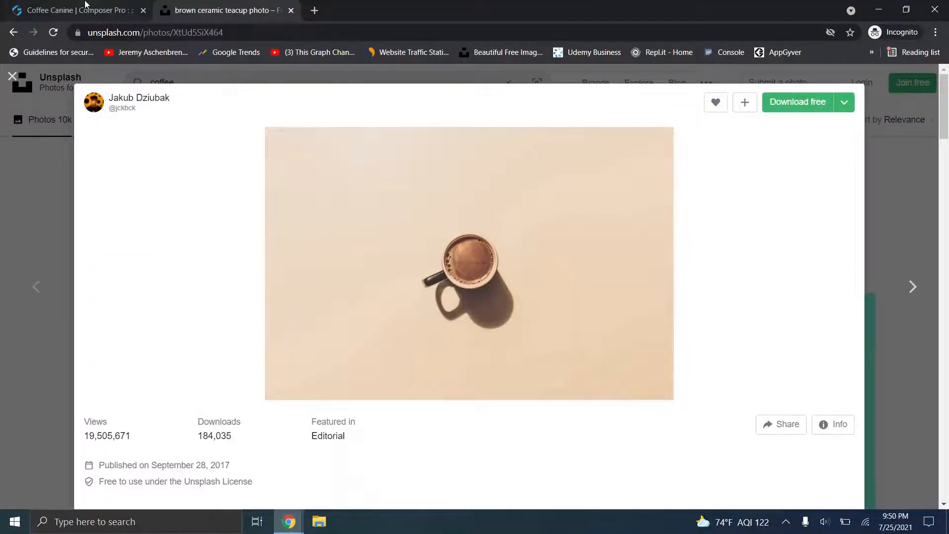
- Close the HTTP request binding editor and open Coffee Canine from the web preview portal
left_click(85, 4)
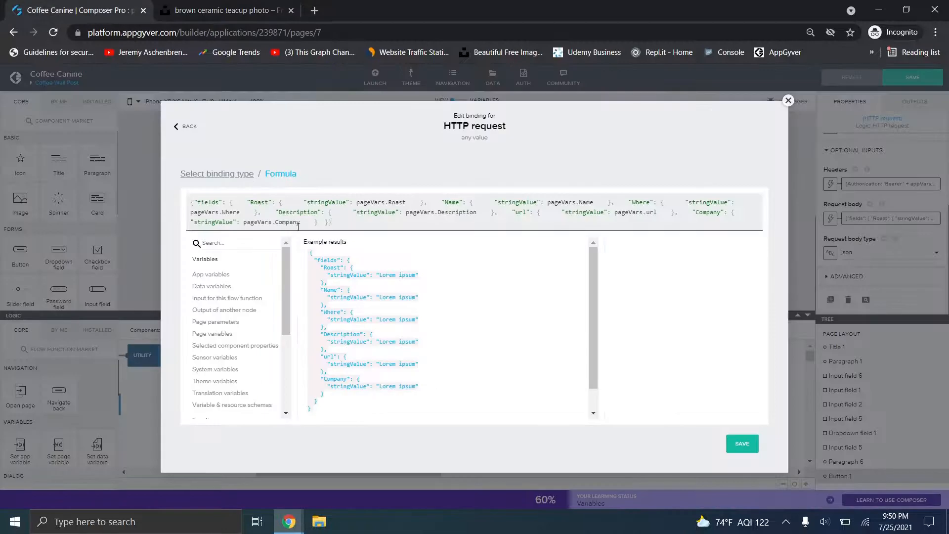
left_click(788, 100)
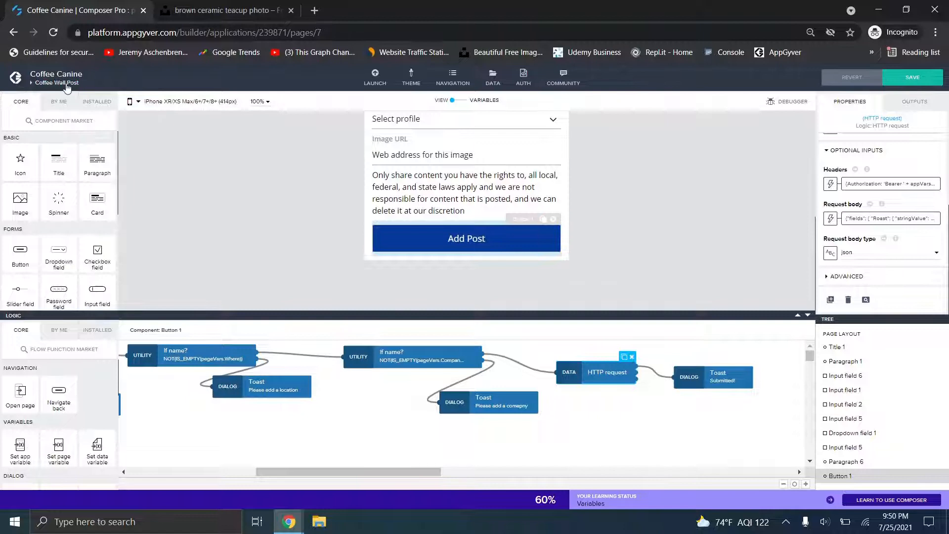
left_click(379, 79)
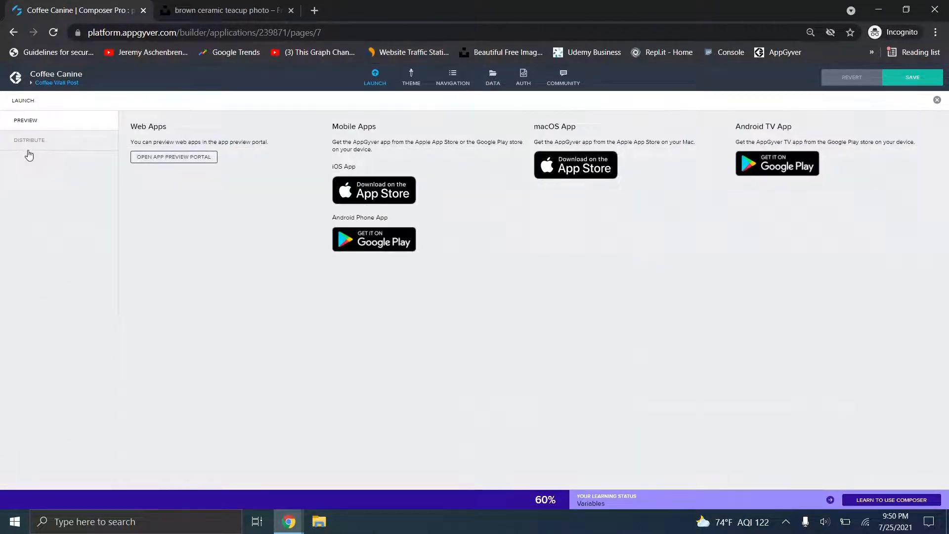
left_click(170, 157)
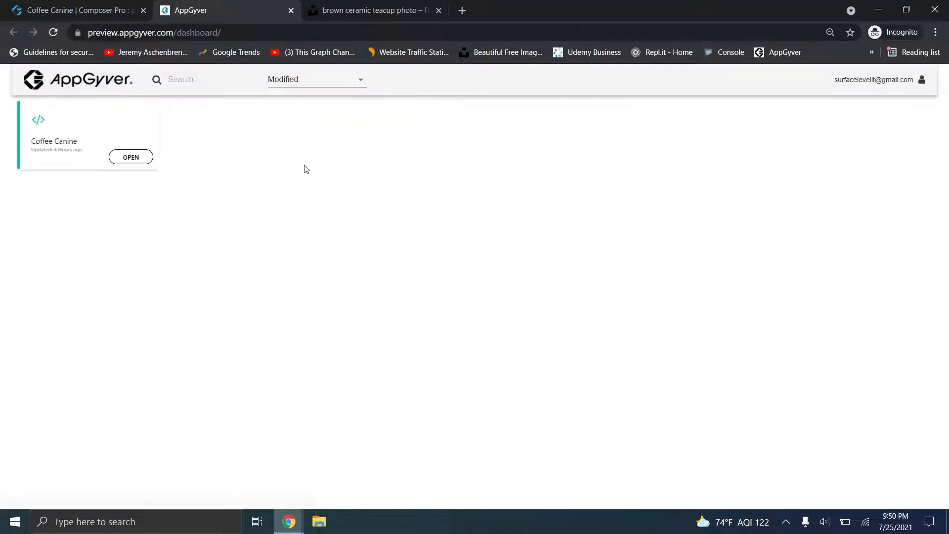
left_click(147, 157)
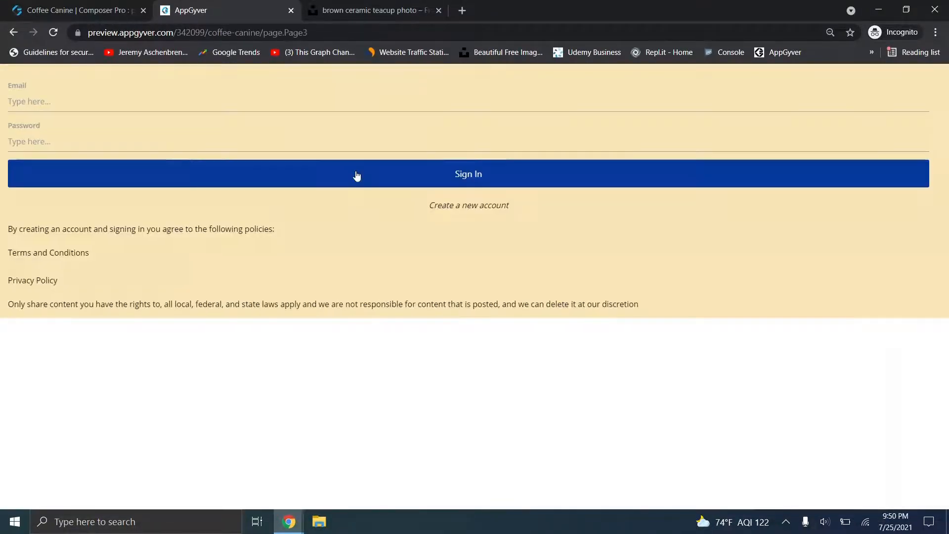
- Load the Coffee Canine sign-in page and sign in with an email and password
left_click(356, 173)
right_click(327, 185)
left_click(382, 295)
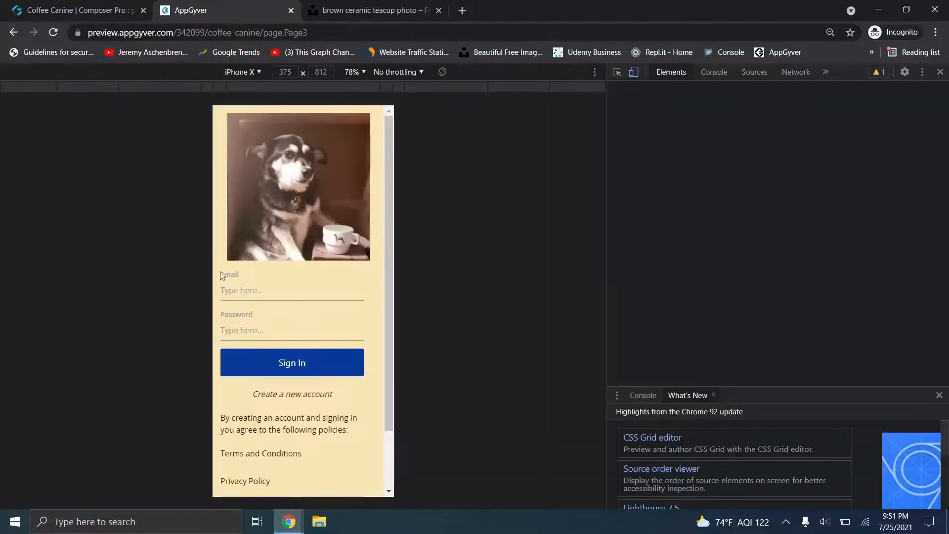
left_click(237, 285)
type("a2")
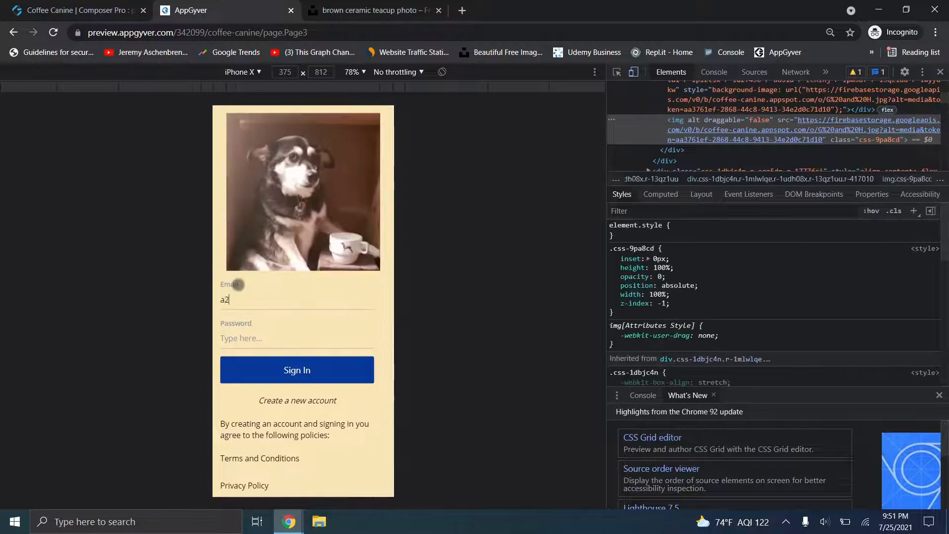
type("a.com")
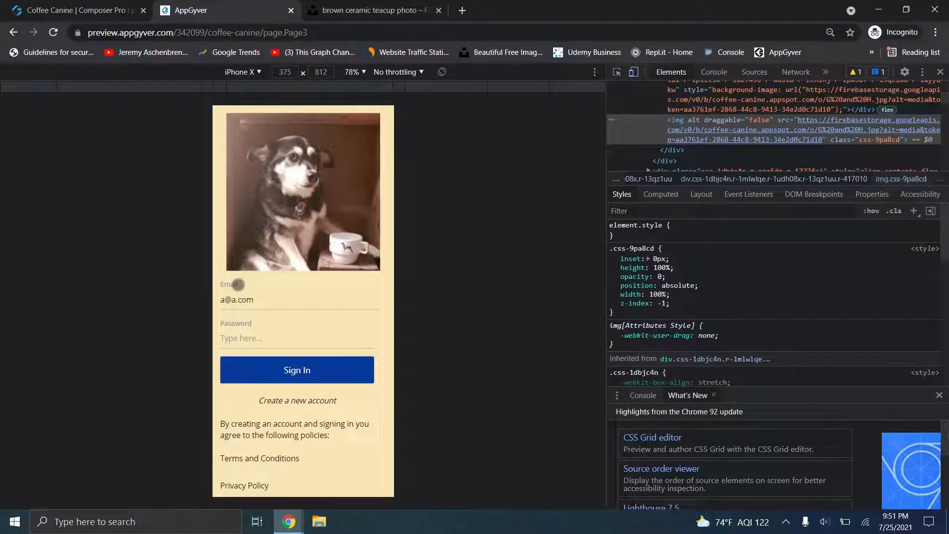
key("Tab")
type("••••")
left_click(323, 375)
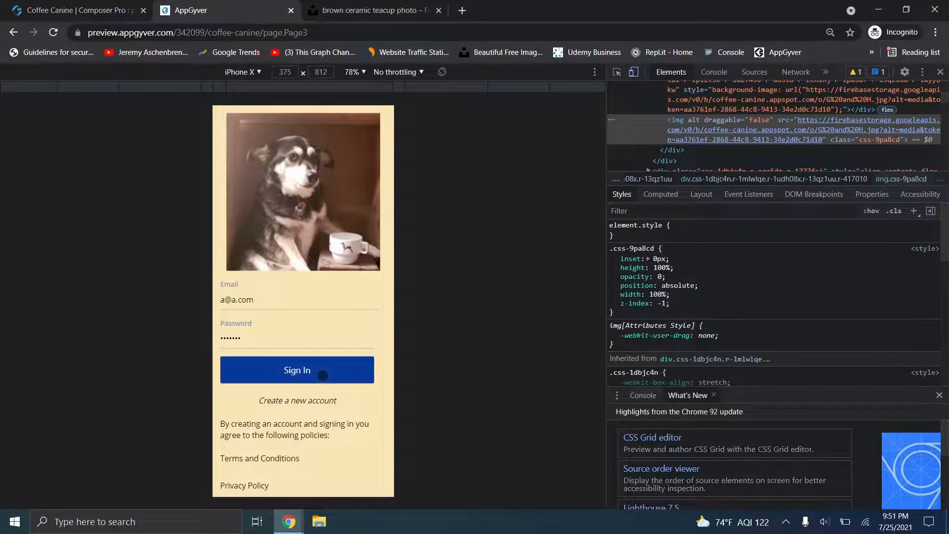
- Pick Medium roast on Add Coffee, return to All Coffee, then bring the Firestore window forward
left_click(242, 192)
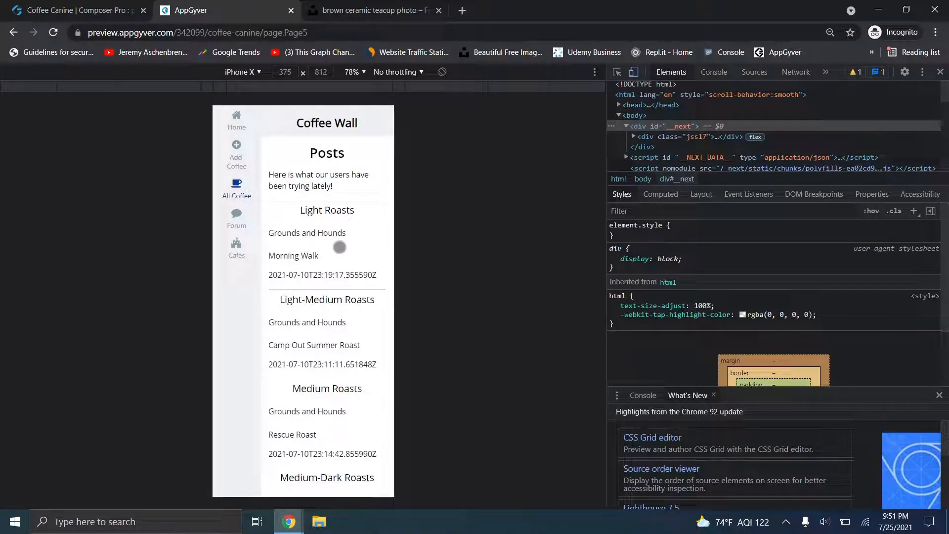
left_click(235, 164)
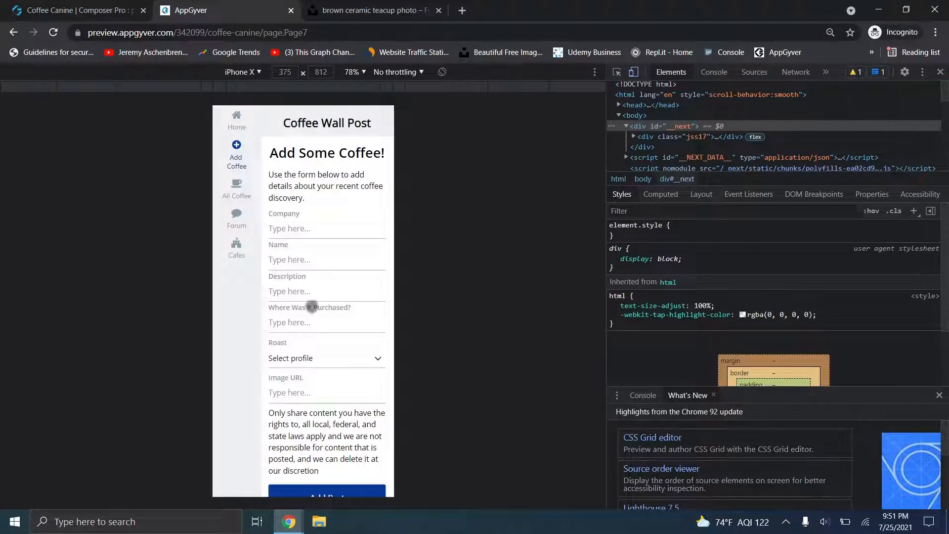
left_click(320, 357)
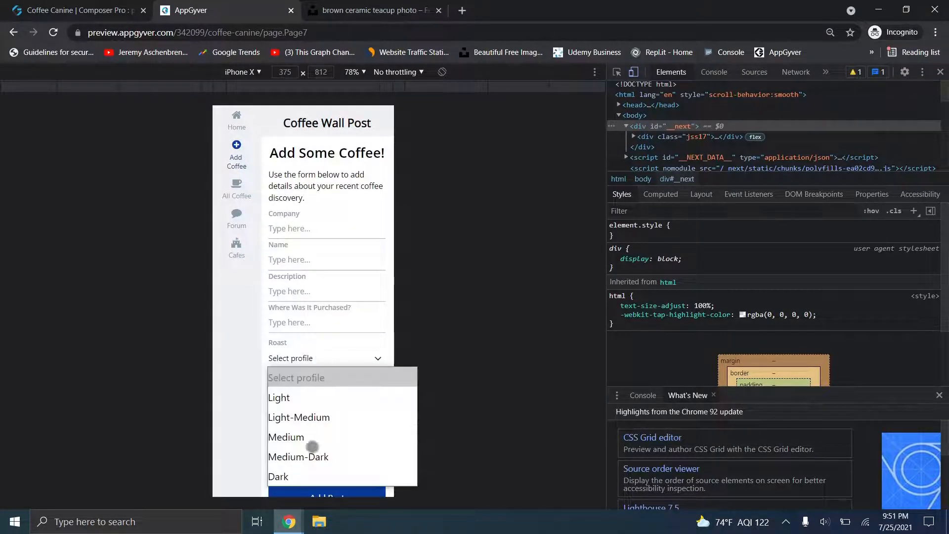
left_click(312, 445)
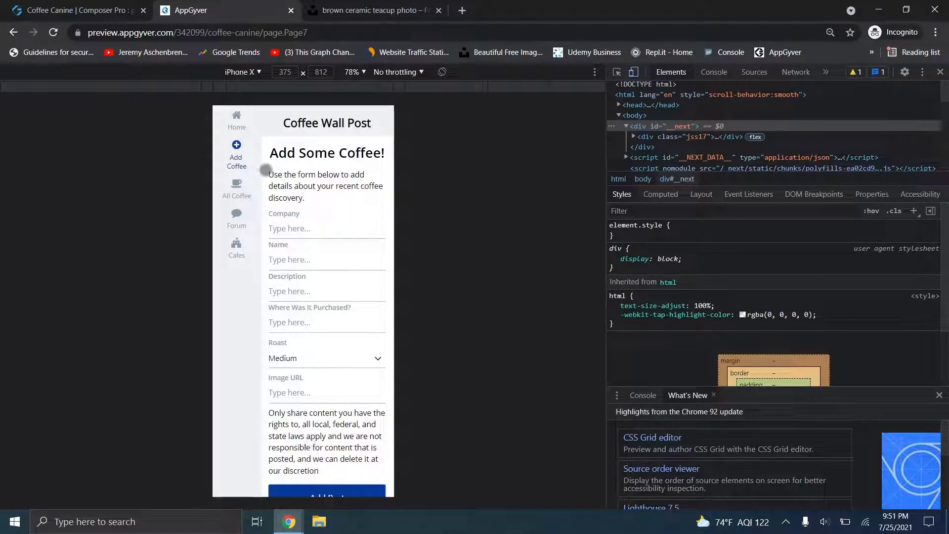
left_click(237, 191)
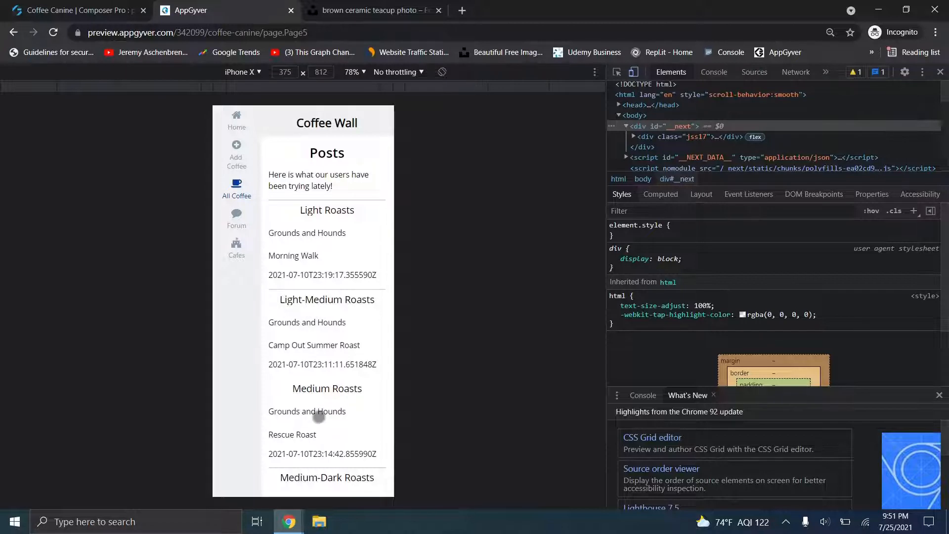
left_click(289, 522)
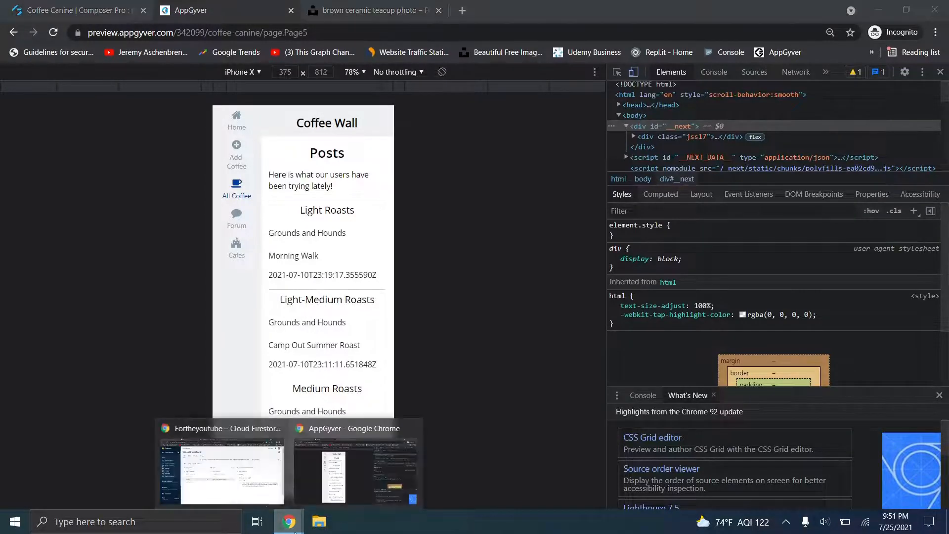
left_click(263, 497)
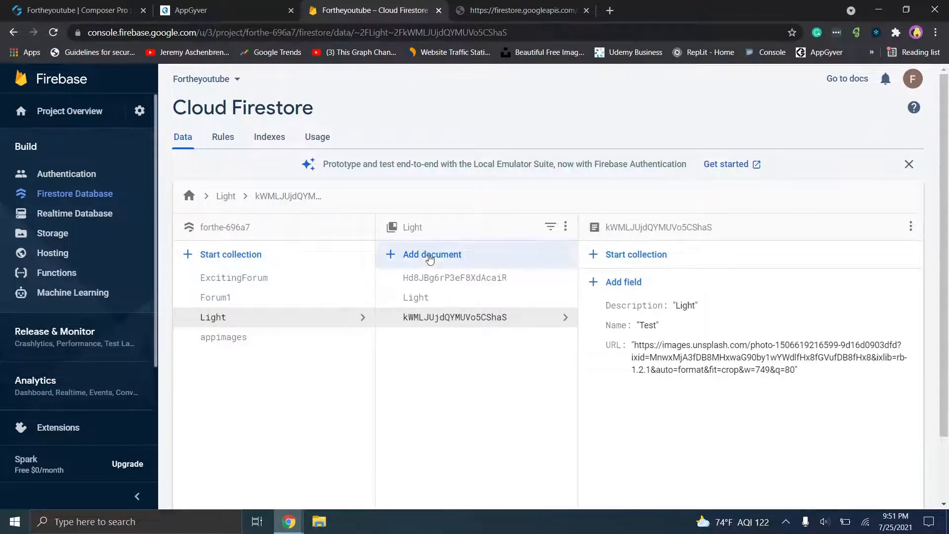
- Check the three Light documents in Firestore for new data, then return to the Fortheyoutube builder
left_click(435, 278)
left_click(441, 299)
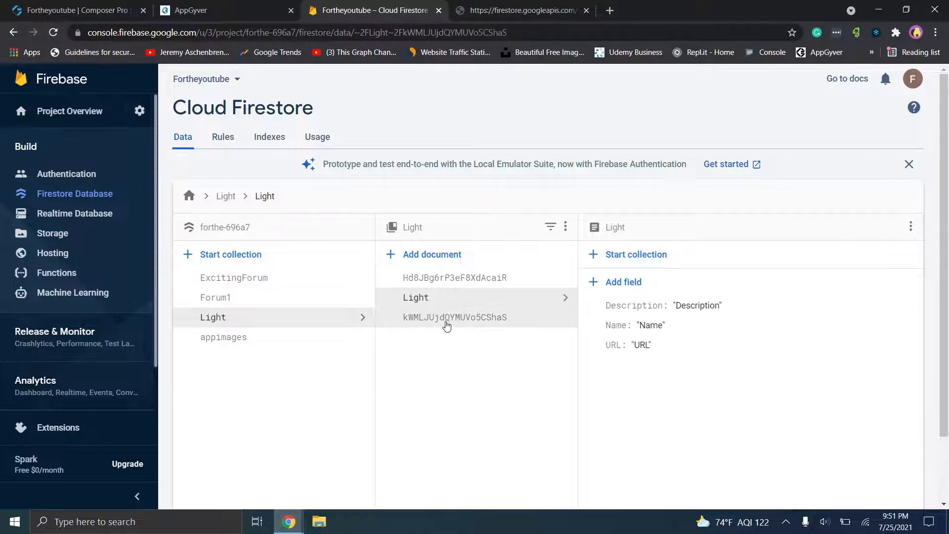
left_click(446, 321)
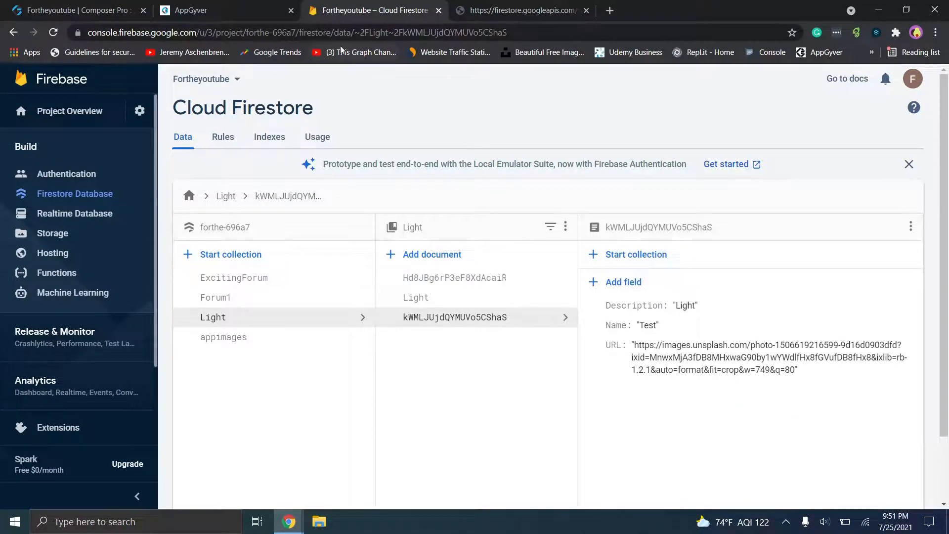
left_click(208, 9)
left_click(113, 5)
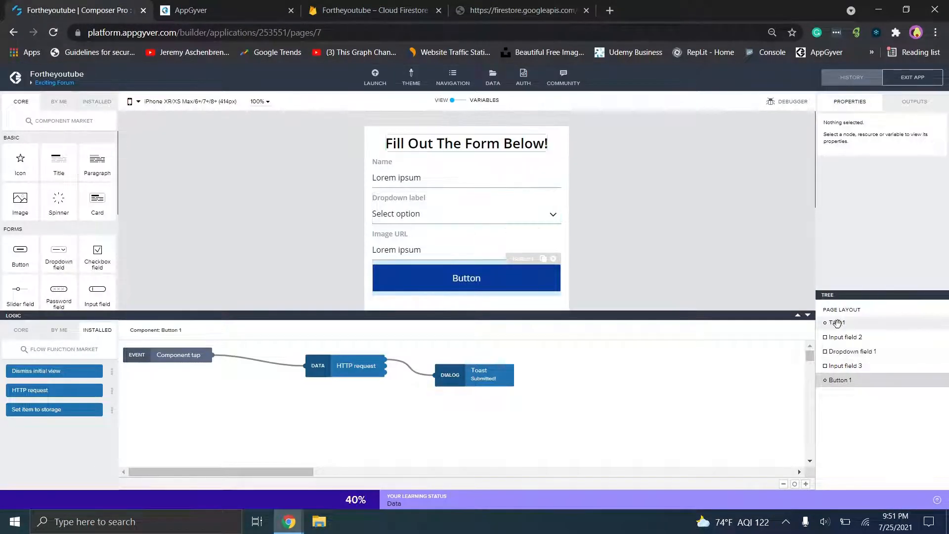
- Collapse the Fortheyoutube form page's logic flow and bring up the open Chrome windows
left_click(808, 315)
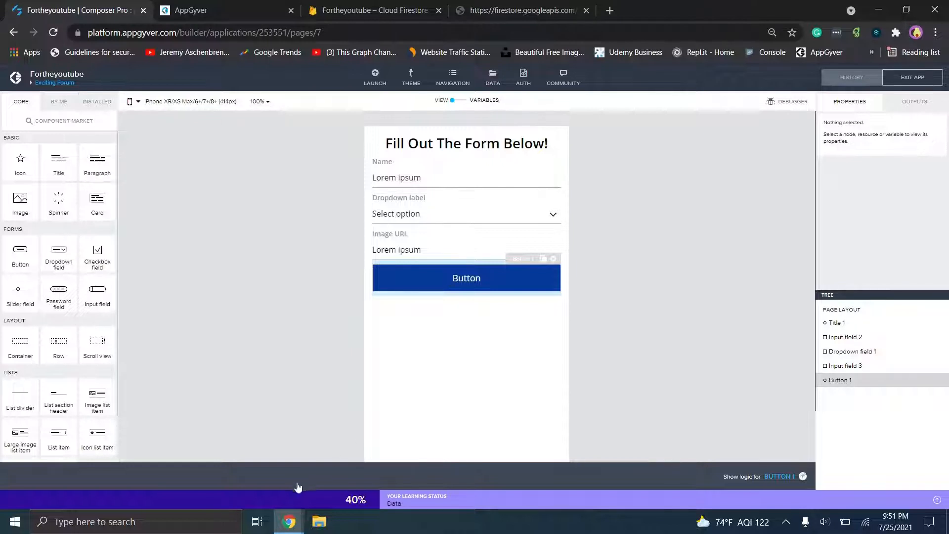
left_click(289, 522)
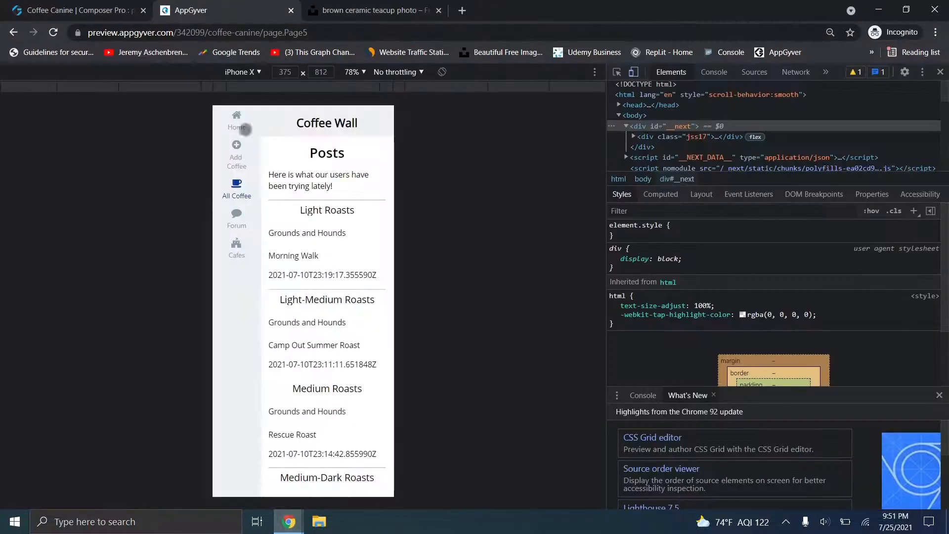
- Return to the Coffee Canine builder, collapse its logic flow, and save the app
left_click(120, 5)
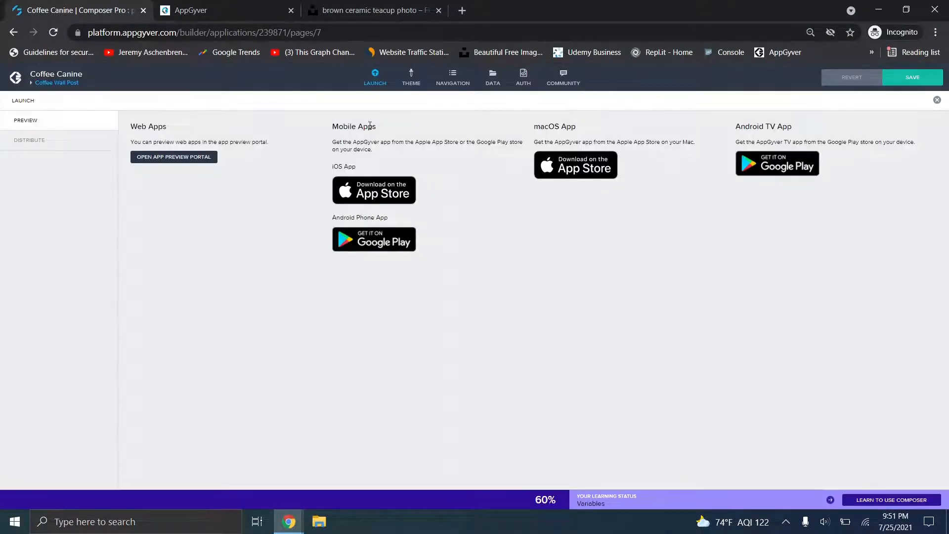
left_click(383, 82)
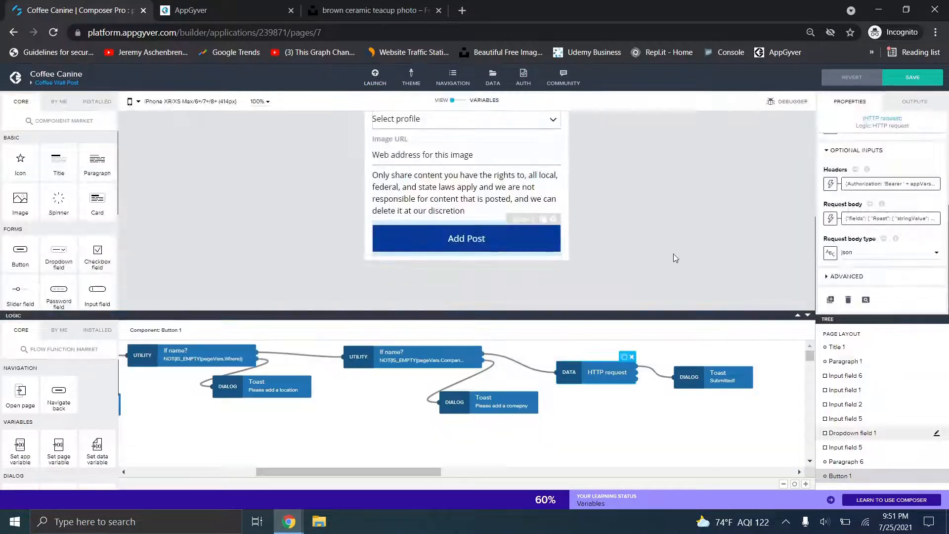
left_click(801, 318)
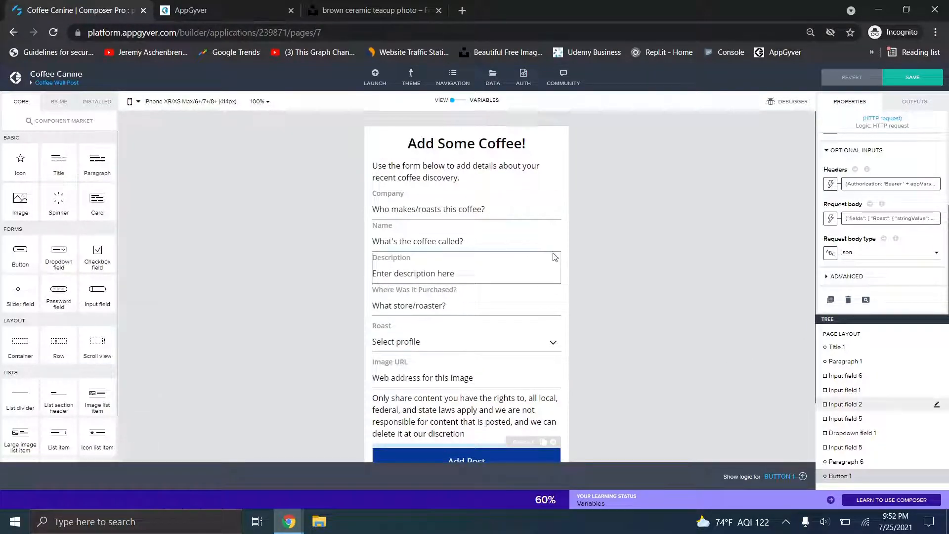
left_click(70, 82)
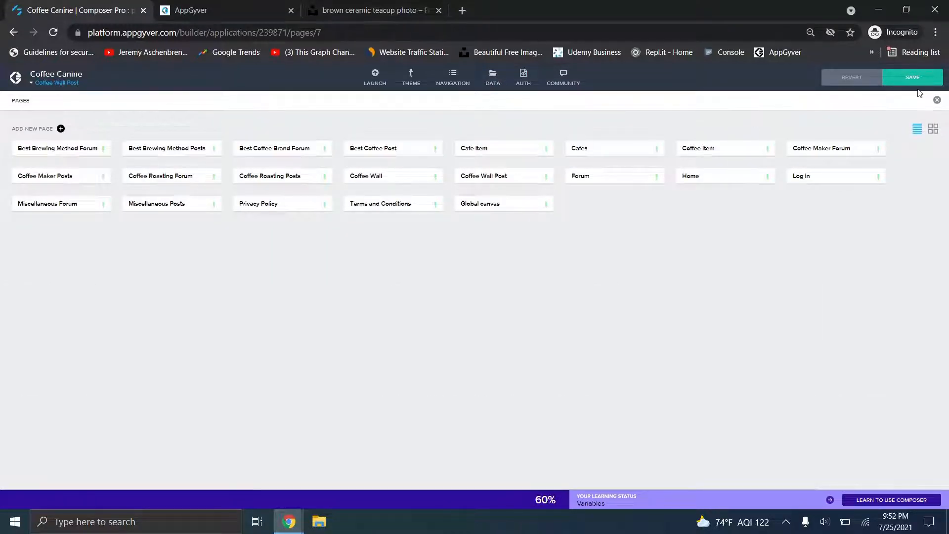
left_click(937, 100)
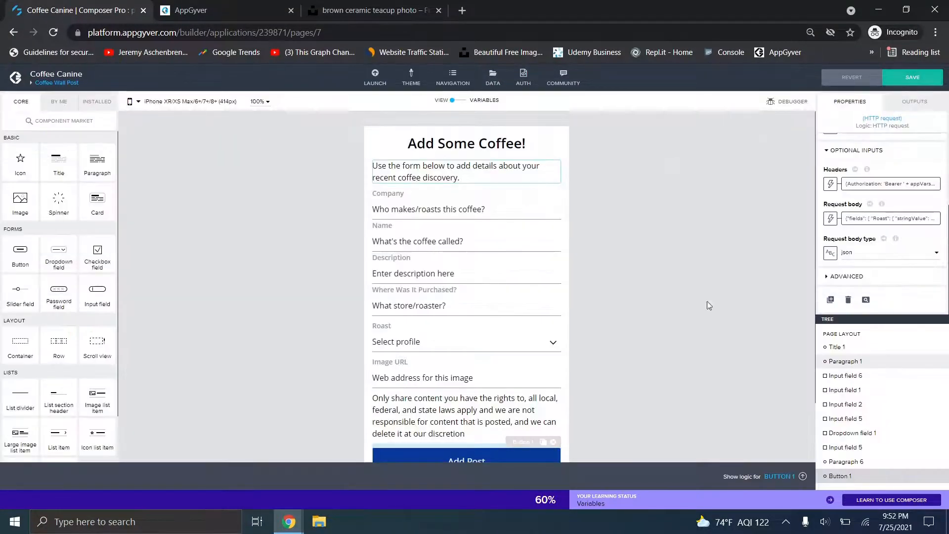
left_click(892, 80)
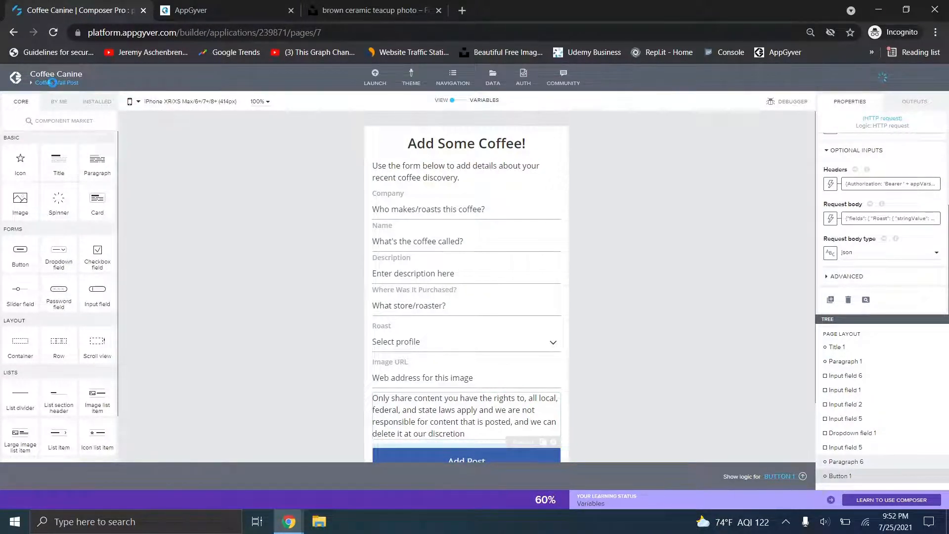
- Open the Coffee Wall page and look over its roast lists, then bring the Fortheyoutube window forward
left_click(51, 83)
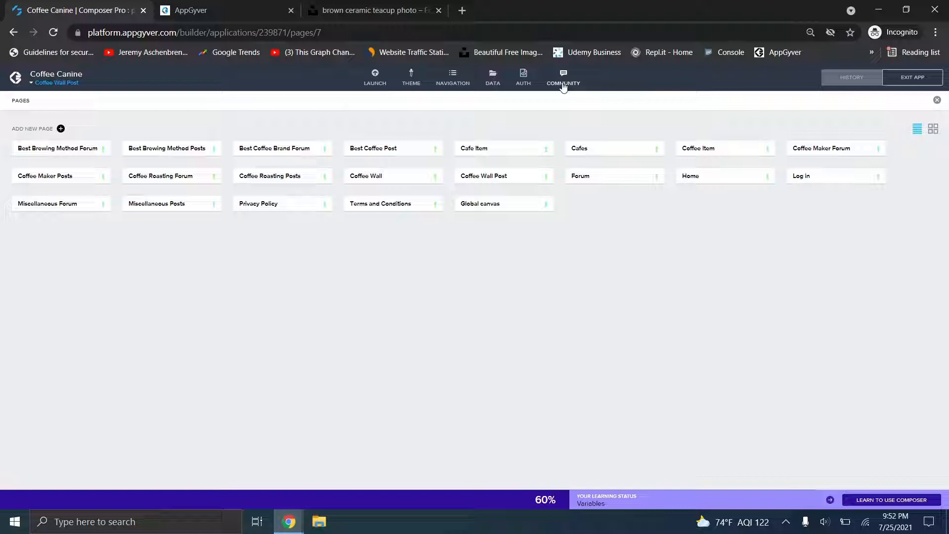
left_click(380, 178)
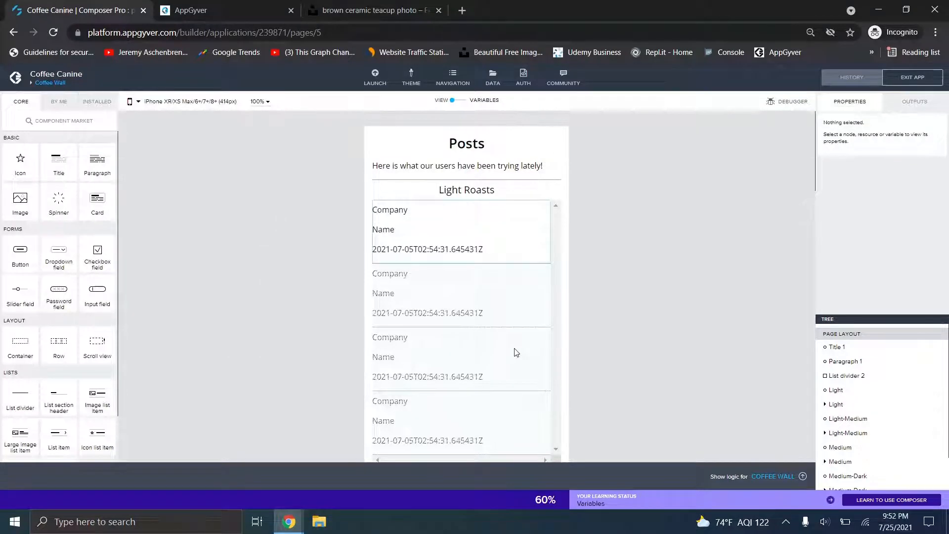
scroll(662, 180, "down", 3)
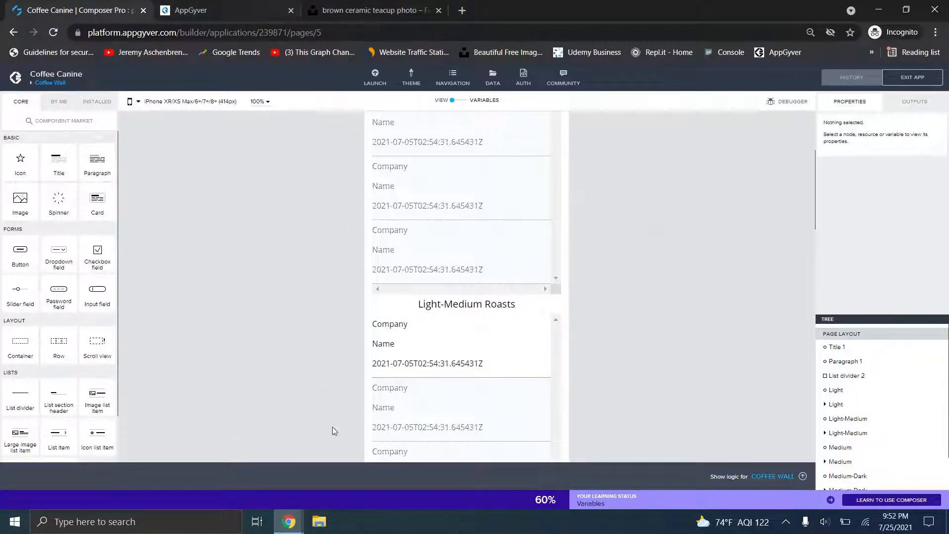
left_click(289, 522)
left_click(247, 465)
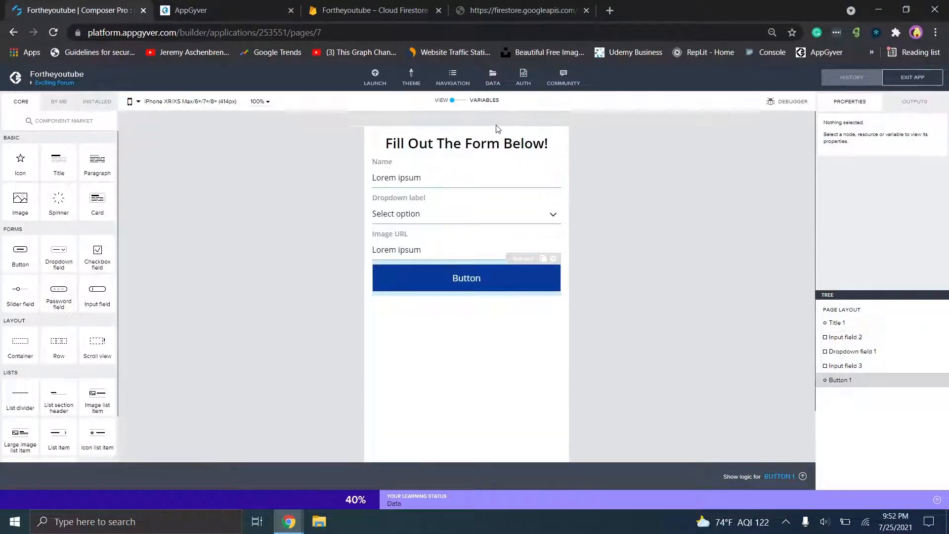
- Select the form's dropdown to show its label and two-item custom option list
left_click(483, 200)
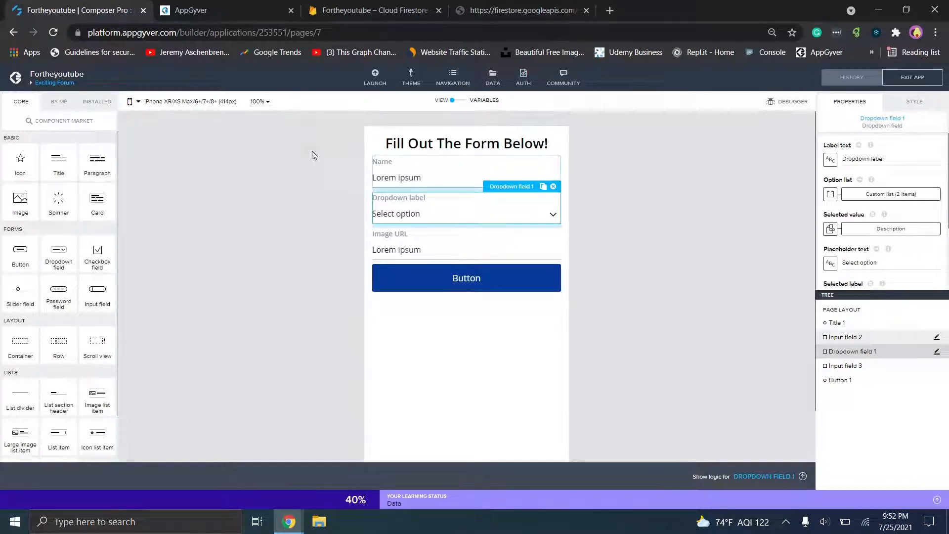
- Start a new Fortheyoutube page, then return to Coffee Canine's Coffee Wall and inspect the Posts title
left_click(69, 87)
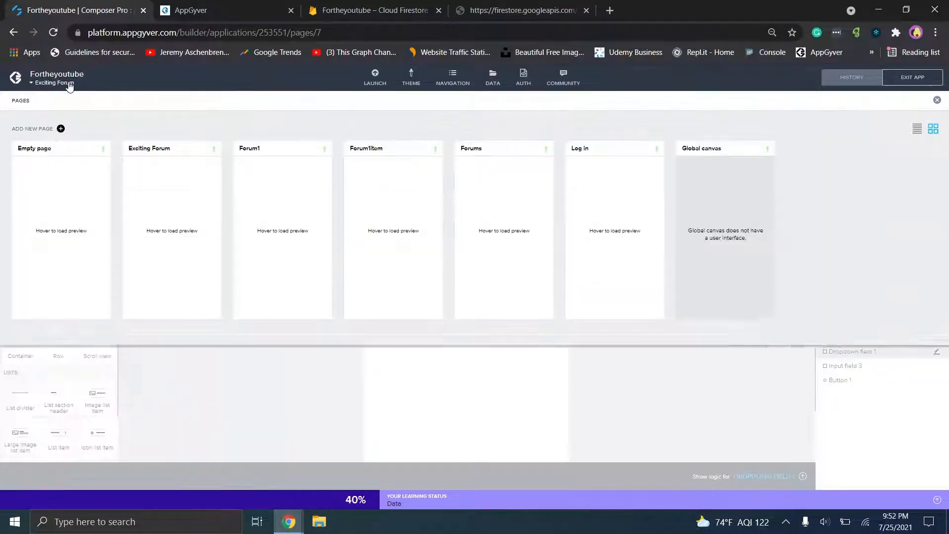
left_click(61, 128)
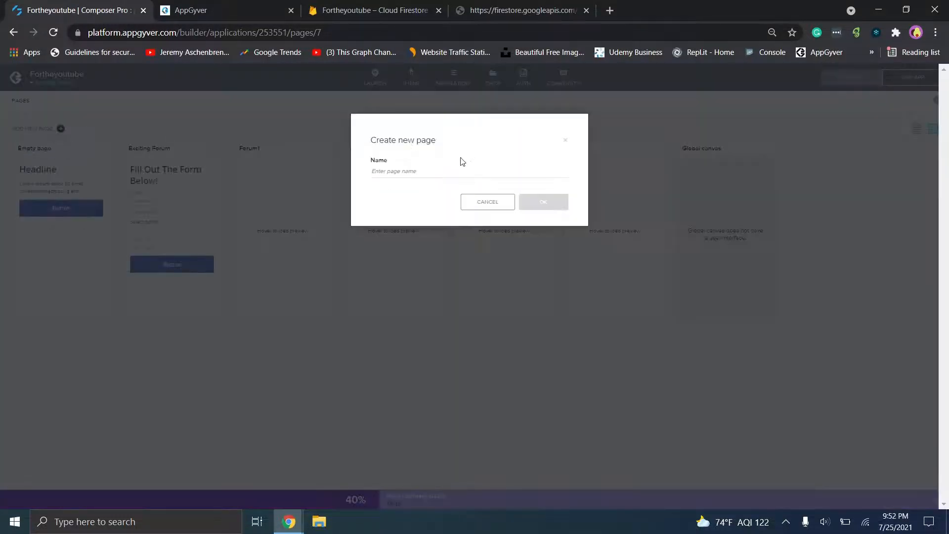
mouse_move(289, 522)
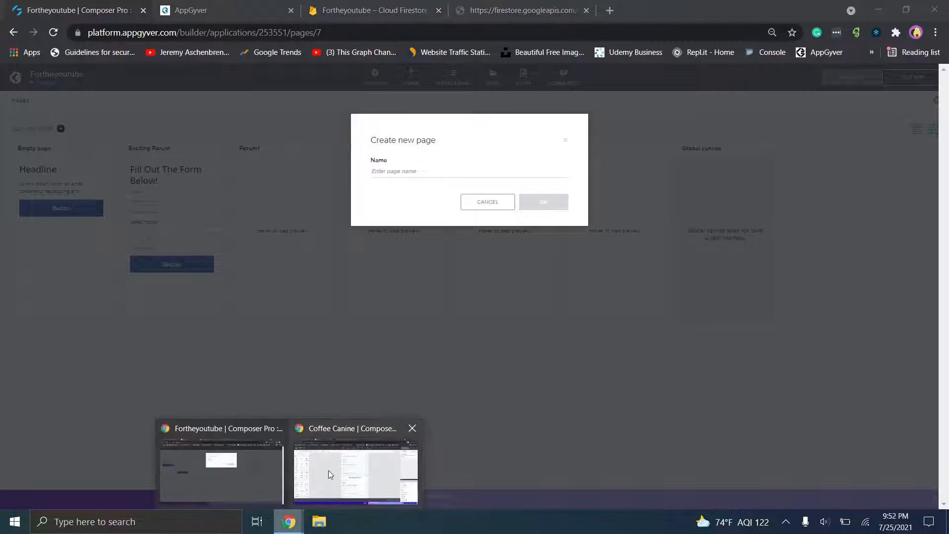
left_click(328, 471)
scroll(766, 319, "up", 4)
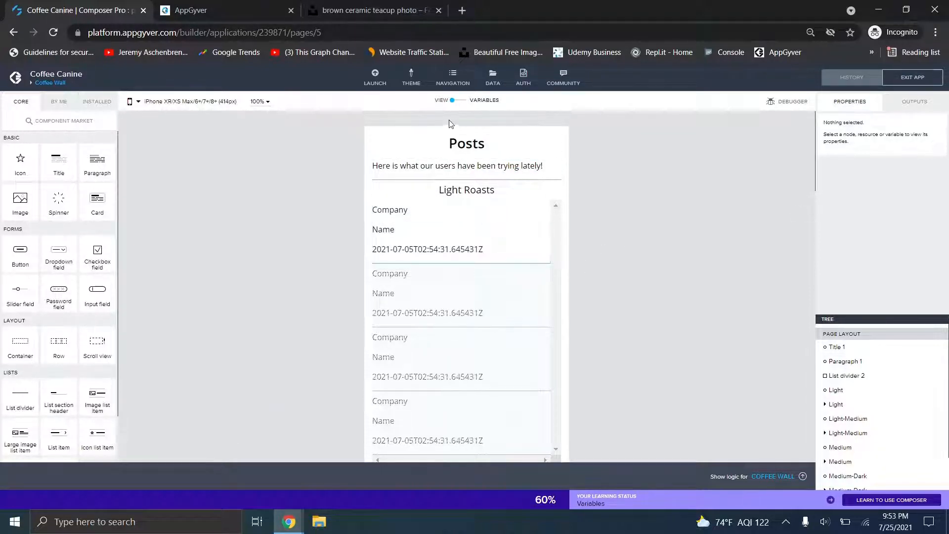
left_click(457, 143)
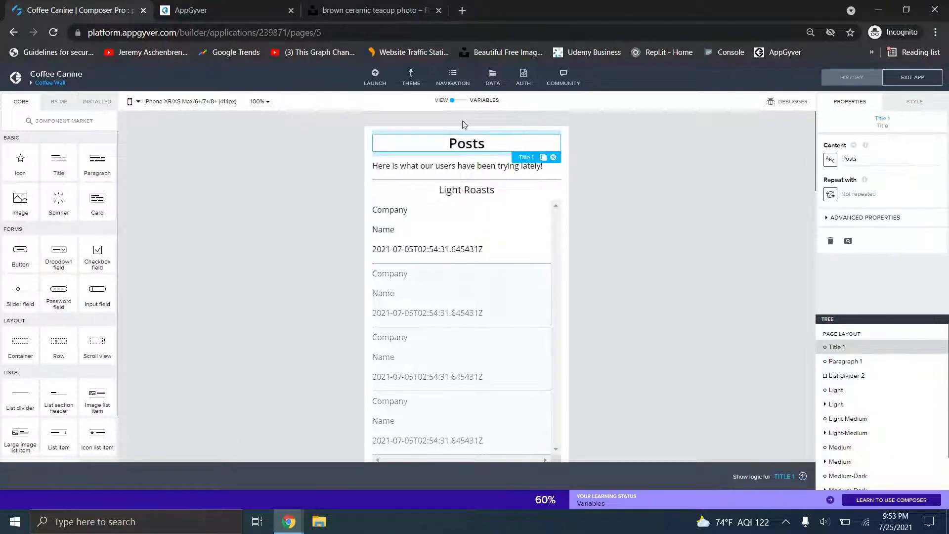
left_click(464, 169)
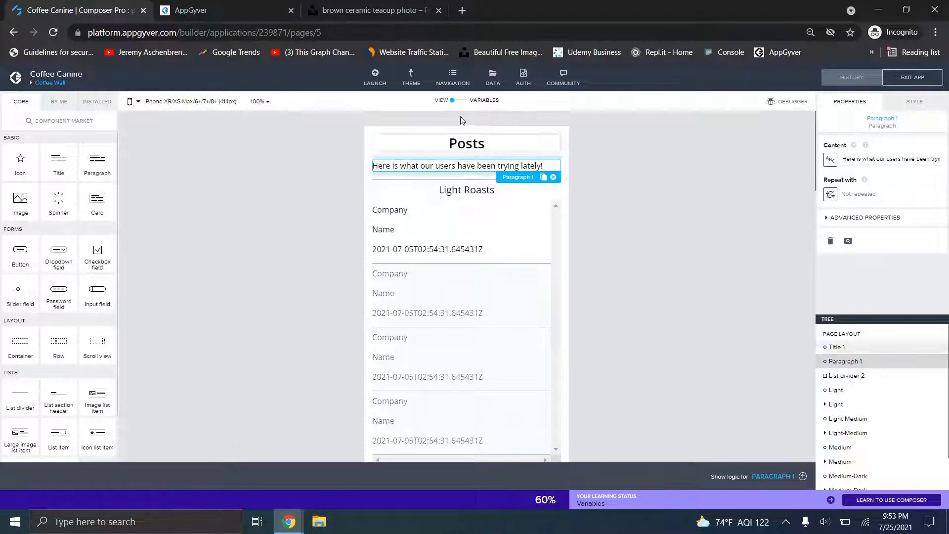
left_click(428, 183)
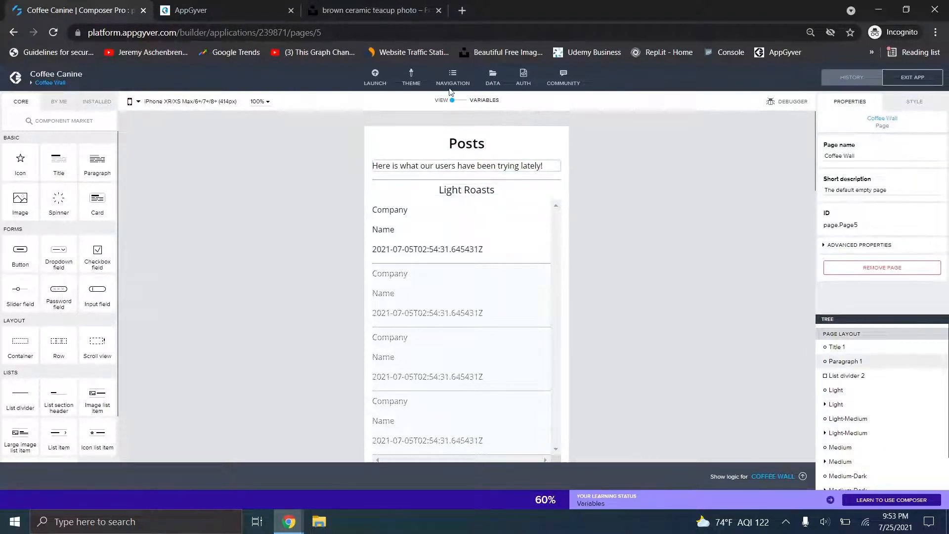
left_click(459, 104)
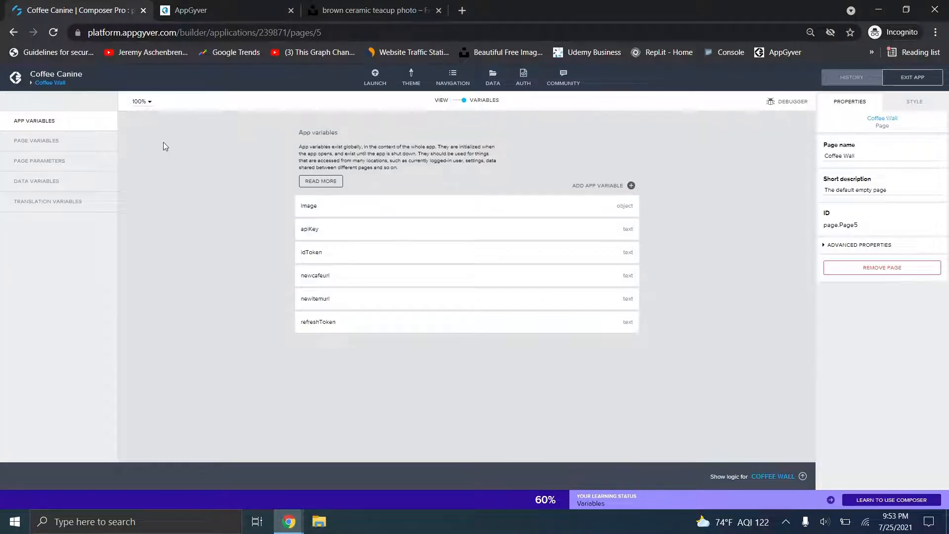
left_click(74, 147)
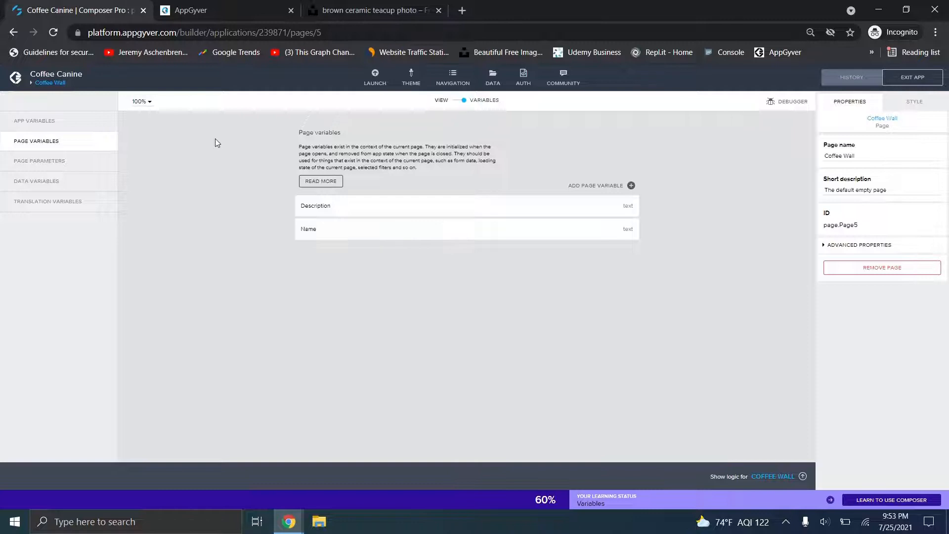
left_click(96, 164)
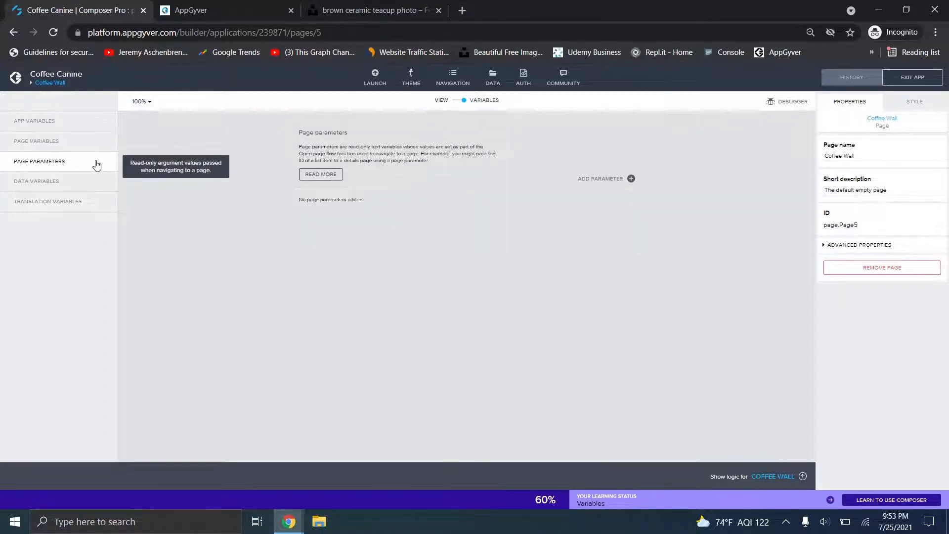
left_click(458, 100)
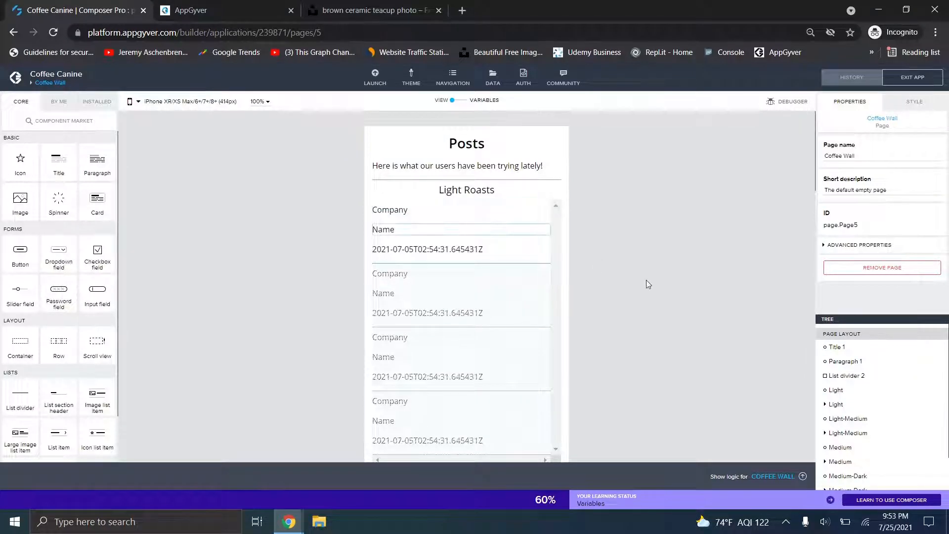
scroll(646, 280, "down", 2)
scroll(646, 280, "up", 1)
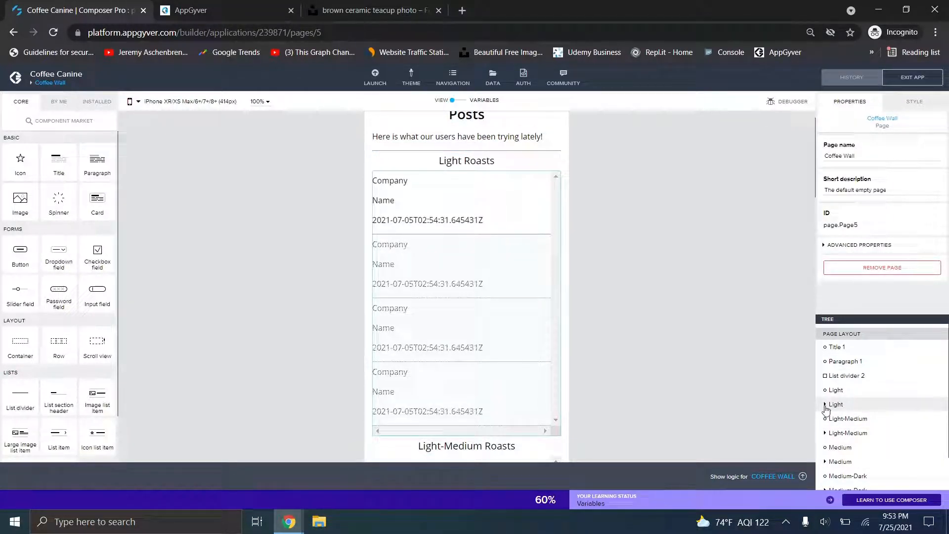
- Expand the Light Roasts section and inspect Container 1's Repeat with setting of Light1
left_click(837, 390)
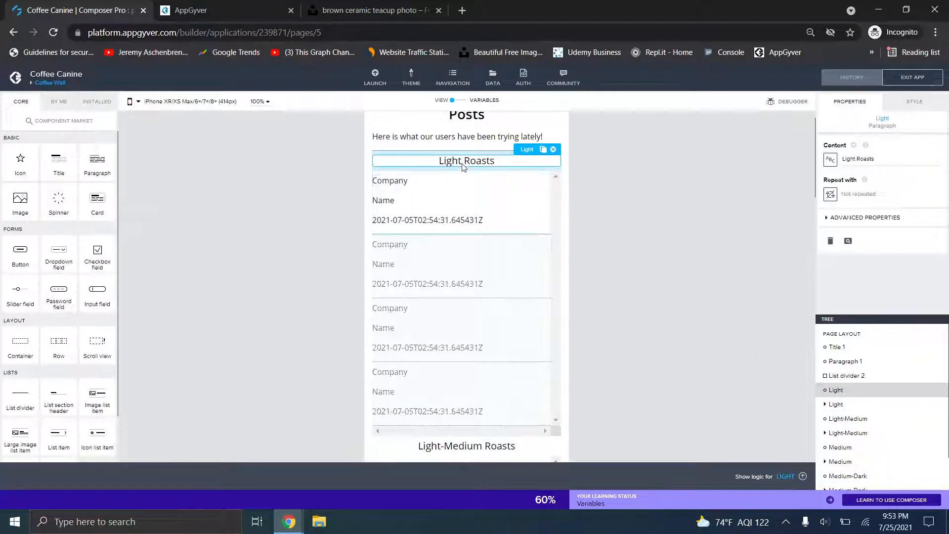
left_click(825, 405)
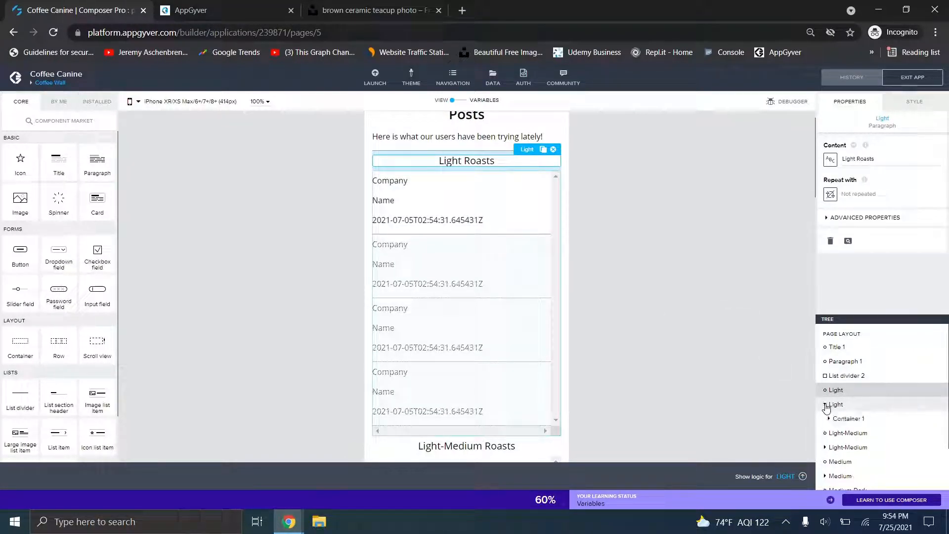
left_click(830, 419)
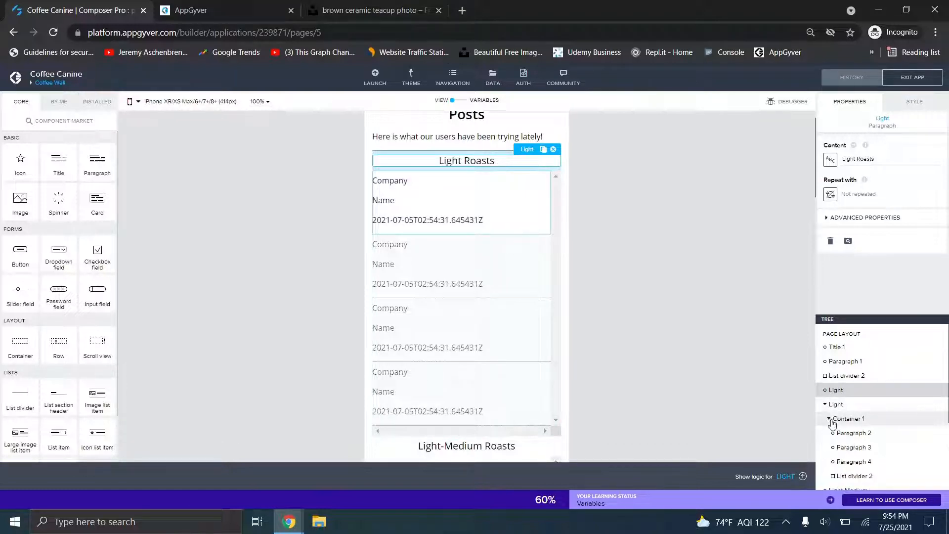
left_click(835, 406)
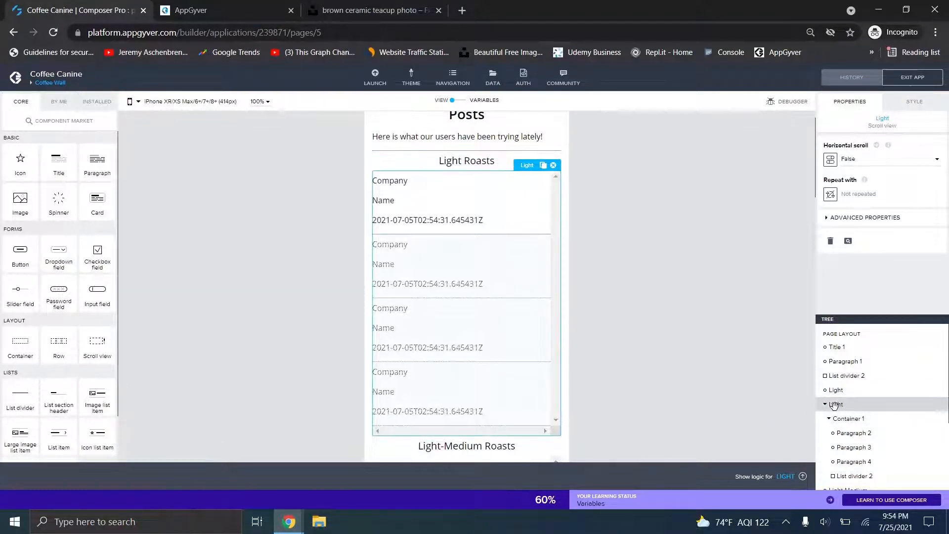
left_click(848, 419)
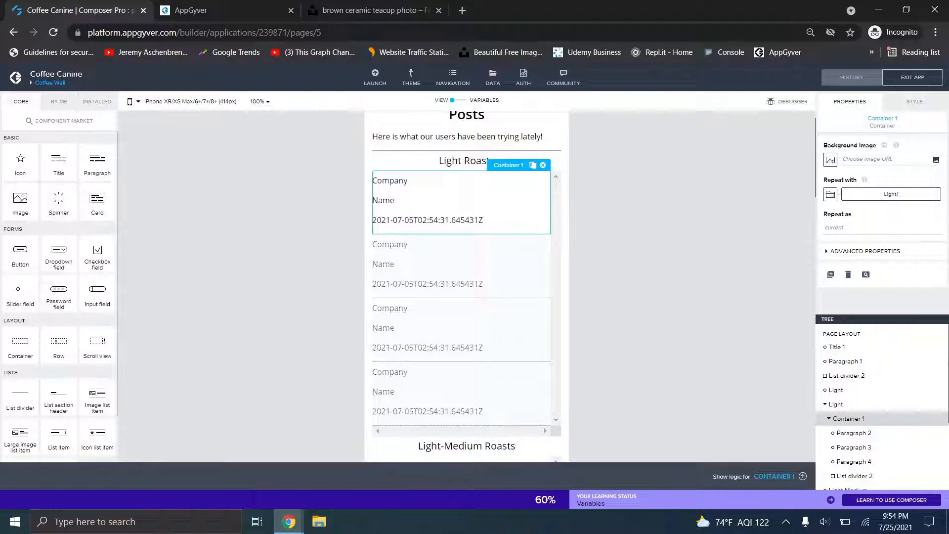
scroll(919, 425, "down", 1)
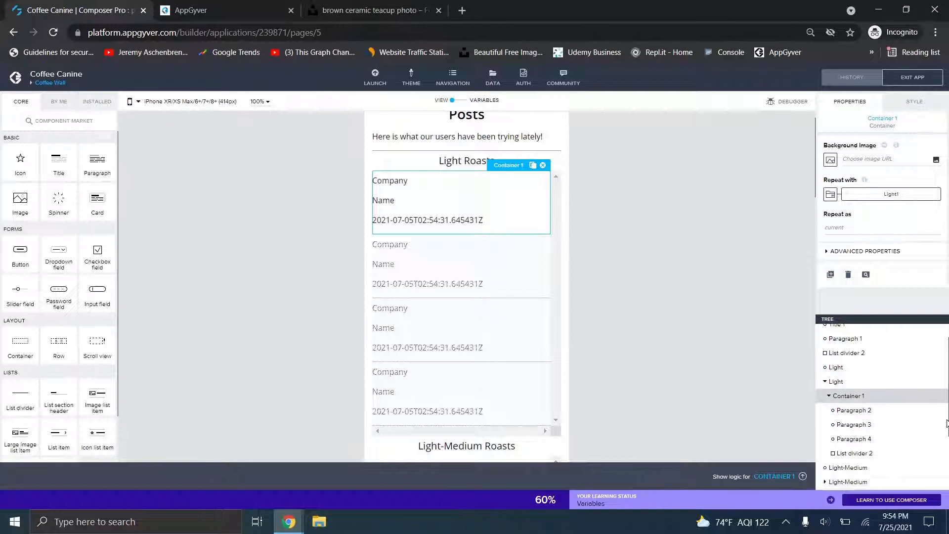
- Review the Company, Name, timestamp paragraphs and divider repeated for each Light1 entry
left_click(856, 403)
left_click(854, 417)
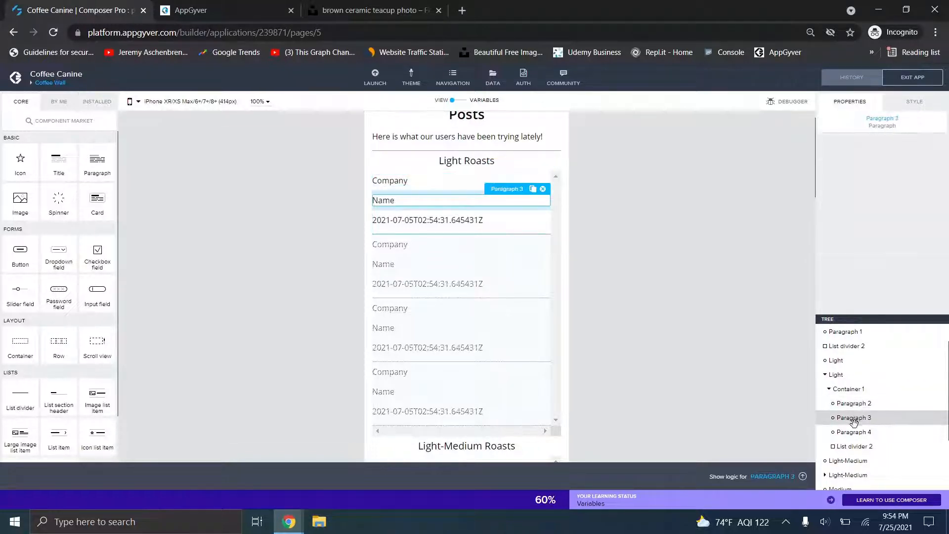
left_click(854, 432)
left_click(851, 459)
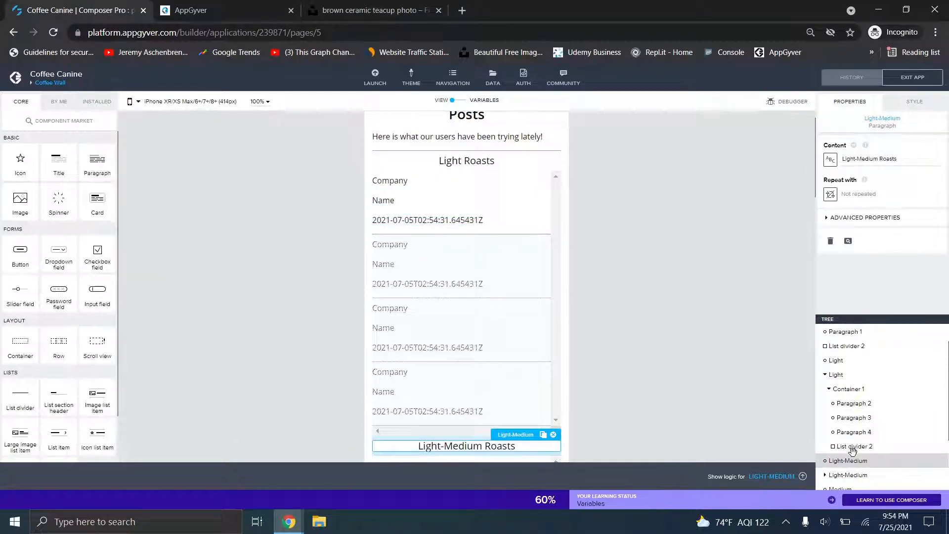
left_click(851, 446)
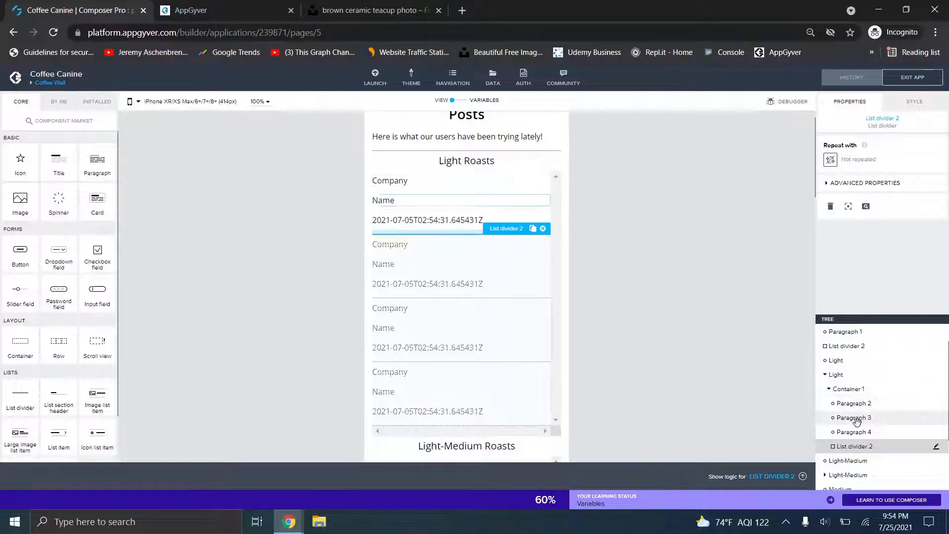
left_click(856, 396)
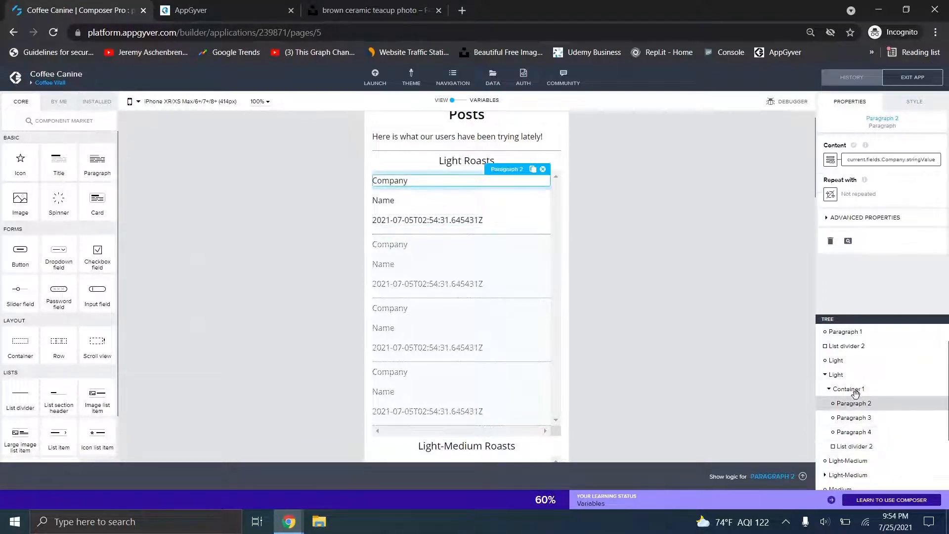
left_click(851, 389)
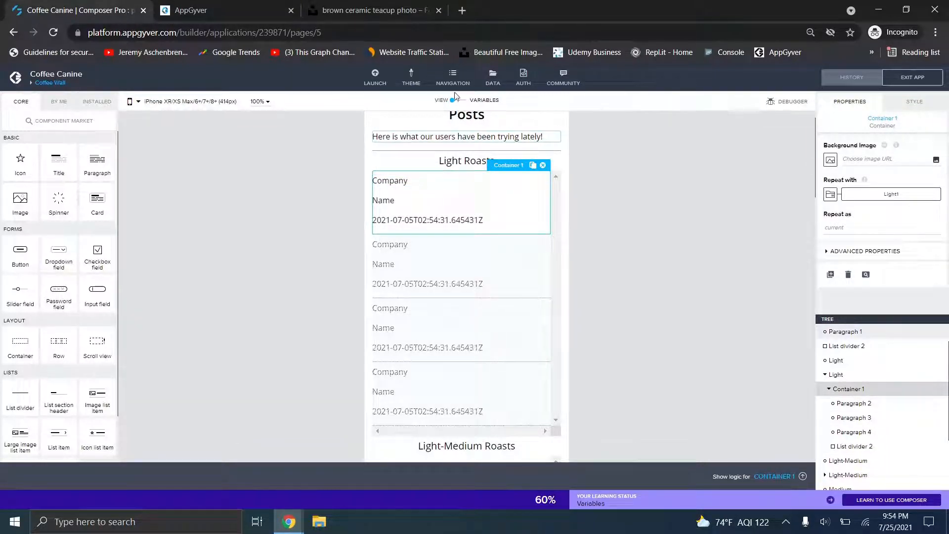
left_click(497, 84)
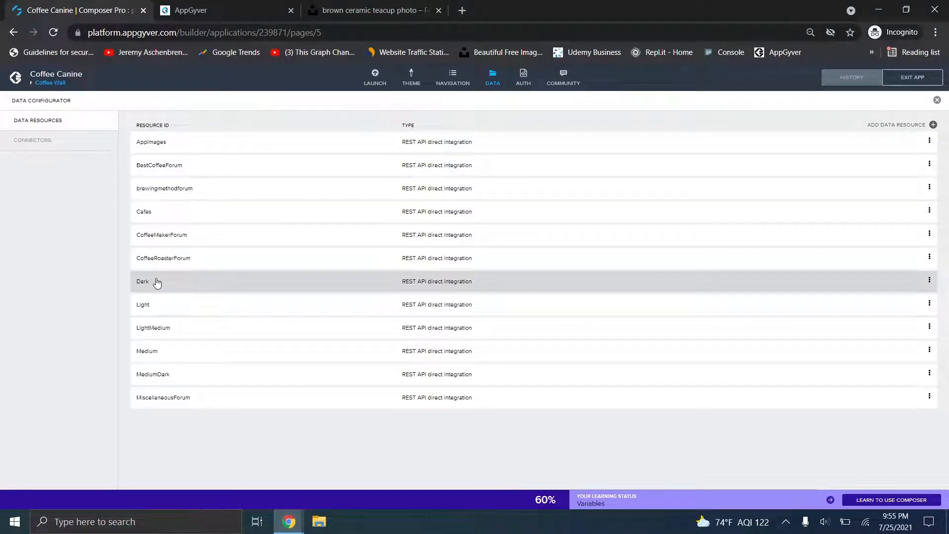
- Open the Light REST resource, compare it with Firestore's Light collection, and review its Resource URL
left_click(167, 314)
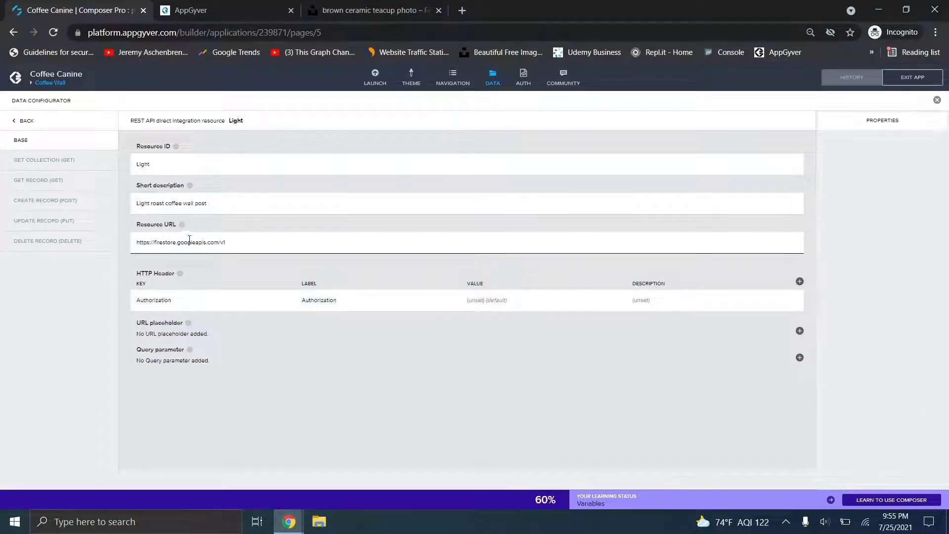
mouse_move(289, 522)
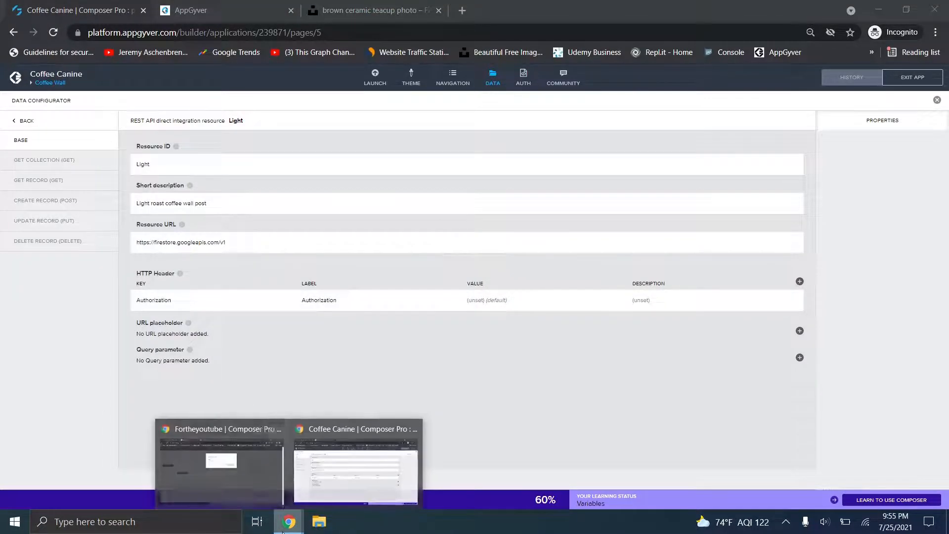
left_click(256, 483)
left_click(341, 10)
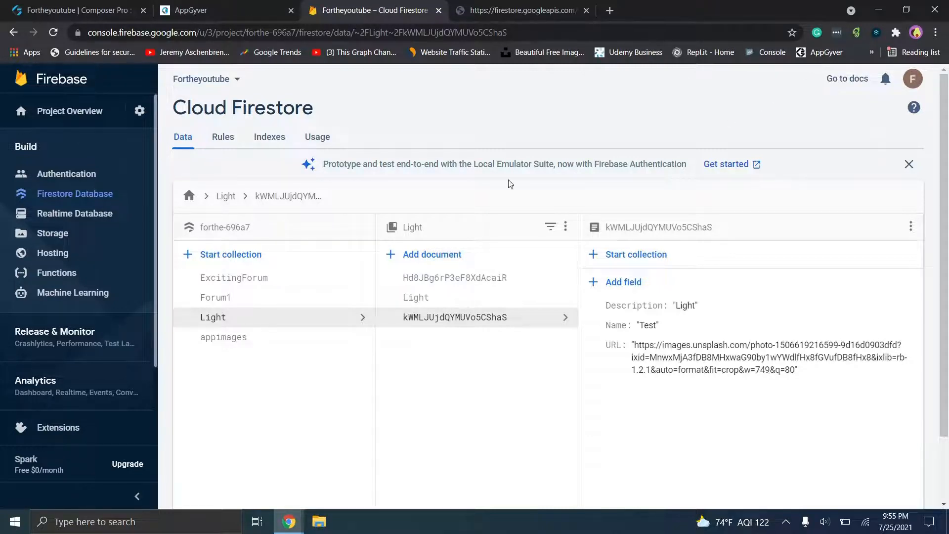
left_click(287, 521)
left_click(316, 485)
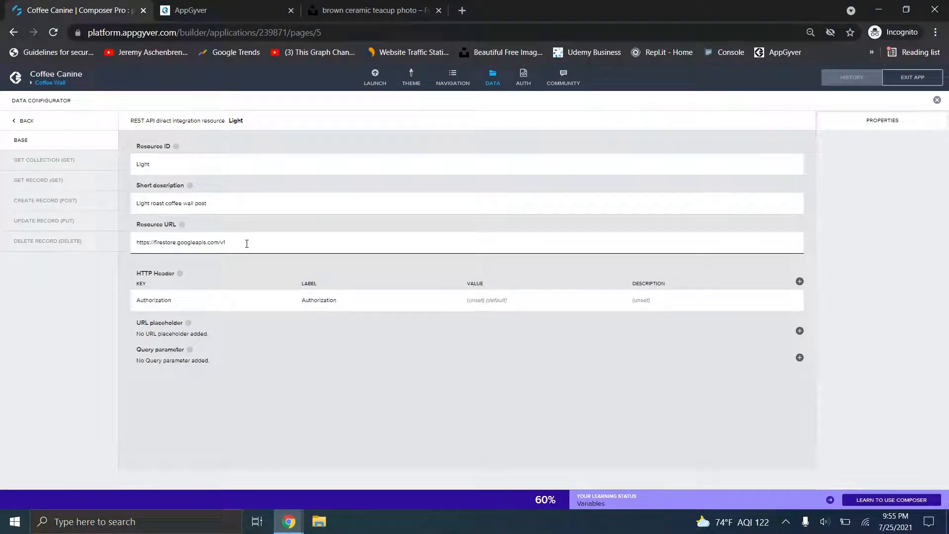
left_click_drag(247, 243, 120, 236)
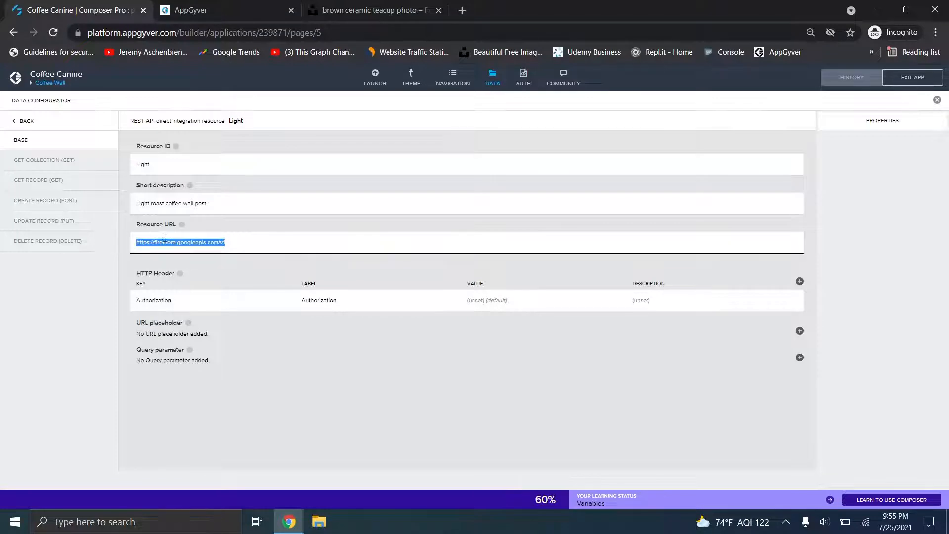
left_click(138, 242)
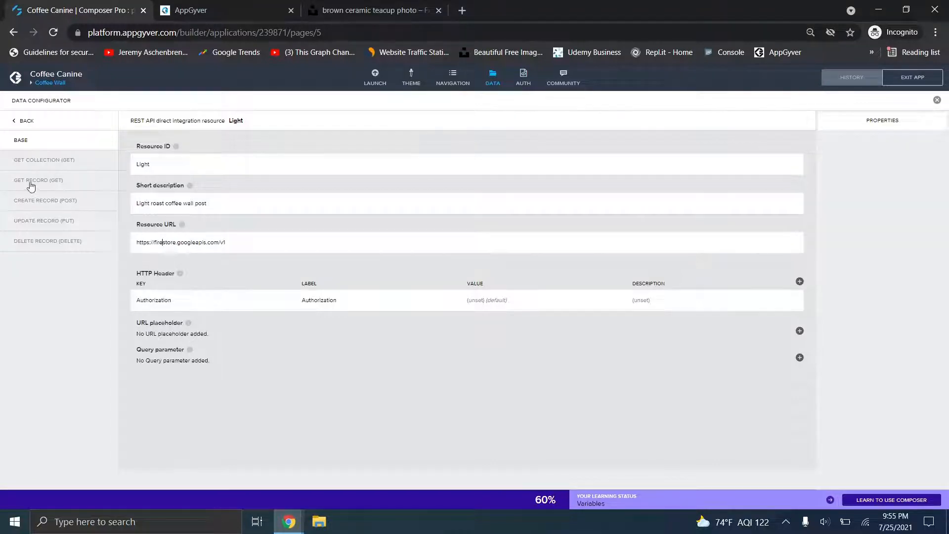
- Open GET COLLECTION and review its relative path segments, down to the project name coffee-canine
double_click(160, 167)
left_click(66, 162)
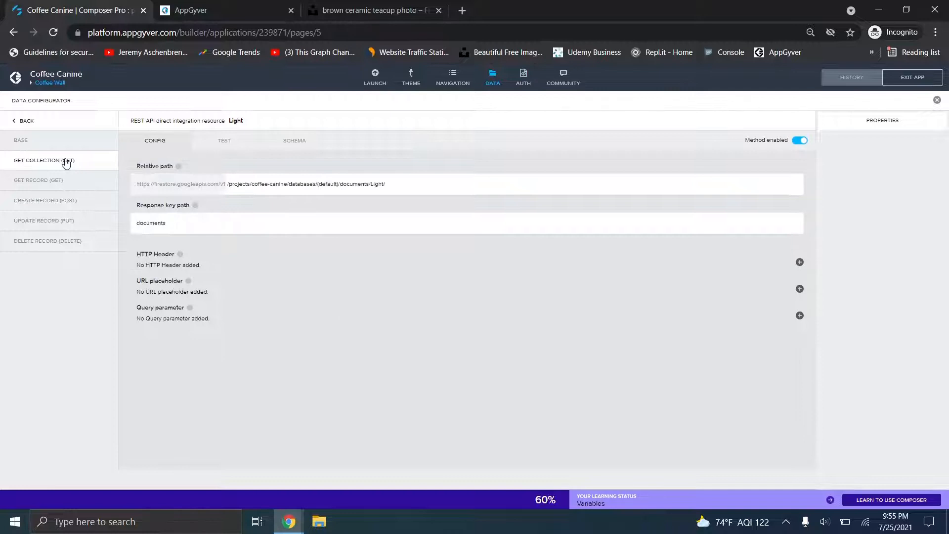
left_click_drag(139, 184, 204, 189)
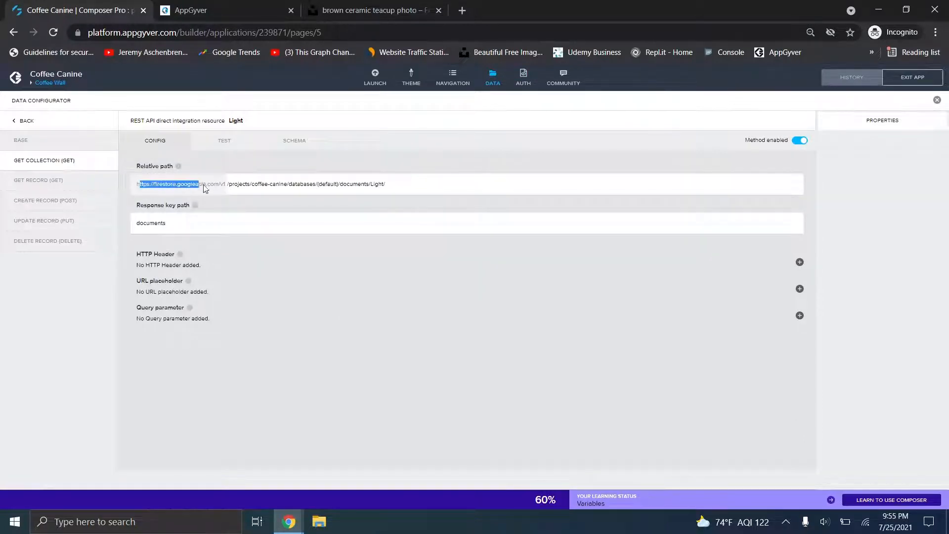
left_click(219, 191)
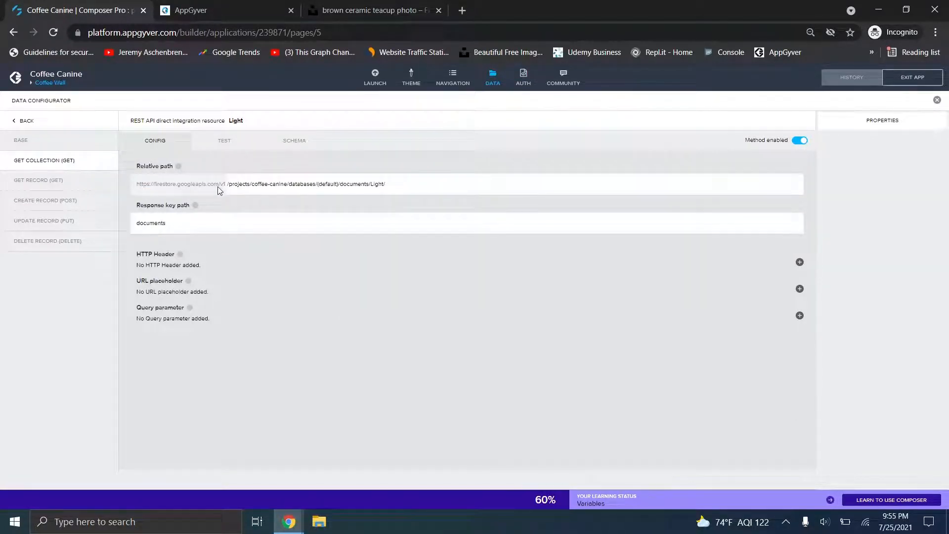
left_click_drag(227, 181, 318, 179)
left_click(289, 183)
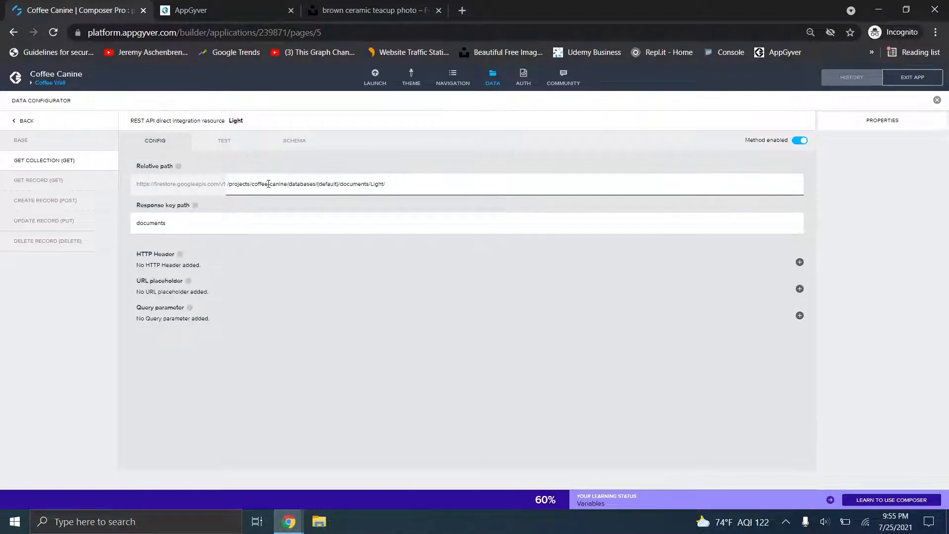
left_click_drag(252, 183, 287, 183)
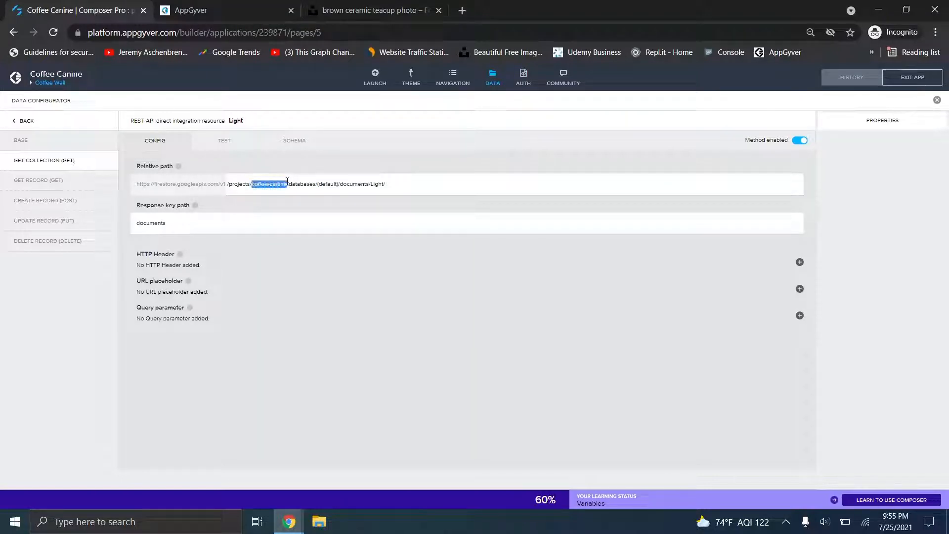
- Bring the Firestore console window forward, then go to the Fortheyoutube builder tab
left_click(290, 529)
left_click(232, 467)
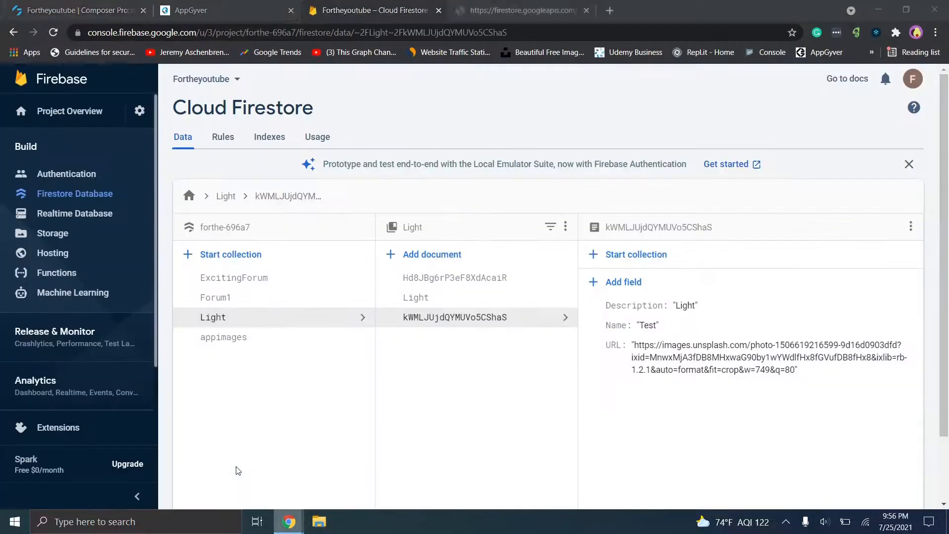
left_click(77, 6)
- Dismiss the new page dialog and open the Forum1 page from the page list
left_click(475, 210)
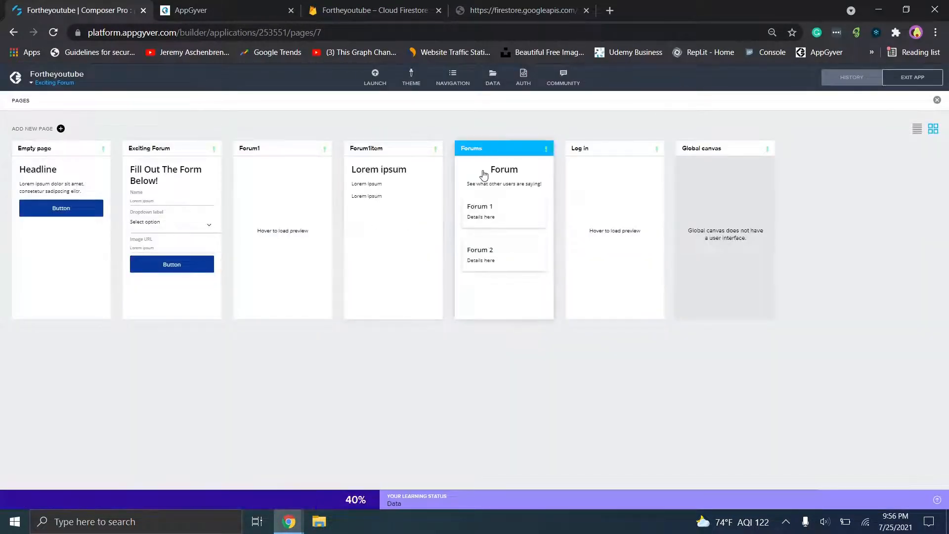
left_click(483, 174)
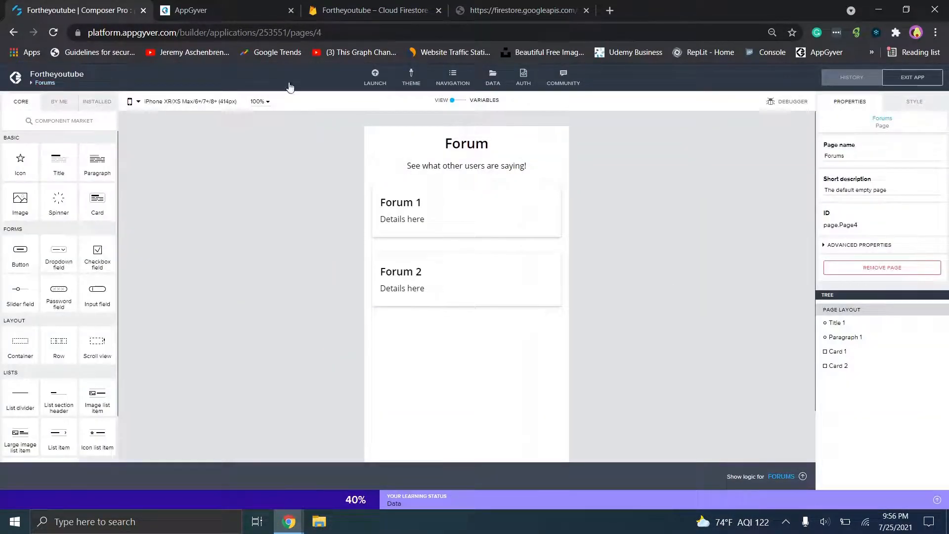
left_click(44, 83)
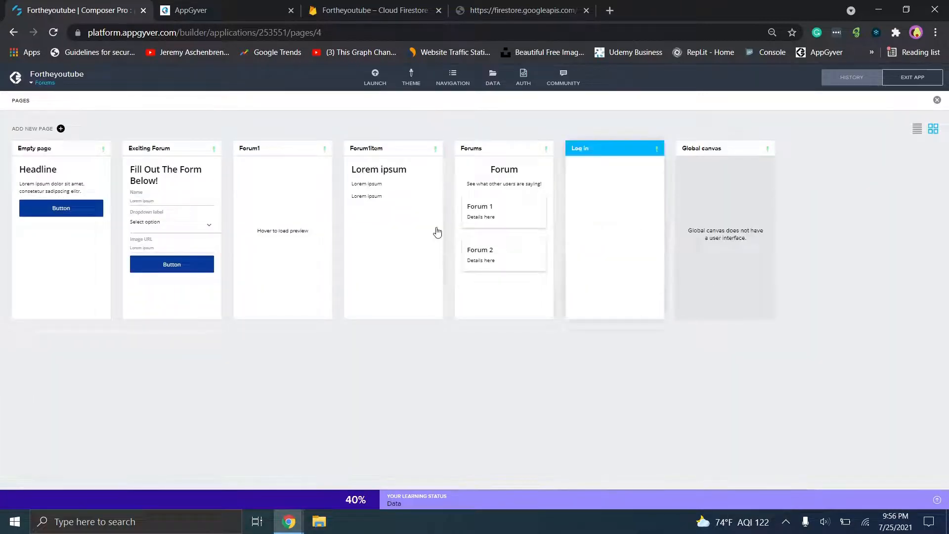
left_click(289, 230)
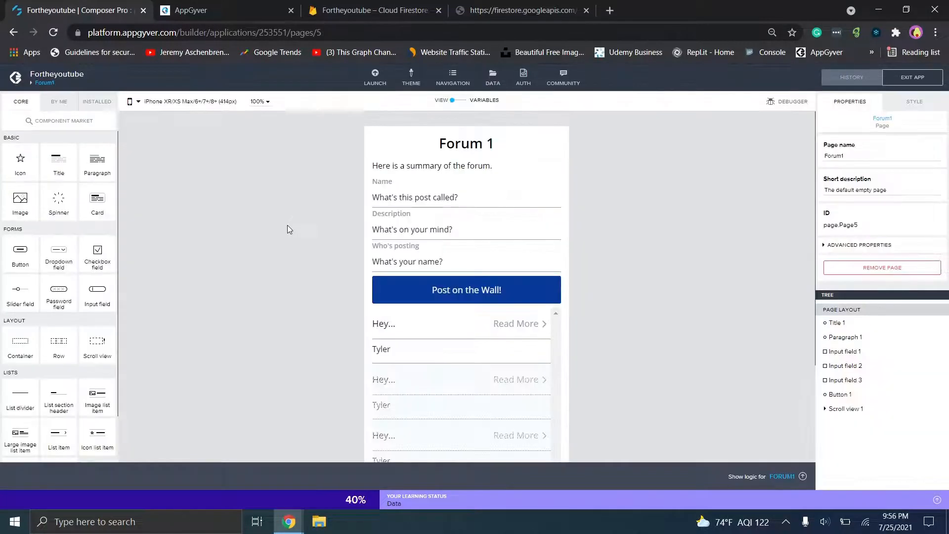
- Check the Firestore URL formula in the Post on the Wall! button's HTTP request step
left_click(546, 302)
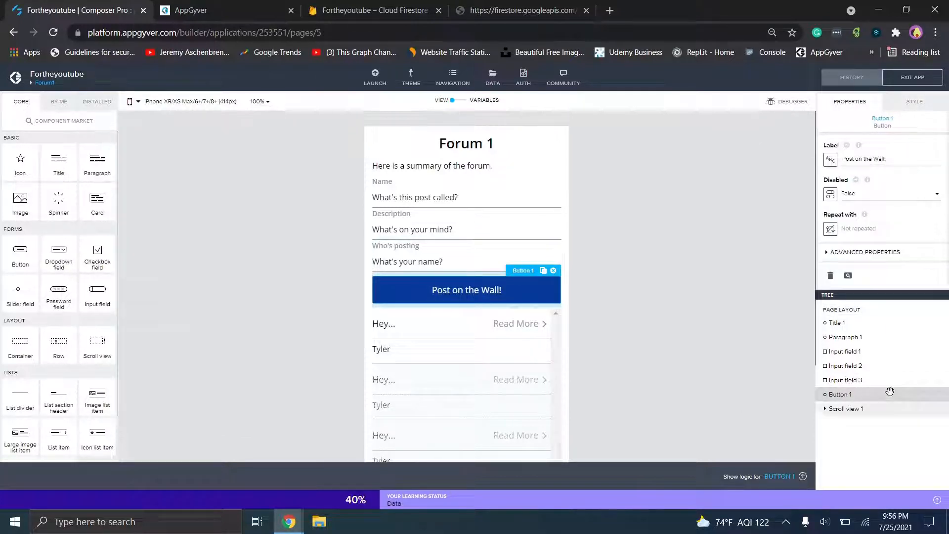
left_click(769, 486)
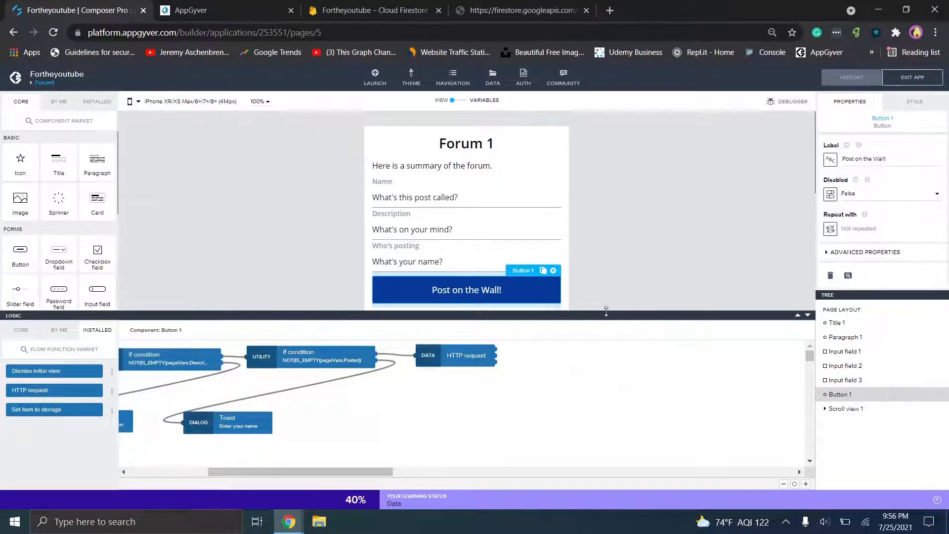
left_click(464, 356)
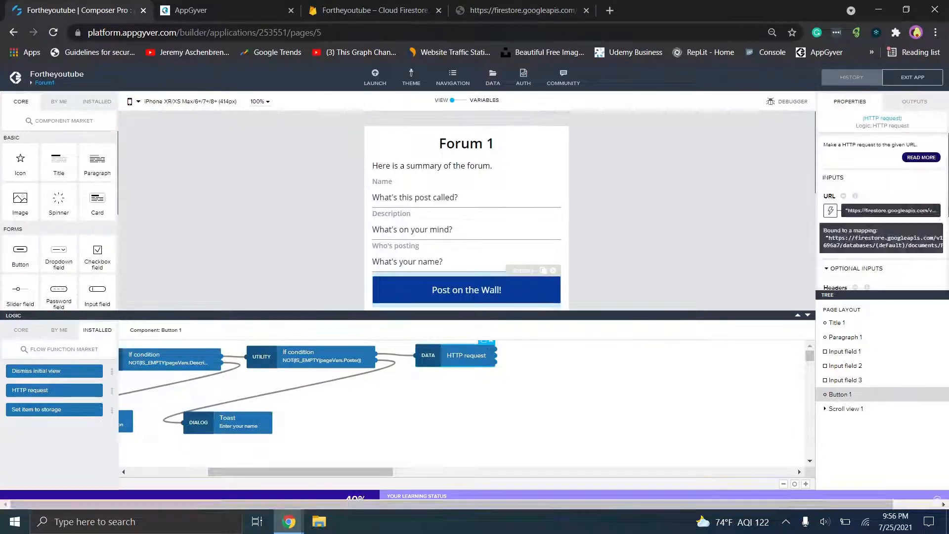
left_click(903, 212)
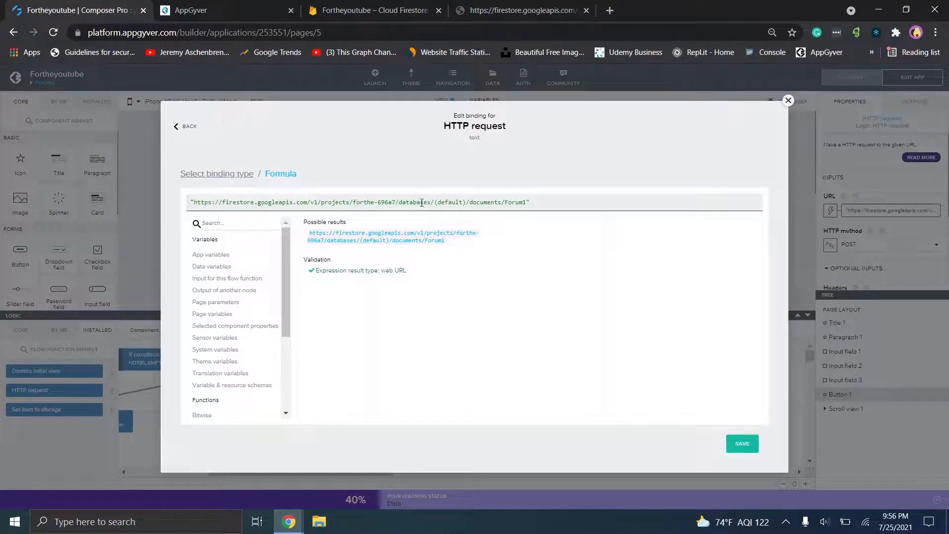
left_click_drag(528, 201, 190, 208)
key("ctrl+c")
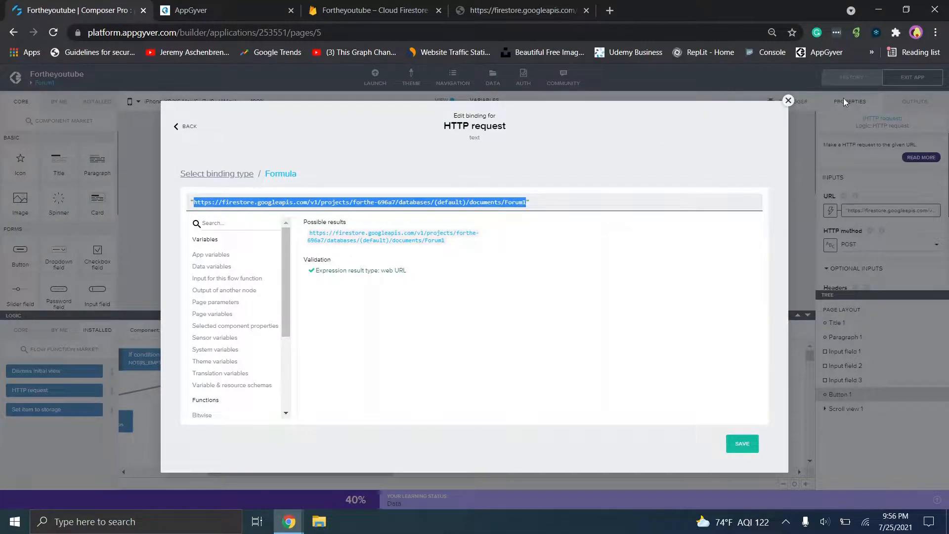
left_click(788, 100)
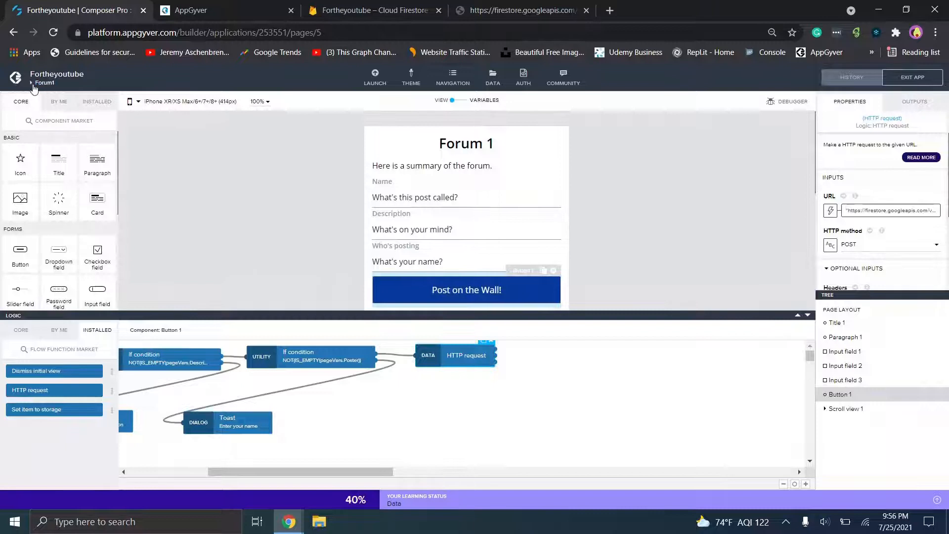
- Open the Exciting Forum page, then bring up the app's data resources
left_click(36, 83)
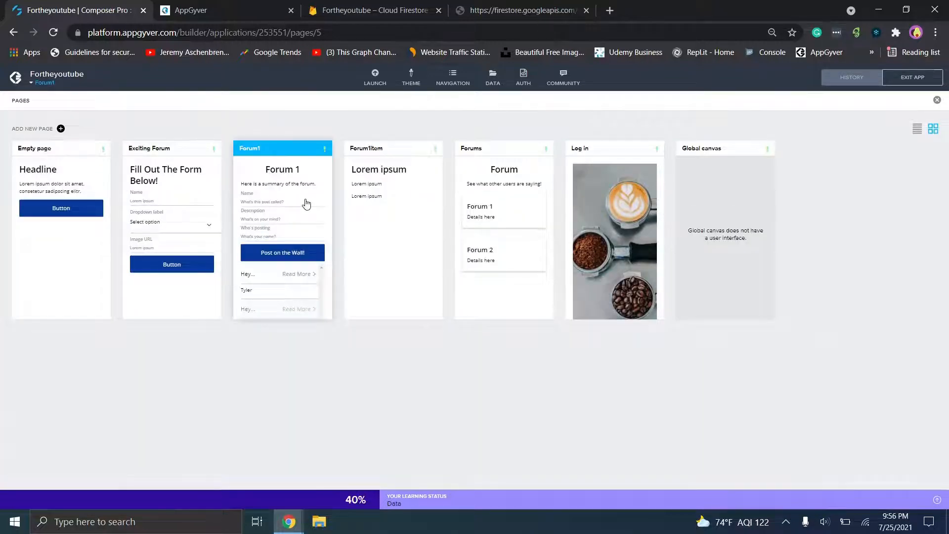
left_click(203, 204)
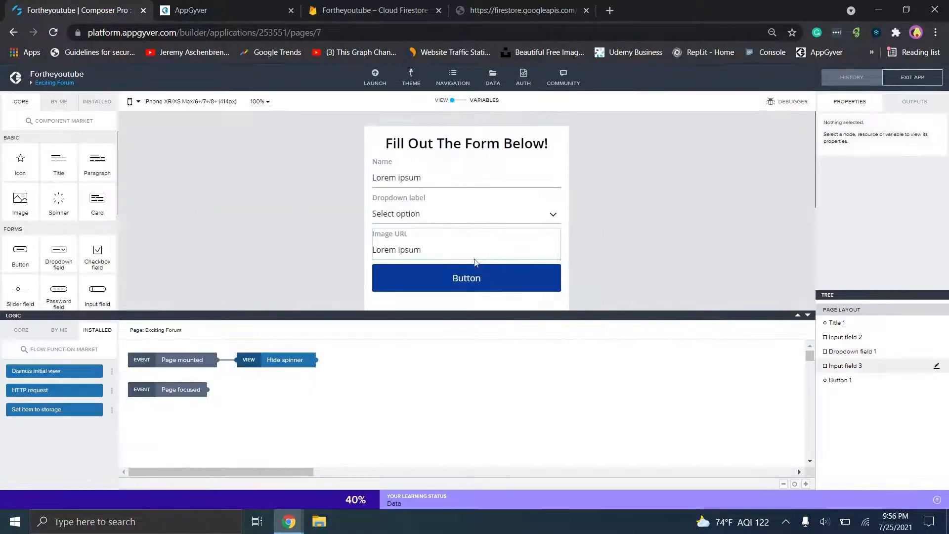
left_click(493, 75)
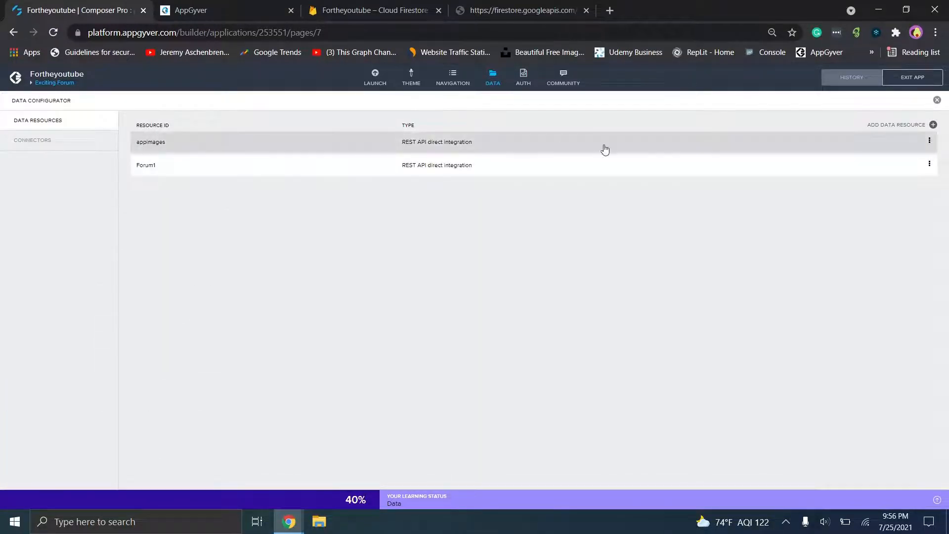
- Create a new REST API data resource with its pasted Firestore resource URL trimmed to /v1
left_click(884, 125)
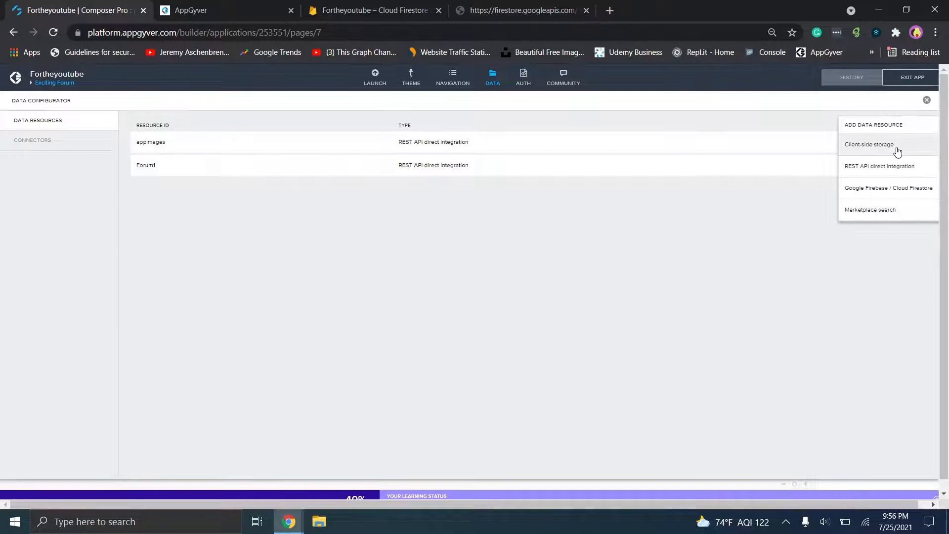
left_click(899, 167)
left_click(212, 168)
type("u")
left_click(215, 207)
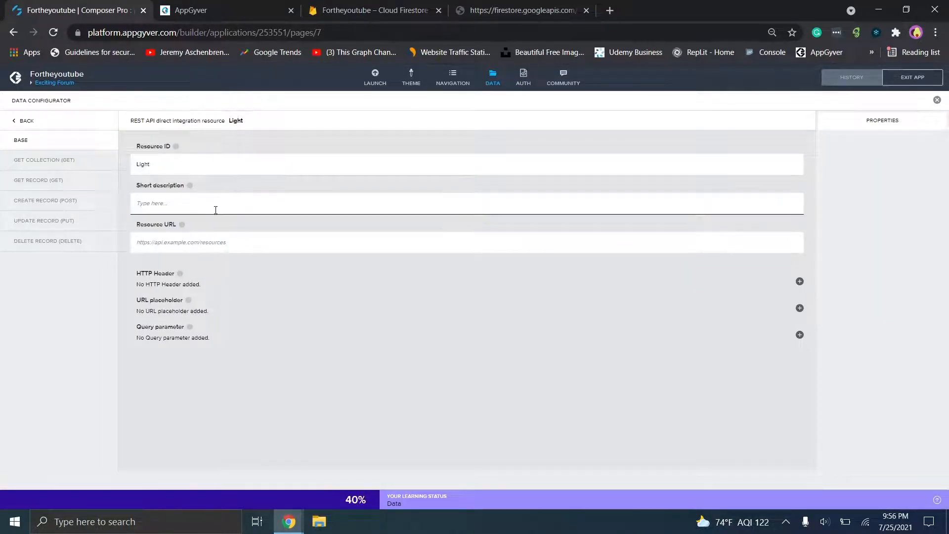
type("Light")
left_click(225, 246)
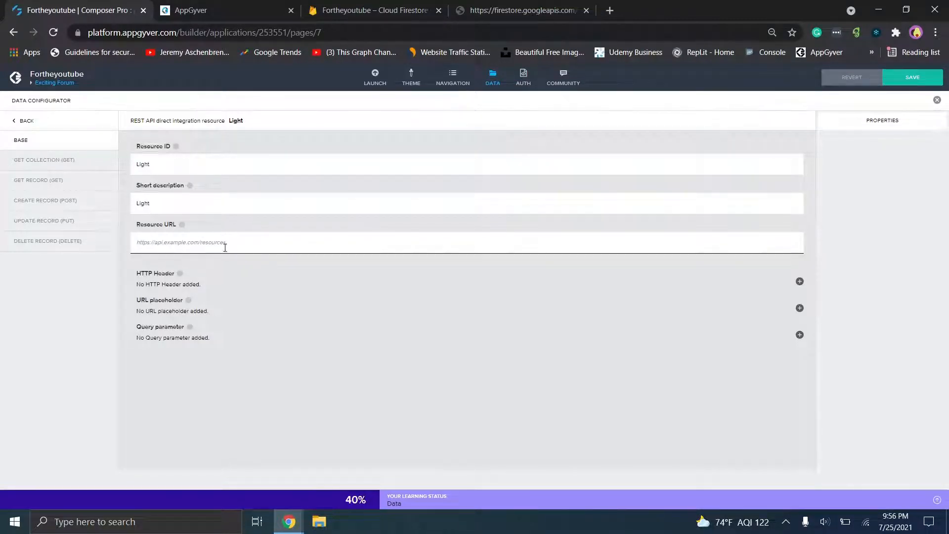
key("ctrl+v")
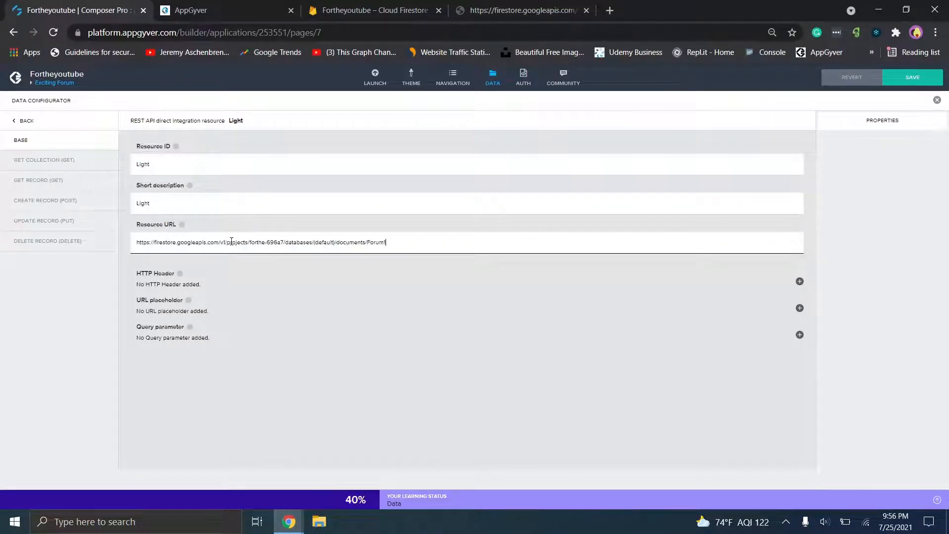
left_click_drag(226, 241, 433, 271)
key("ctrl+c")
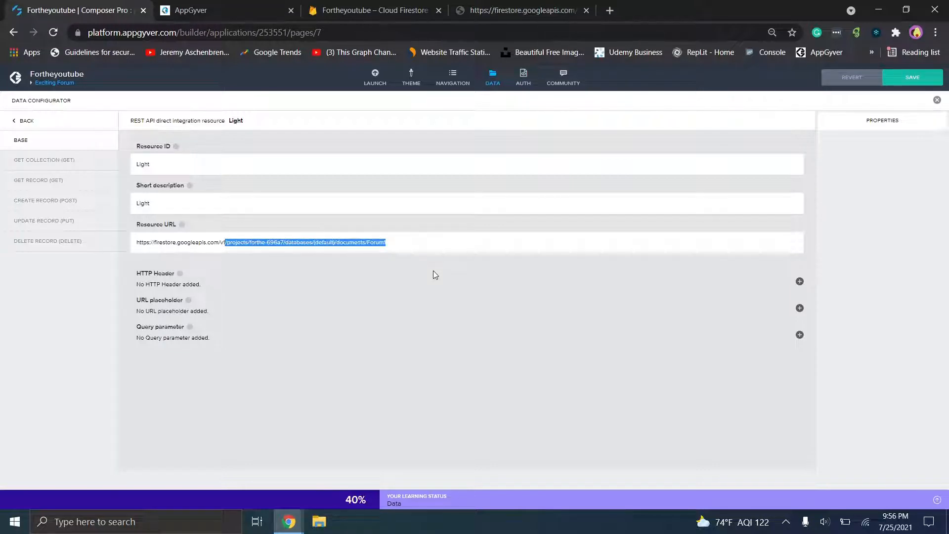
key("BackSpace")
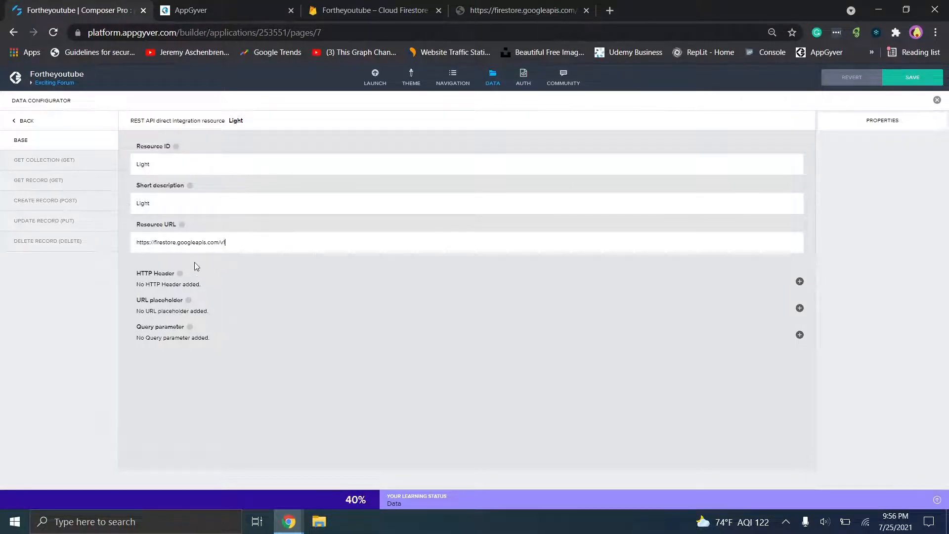
- Set GET COLLECTION's relative path to the Firestore documents/Light path, with response key path 'docu'
left_click(89, 170)
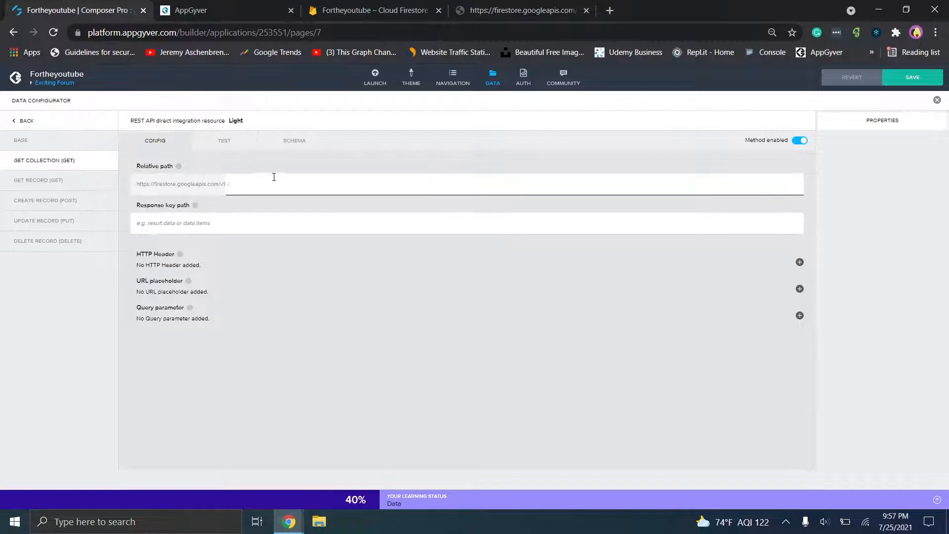
key("ctrl+v")
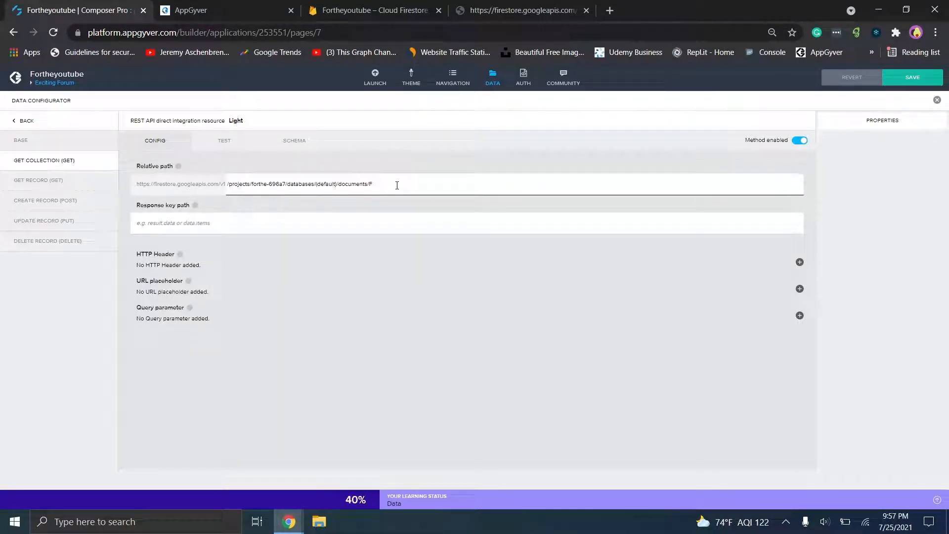
left_click(401, 209)
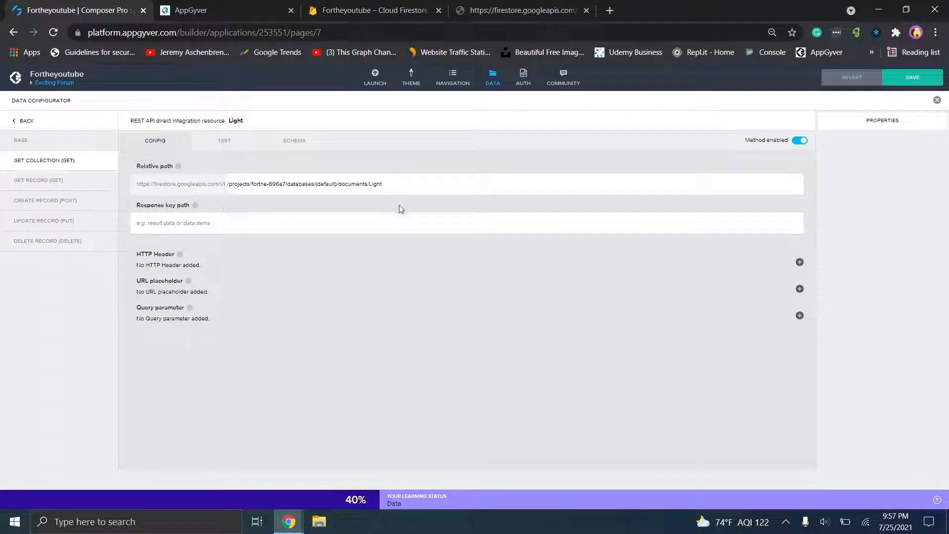
left_click(220, 225)
type("documents")
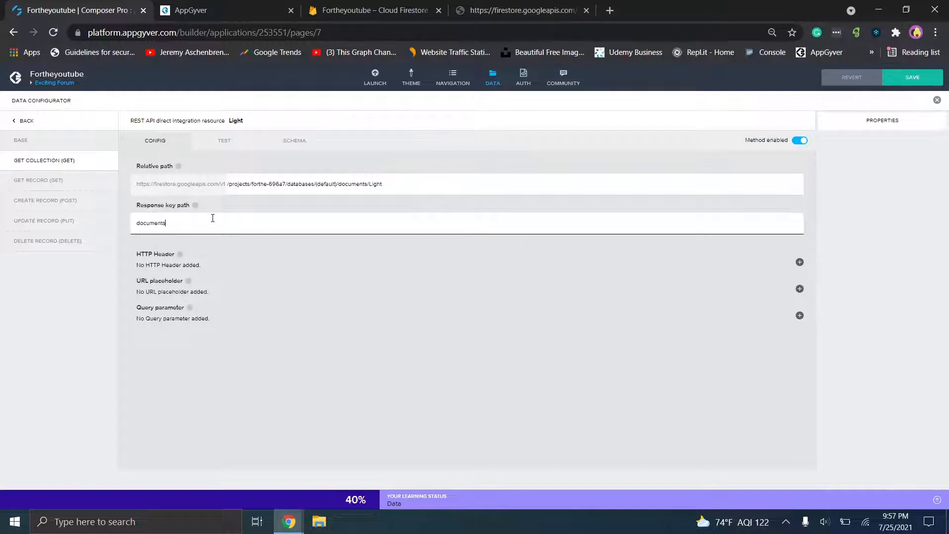
left_click(237, 148)
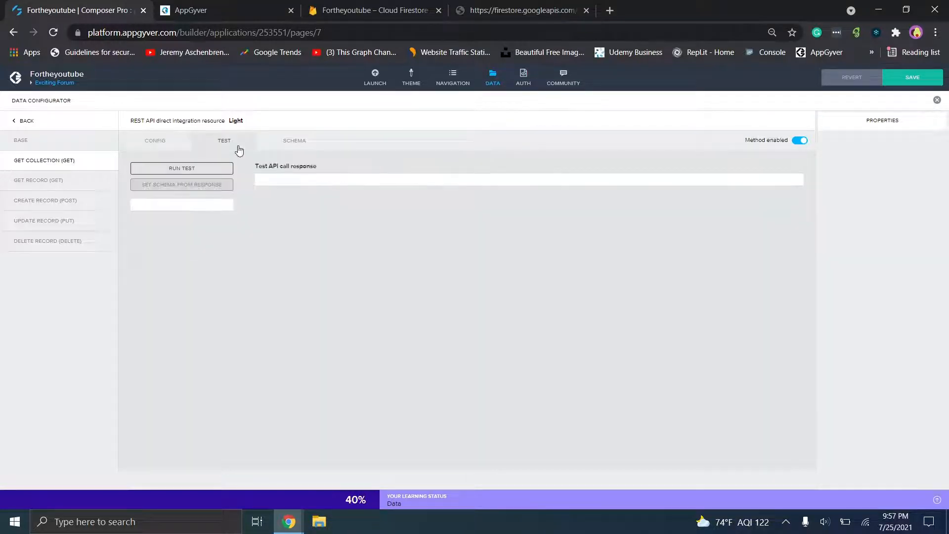
- Run the collection test and scroll through the JSON response listing three Light documents
left_click(178, 173)
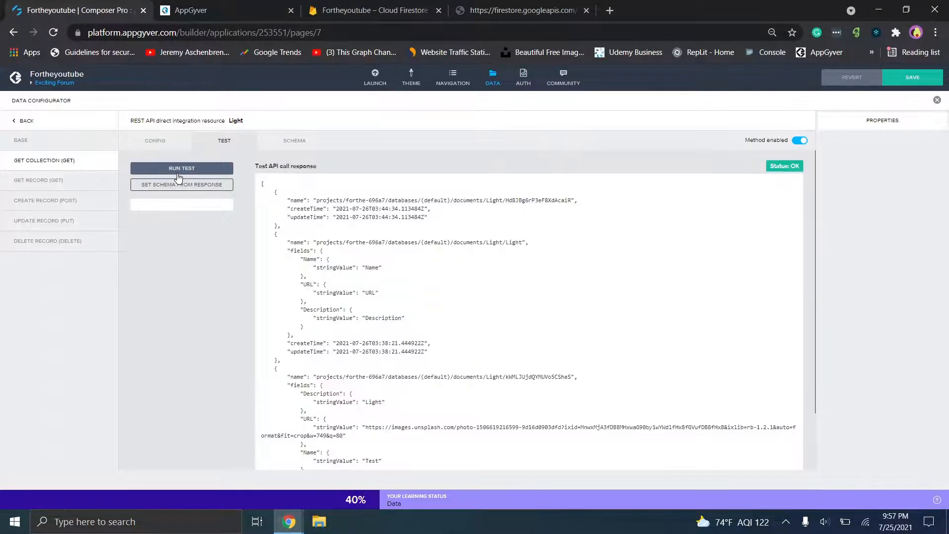
scroll(422, 244, "down", 2)
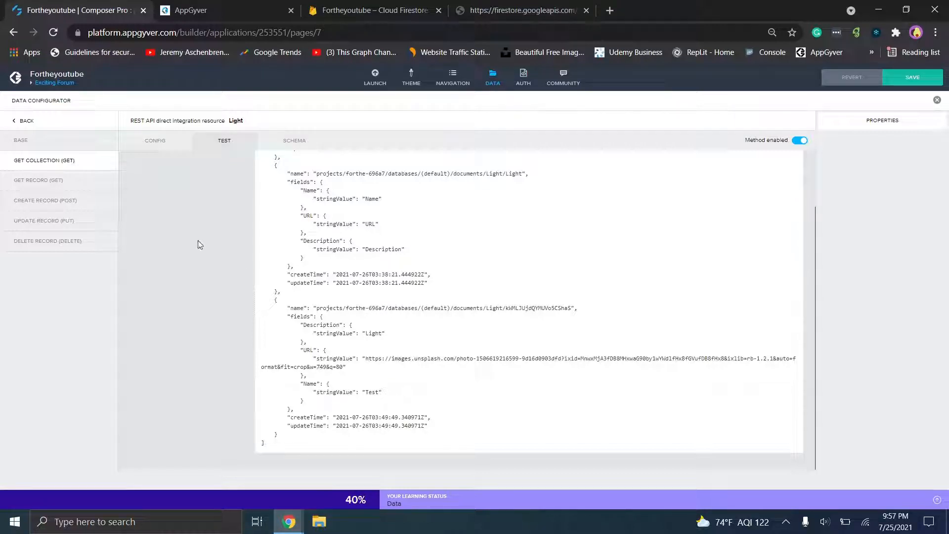
scroll(529, 307, "up", 3)
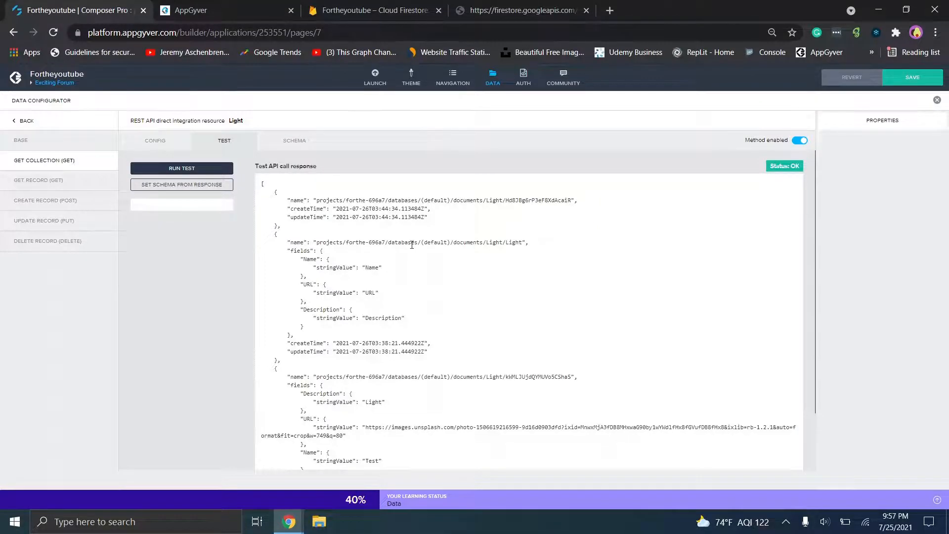
left_click(368, 10)
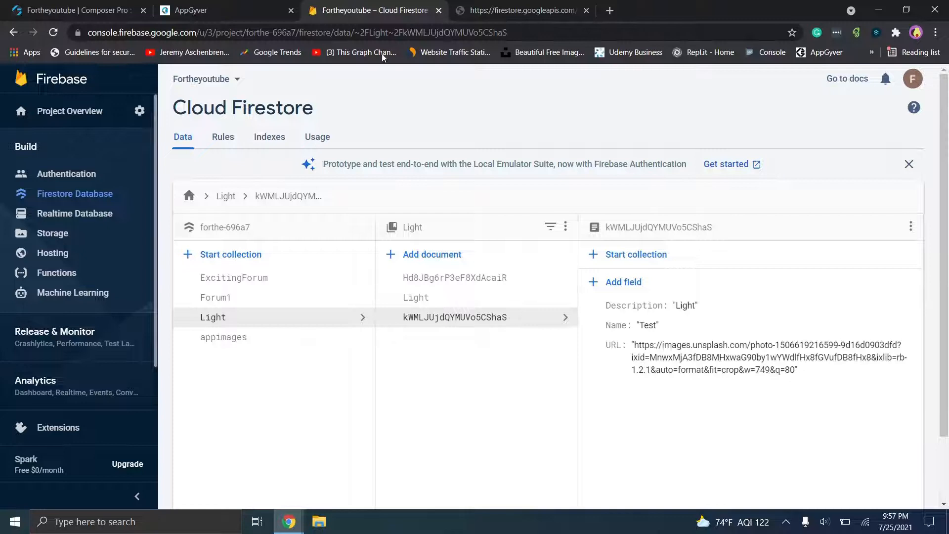
- Delete the empty Hd8JBg6rP3eF8XdAcaiR document from the Light collection
left_click(462, 279)
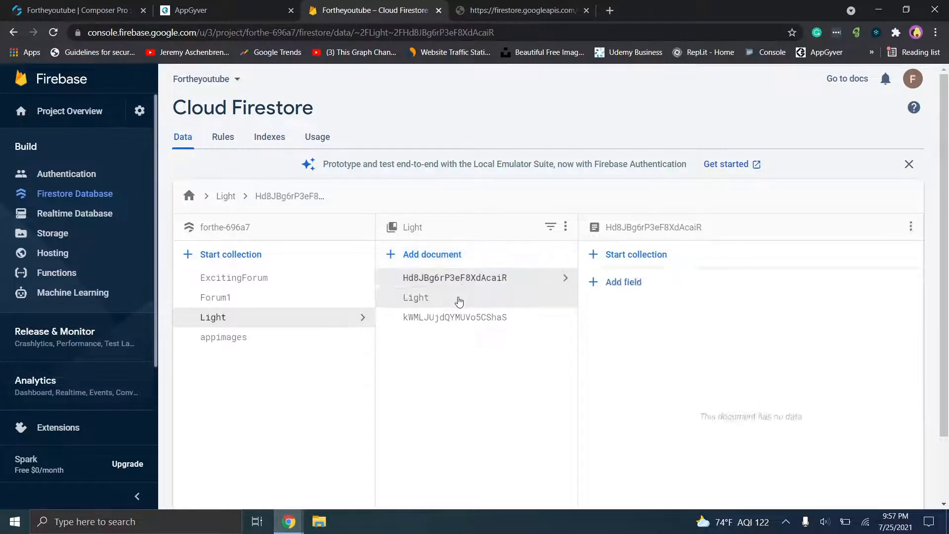
left_click(460, 298)
left_click(457, 316)
left_click(500, 280)
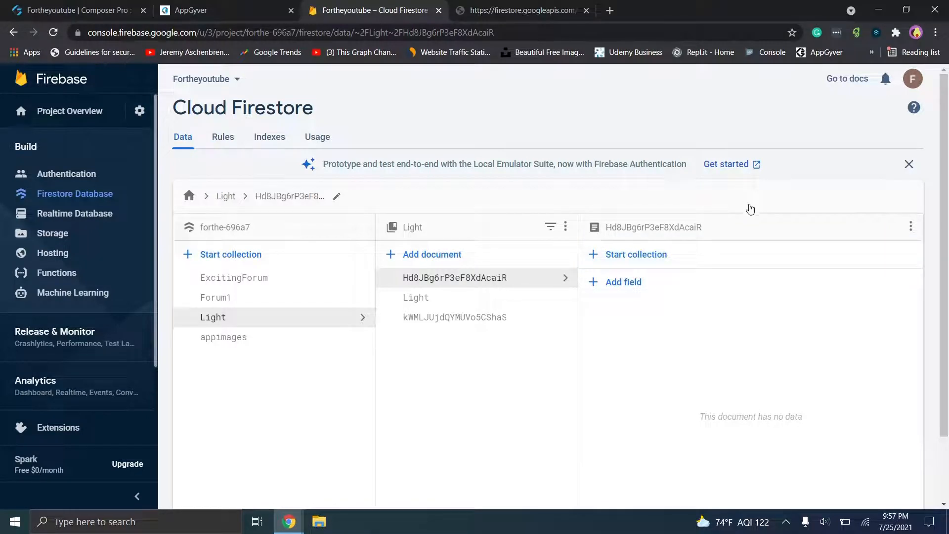
left_click(910, 226)
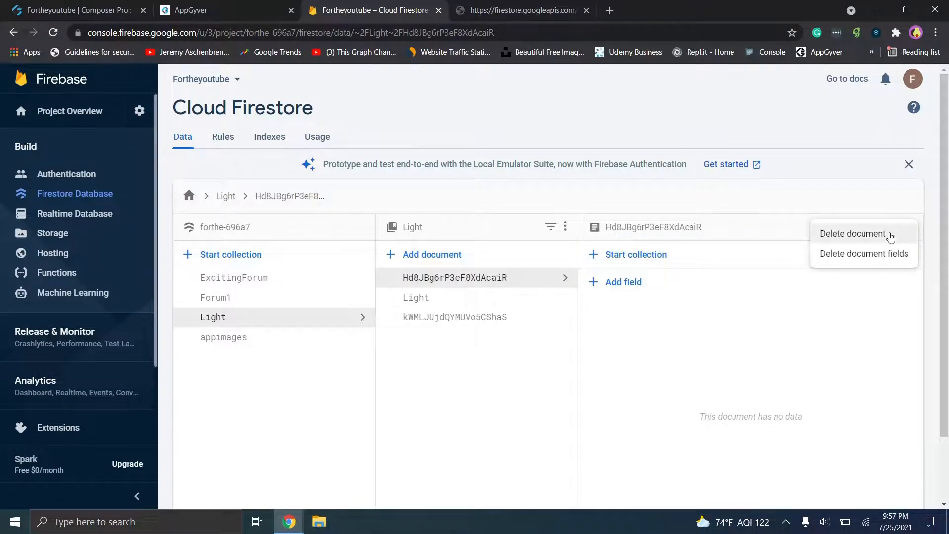
left_click(889, 235)
left_click(630, 346)
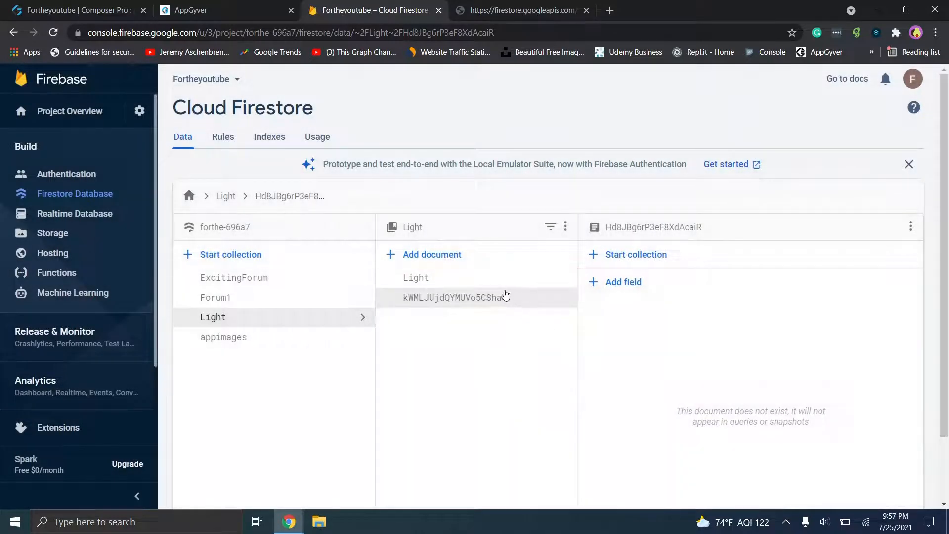
- Delete the placeholder Light document, leaving only the document named Test
left_click(505, 295)
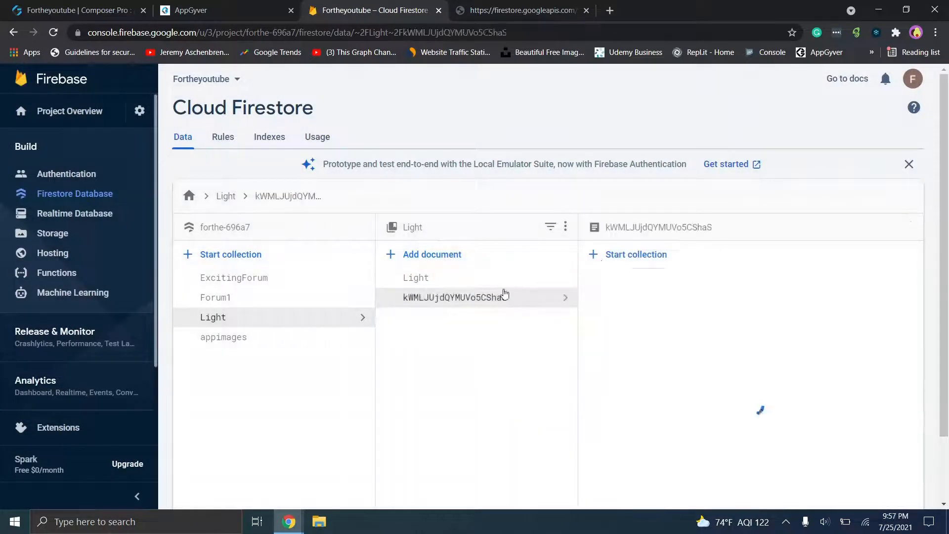
left_click(490, 276)
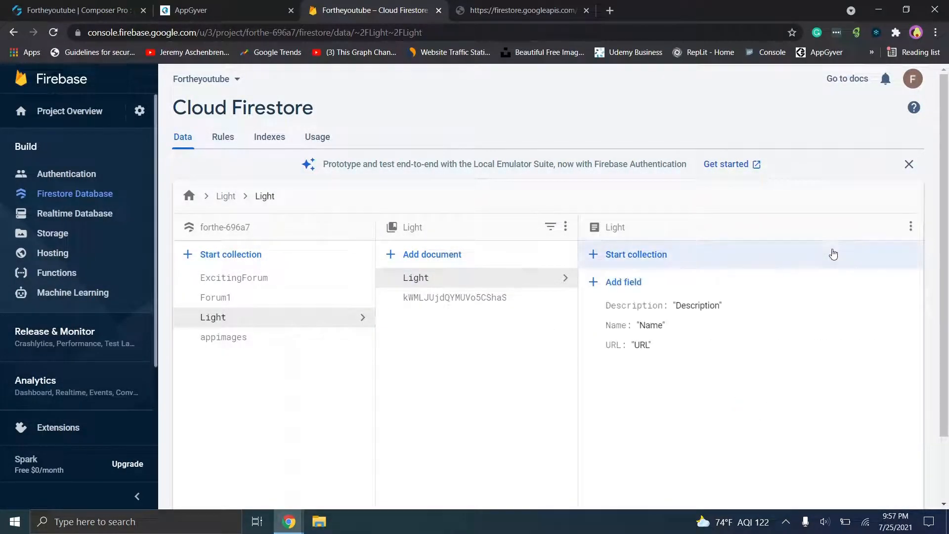
left_click(911, 226)
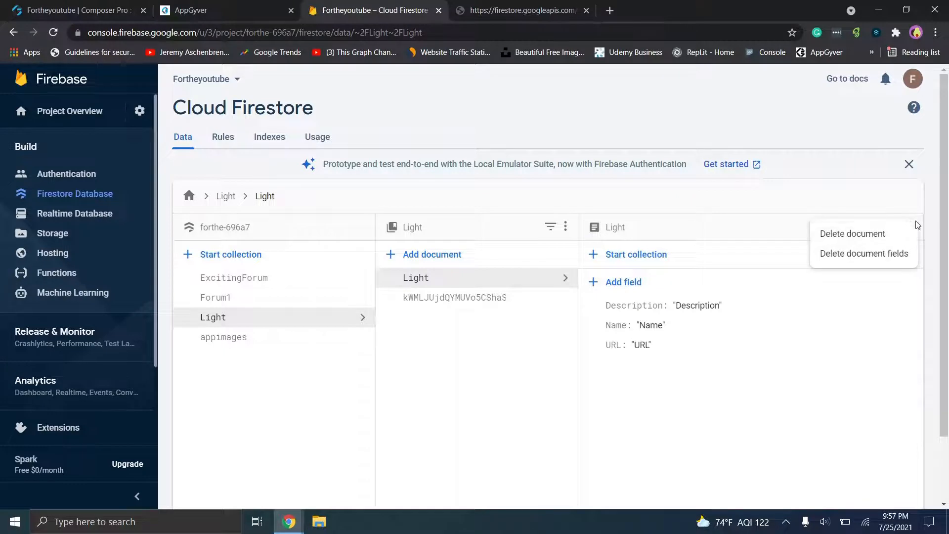
left_click(870, 233)
left_click(634, 339)
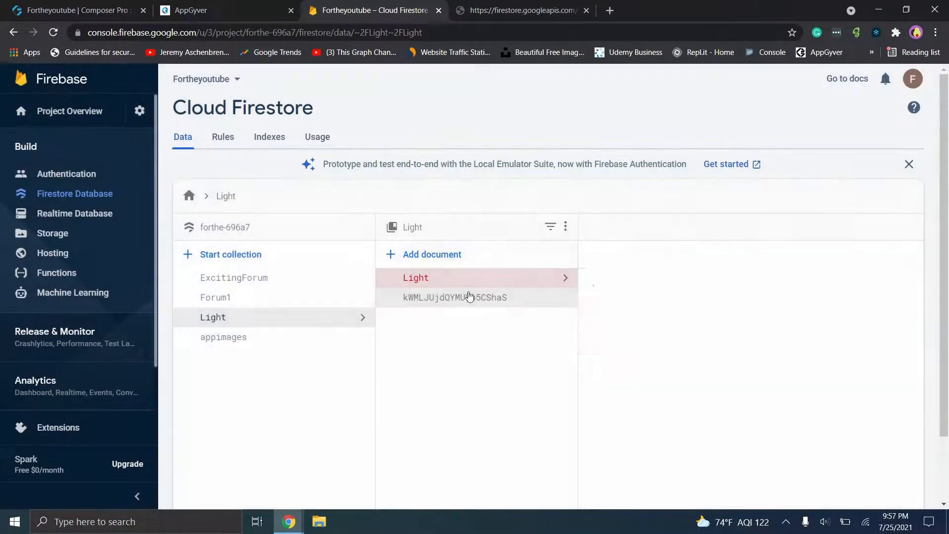
left_click(169, 6)
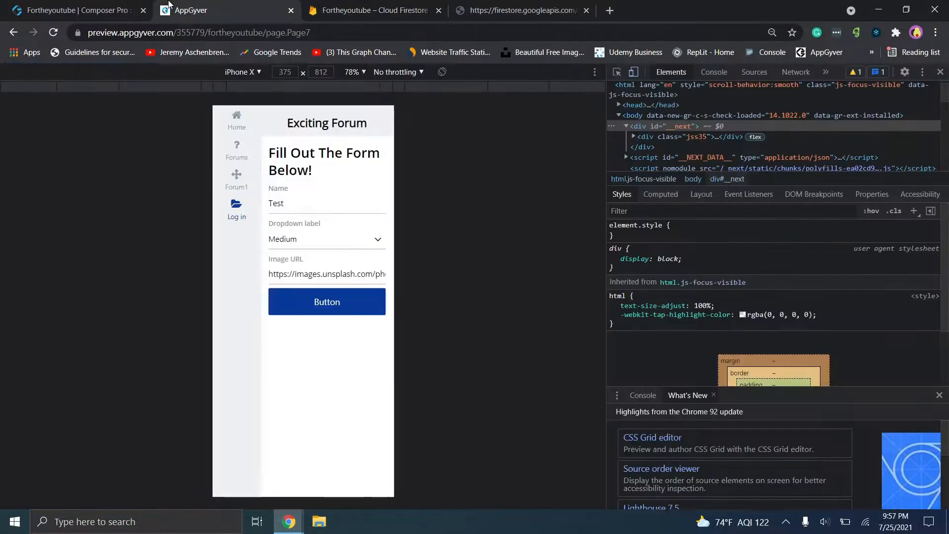
- Rerun the Light collection test, set the schema from the one-document response, and save
key("ctrl+1")
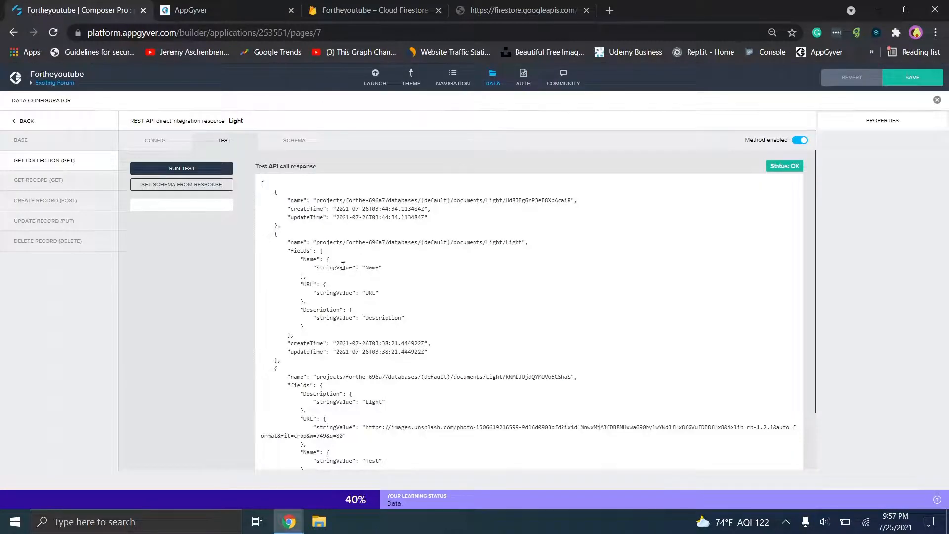
left_click(188, 169)
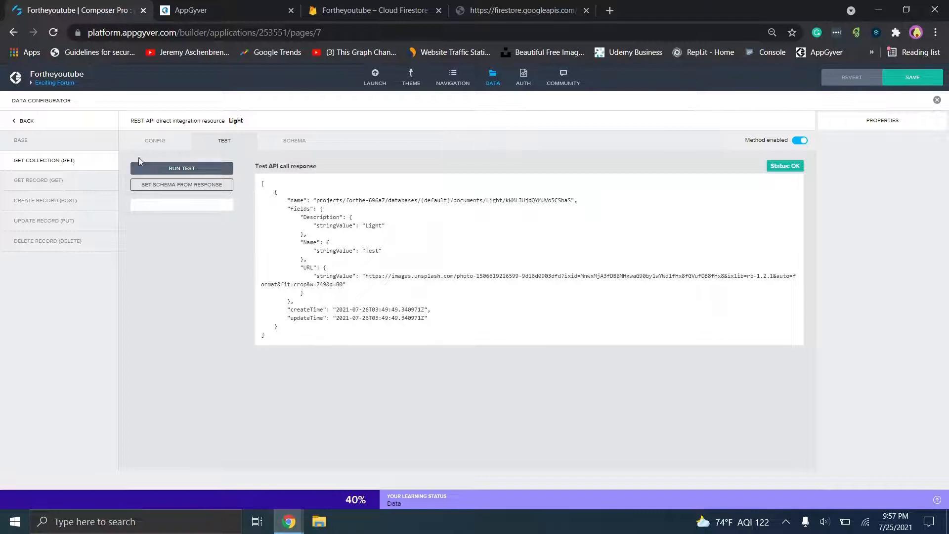
left_click(174, 185)
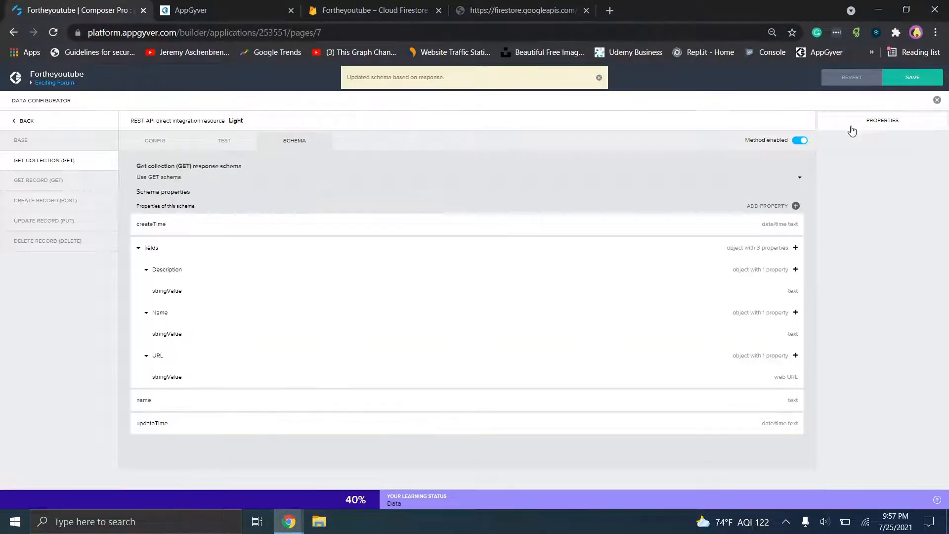
left_click(910, 78)
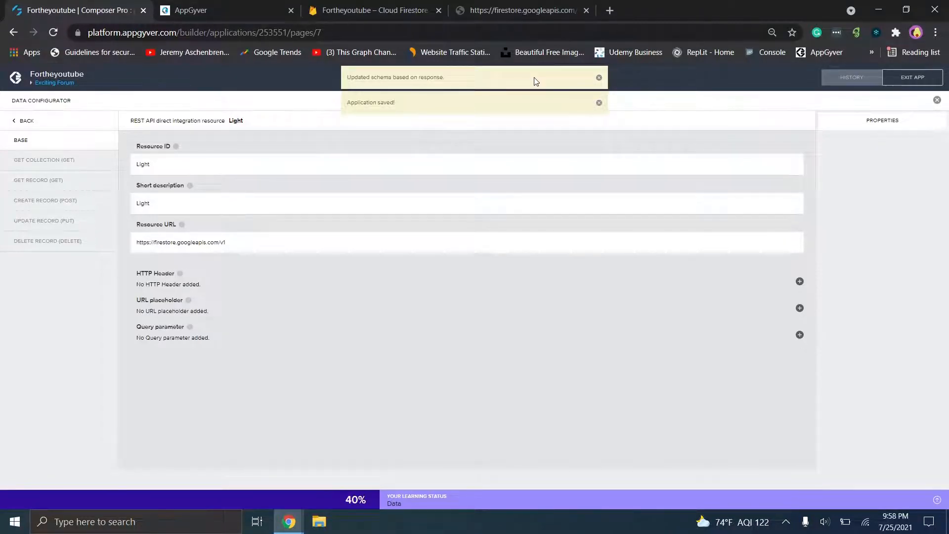
left_click(415, 7)
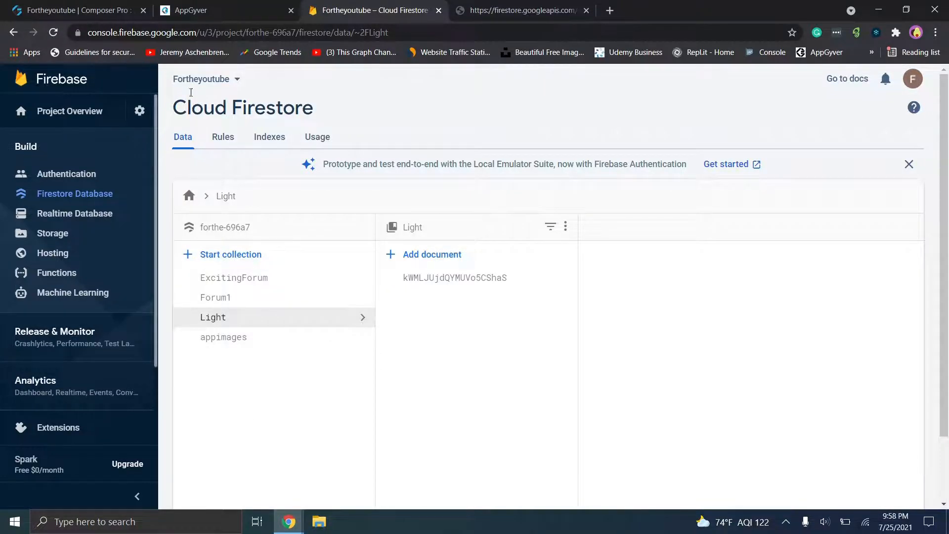
- Go back to the Fortheyoutube builder, leave the data settings and open the Empty page
left_click(208, 10)
left_click(67, 6)
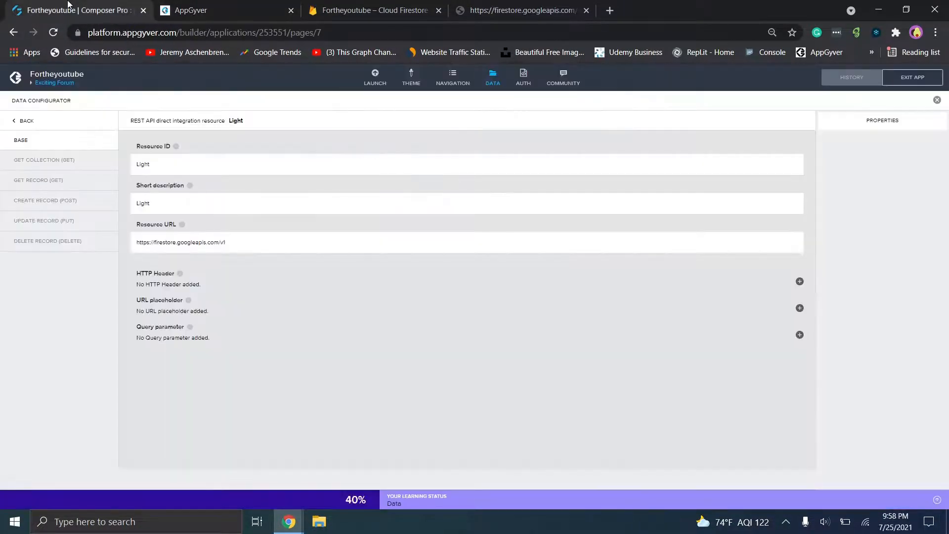
left_click(497, 79)
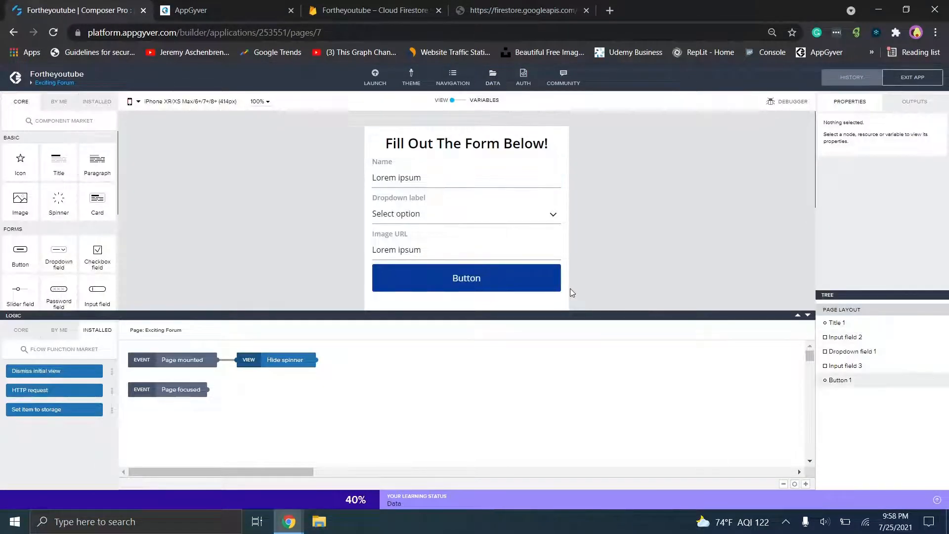
left_click(56, 84)
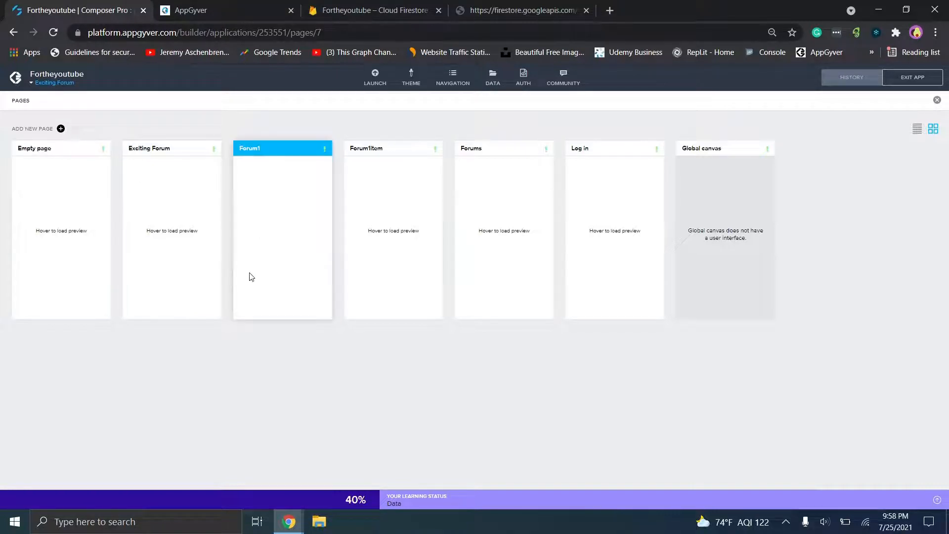
mouse_move(249, 276)
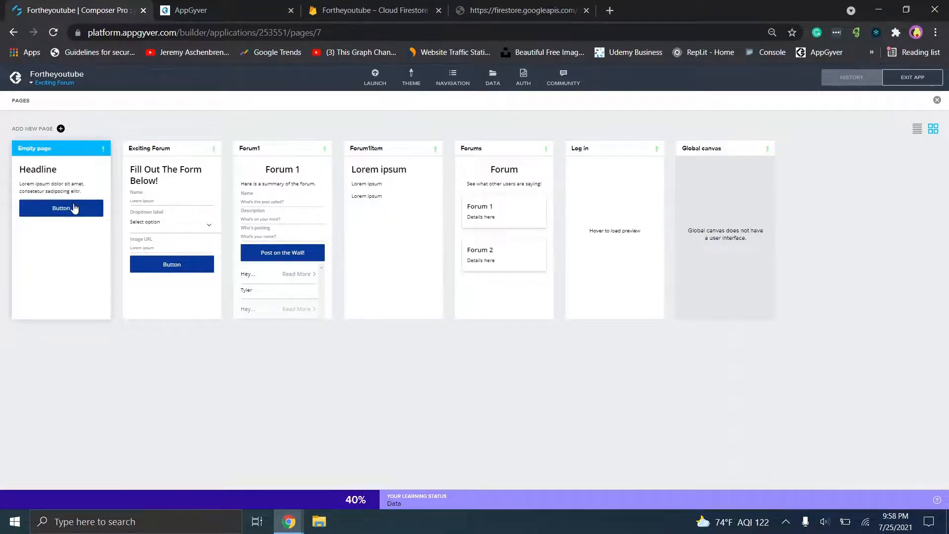
left_click(74, 208)
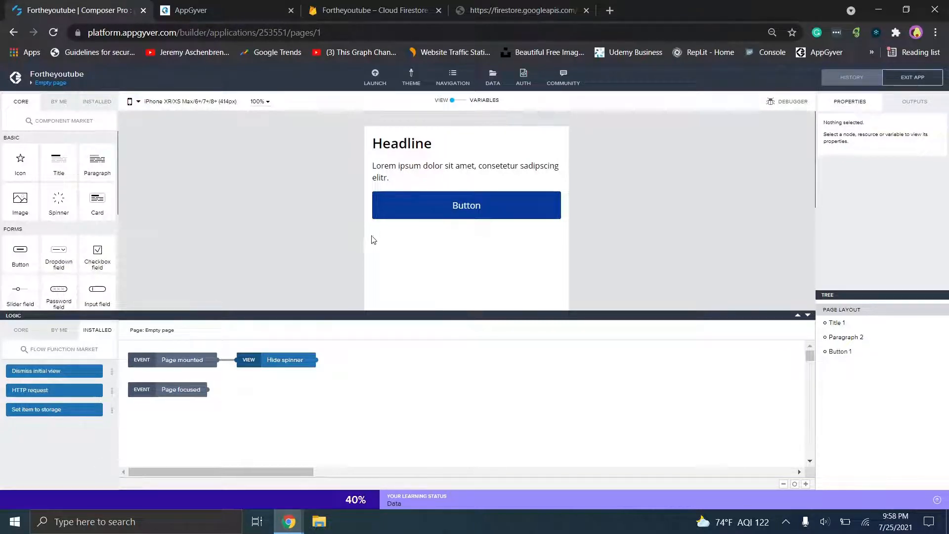
left_click(297, 519)
- In the Coffee Canine app, leave data settings and select the repeated Container 1 on the canvas
left_click(326, 479)
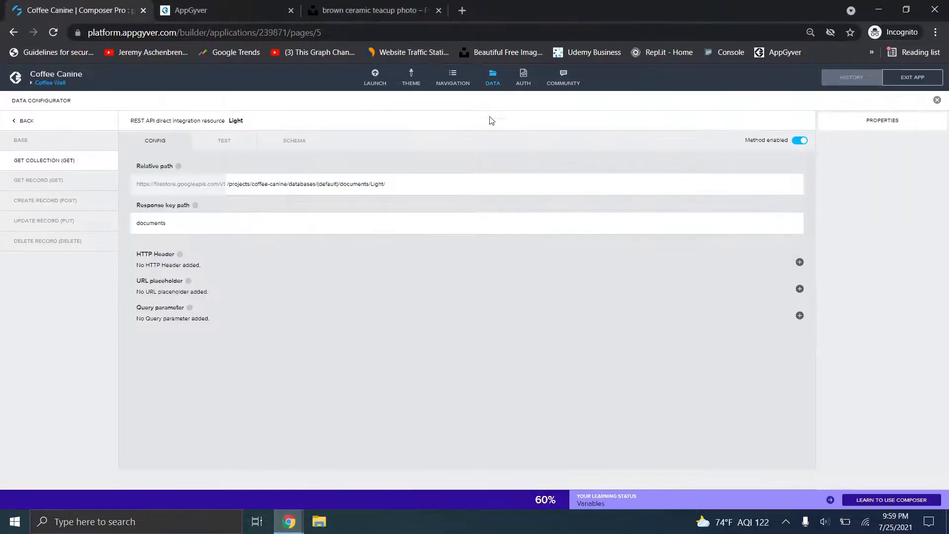
left_click(492, 81)
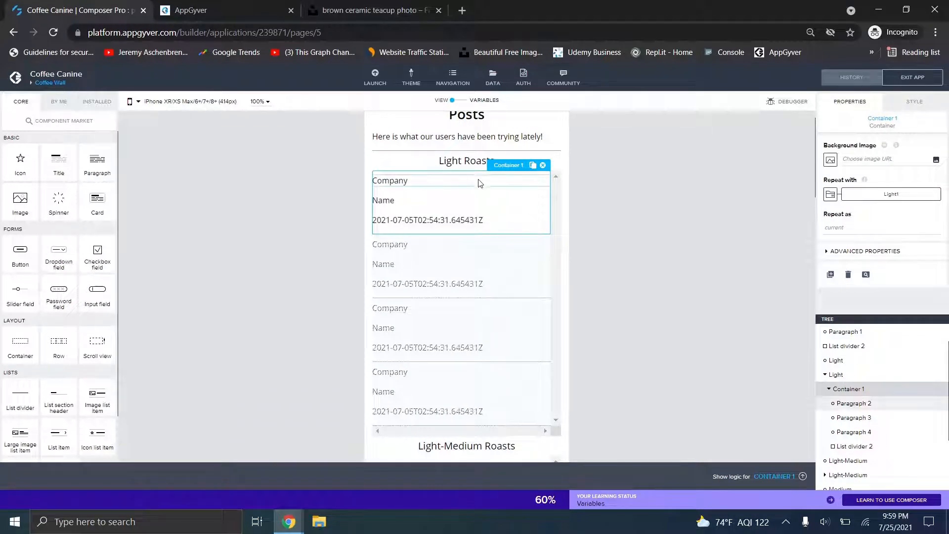
left_click(445, 159)
left_click(446, 185)
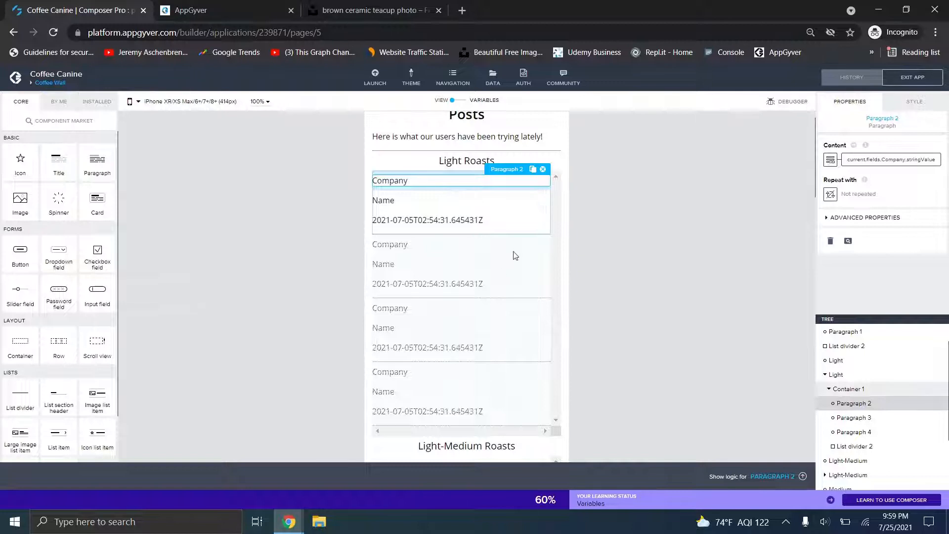
left_click(878, 389)
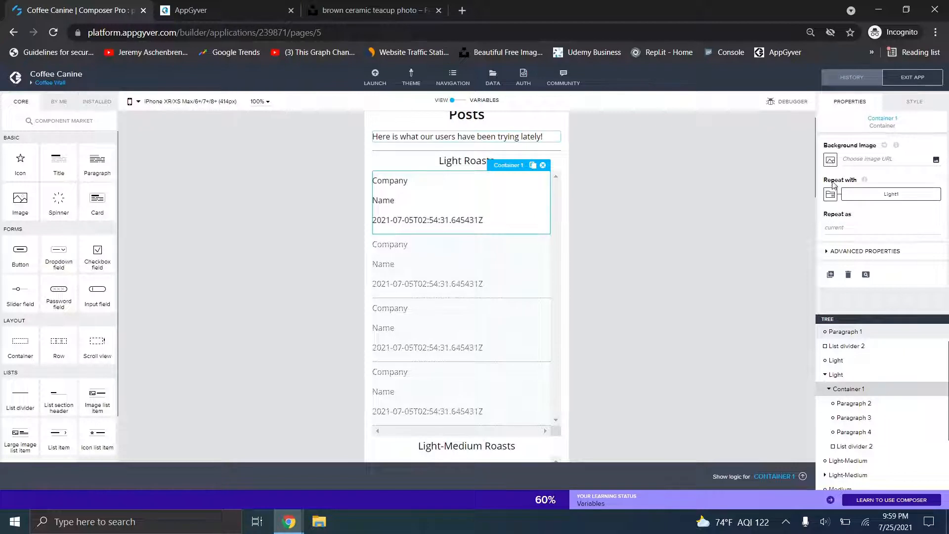
- Check that Container 1 repeats over the Light1 data variable, closing the binding unchanged
left_click(847, 193)
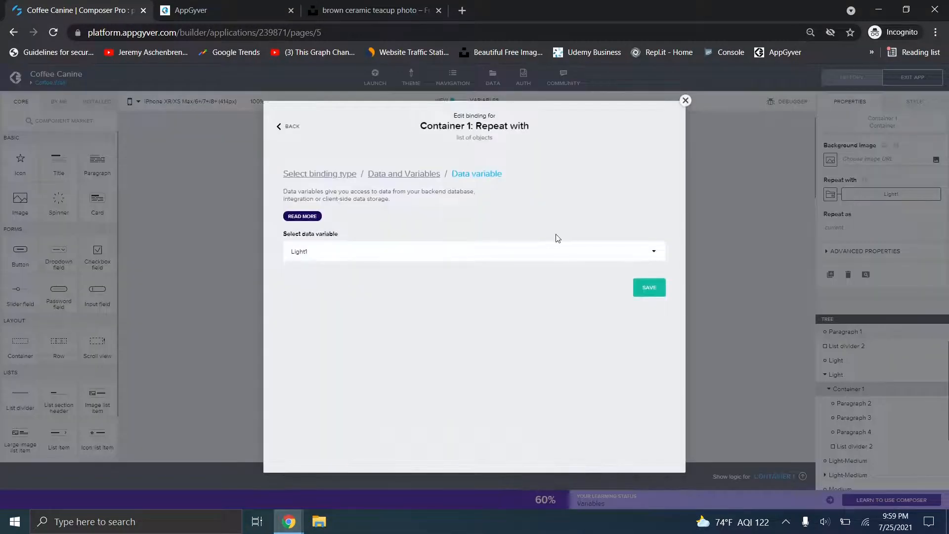
left_click(685, 101)
left_click(831, 195)
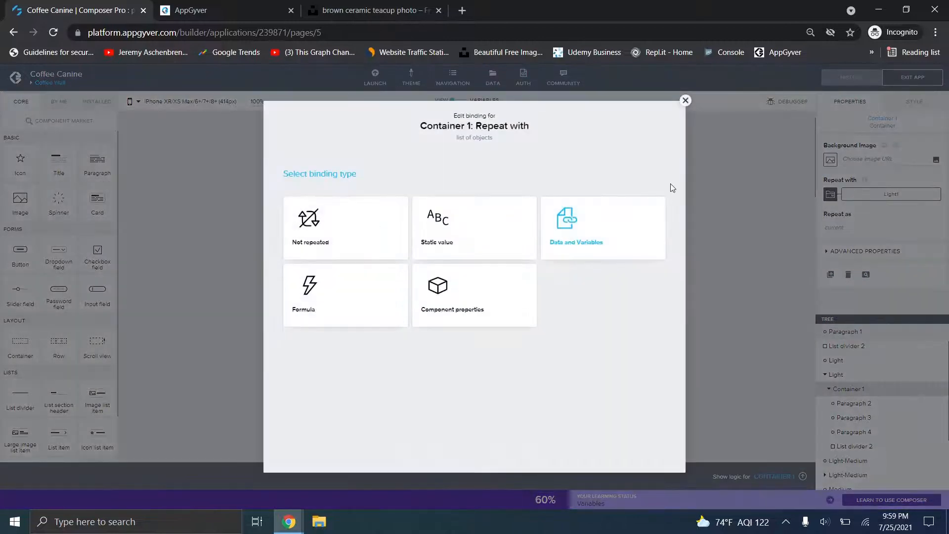
left_click(600, 220)
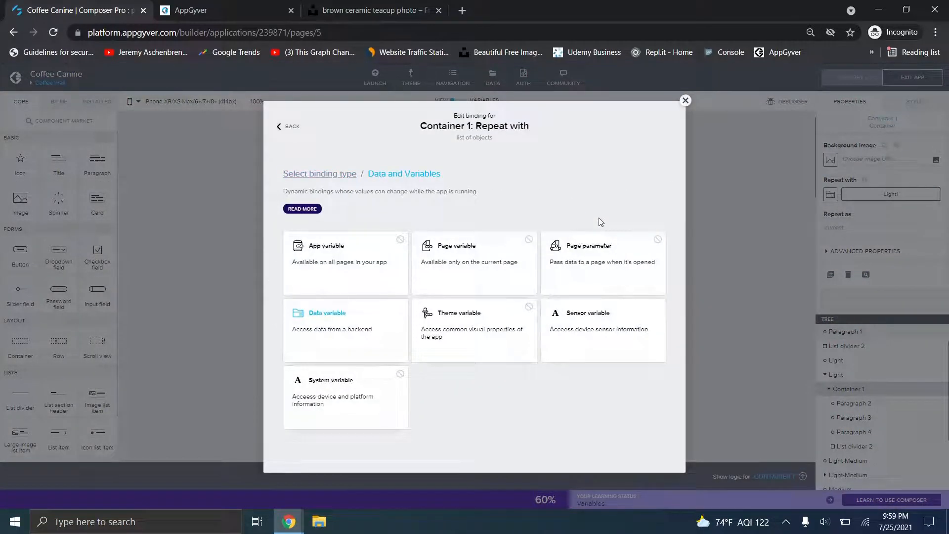
left_click(317, 313)
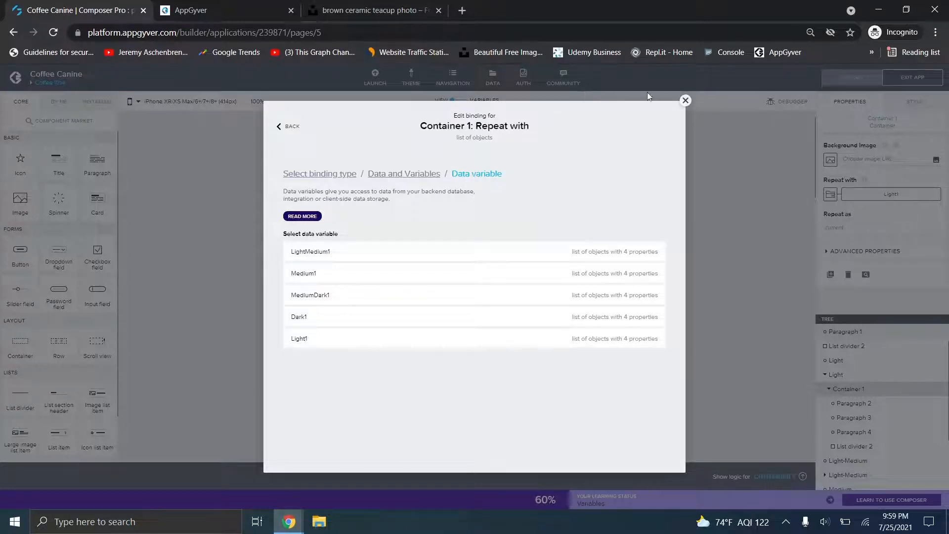
left_click(684, 101)
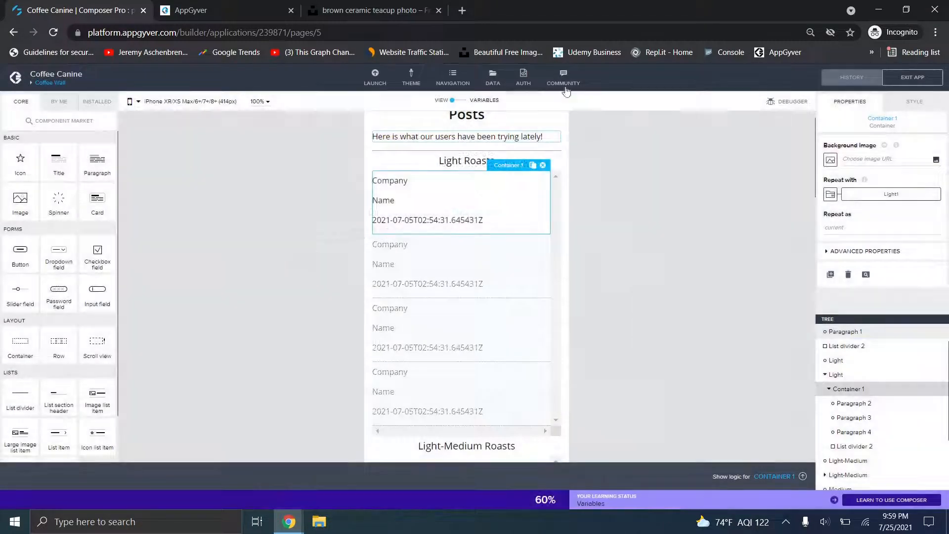
left_click(496, 84)
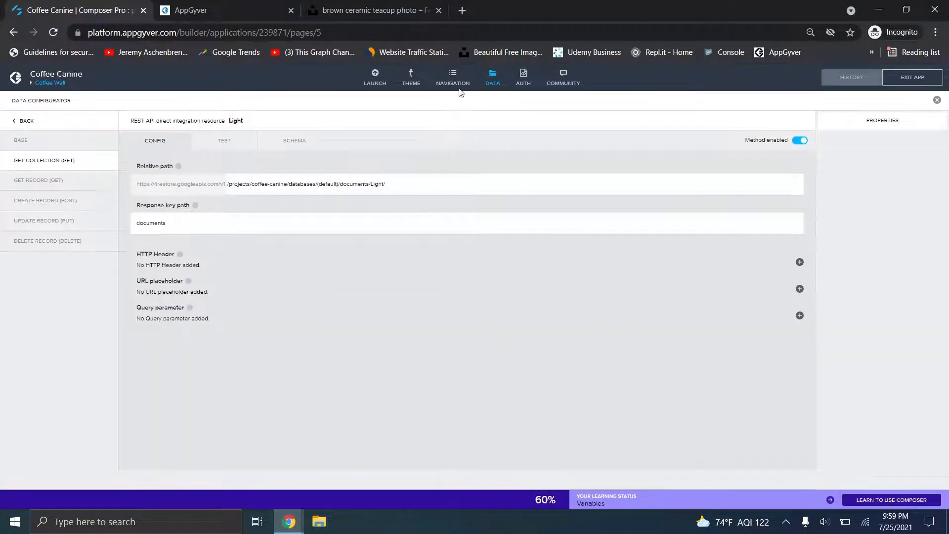
left_click(19, 121)
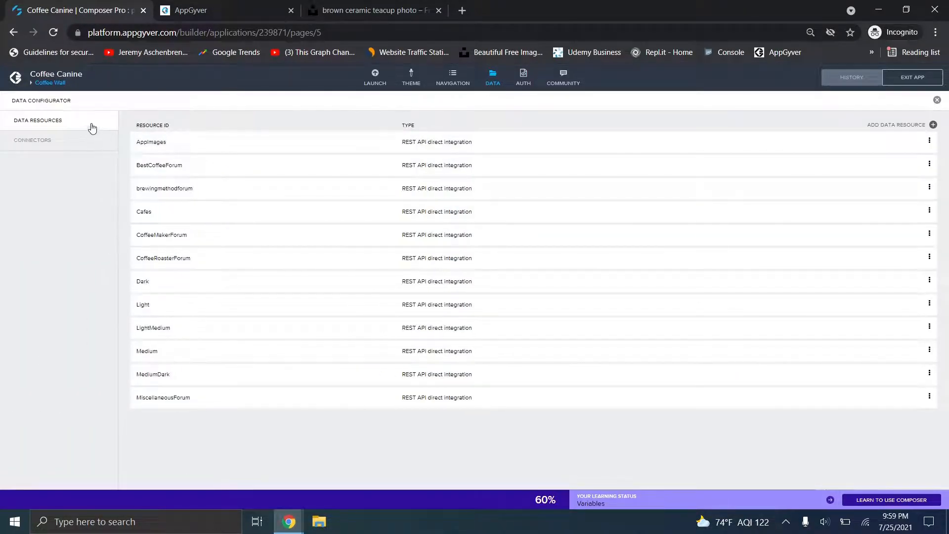
left_click(883, 126)
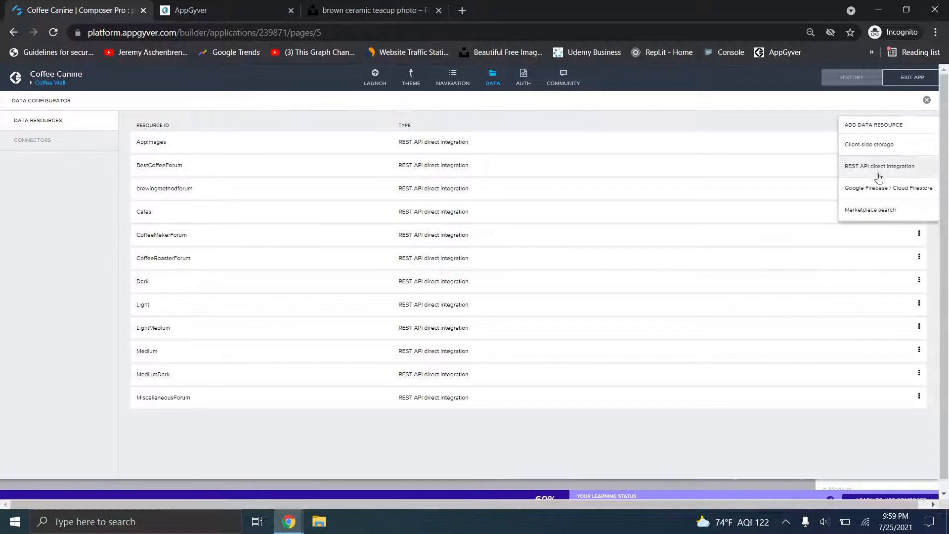
left_click(719, 111)
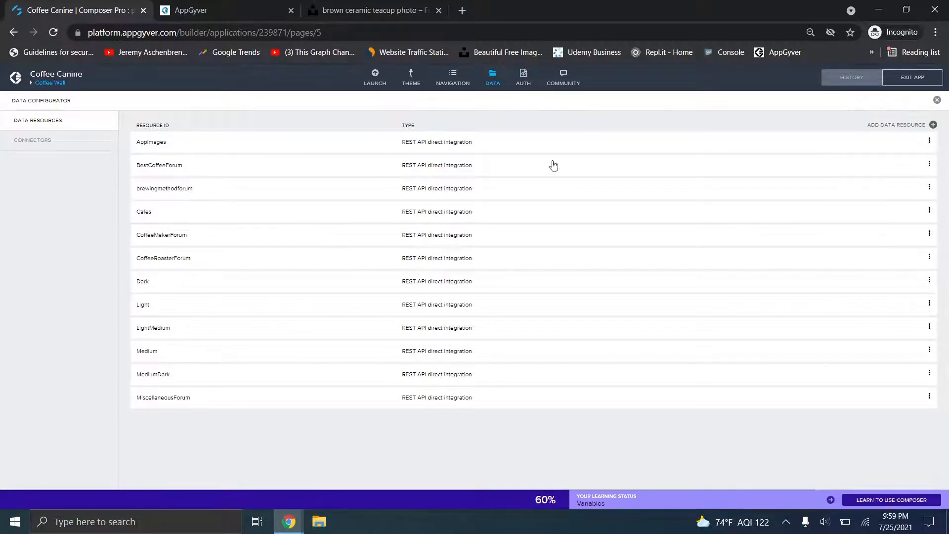
left_click(203, 280)
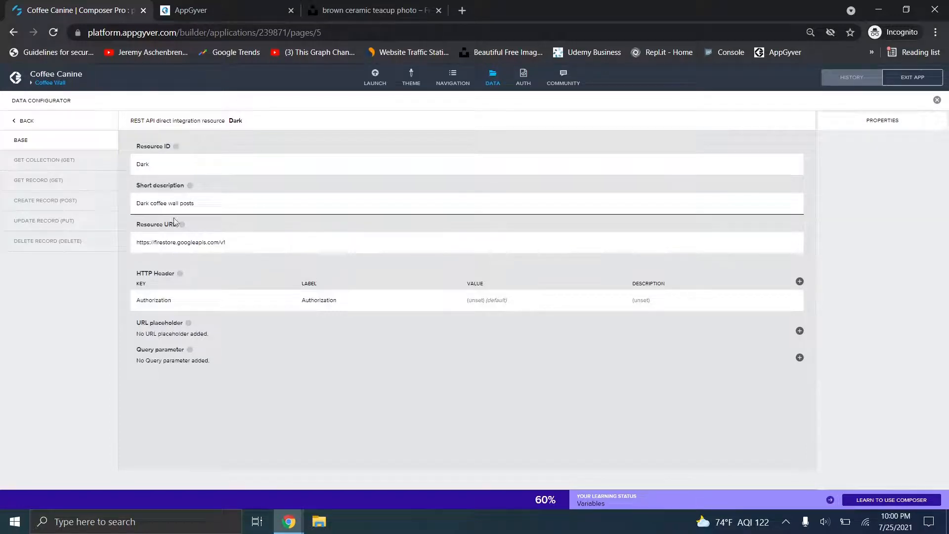
left_click_drag(268, 246, 123, 247)
left_click(77, 164)
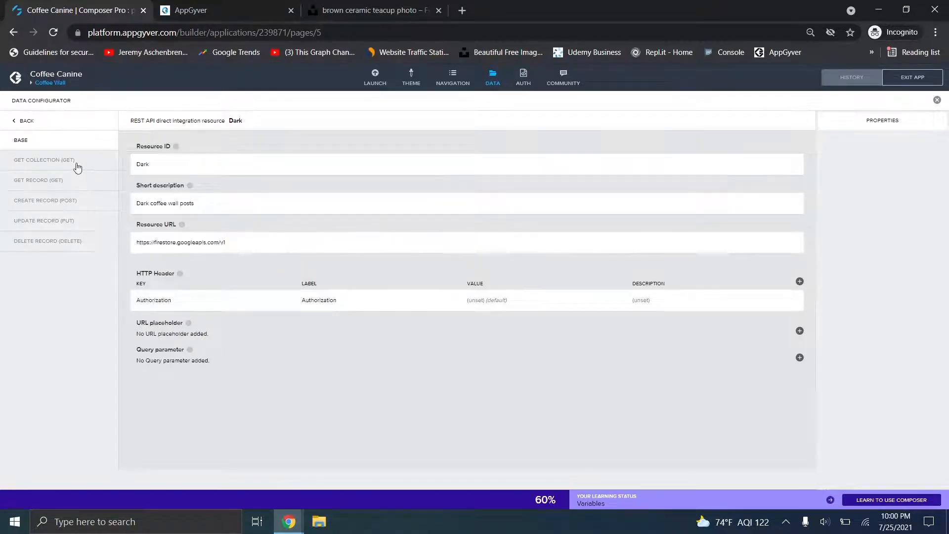
left_click_drag(395, 185, 247, 173)
left_click(355, 186)
left_click_drag(374, 185, 413, 183)
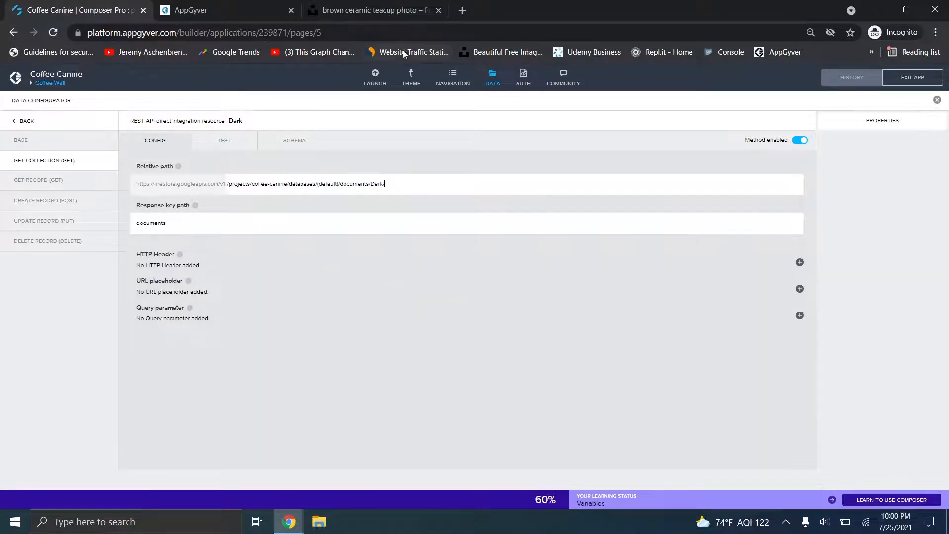
left_click(493, 80)
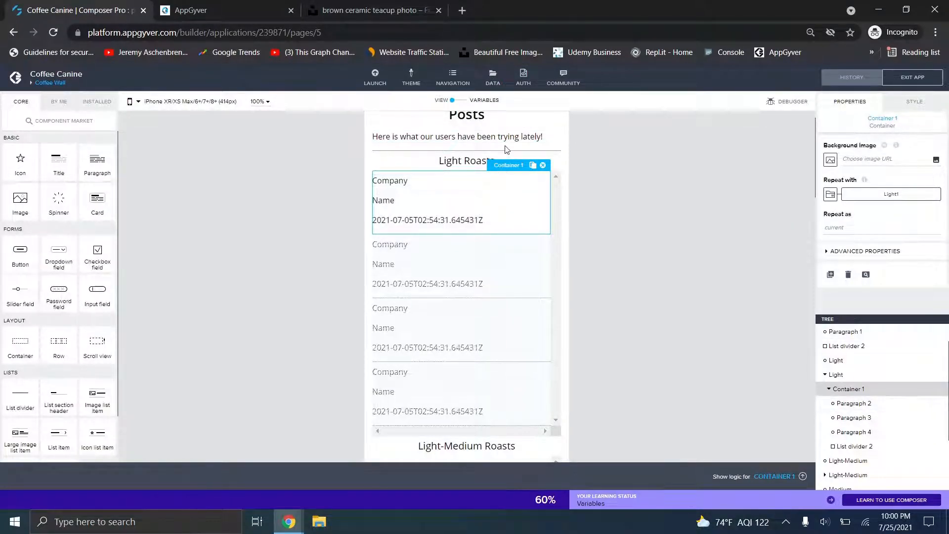
left_click(861, 200)
left_click(392, 249)
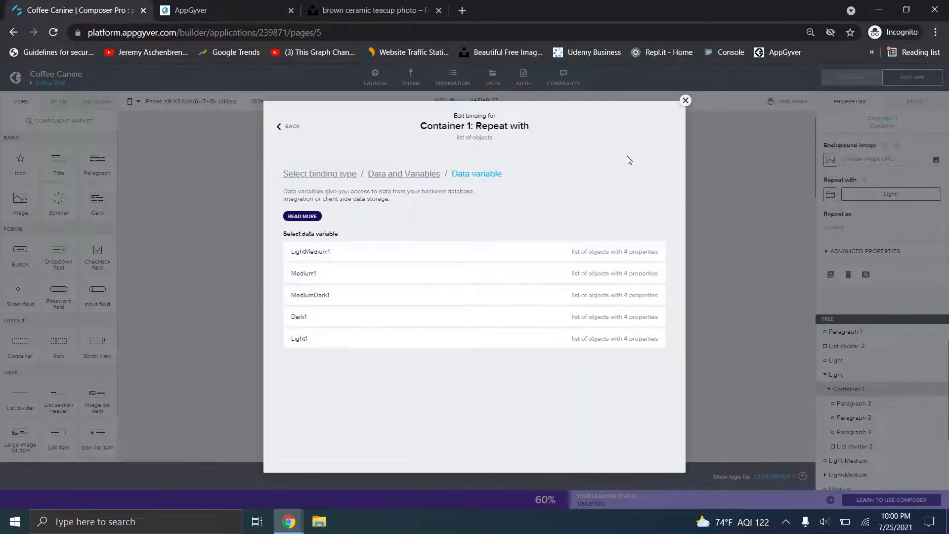
left_click(685, 100)
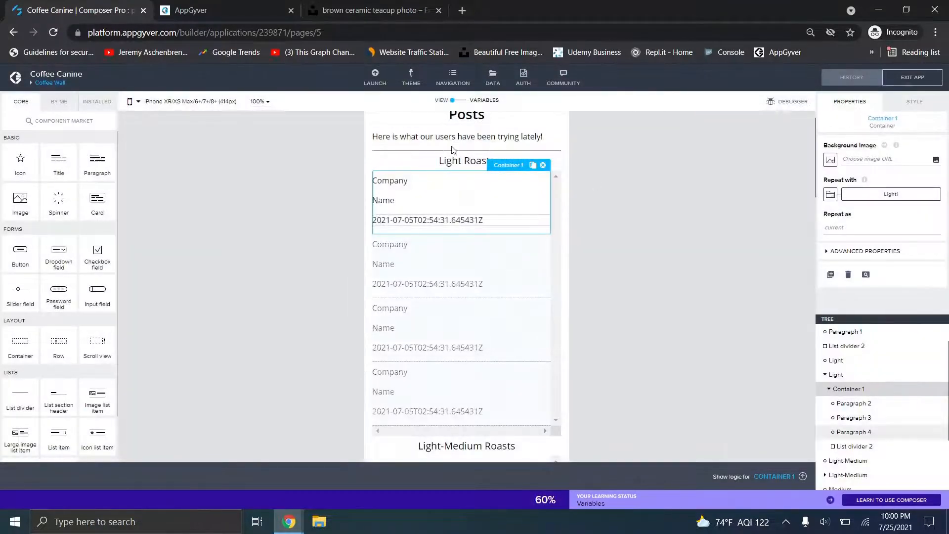
left_click(455, 163)
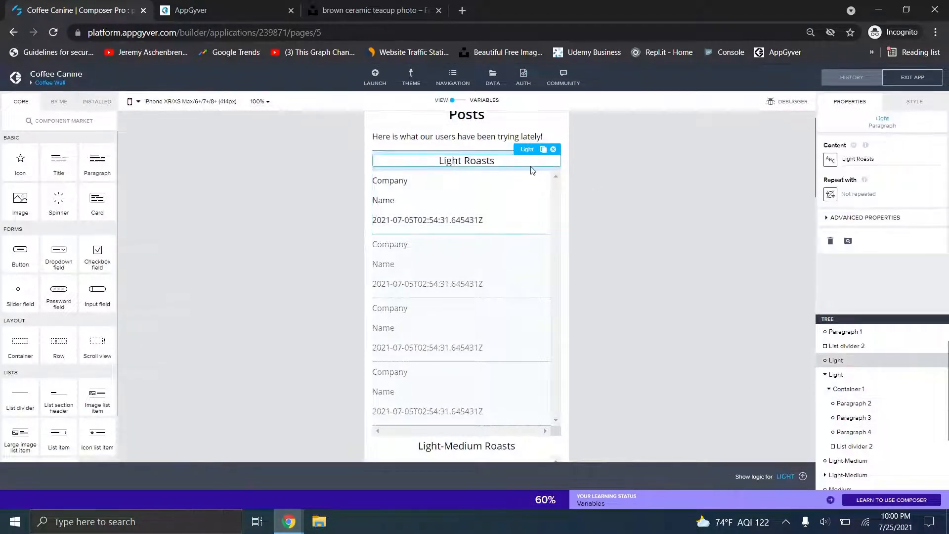
left_click(445, 183)
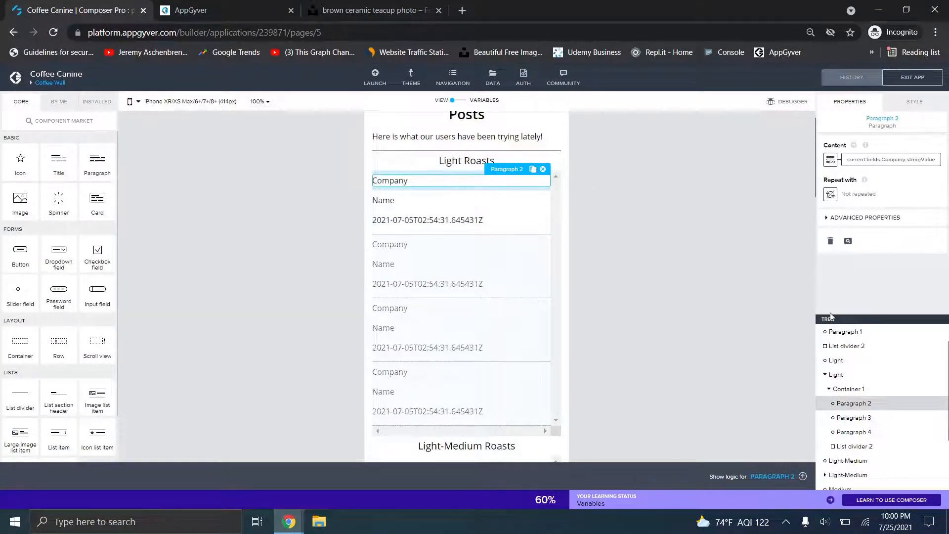
left_click(858, 390)
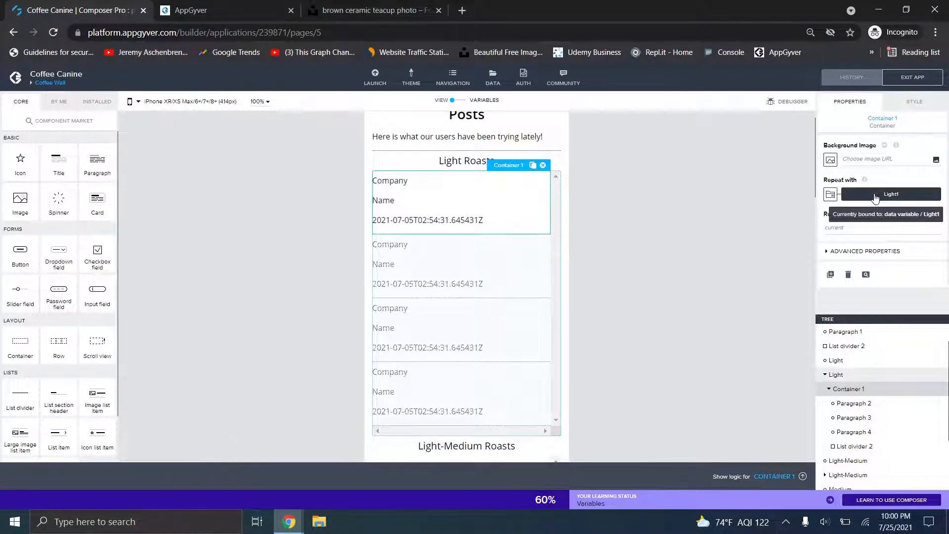
left_click(860, 404)
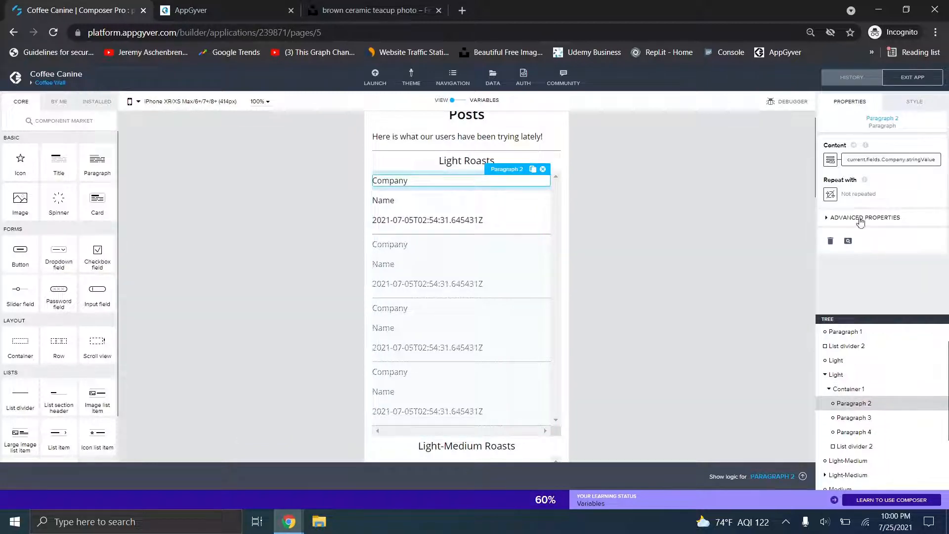
left_click(830, 163)
left_click(438, 291)
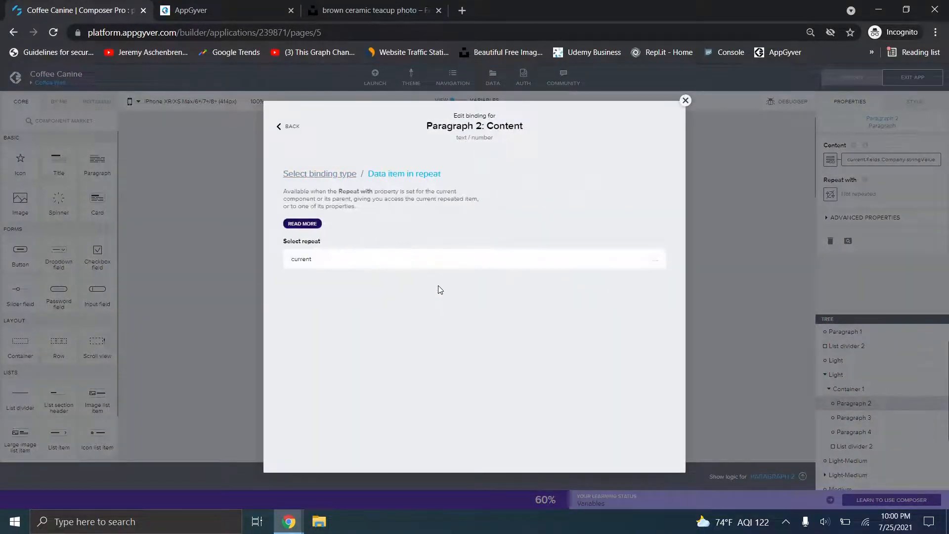
left_click_drag(661, 309, 634, 370)
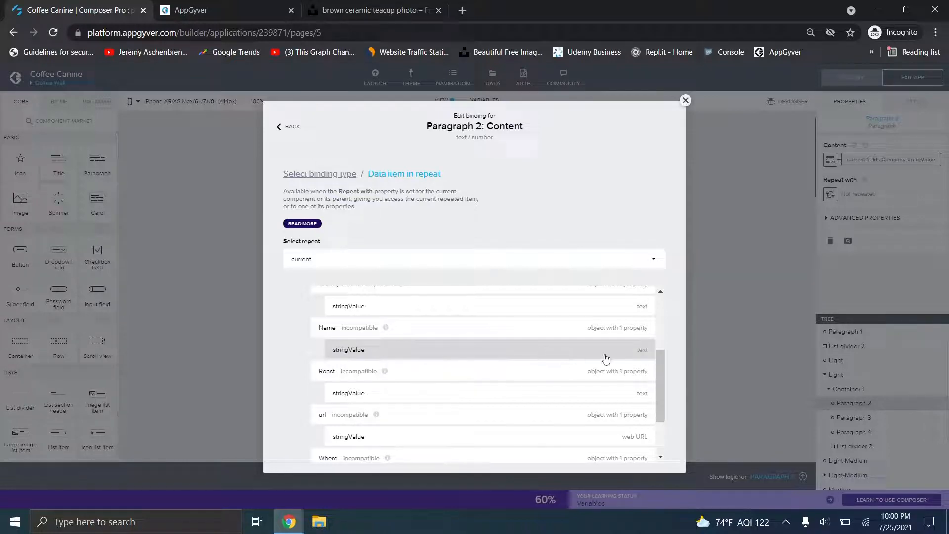
left_click_drag(663, 381, 663, 410)
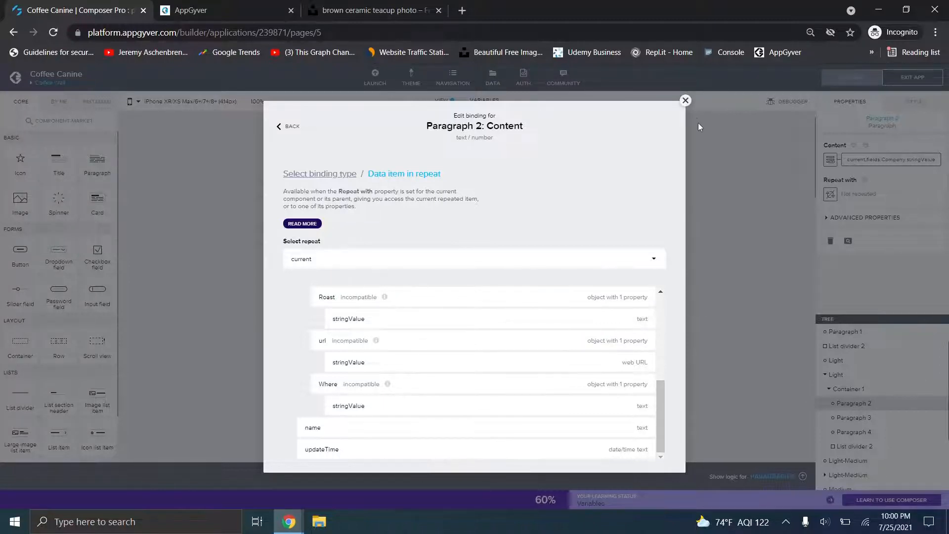
left_click(686, 100)
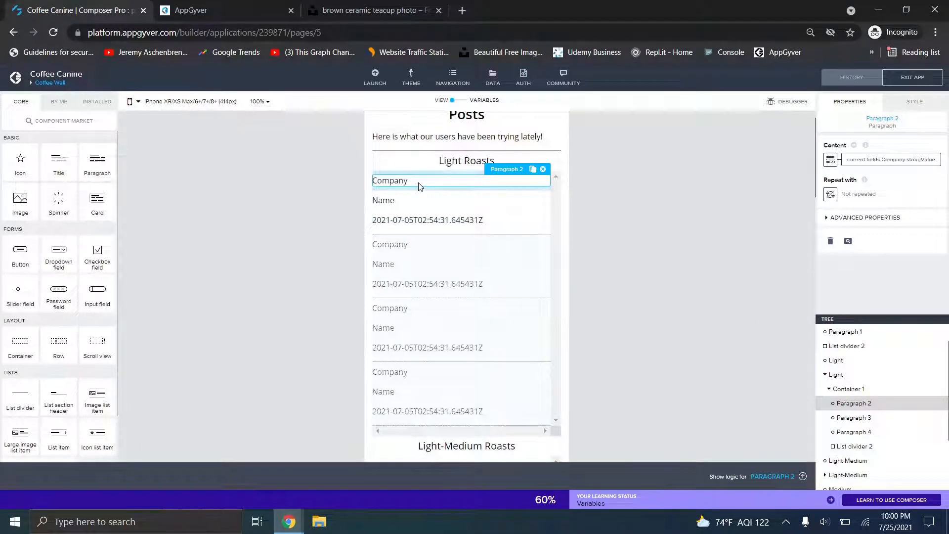
- Select the date paragraph and review its content binding to the repeated createTime item
left_click(472, 202)
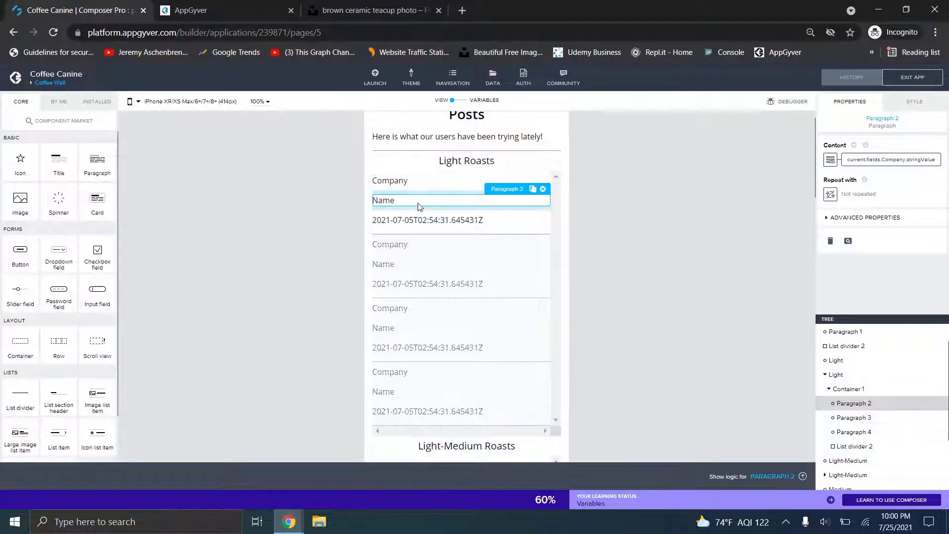
left_click(436, 223)
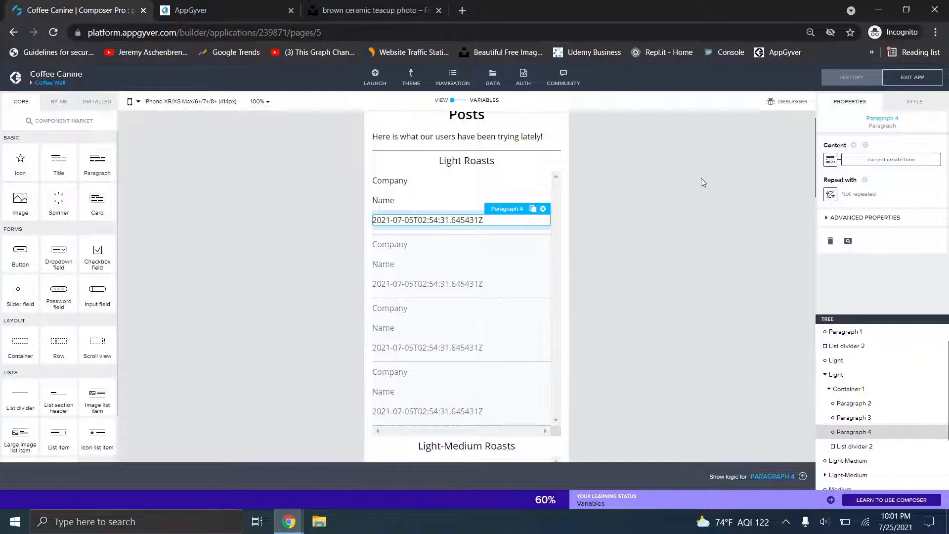
left_click(831, 160)
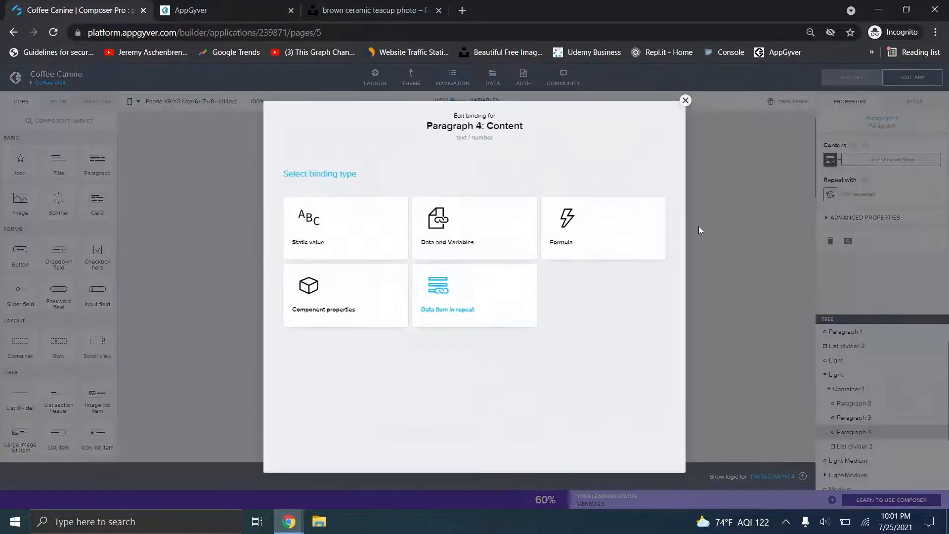
left_click(445, 308)
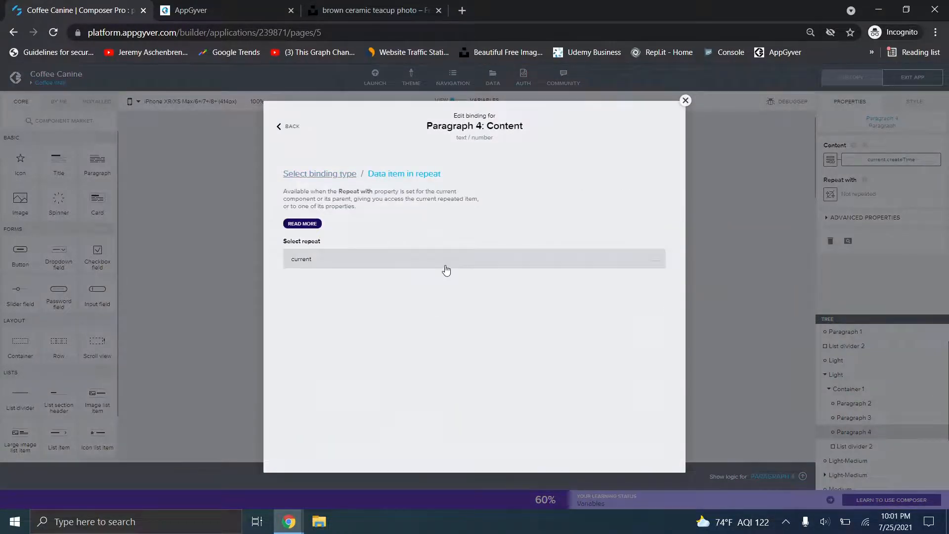
left_click_drag(657, 308, 666, 420)
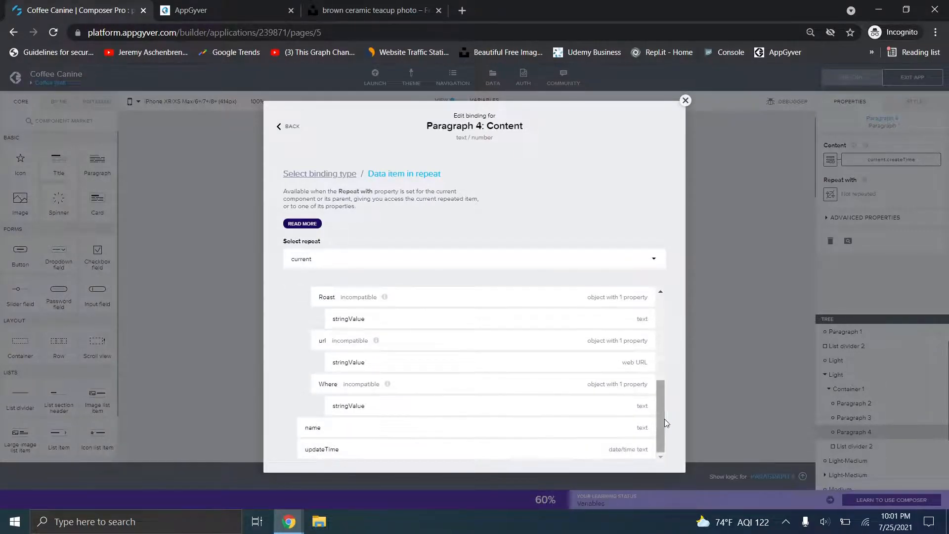
left_click_drag(662, 418, 667, 314)
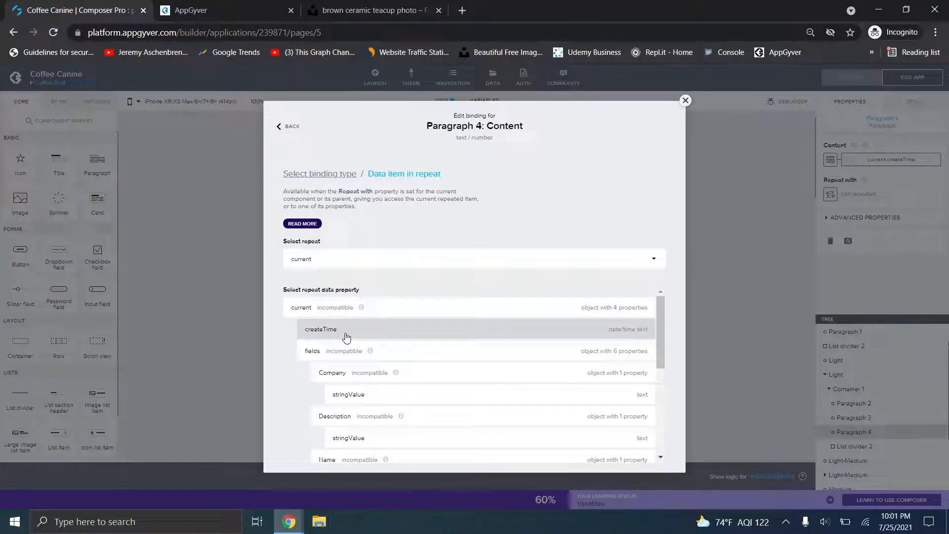
left_click(686, 101)
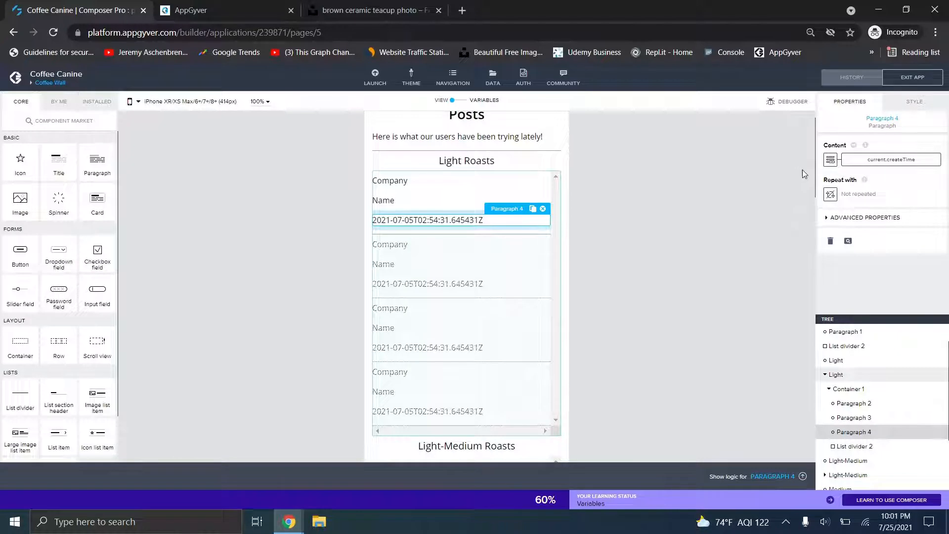
- Reopen the date paragraph's content binding and switch its type to Formula
left_click(857, 161)
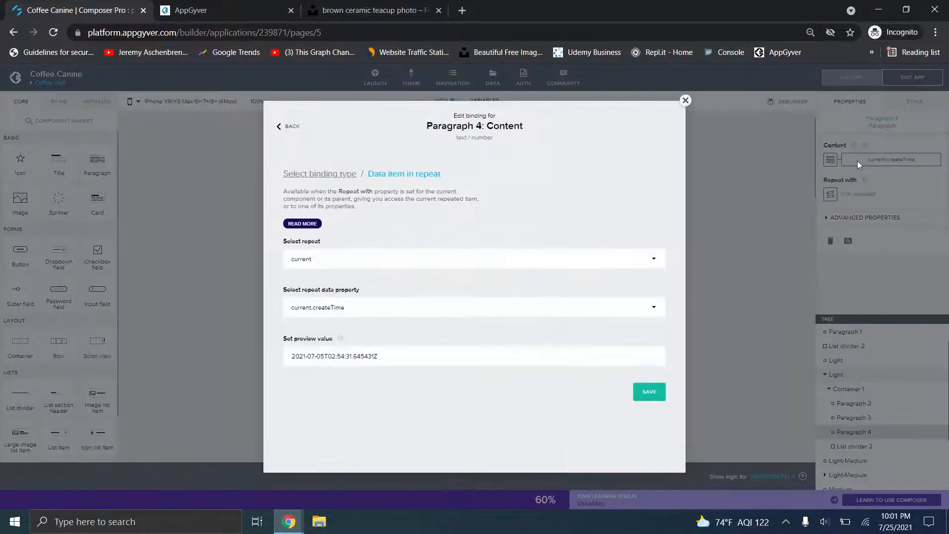
left_click(326, 178)
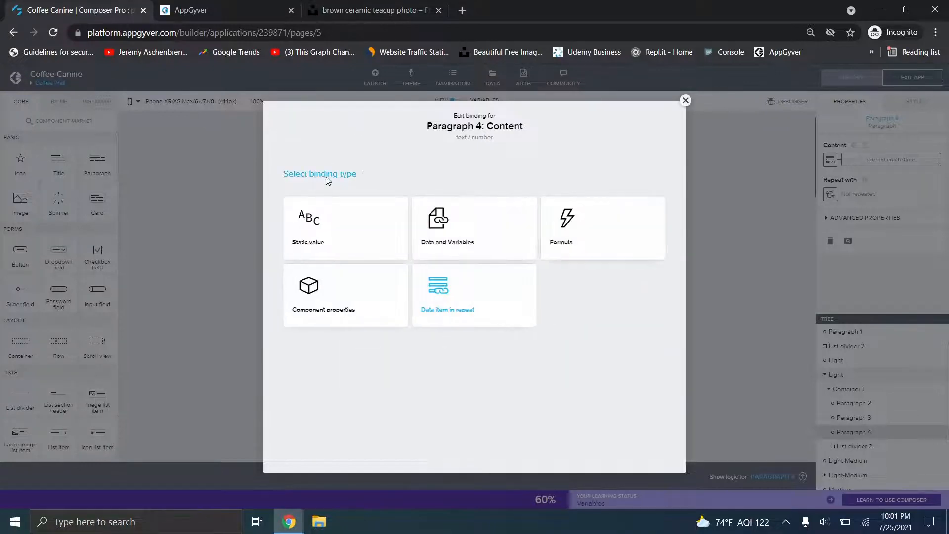
left_click(573, 240)
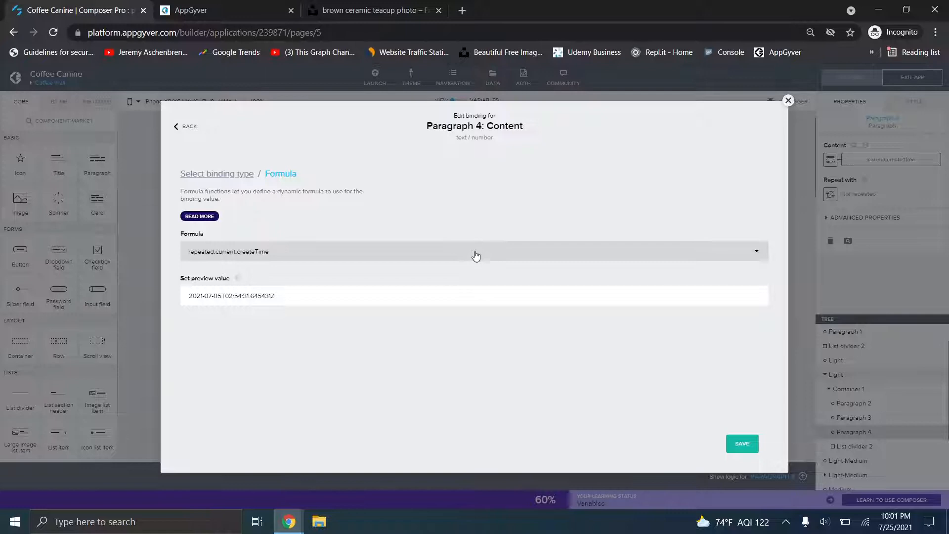
- Open the date formula in the full editor and type TIME after repeated.current.createTime
left_click(406, 259)
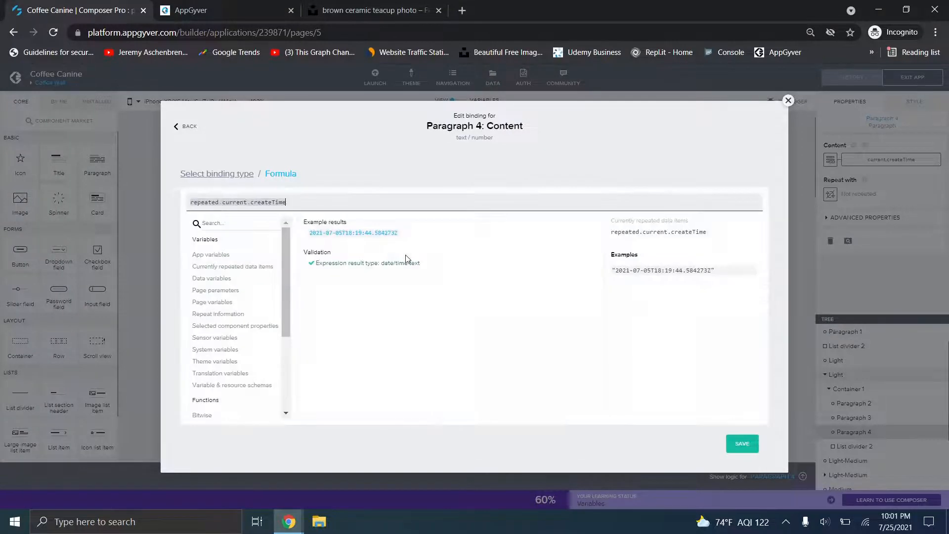
left_click_drag(302, 205, 186, 209)
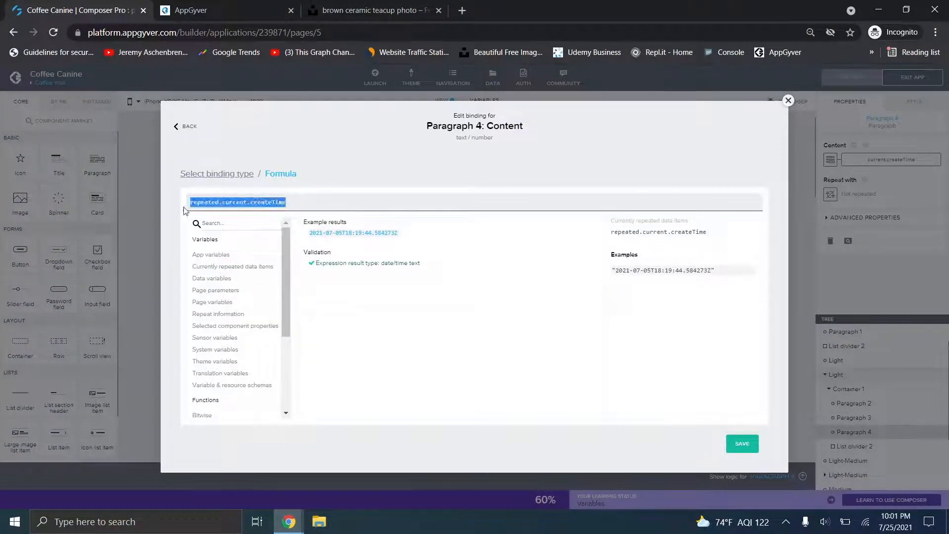
left_click(309, 201)
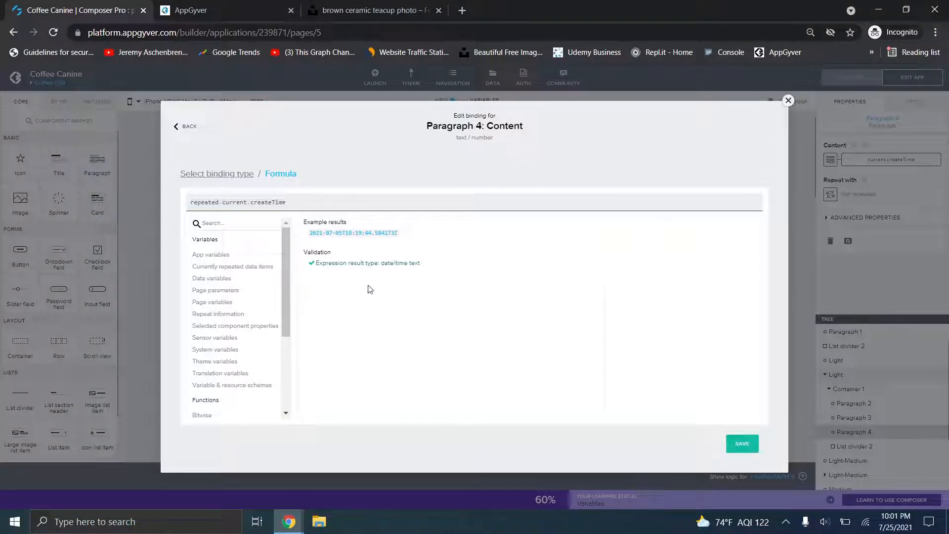
mouse_move(290, 261)
left_mouse_down()
mouse_move(299, 338)
mouse_move(285, 256)
left_mouse_up()
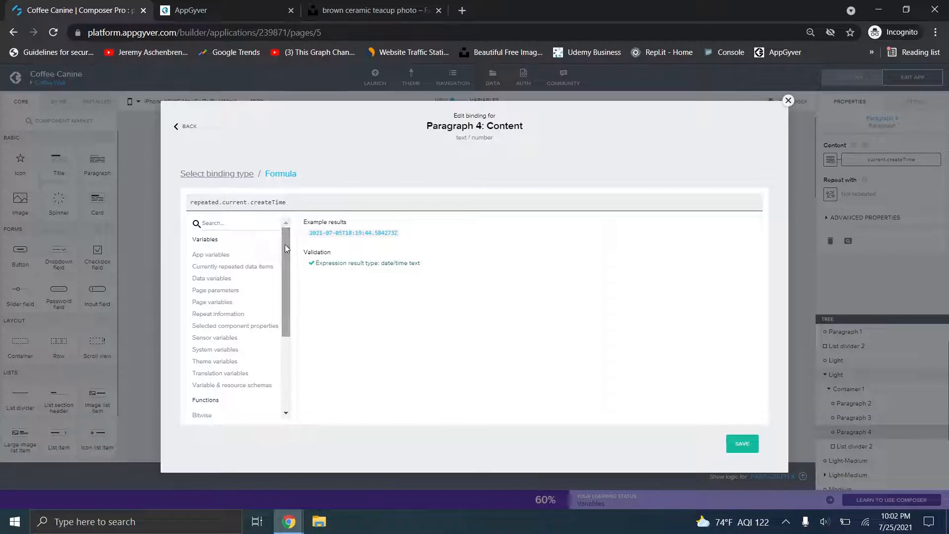
type("TIME")
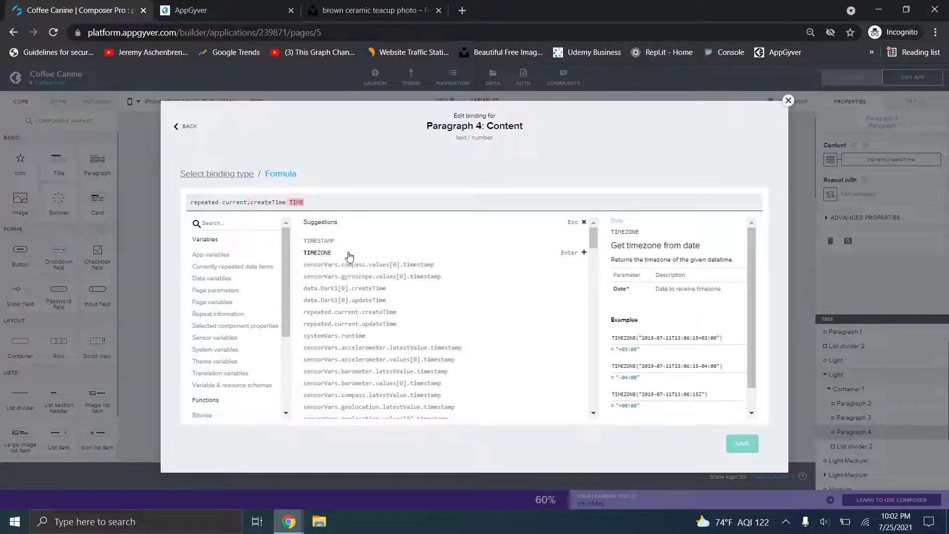
- Replace TIME with FORMAT and settle on the FORMAT_DATETIME_LOCAL suggestion
left_click_drag(594, 242, 579, 372)
key("BackSpace")
key("BackSpace")
key("BackSpace")
key("BackSpace")
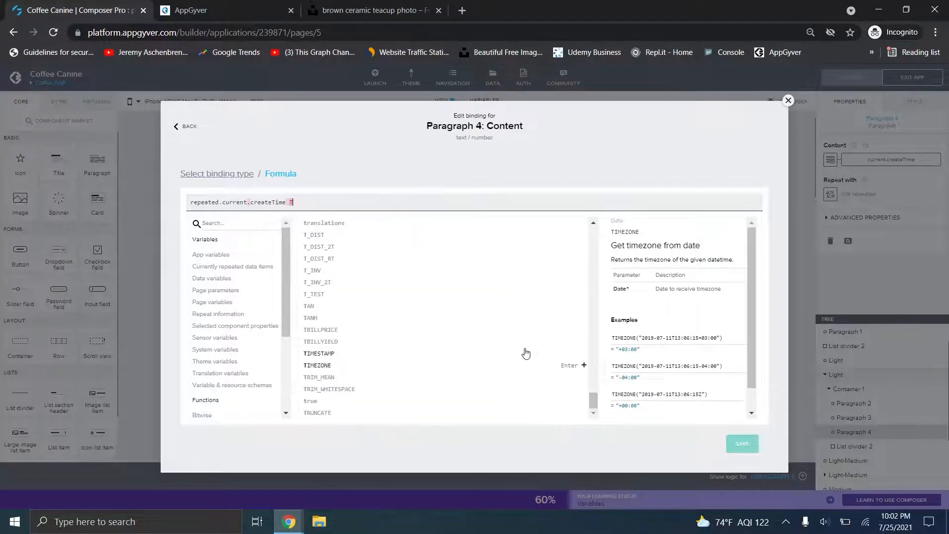
type("FORMAT")
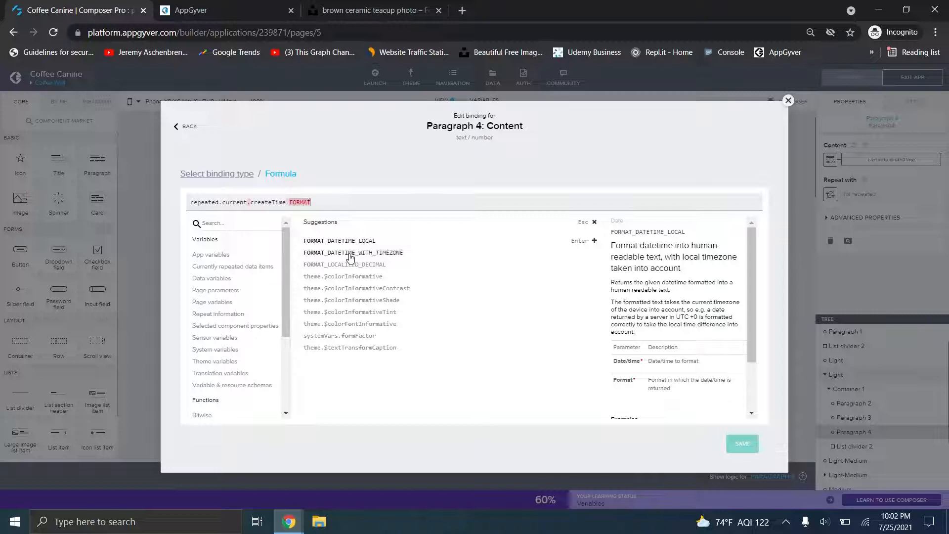
key("Down")
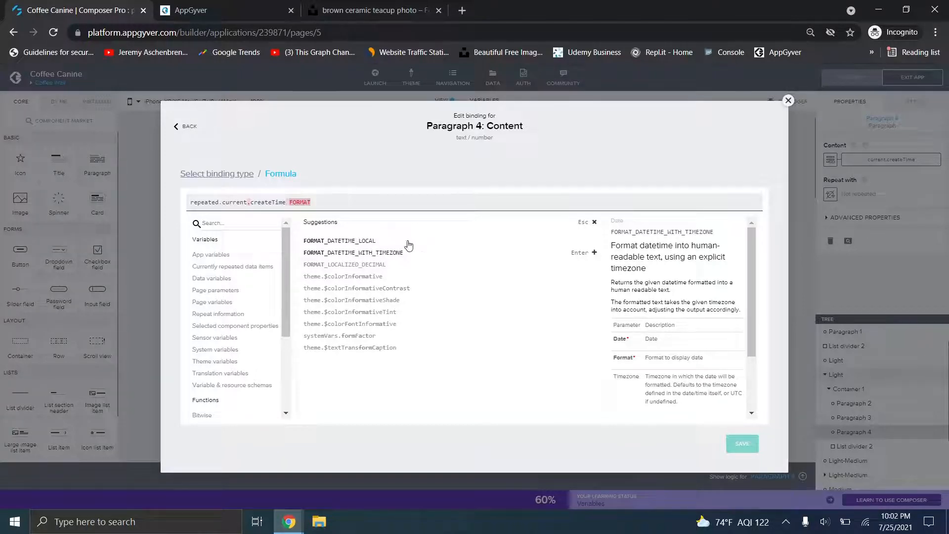
key("Up")
- Copy the FORMAT_DATETIME_LOCAL example call and paste it at the start of the formula
left_click_drag(747, 297, 760, 356)
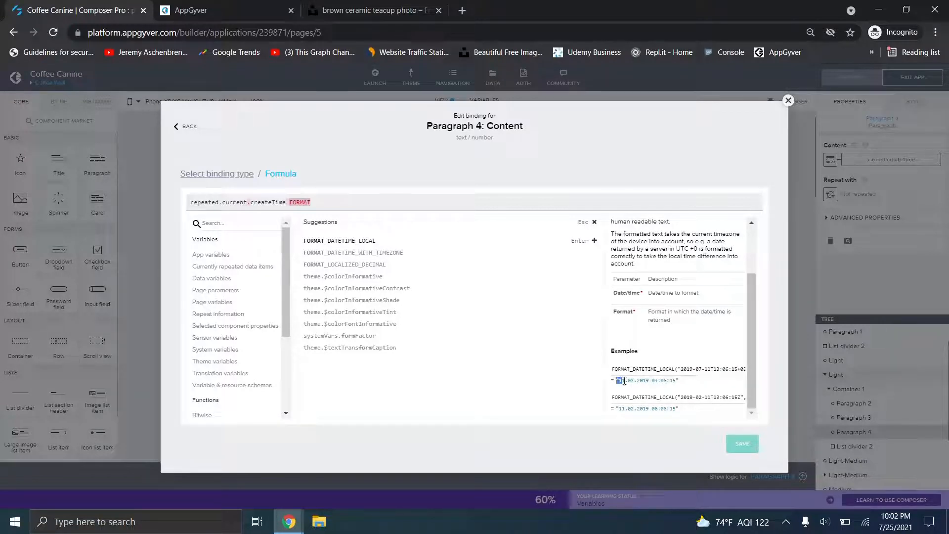
left_click_drag(624, 381, 675, 382)
left_click(677, 382)
left_click_drag(613, 369, 792, 381)
key("ctrl+c")
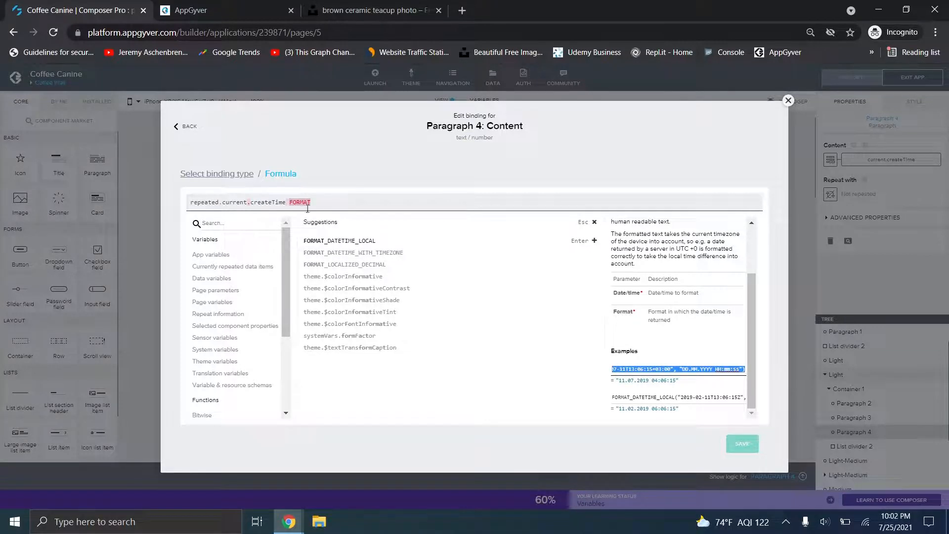
left_click(349, 204)
left_click_drag(296, 205, 381, 203)
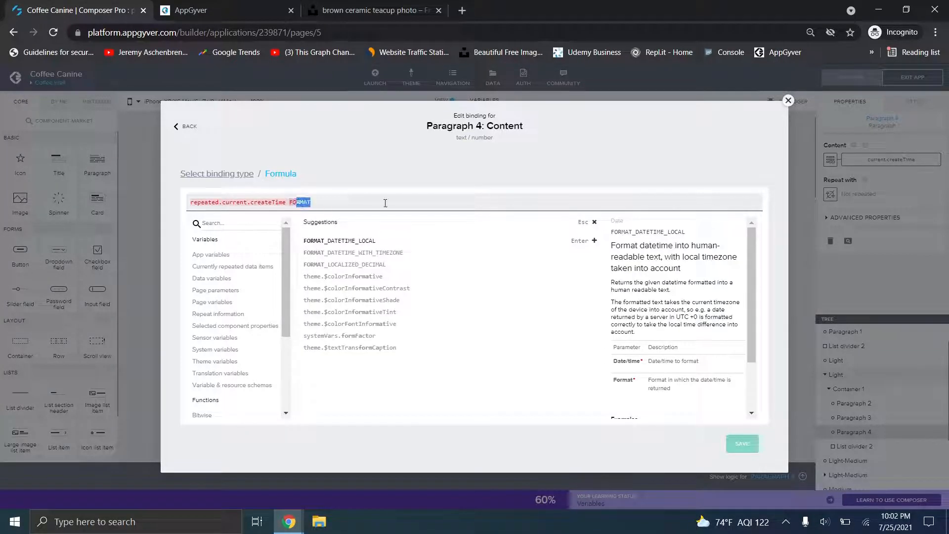
key("BackSpace")
key("BackSpace")
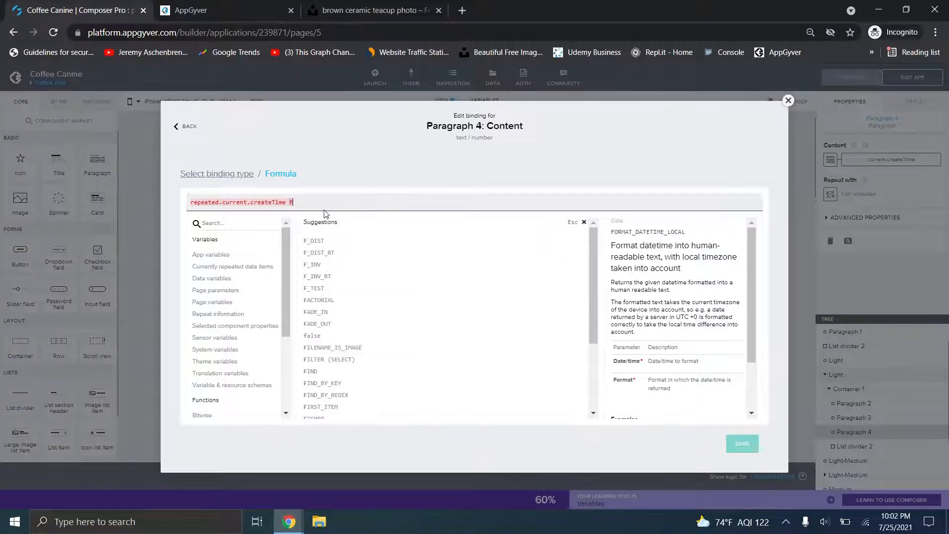
left_click(192, 202)
key("ctrl+v")
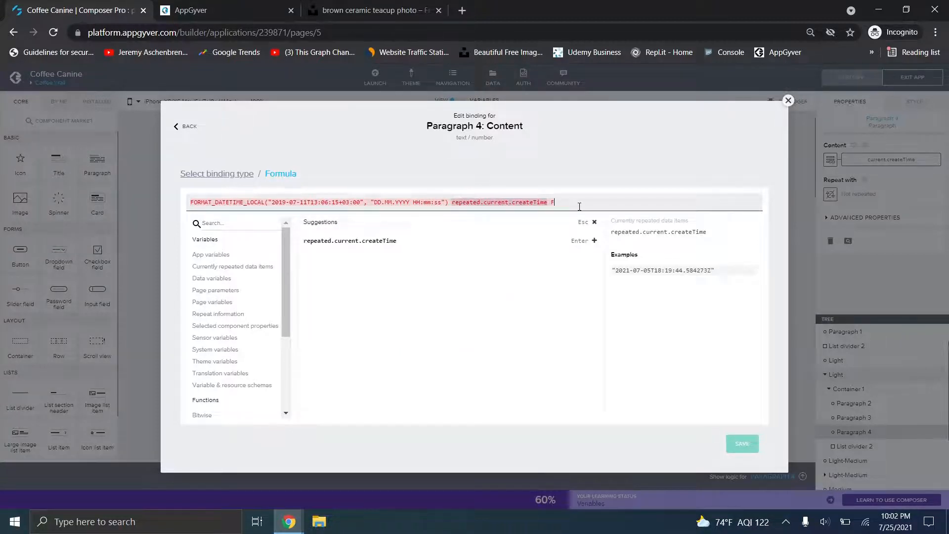
- Replace the example's sample date argument with repeated.current.createTime
key("BackSpace")
key("BackSpace")
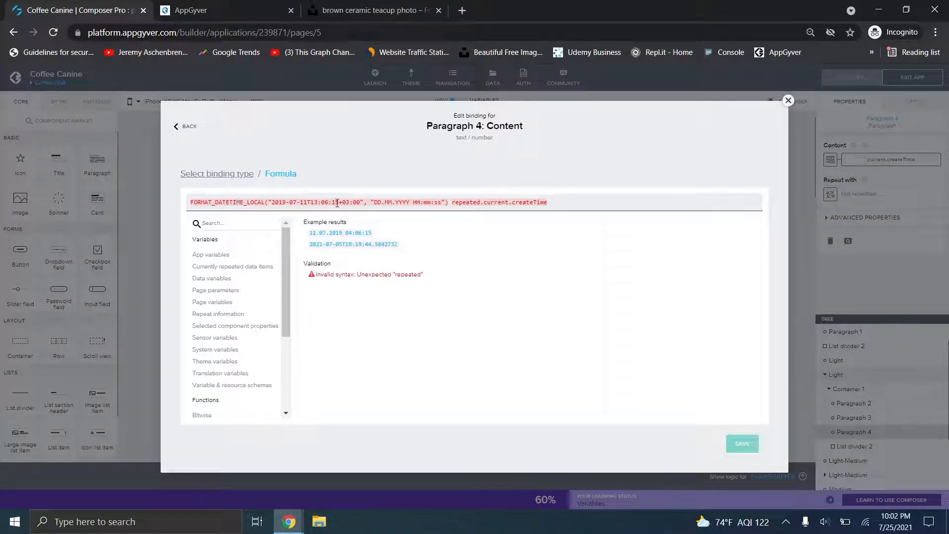
left_click_drag(364, 201, 272, 206)
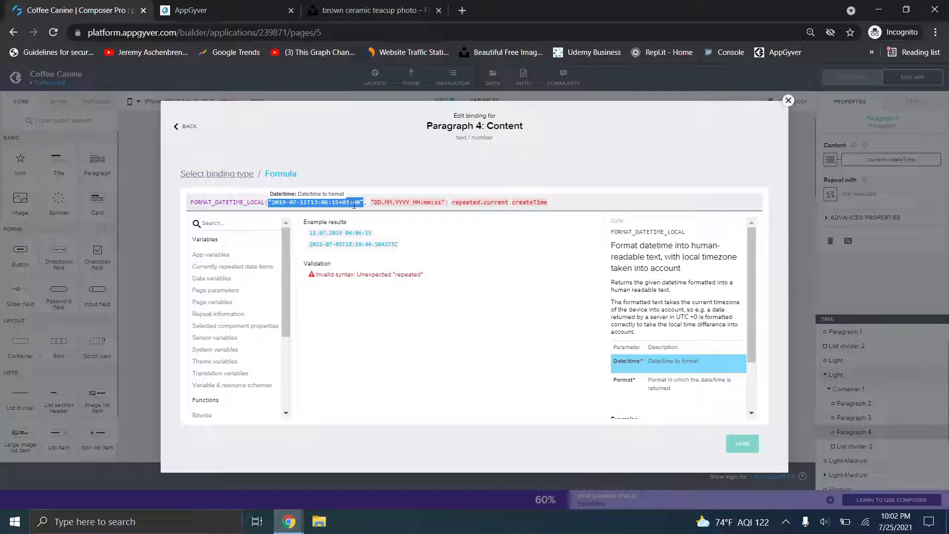
left_click_drag(373, 202, 441, 202)
left_click(517, 204)
left_click_drag(551, 203, 455, 207)
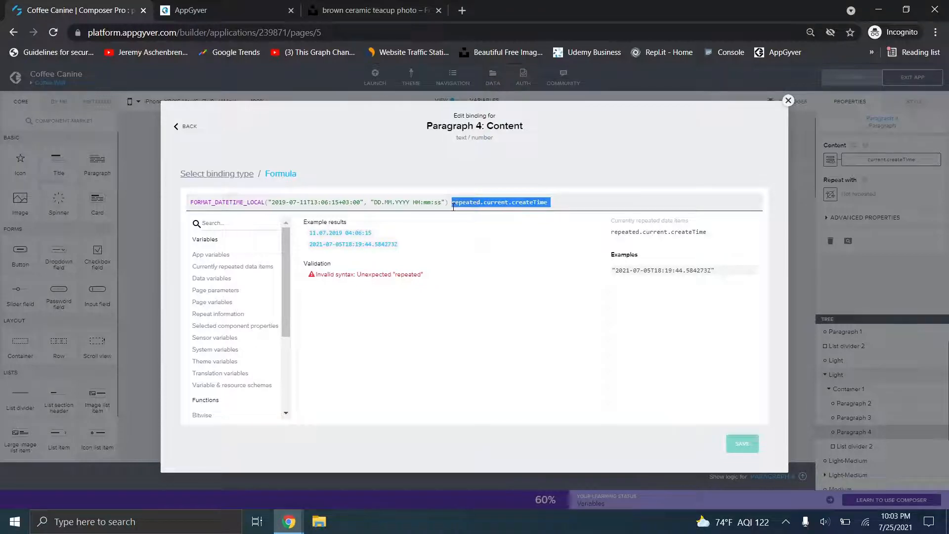
key("BackSpace")
left_click(364, 199)
key("BackSpace")
key("BackSpace")
key("BackSpace")
key("BackSpace")
key("BackSpace")
key("BackSpace")
key("BackSpace")
key("BackSpace")
key("BackSpace")
key("BackSpace")
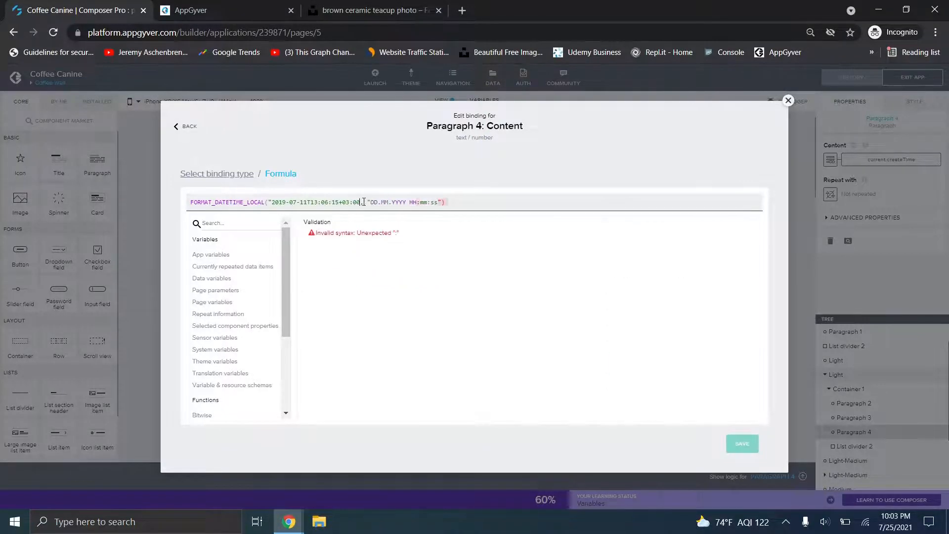
key("BackSpace")
key("BackSpace")
key("BackSpace")
key("BackSpace")
key("BackSpace")
key("BackSpace")
key("BackSpace")
key("BackSpace")
key("BackSpace")
key("BackSpace")
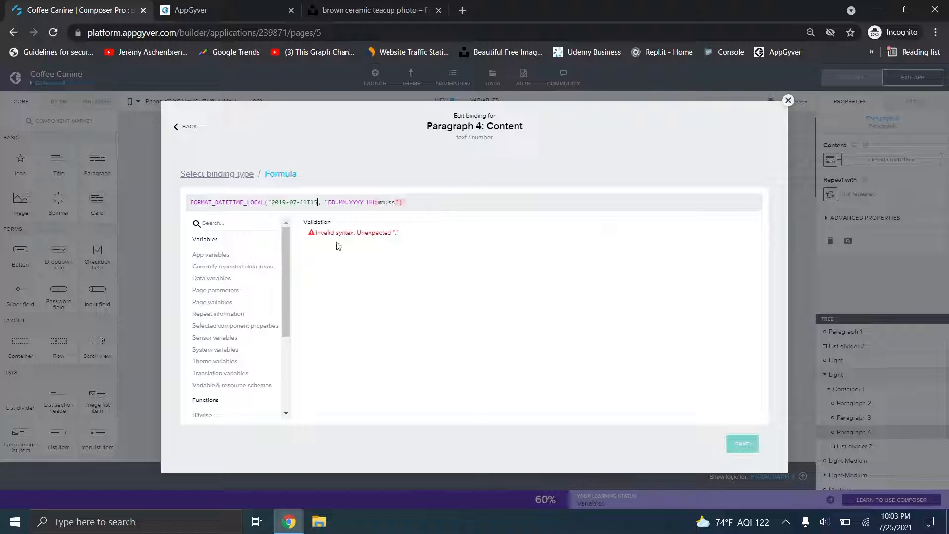
key("BackSpace")
key("BackSpace")
key("BackSpace")
key("BackSpace")
key("BackSpace")
key("BackSpace")
key("BackSpace")
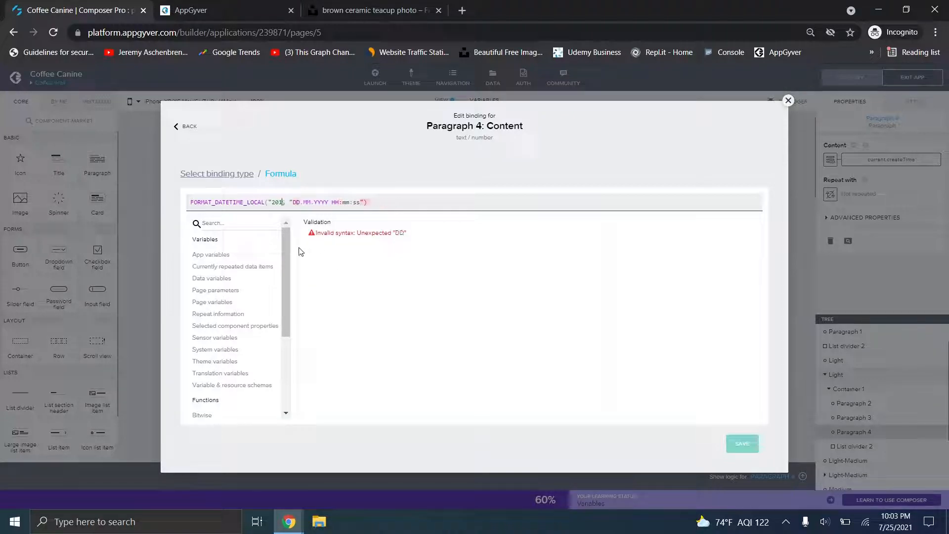
type("repeated.current.createTime")
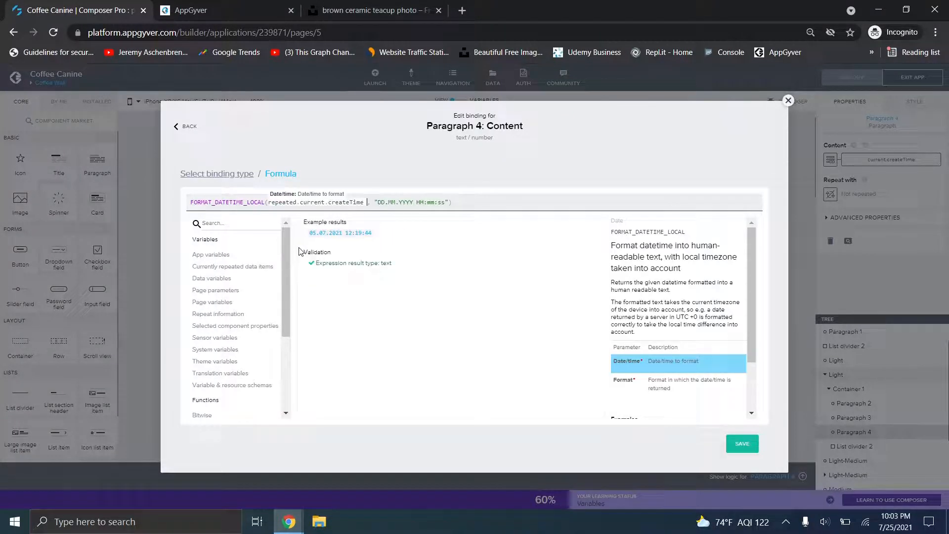
- Trim the format string to "DD.MM.YYYY HH:mm" and save the formula
left_click(397, 202)
left_click_drag(412, 202, 440, 199)
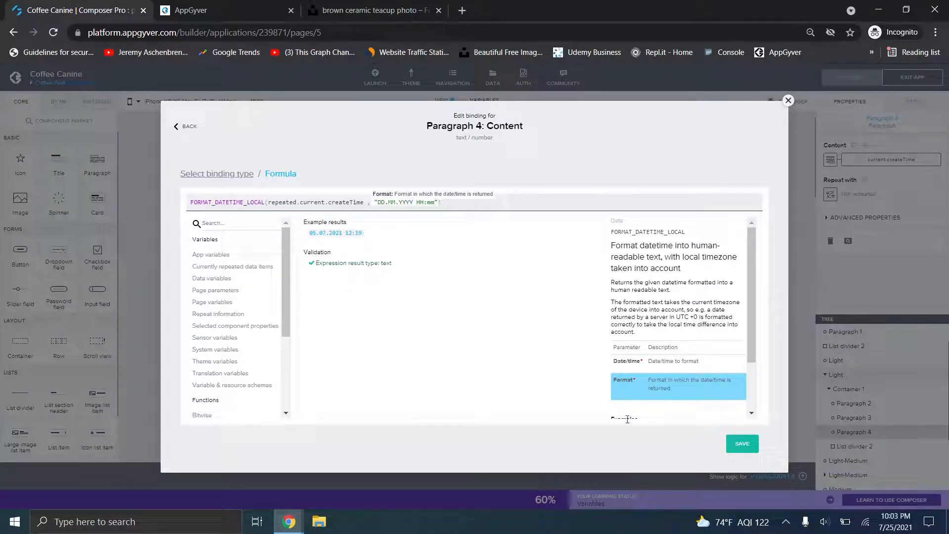
left_click(739, 444)
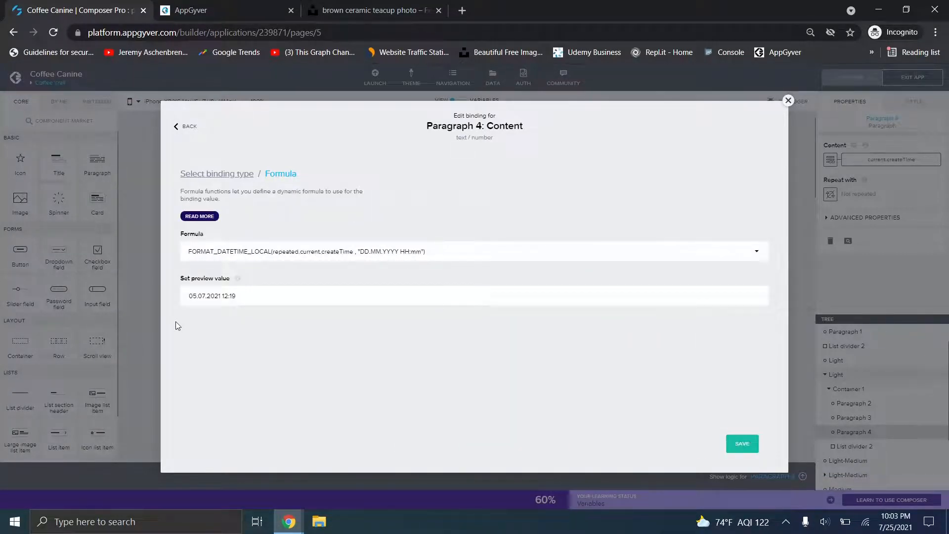
- Confirm the preview reads 05.07.2021 12:19 and save the FORMAT_DATETIME_LOCAL binding
left_click_drag(194, 300, 287, 295)
left_click(298, 299)
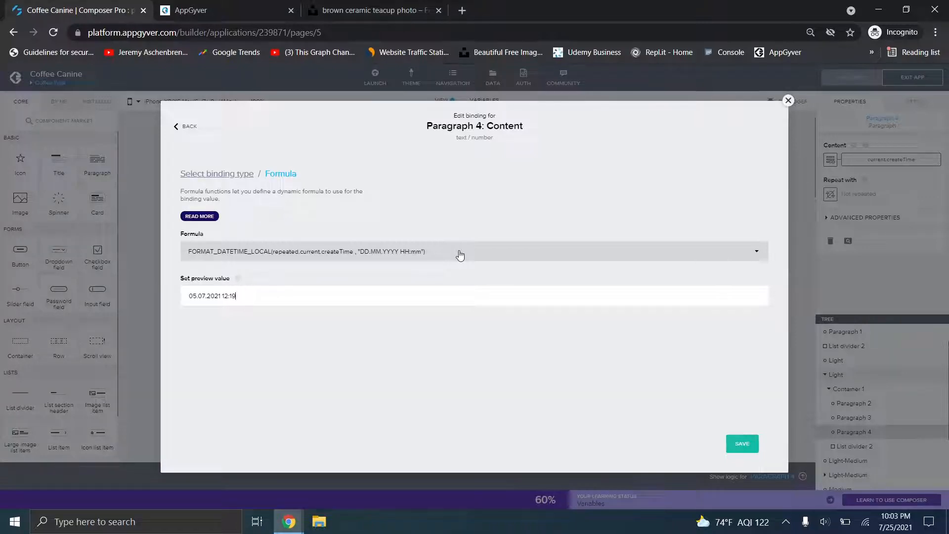
left_click(735, 449)
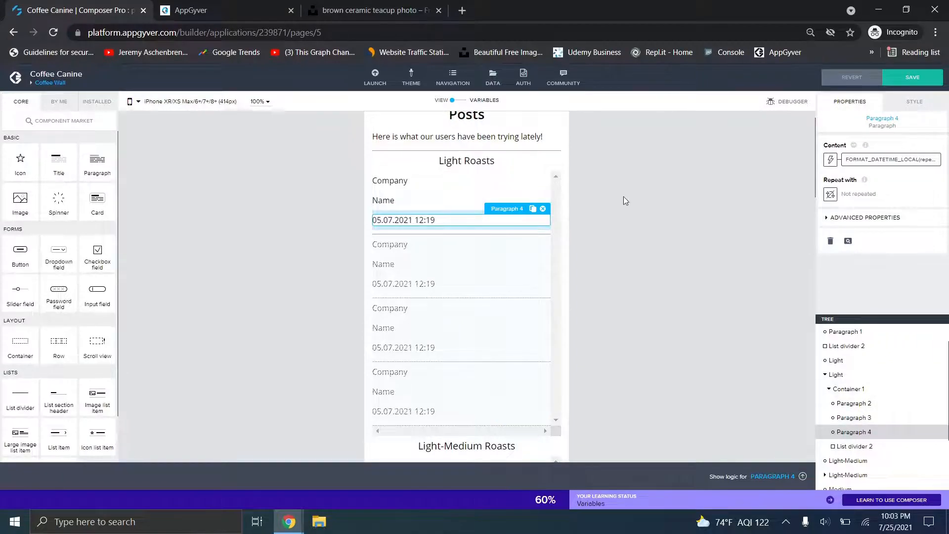
- Scroll through the Posts page and select the Dark Roasts heading
scroll(615, 212, "down", 3)
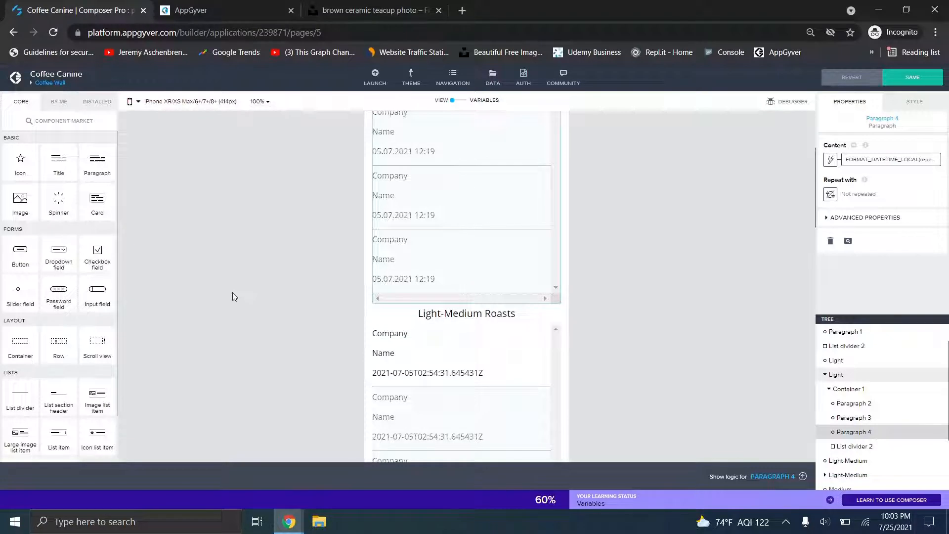
scroll(646, 238, "up", 4)
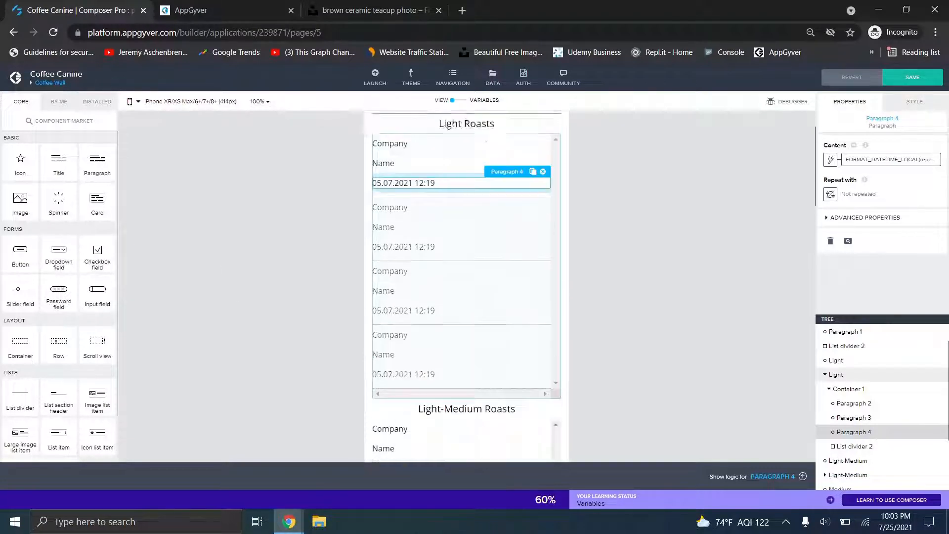
left_click(646, 240)
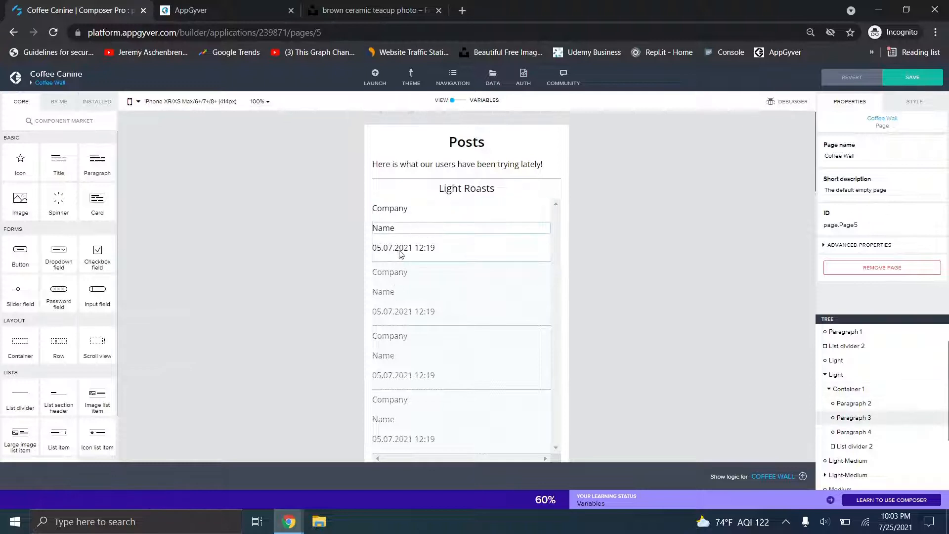
scroll(144, 246, "down", 6)
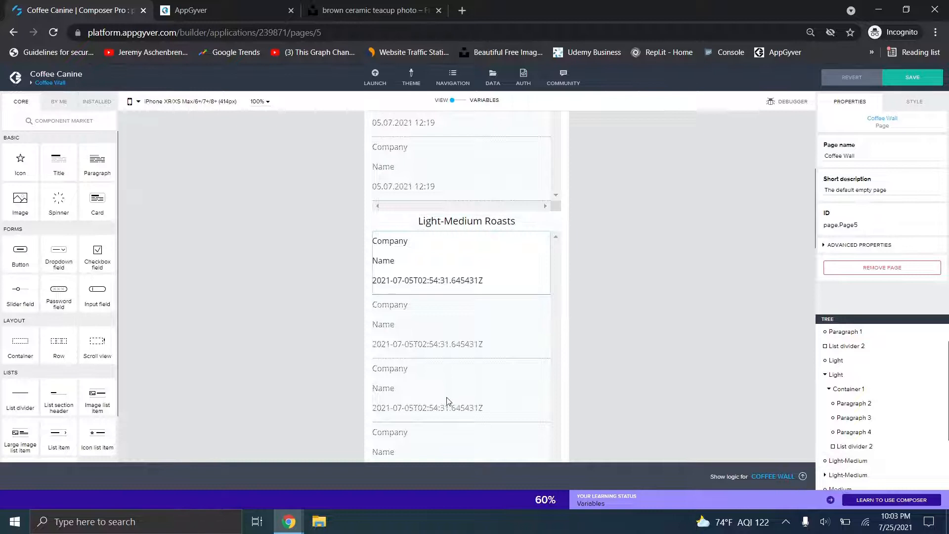
scroll(328, 338, "down", 20)
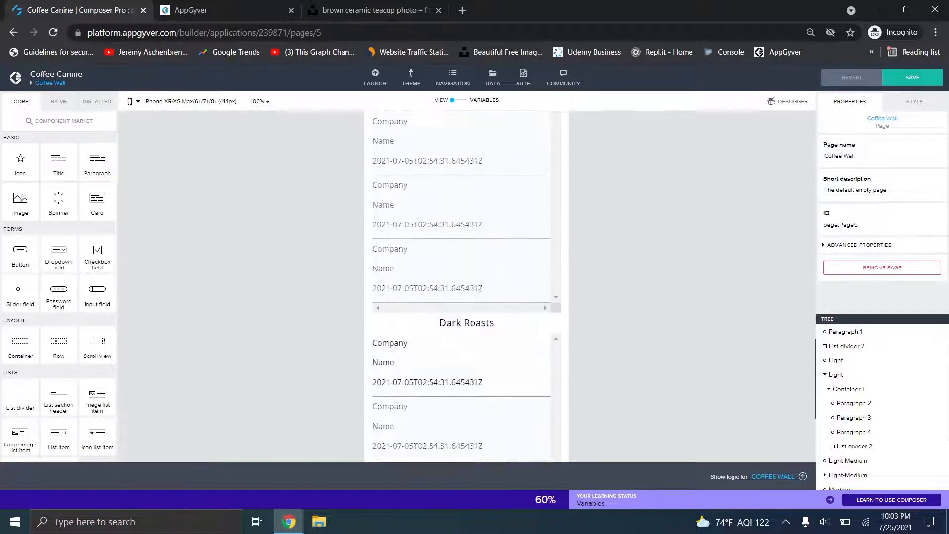
scroll(455, 135, "down", 5)
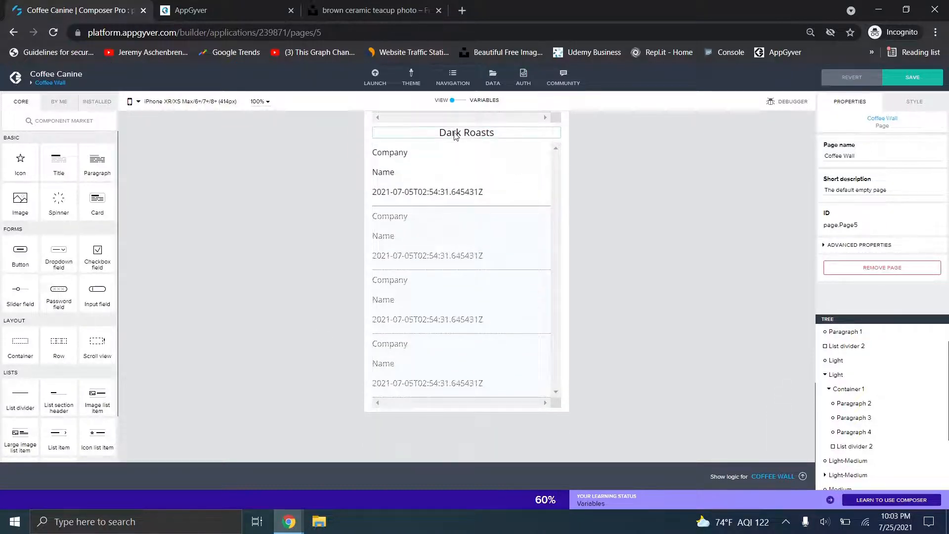
left_click(455, 135)
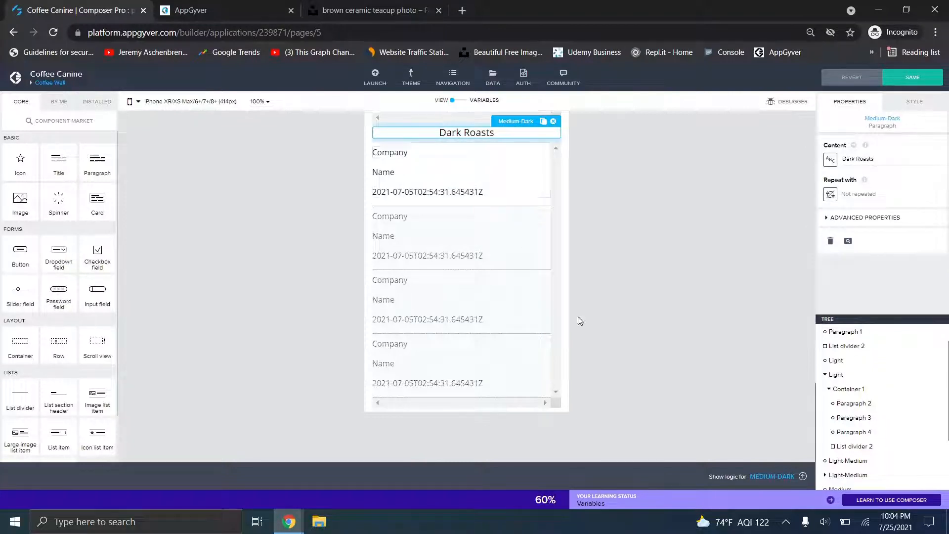
- Inspect the Light roasts list, Container 1 and Company paragraph bindings, then bring up the running preview
left_click(843, 375)
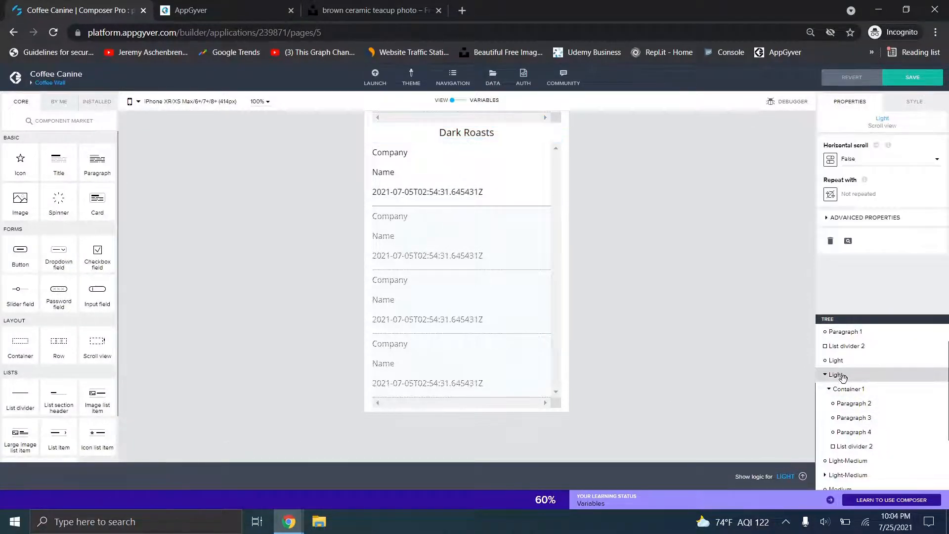
left_click(845, 389)
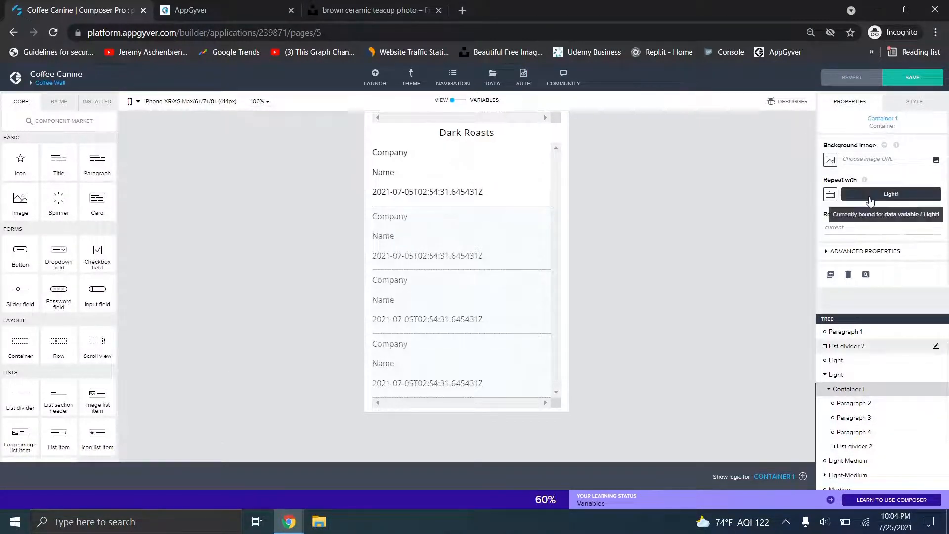
left_click(855, 404)
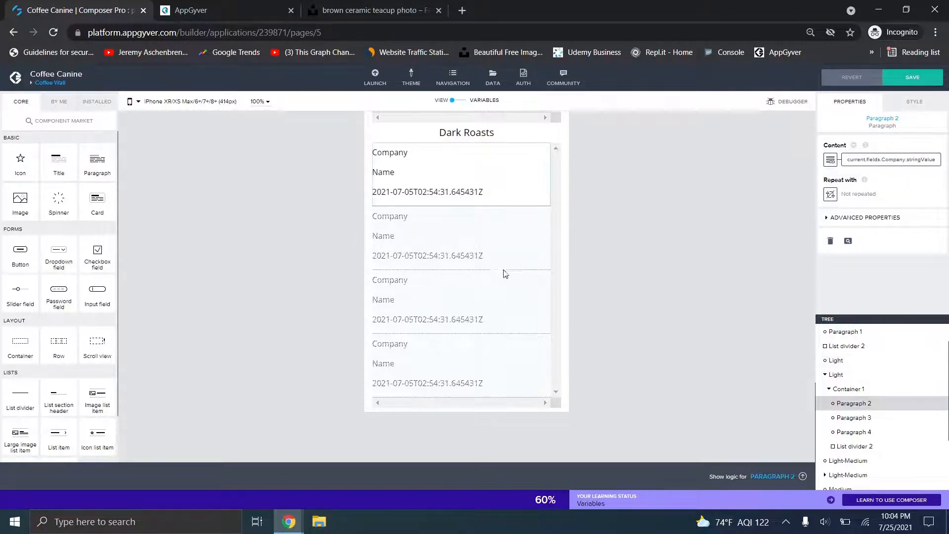
scroll(203, 267, "down", 5)
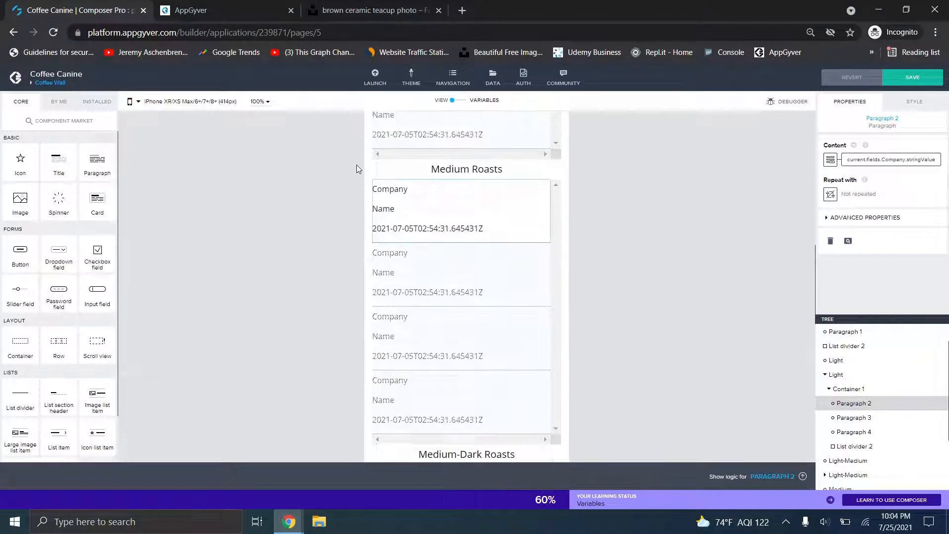
left_click(198, 10)
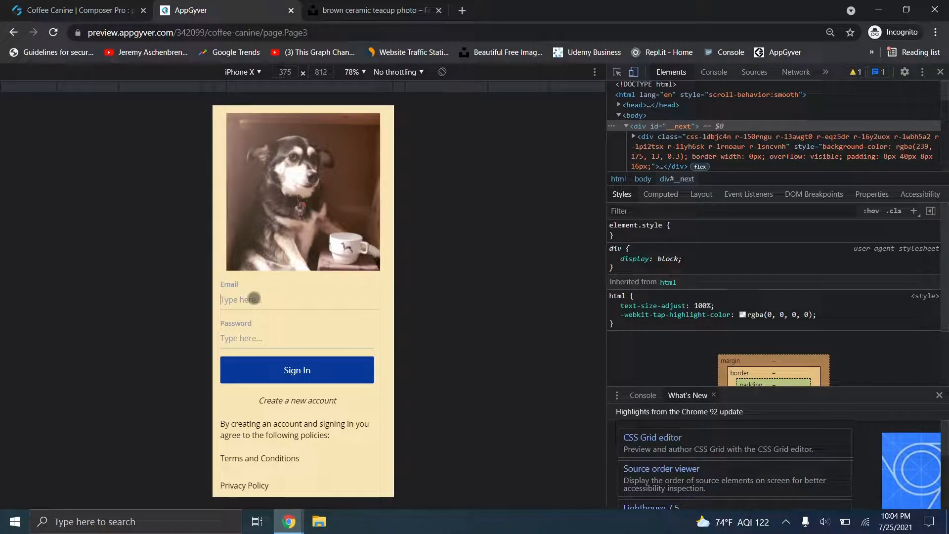
- Sign in to the preview with a test e-mail and password, then return to the Coffee Canine builder
type("a@a.com")
key("Tab")
type("aaaaaaa")
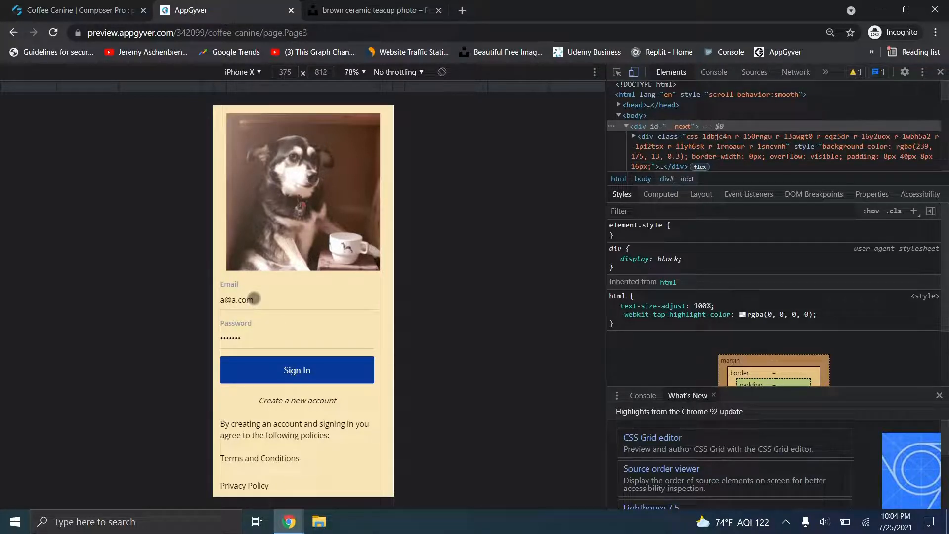
left_click(280, 361)
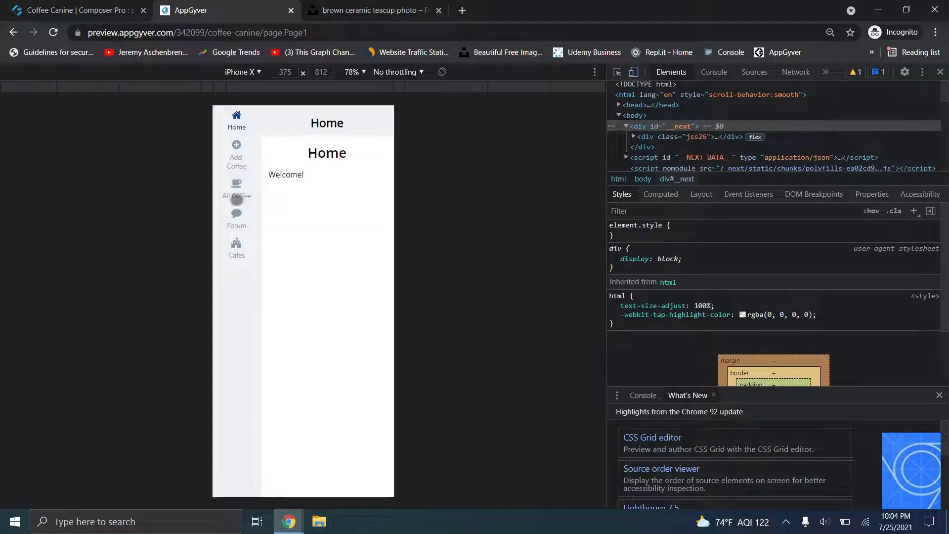
left_click(77, 9)
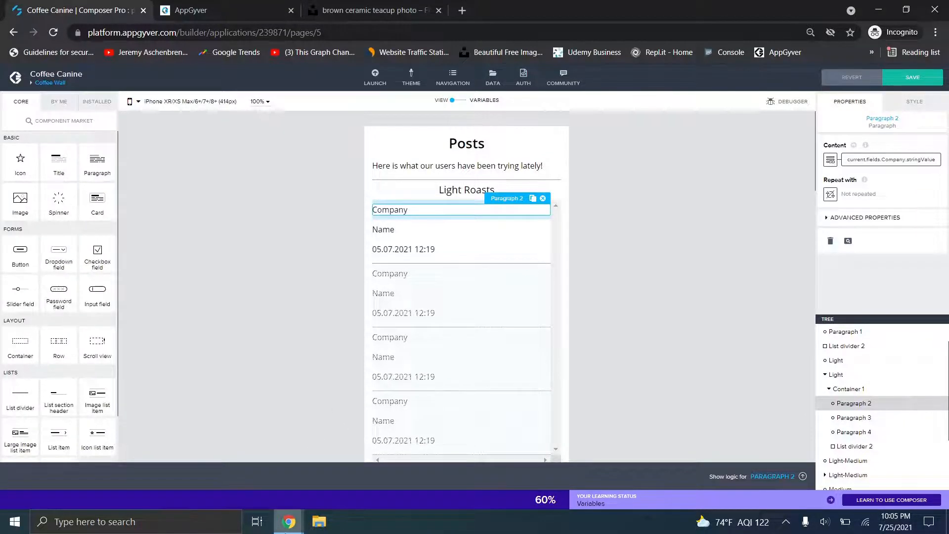
- Switch to the Fortheyoutube builder window and show its list of app pages
mouse_move(278, 528)
left_click(221, 462)
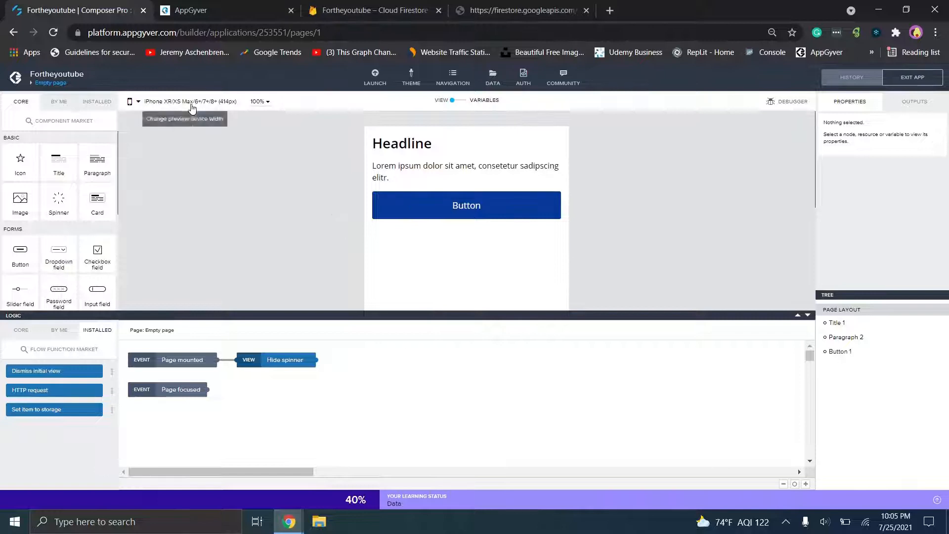
left_click(50, 82)
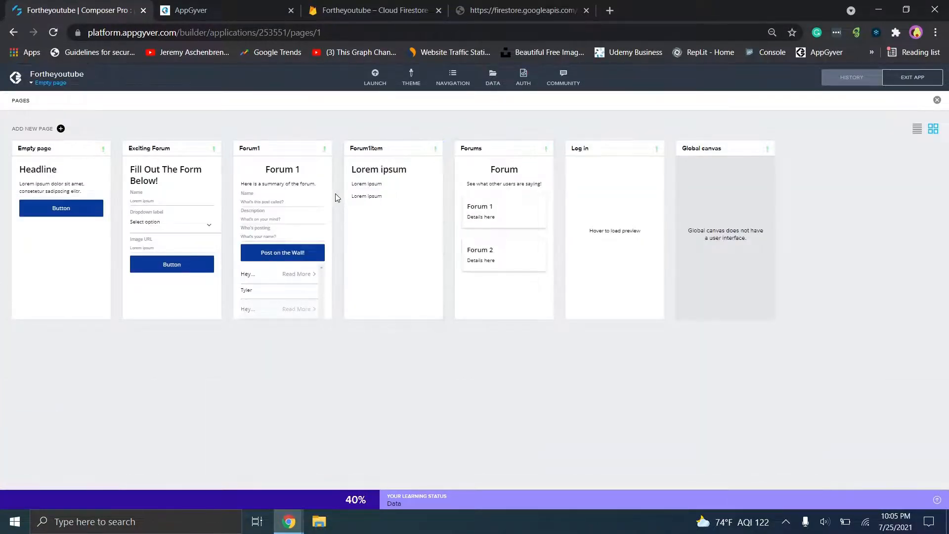
- Open the ForumItem page and inspect its title and the two Lorem ipsum paragraphs
left_click(389, 178)
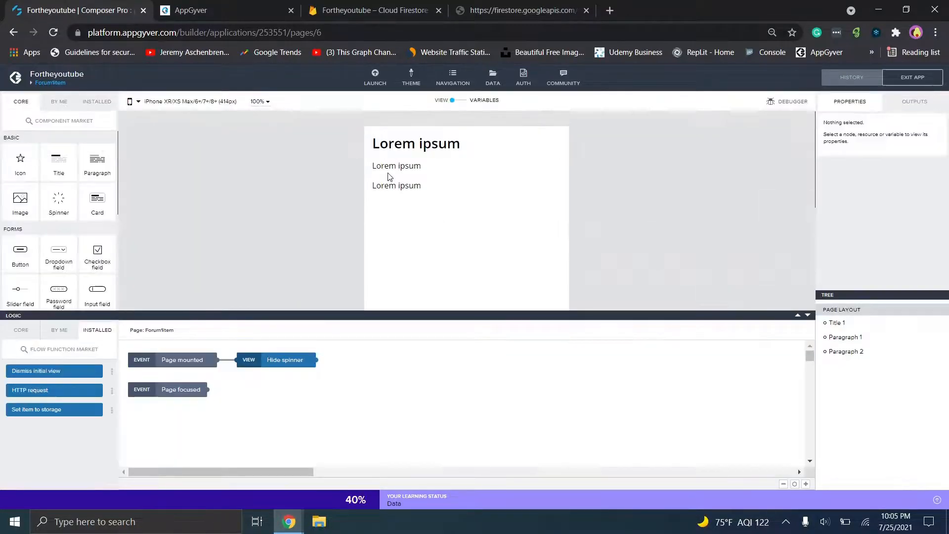
left_click(405, 148)
left_click(403, 156)
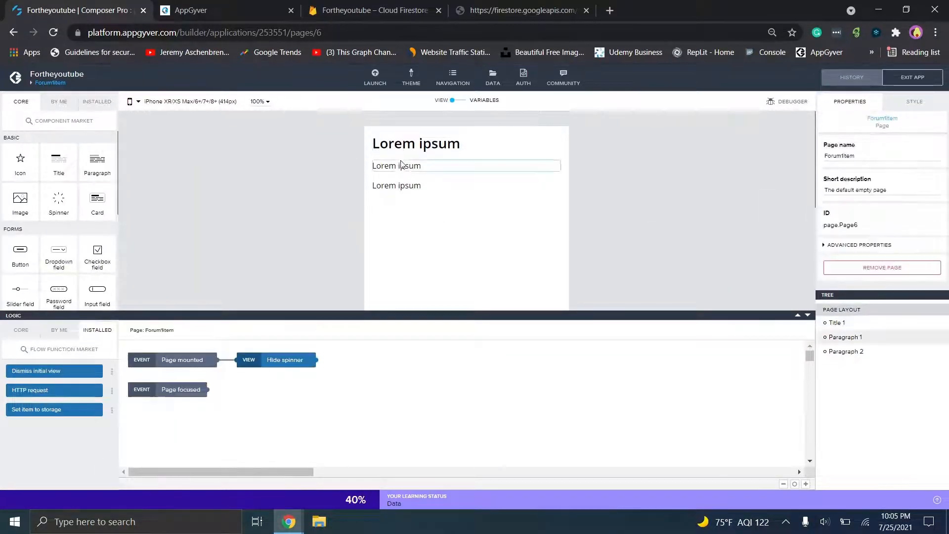
left_click(402, 168)
left_click(403, 192)
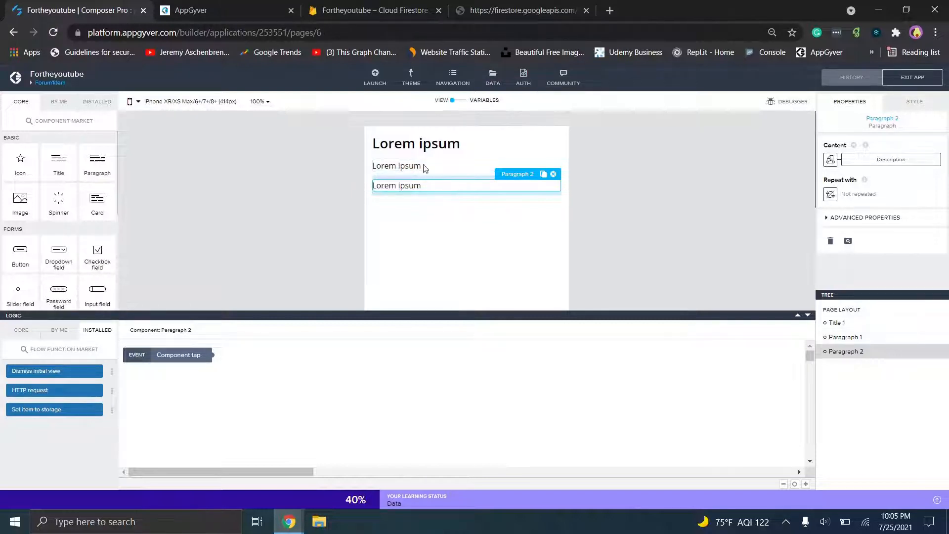
- Hide the logic canvas and show ForumItem's variables: apiKey, idToken and refreshToken
left_click(807, 315)
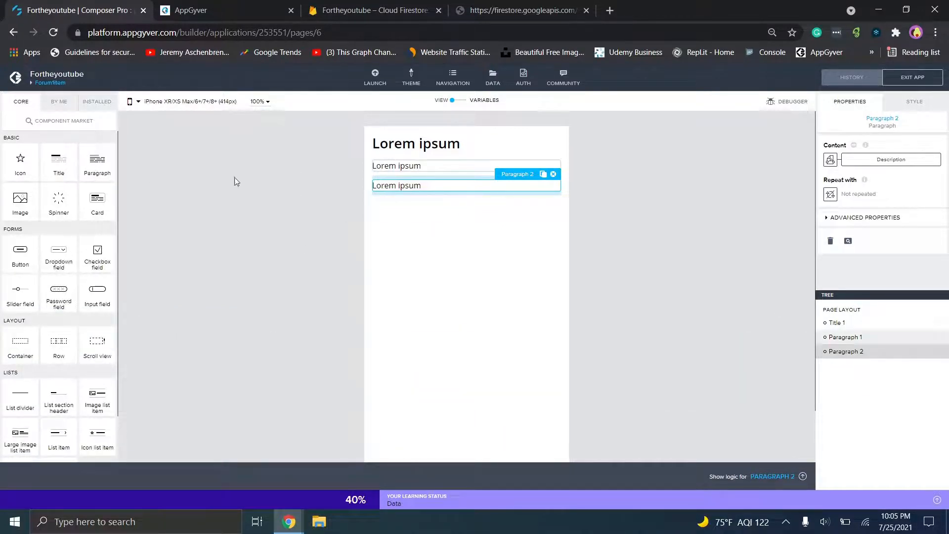
left_click(447, 143)
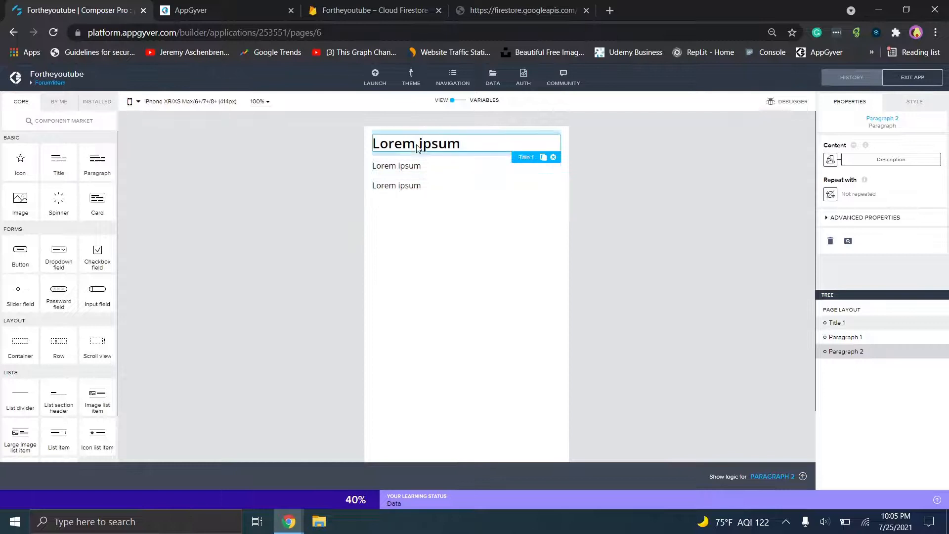
left_click(455, 102)
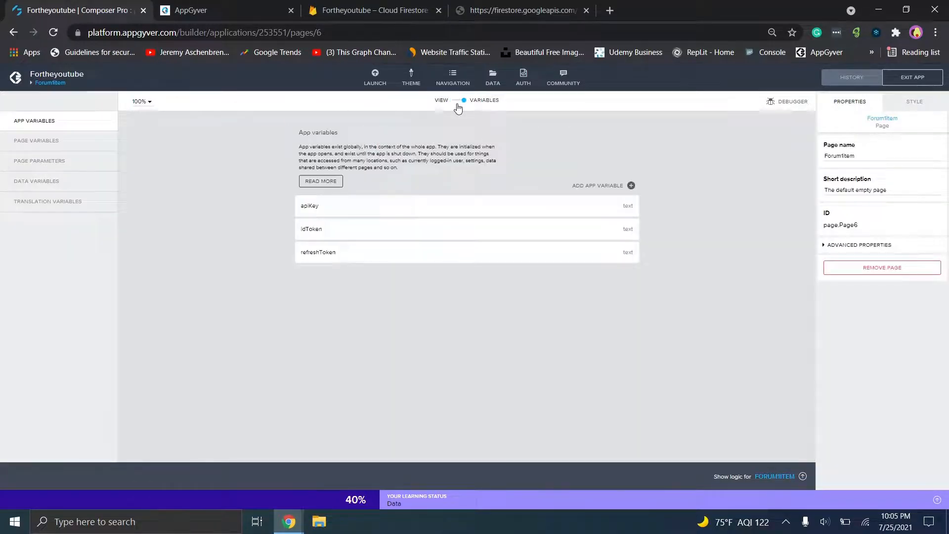
- Review ForumItem's page parameters Description, Name and Poster, then return to the design canvas
left_click(17, 162)
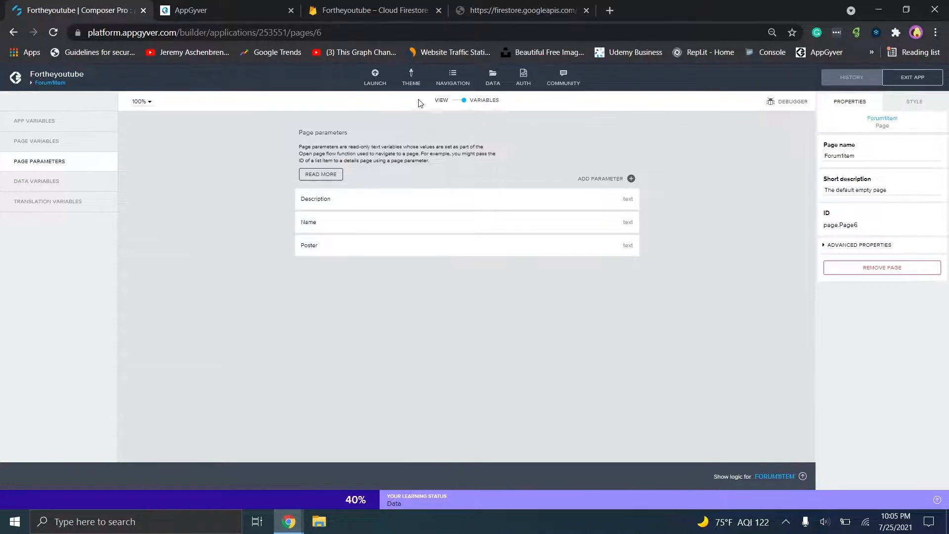
left_click(443, 102)
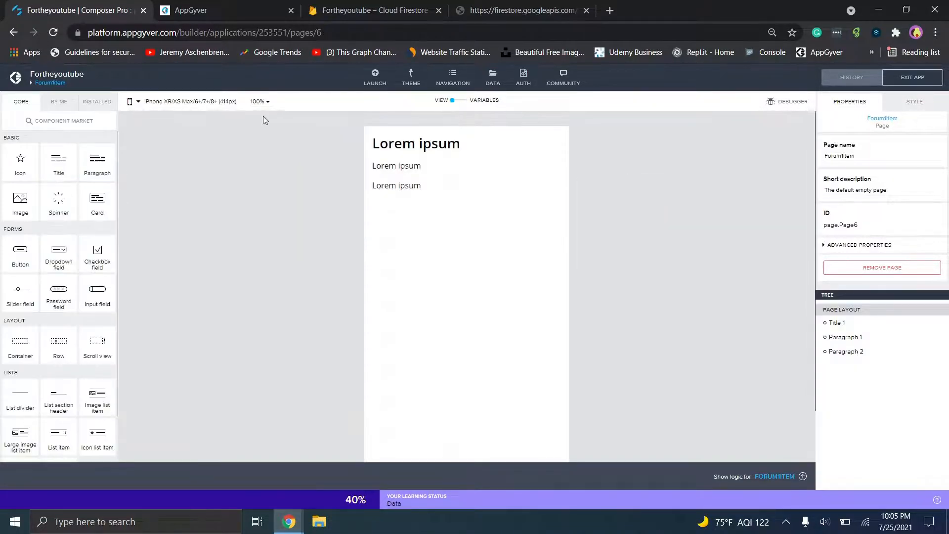
- Check that the ForumItem title's Content is bound to a page parameter
left_click(432, 150)
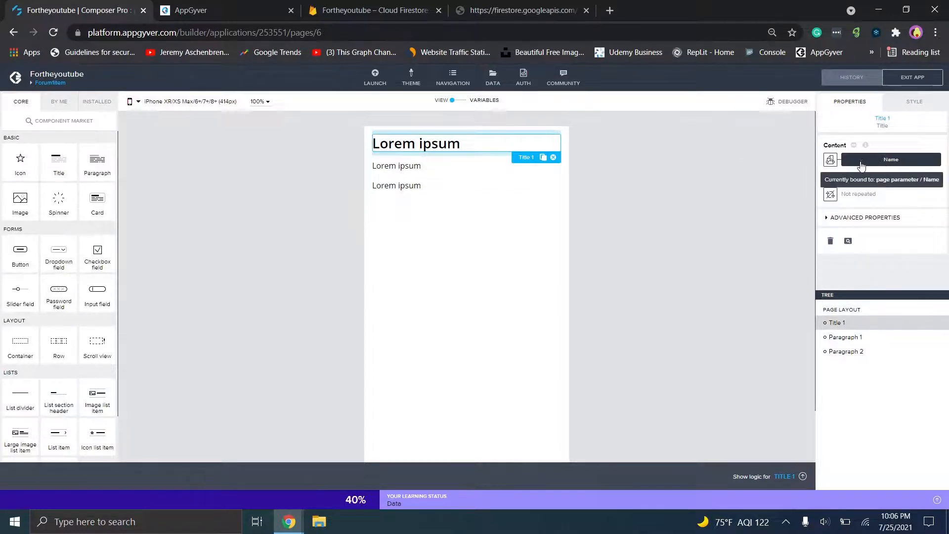
left_click(831, 160)
left_click(488, 225)
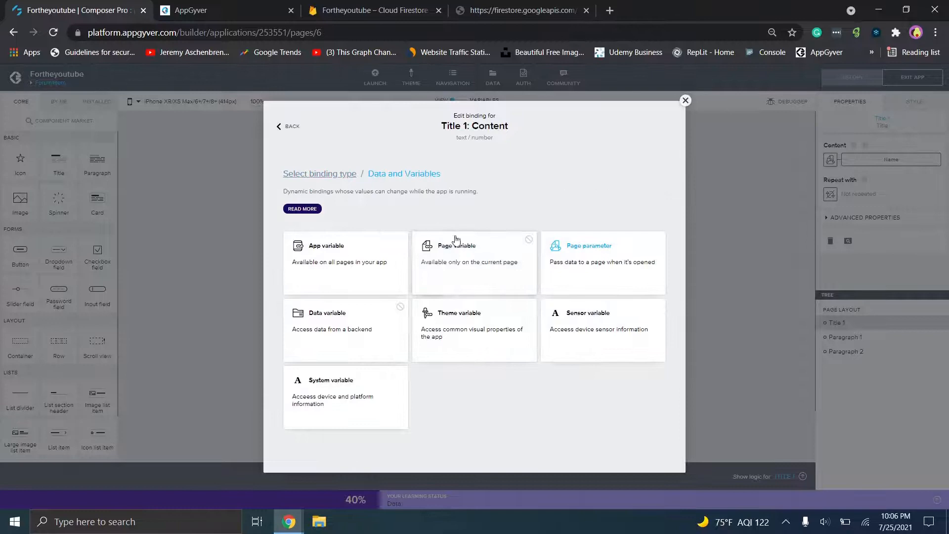
left_click(562, 262)
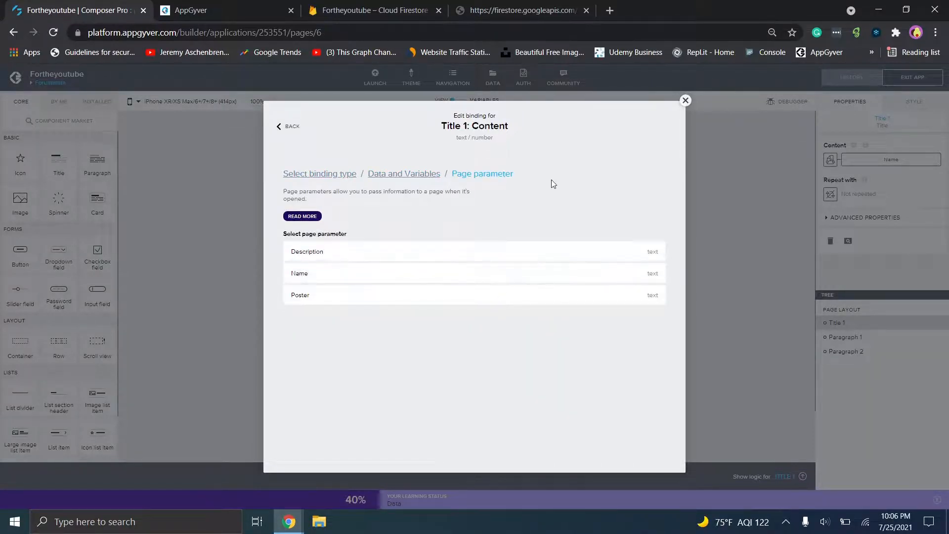
left_click(685, 101)
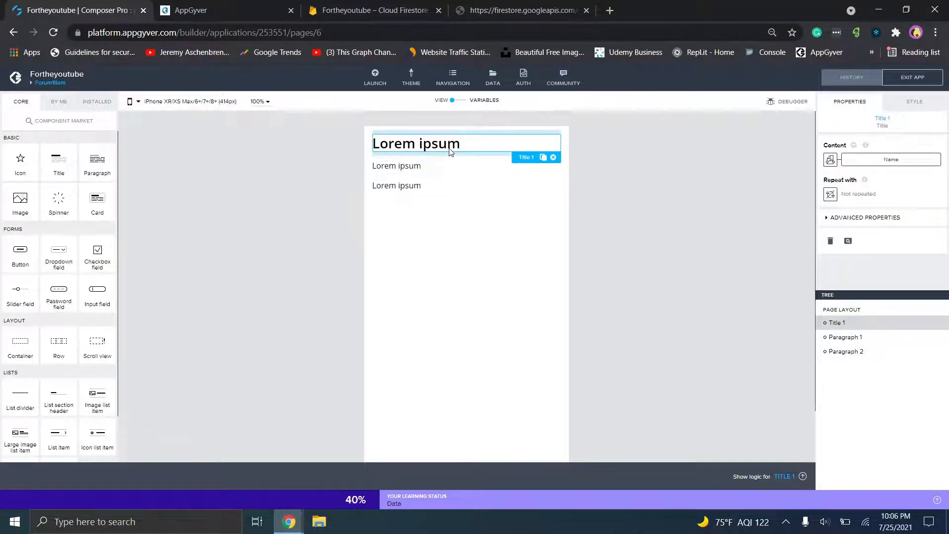
- Check the paragraphs' Poster and Description bindings, then bring the Coffee Canine window forward
left_click(491, 168)
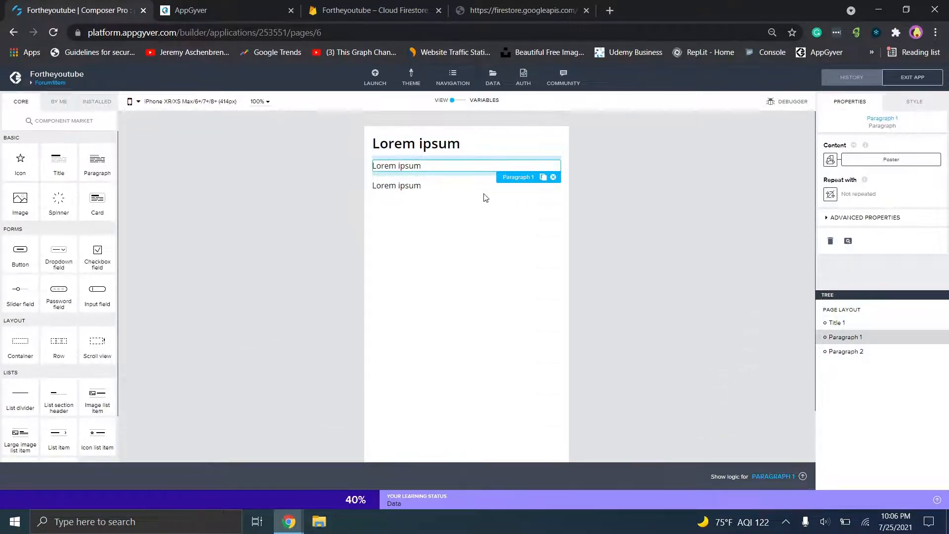
left_click(470, 187)
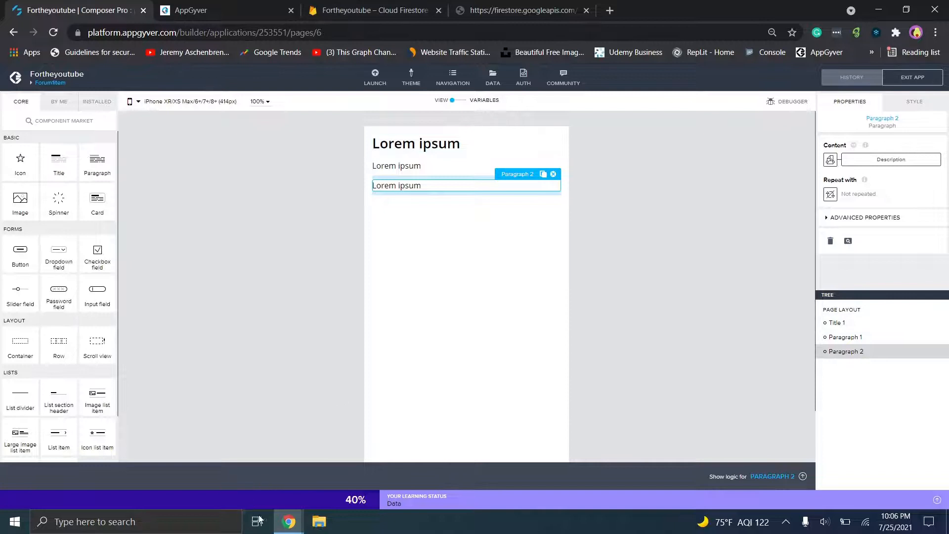
mouse_move(289, 521)
left_click(327, 490)
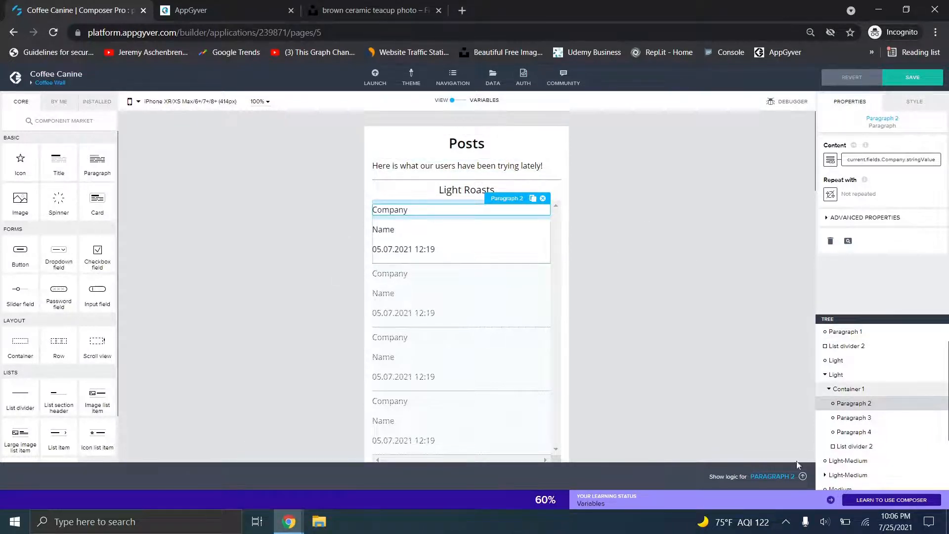
- Show Paragraph 2's tap logic and inspect its Set app variable and Open page nodes
left_click(780, 479)
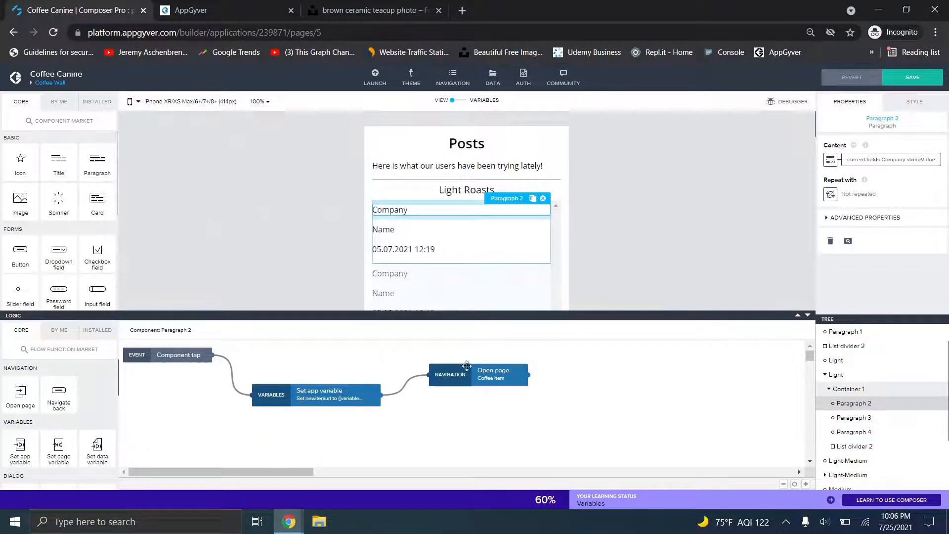
left_click(488, 377)
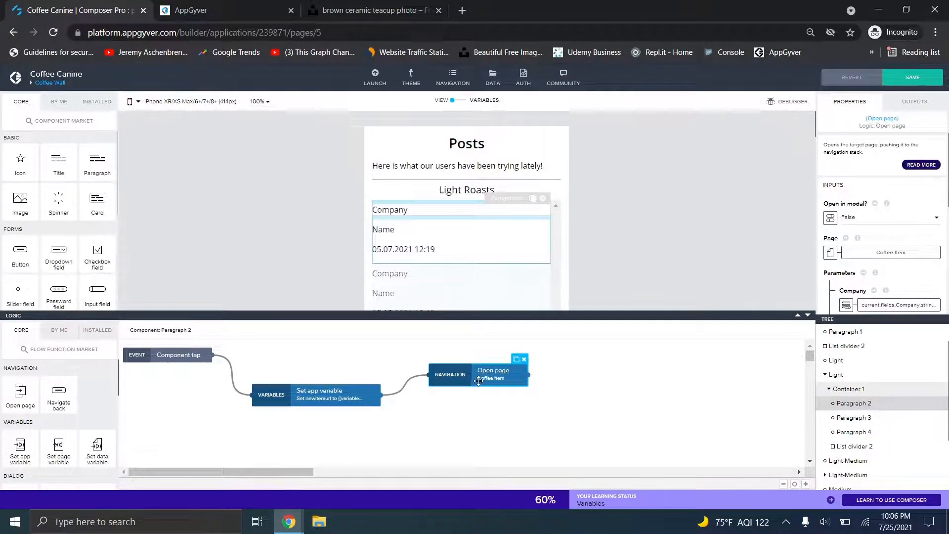
left_click_drag(324, 387, 319, 395)
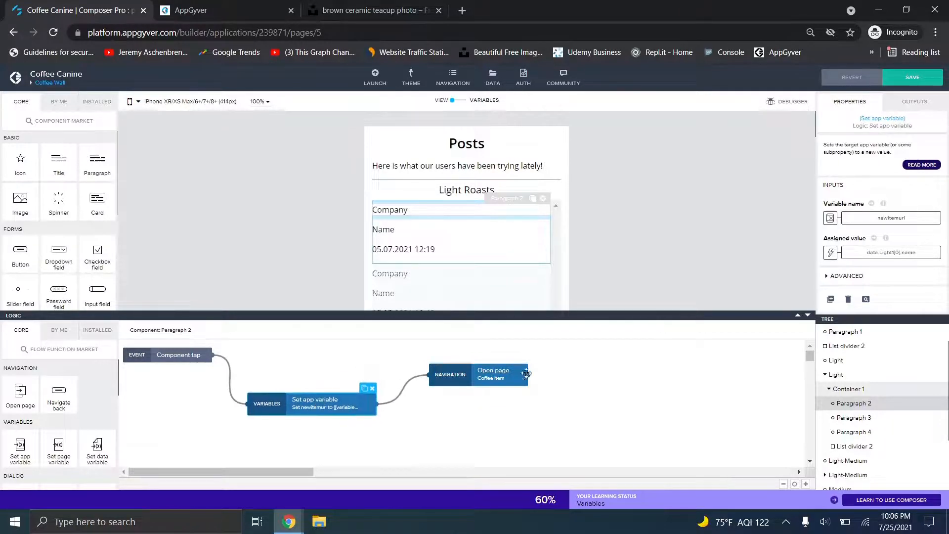
left_click(492, 373)
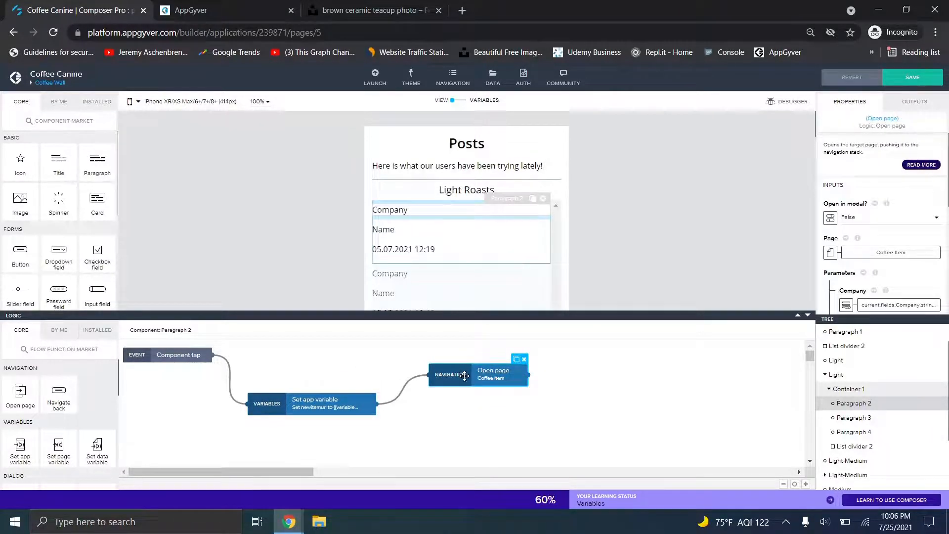
- Scroll through the Open page parameters passed to Coffee Item, including Company, created and description
scroll(947, 242, "down", 3)
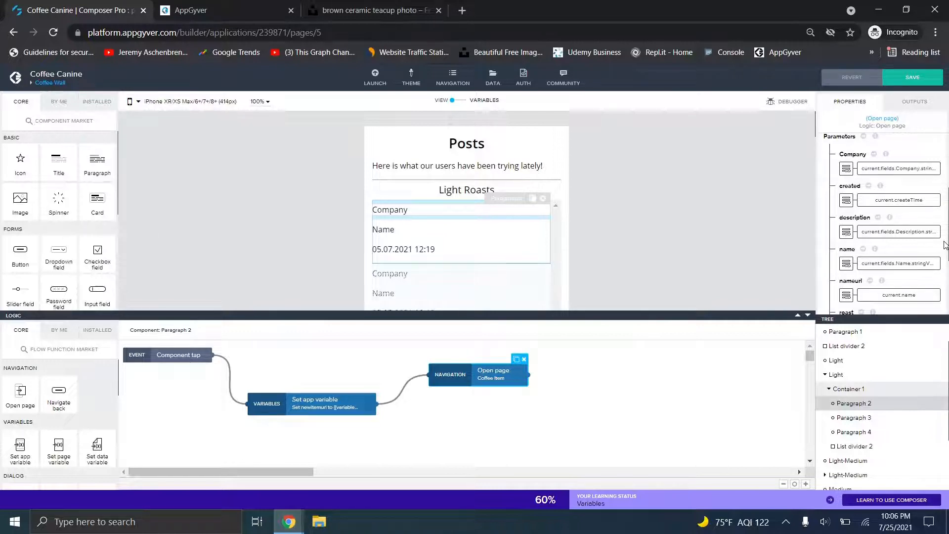
scroll(890, 222, "down", 1)
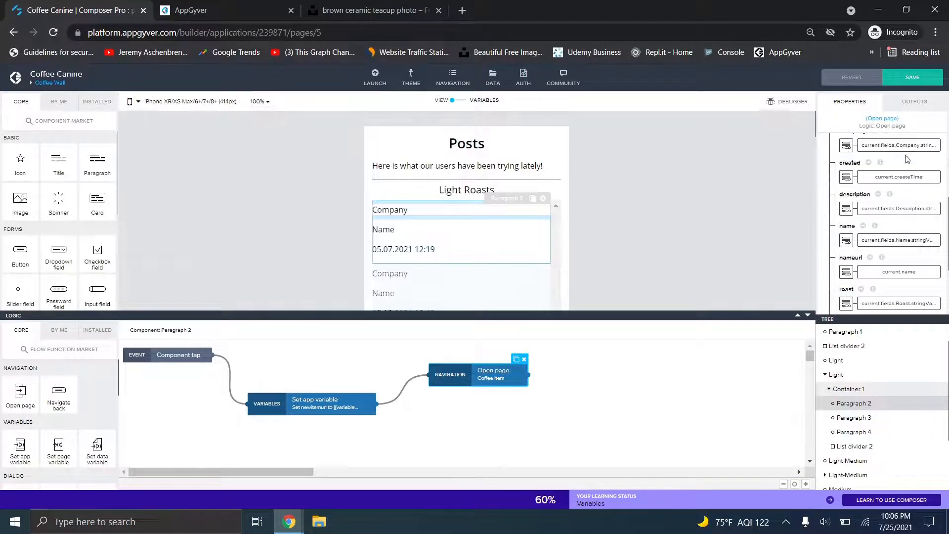
scroll(901, 246, "down", 2)
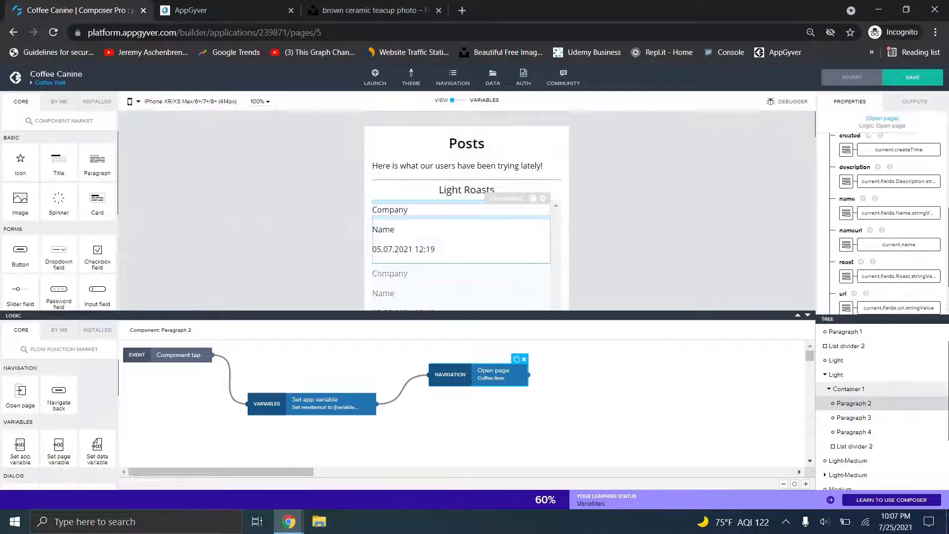
scroll(895, 228, "down", 1)
scroll(895, 227, "up", 1)
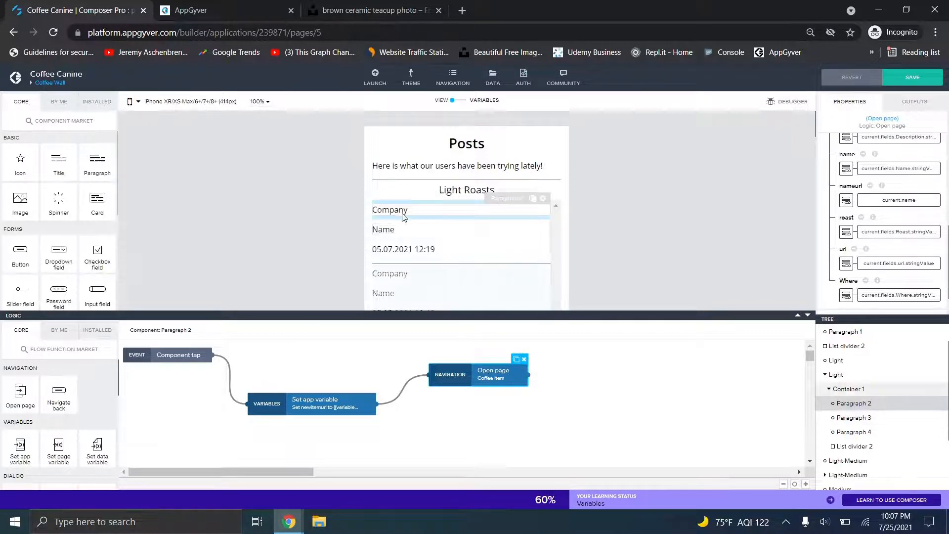
scroll(883, 178, "down", 1)
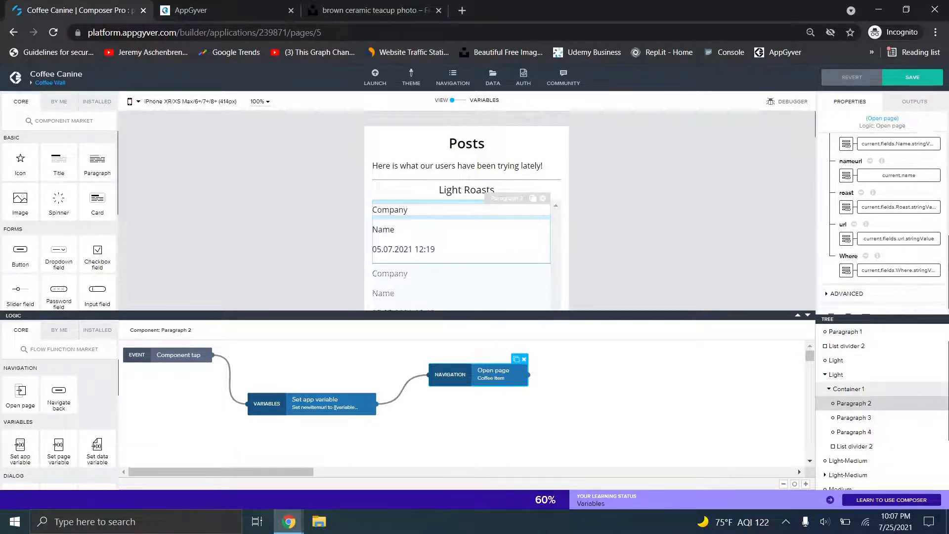
scroll(883, 178, "up", 3)
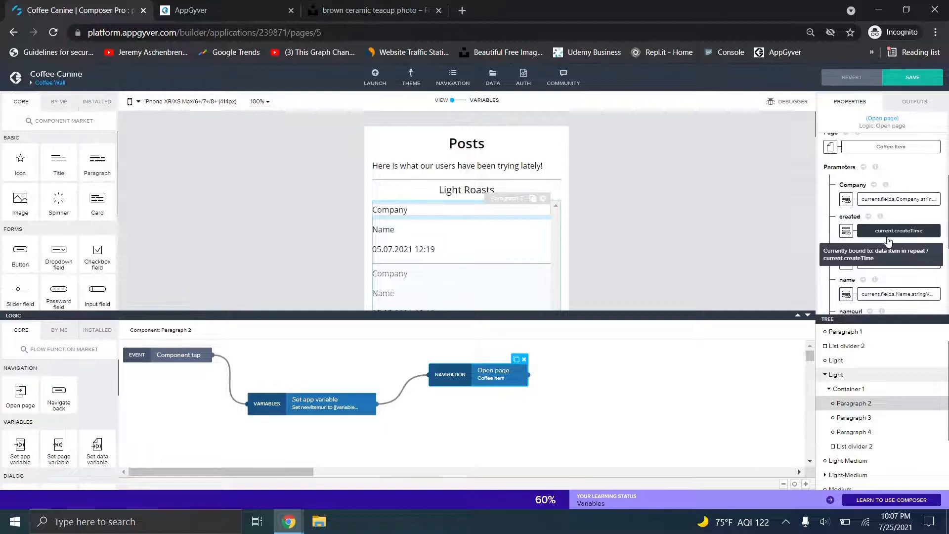
scroll(857, 262, "up", 1)
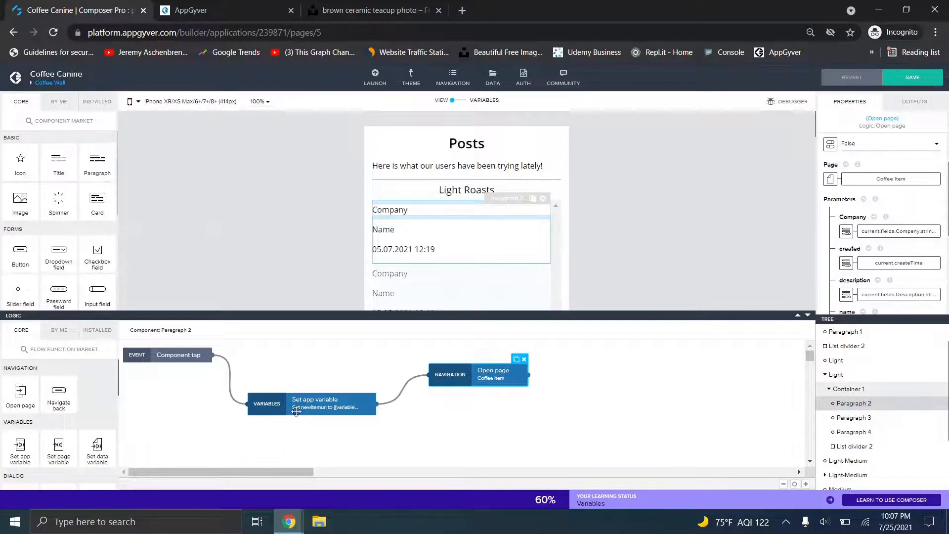
- In the preview, open All Coffee, then Morning Walk's Coffee Item page, then return to Composer
mouse_move(289, 521)
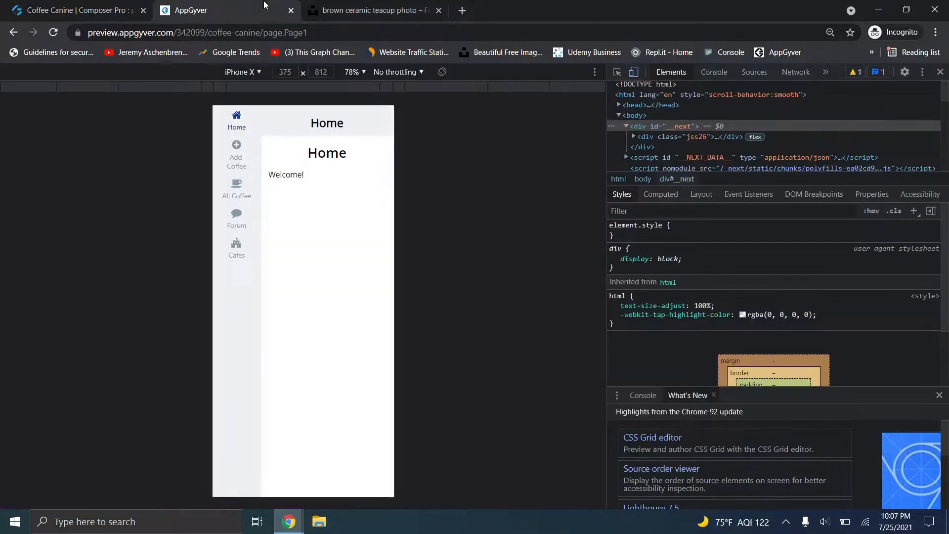
left_click(228, 10)
left_click(237, 190)
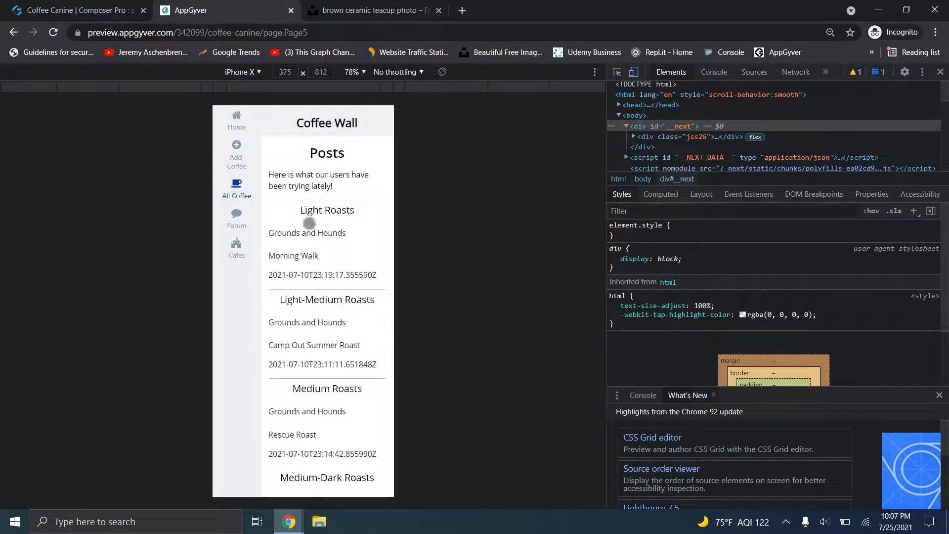
left_click(323, 234)
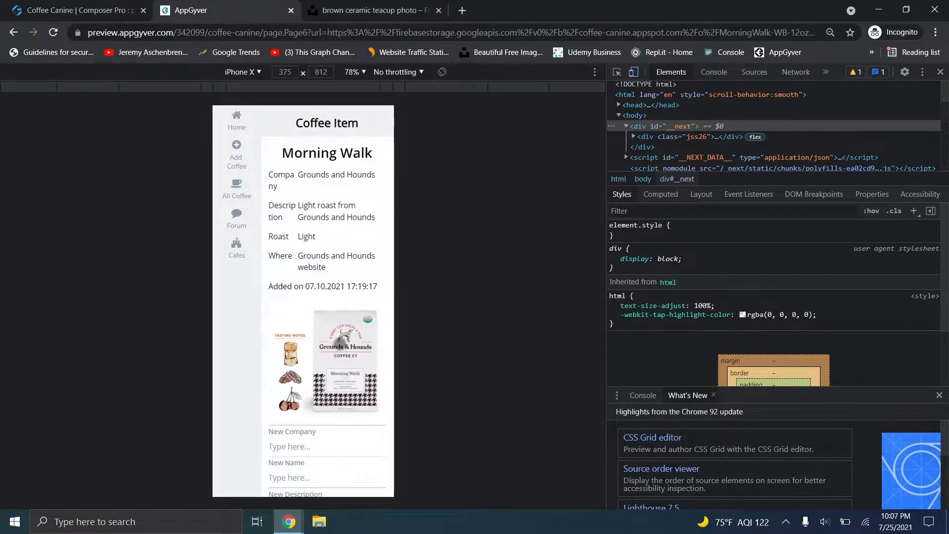
scroll(317, 365, "down", 5)
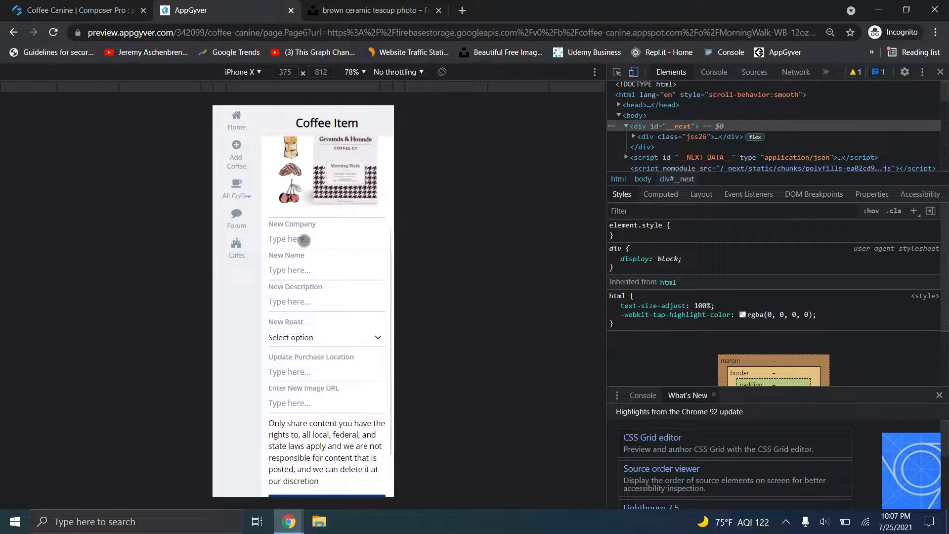
scroll(327, 405, "down", 2)
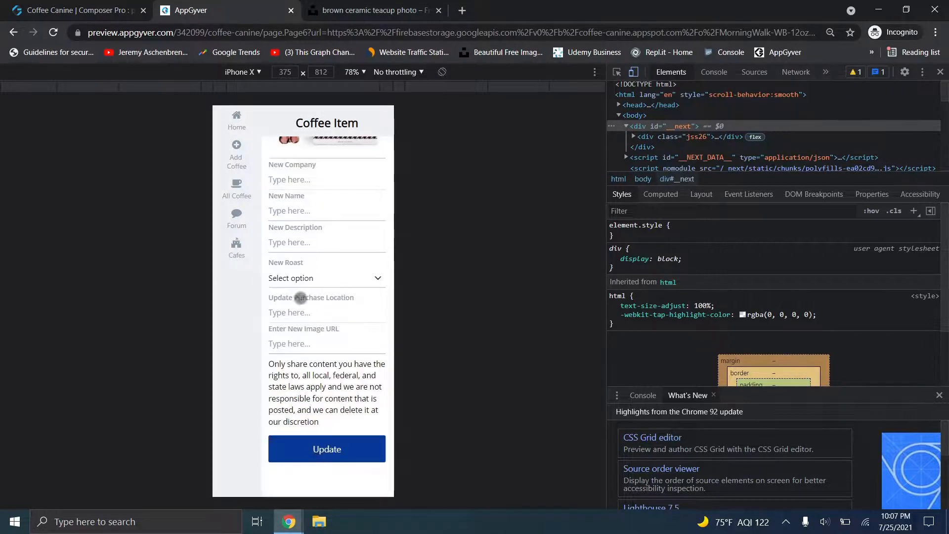
left_click(62, 10)
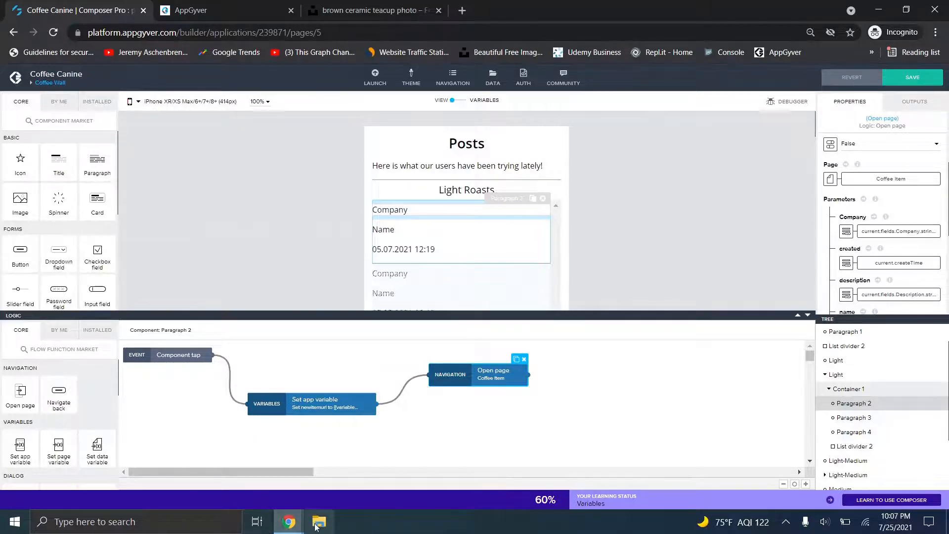
- Switch to the Fortheyoutube project and show its overview of all pages
mouse_move(289, 521)
left_click(244, 428)
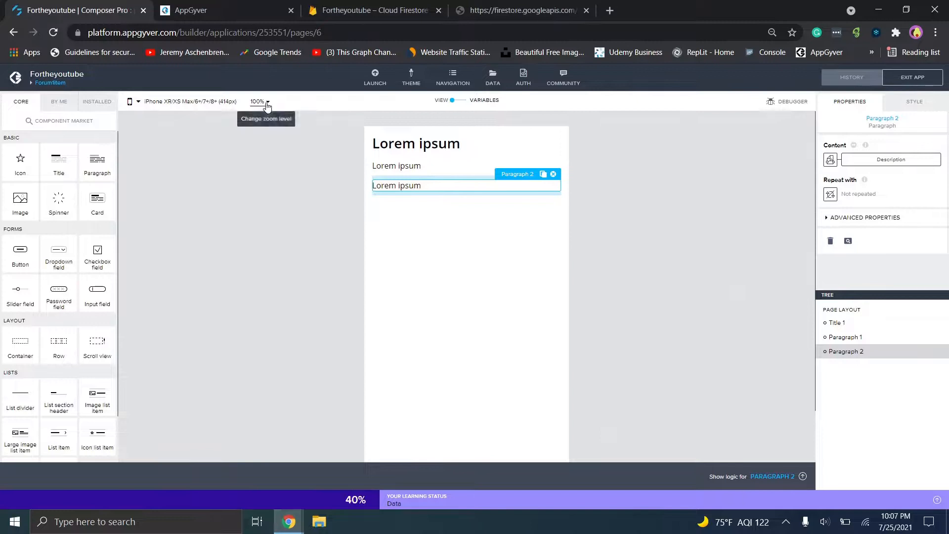
left_click(50, 82)
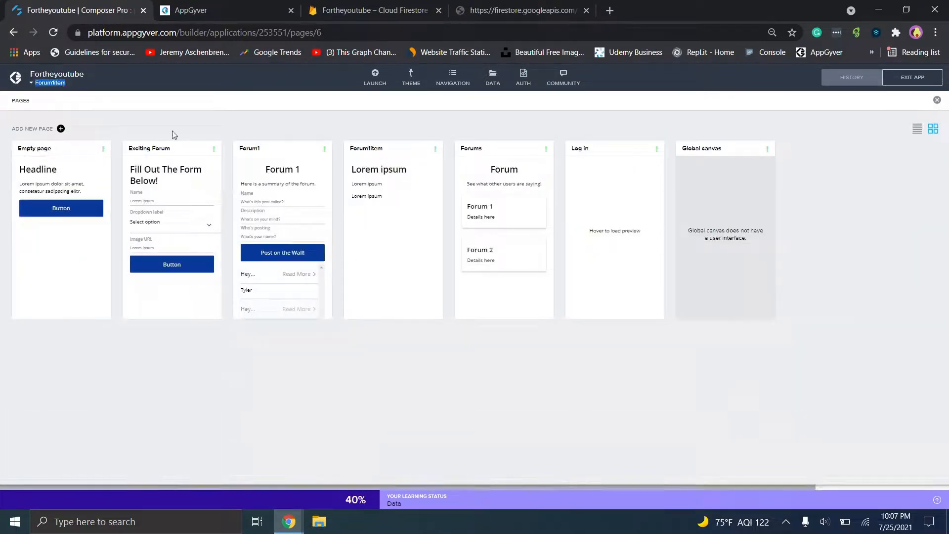
- Open the Exciting Forum page and select its form's Button 1
left_click(151, 219)
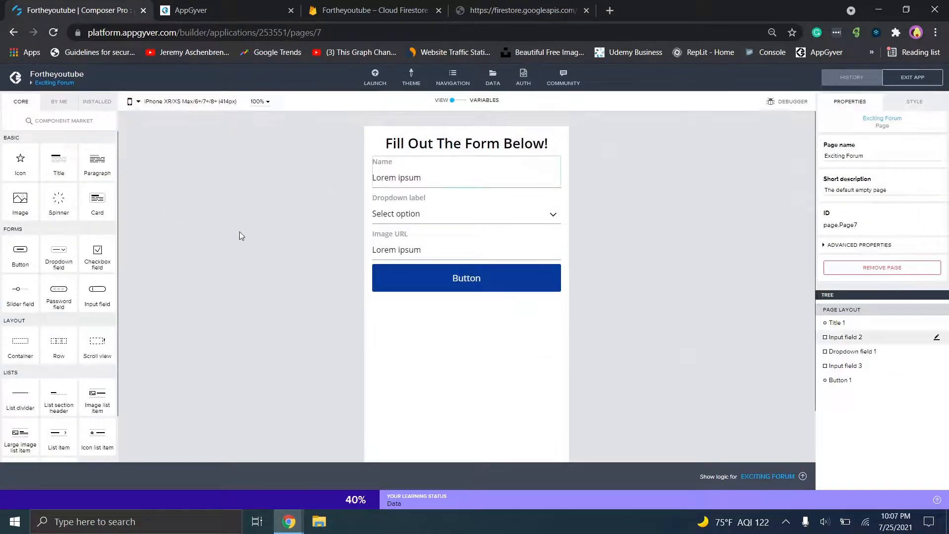
left_click(481, 277)
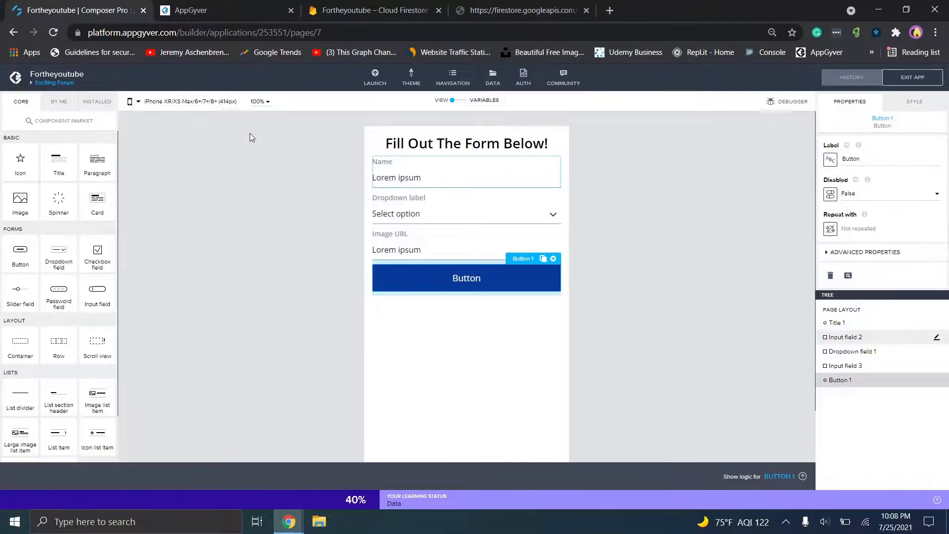
- Back in Coffee Canine, check Container 1's Repeat with source, then reselect Paragraph 2
mouse_move(291, 525)
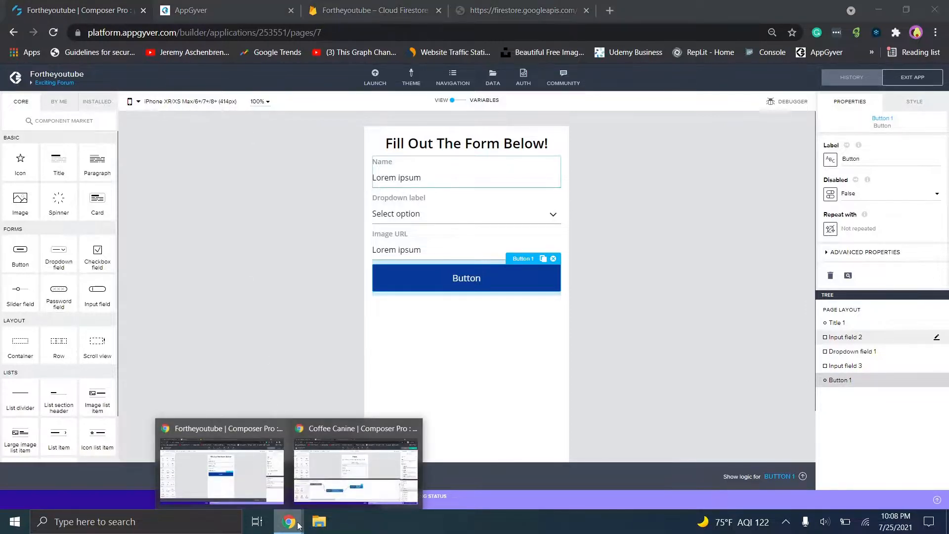
left_click(355, 465)
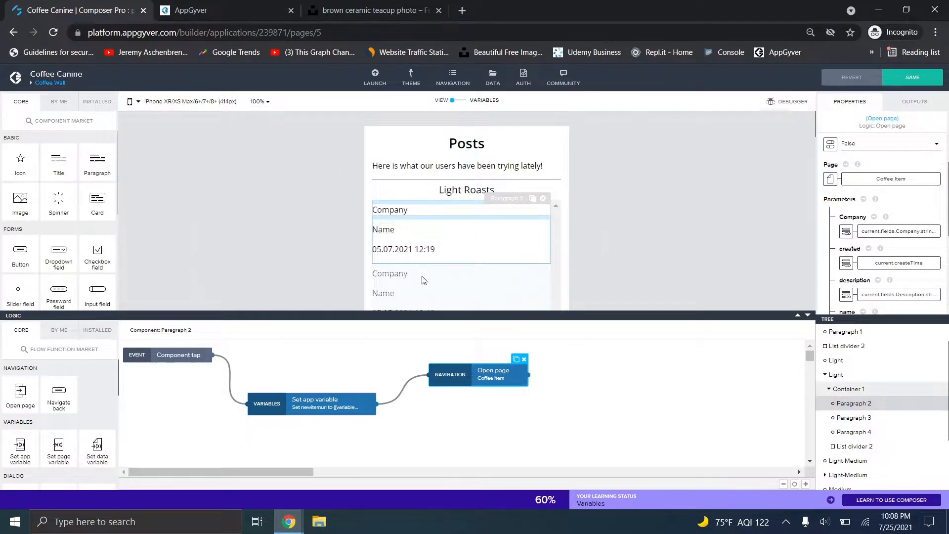
left_click(416, 221)
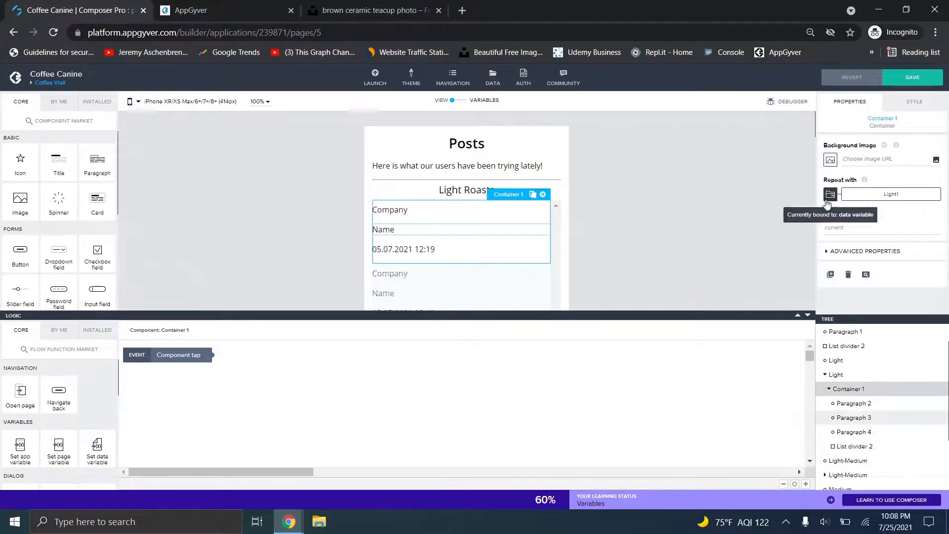
left_click(477, 217)
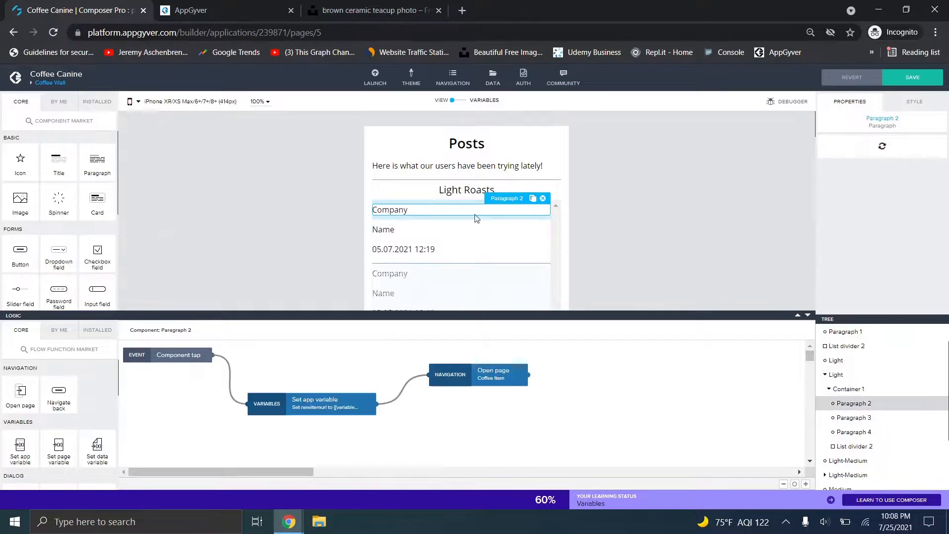